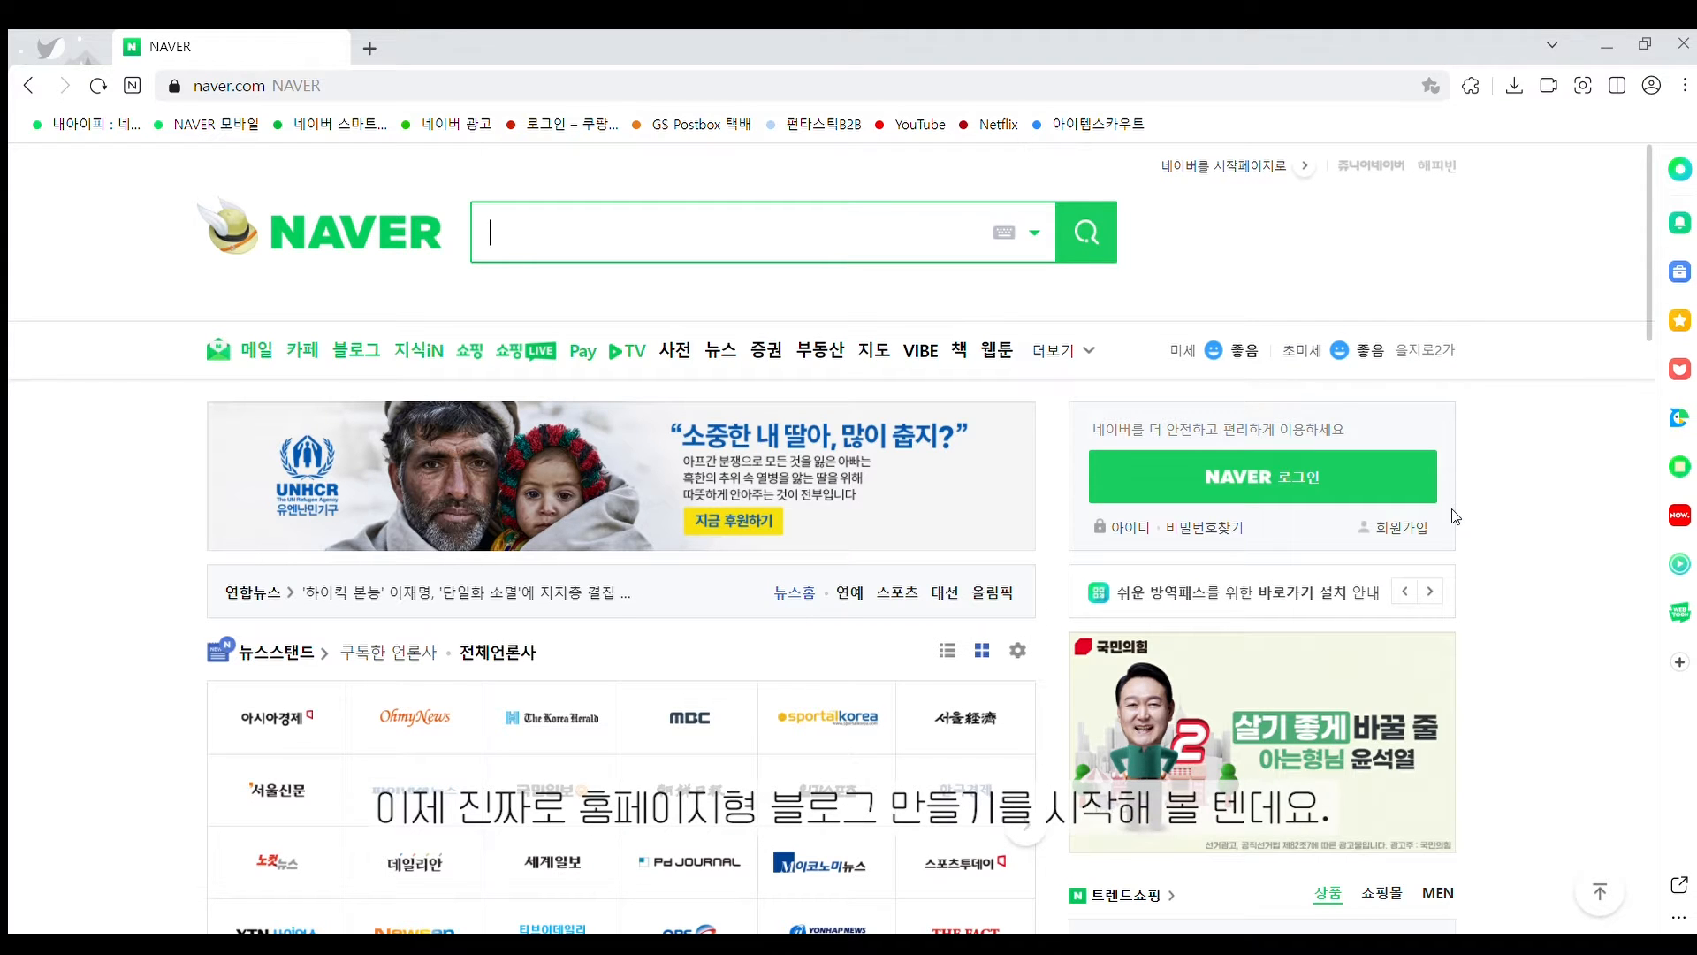
# Sign in to Naver with the saved account and open your own blog in a new tab
pyautogui.click(1298, 475)
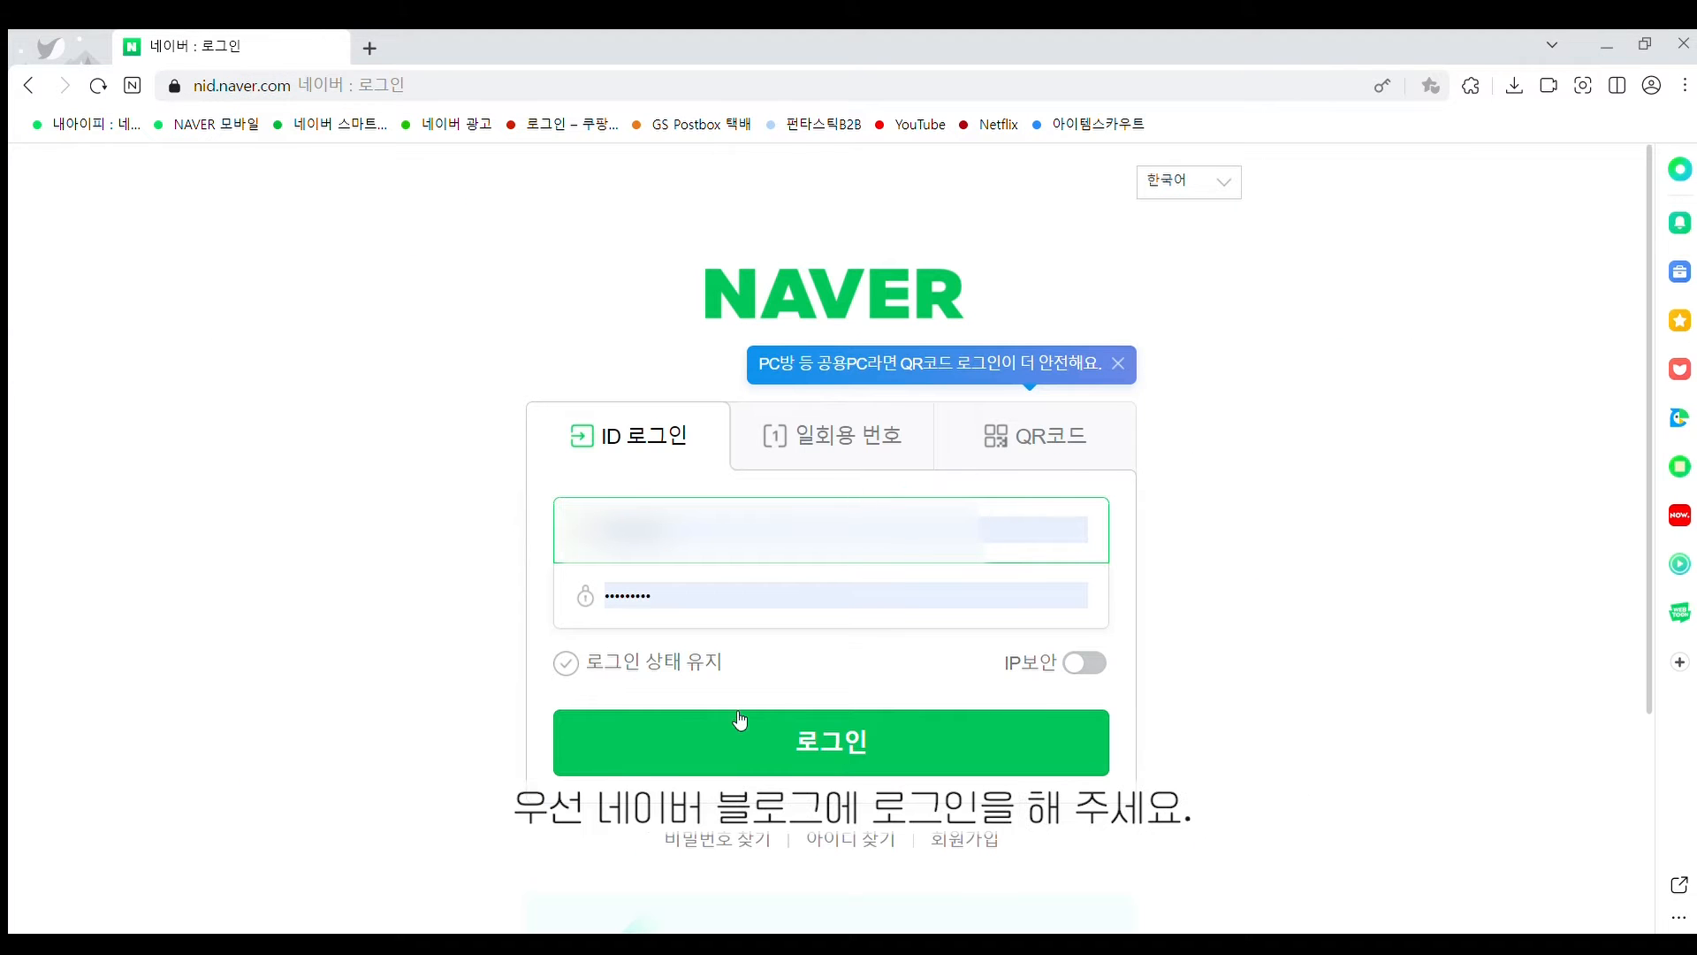
pyautogui.click(743, 717)
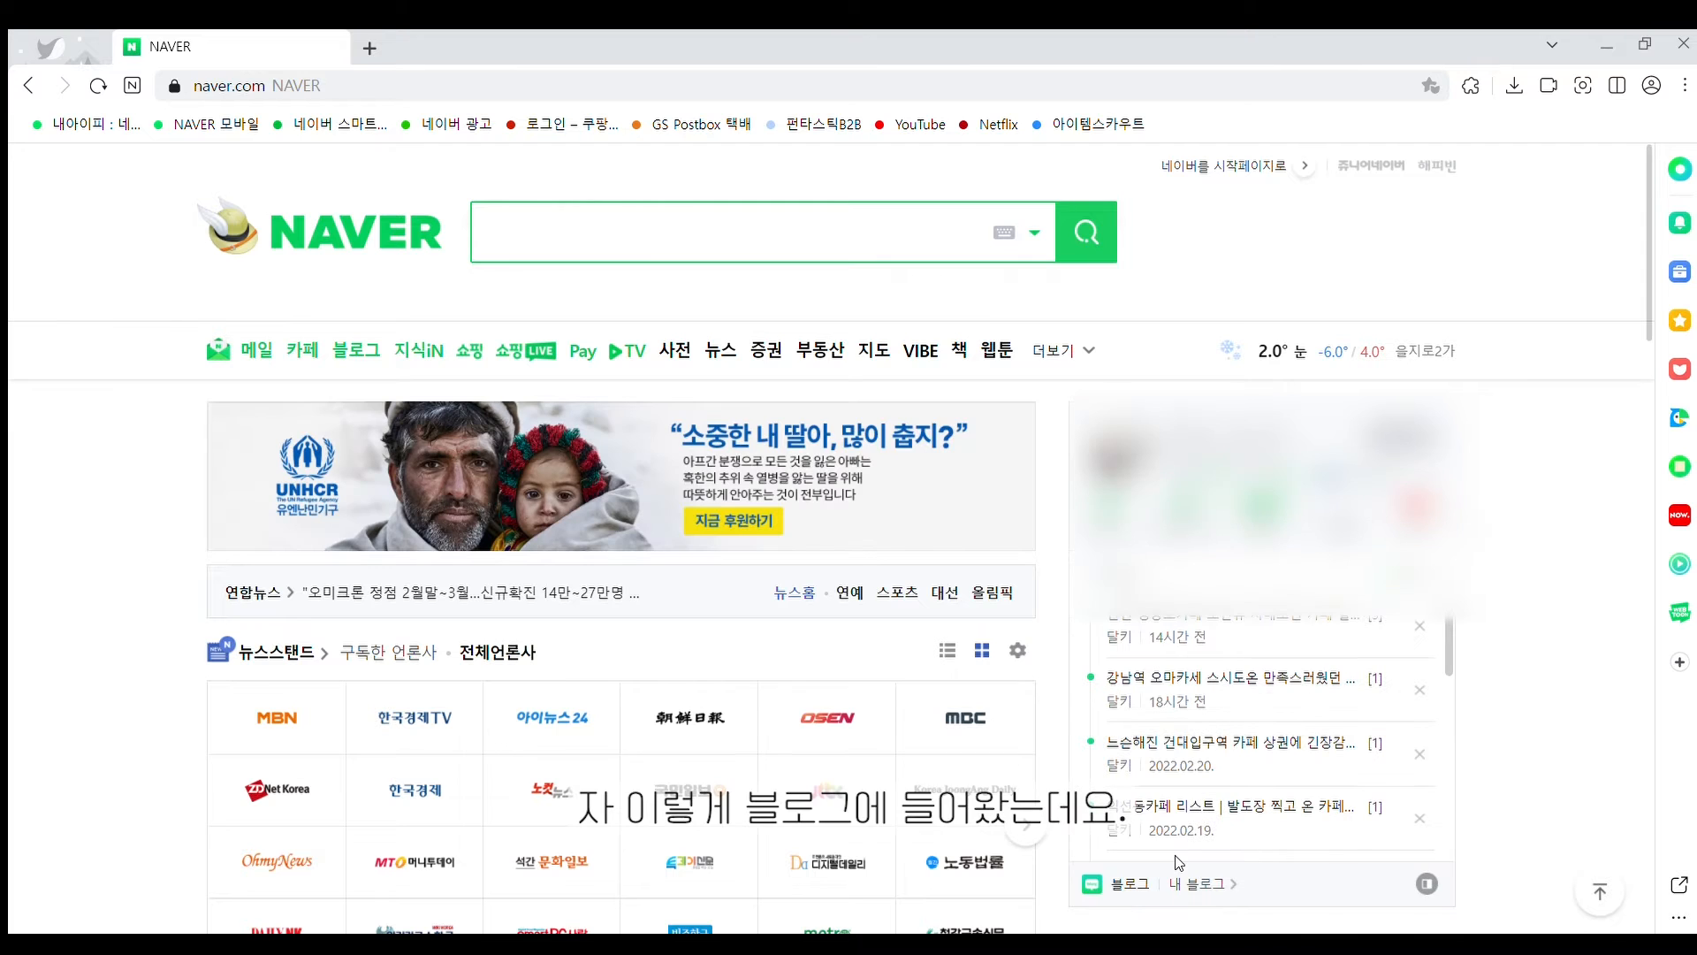
pyautogui.click(1186, 880)
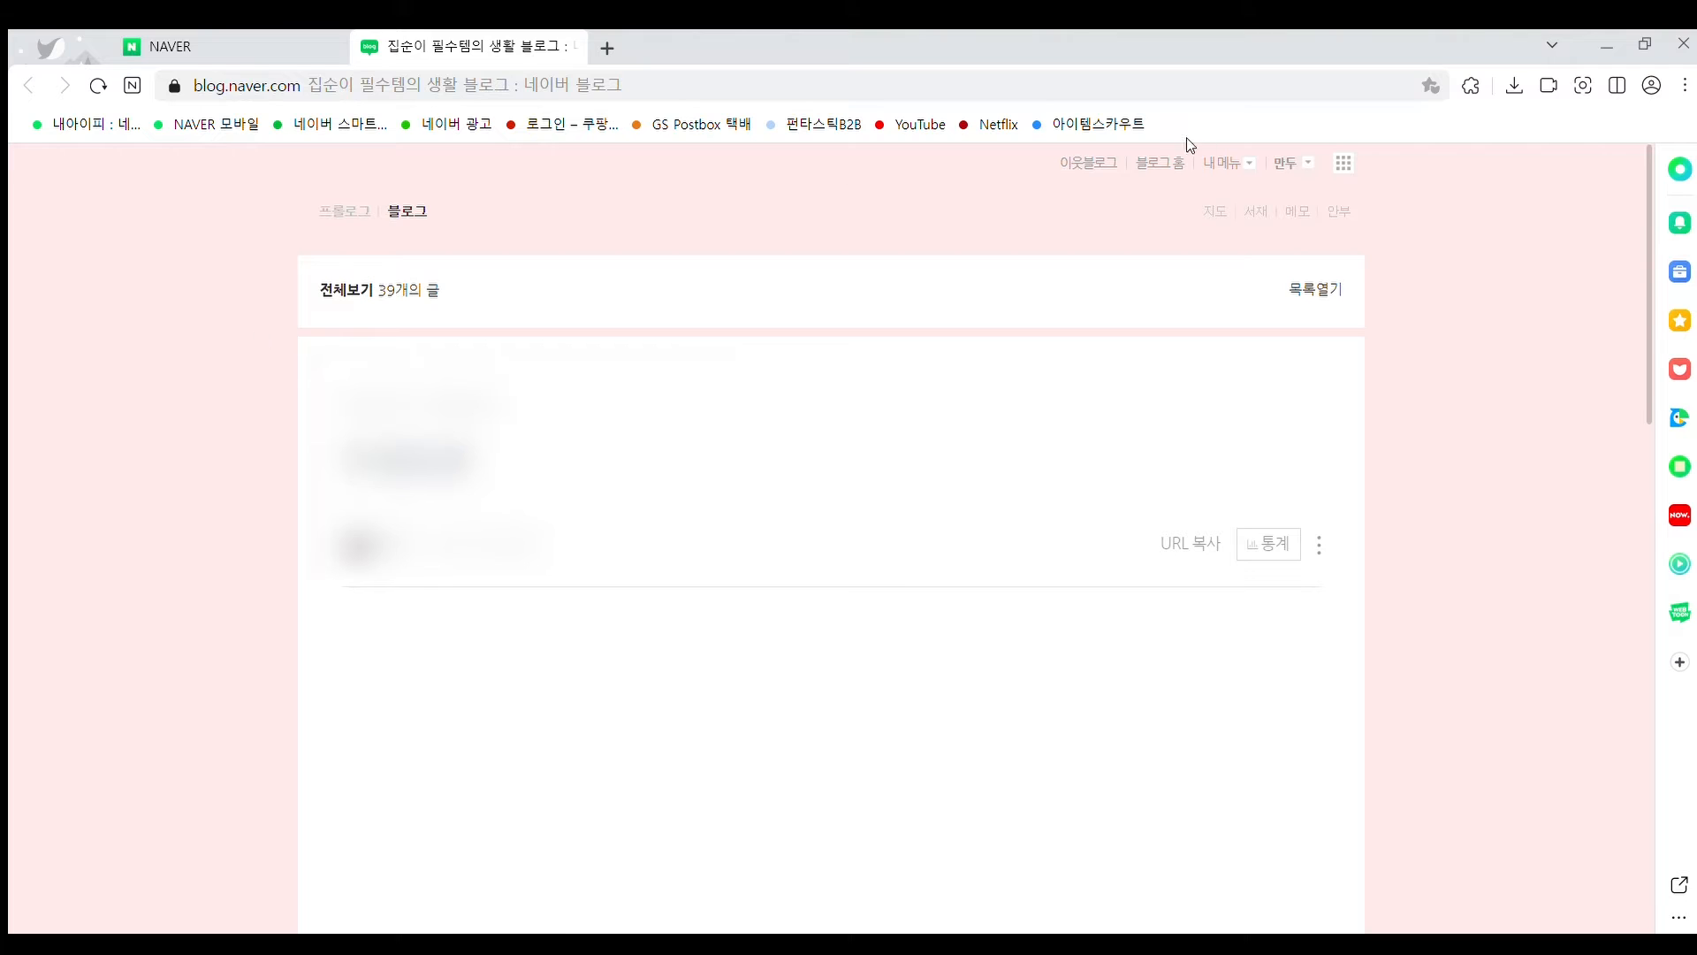
# Go through 내메뉴 > 스킨 변경 to the blog's 레이아웃·위젯 설정 page
pyautogui.click(1232, 166)
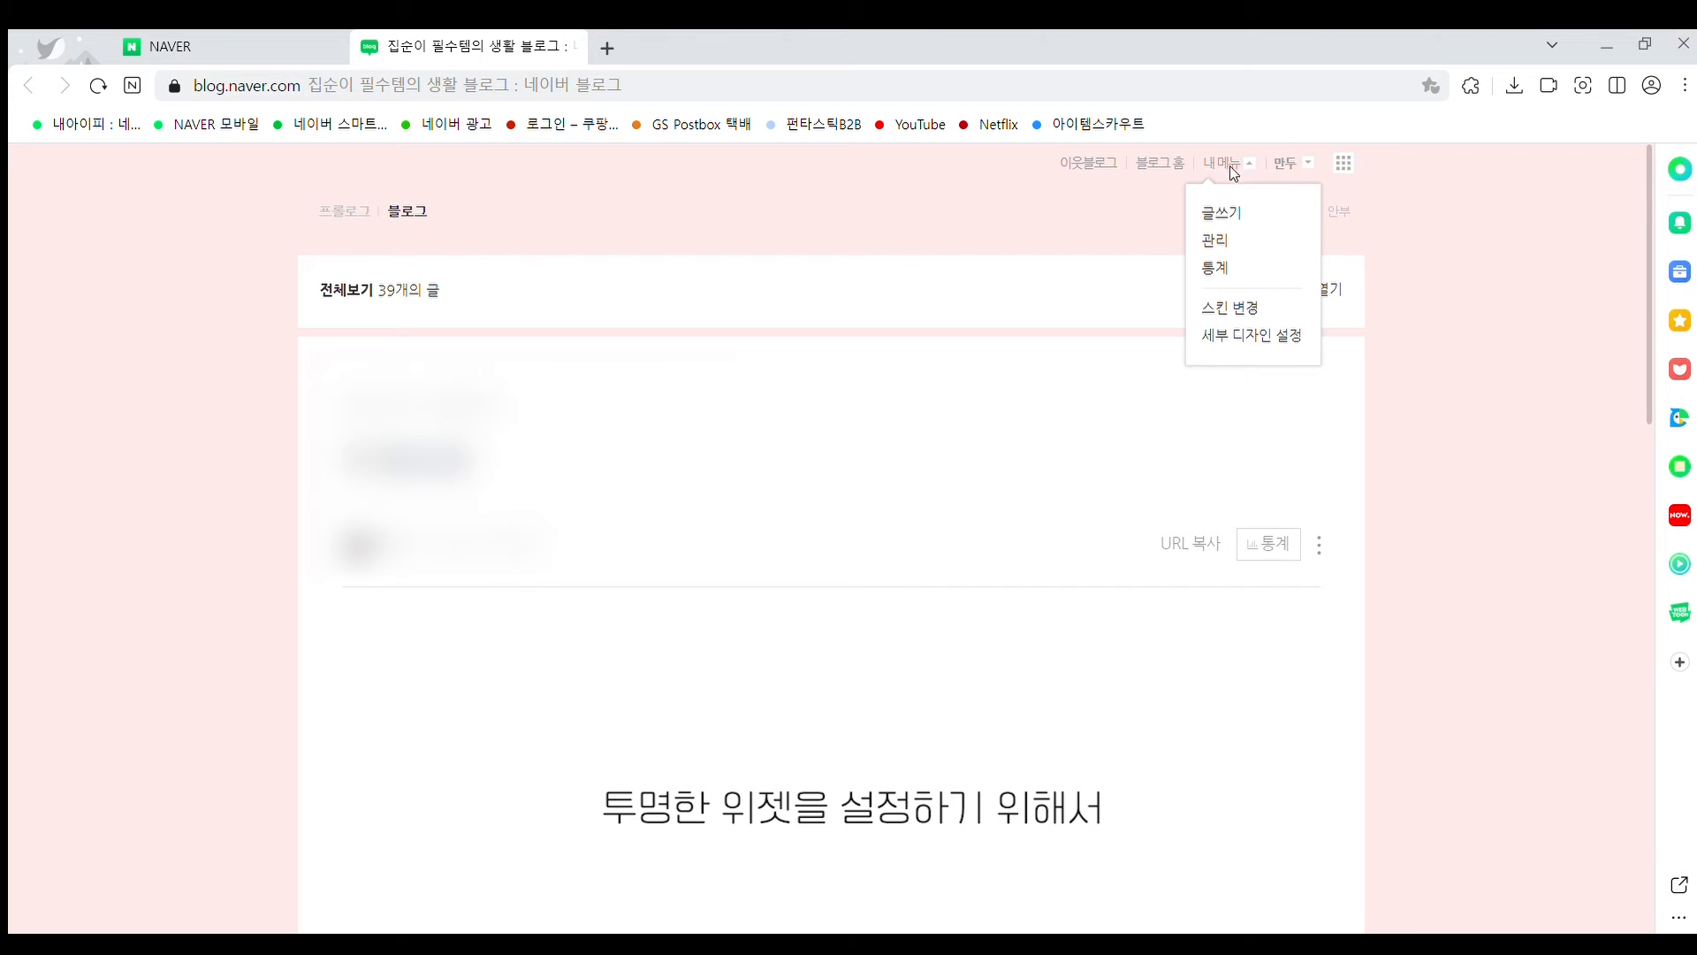
pyautogui.click(1230, 309)
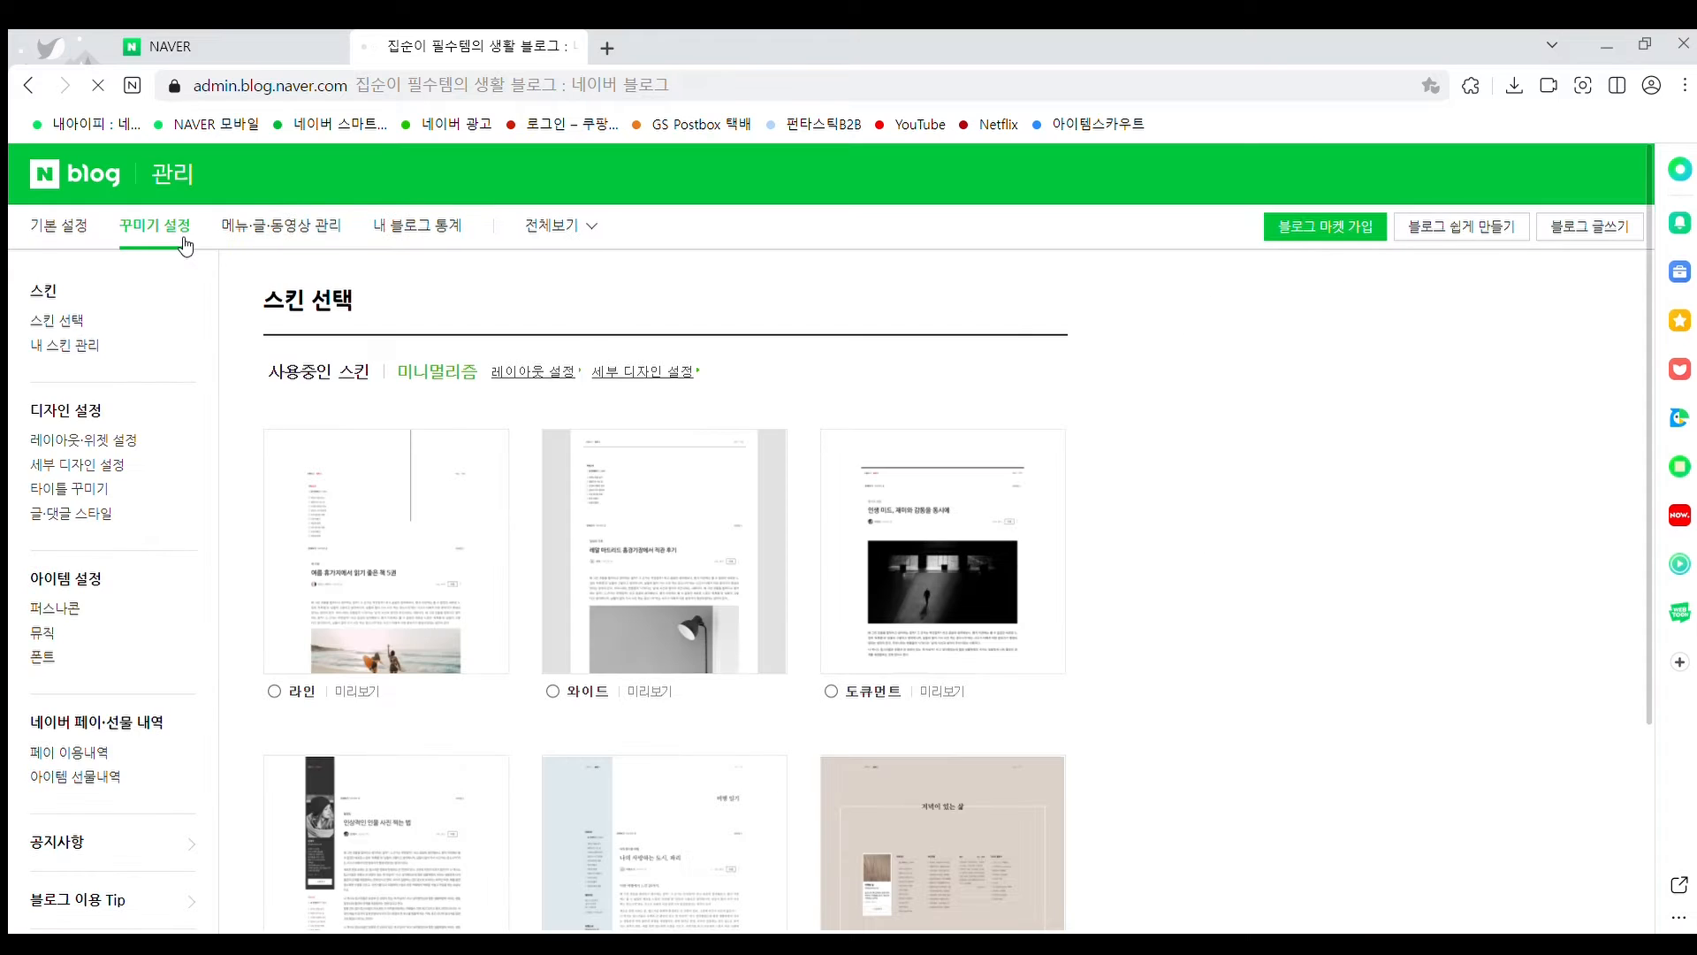
pyautogui.click(104, 441)
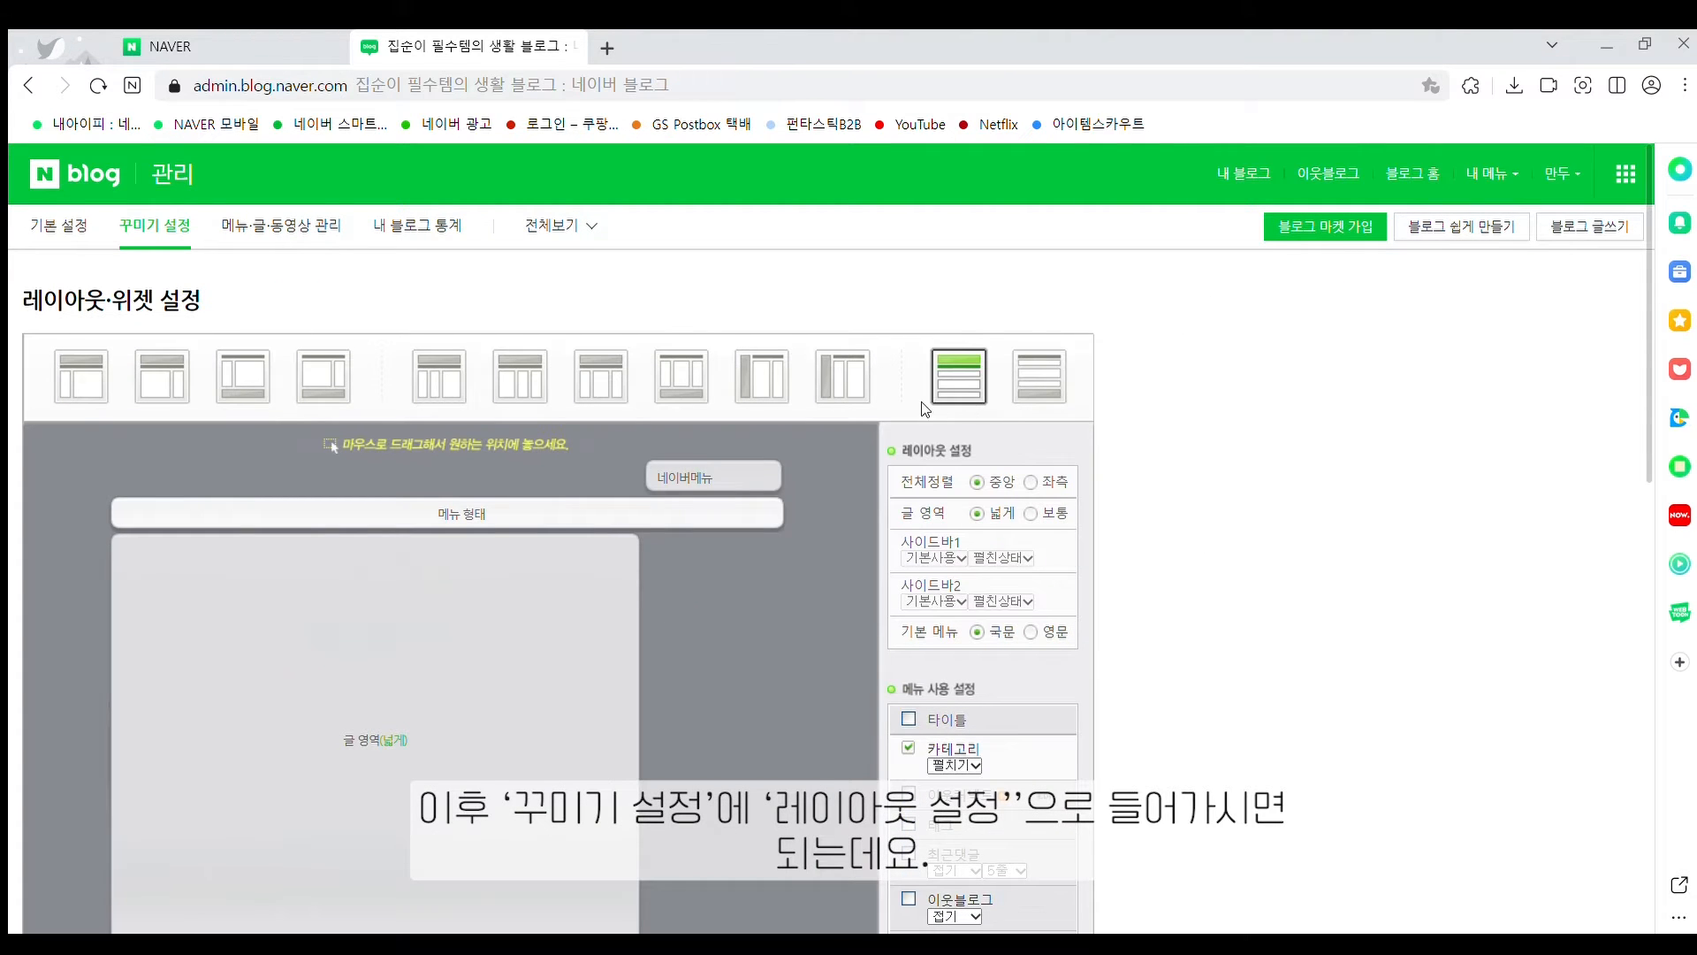
# Switch to the top-menu layout and move the 프로필영역 box into the bottom row
pyautogui.click(956, 380)
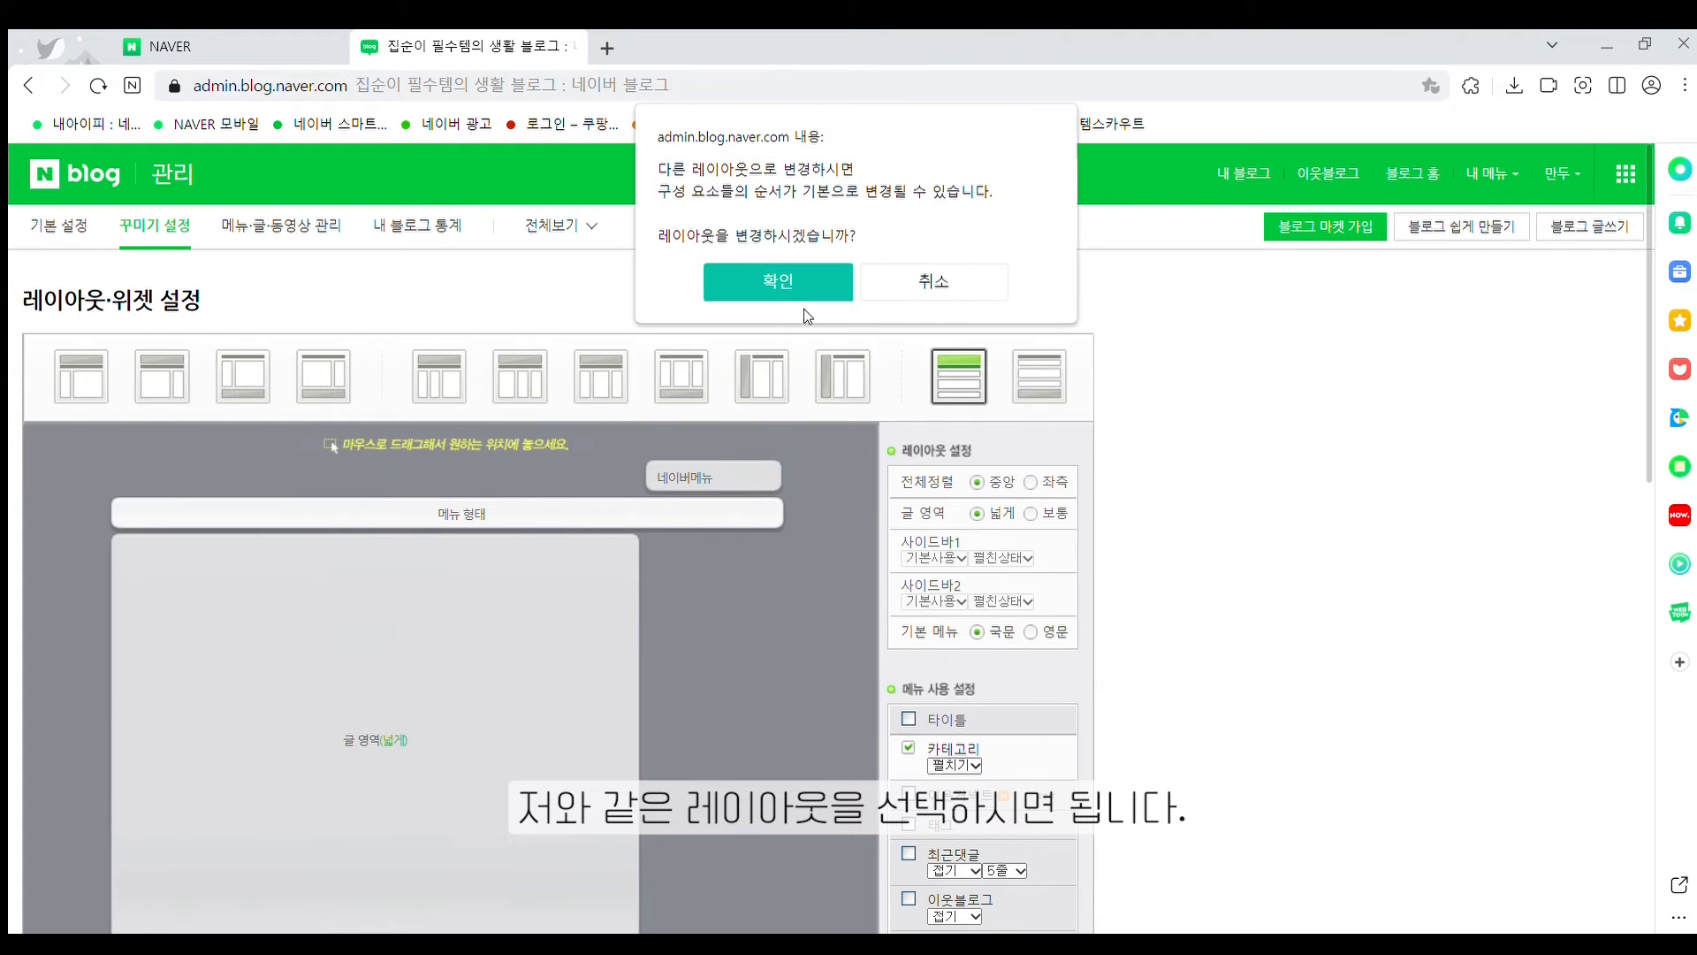
pyautogui.click(775, 284)
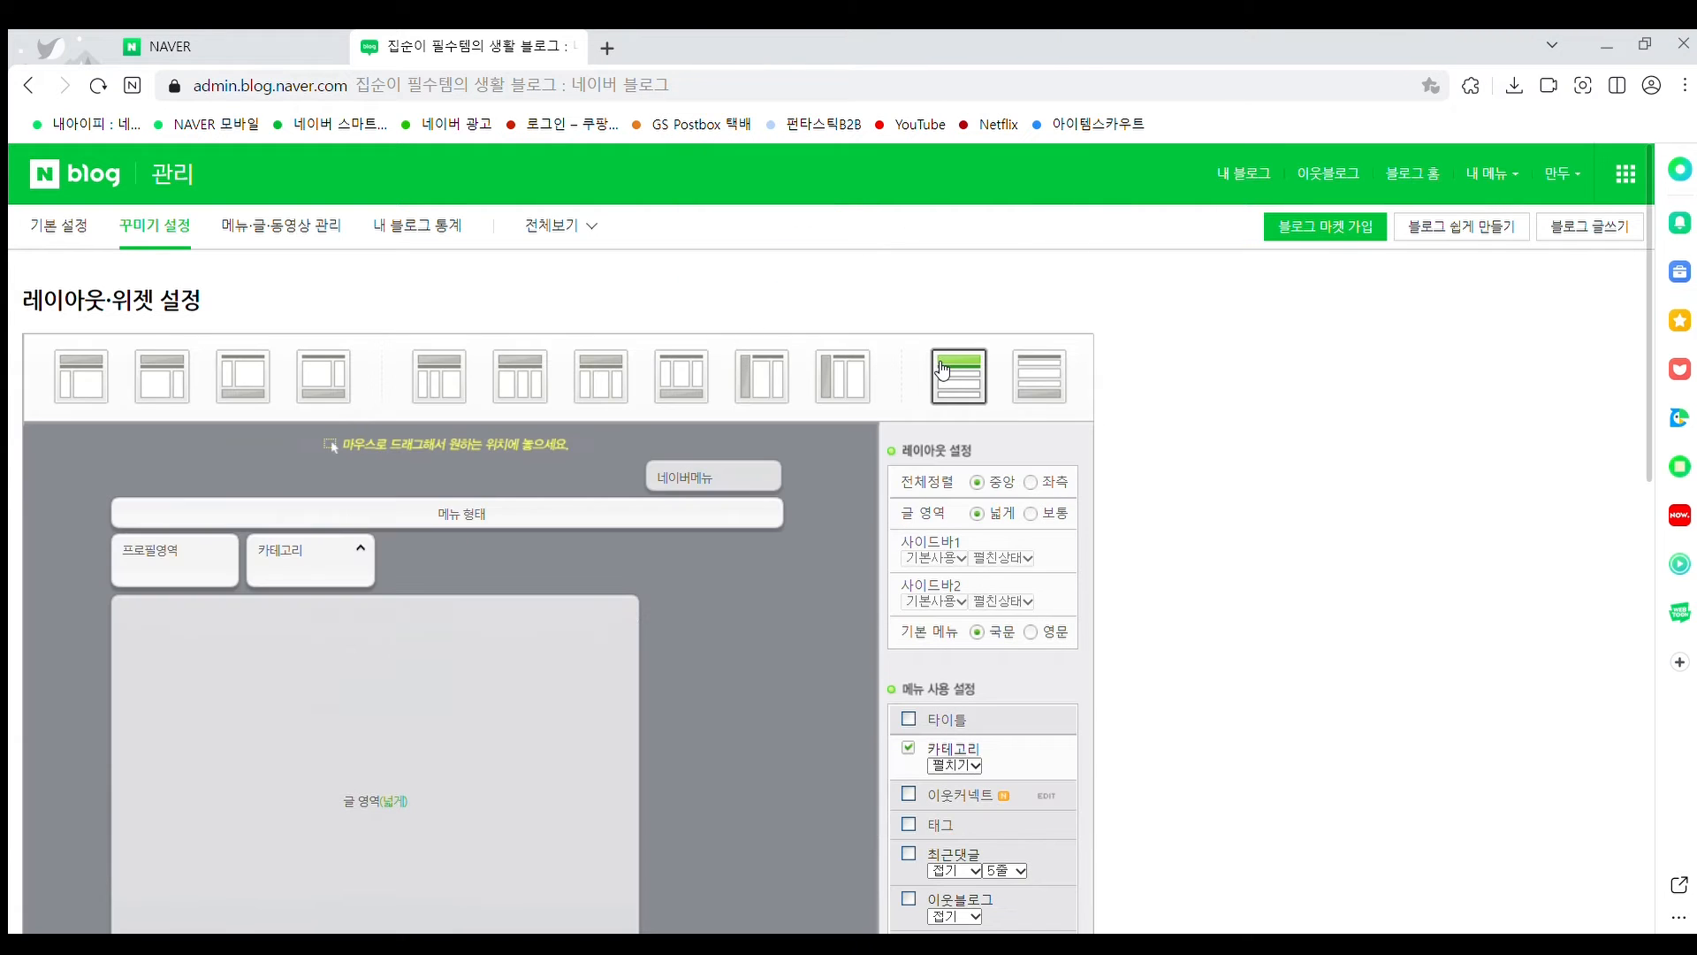
pyautogui.scroll(-3, 906, 367)
pyautogui.moveTo(155, 319); pyautogui.dragTo(324, 320)
# Leave the 타이틀 block unchecked and bring up the 위젯직접등록 form
pyautogui.scroll(-4, 104, 781)
pyautogui.scroll(5, 148, 339)
pyautogui.scroll(-5, 124, 552)
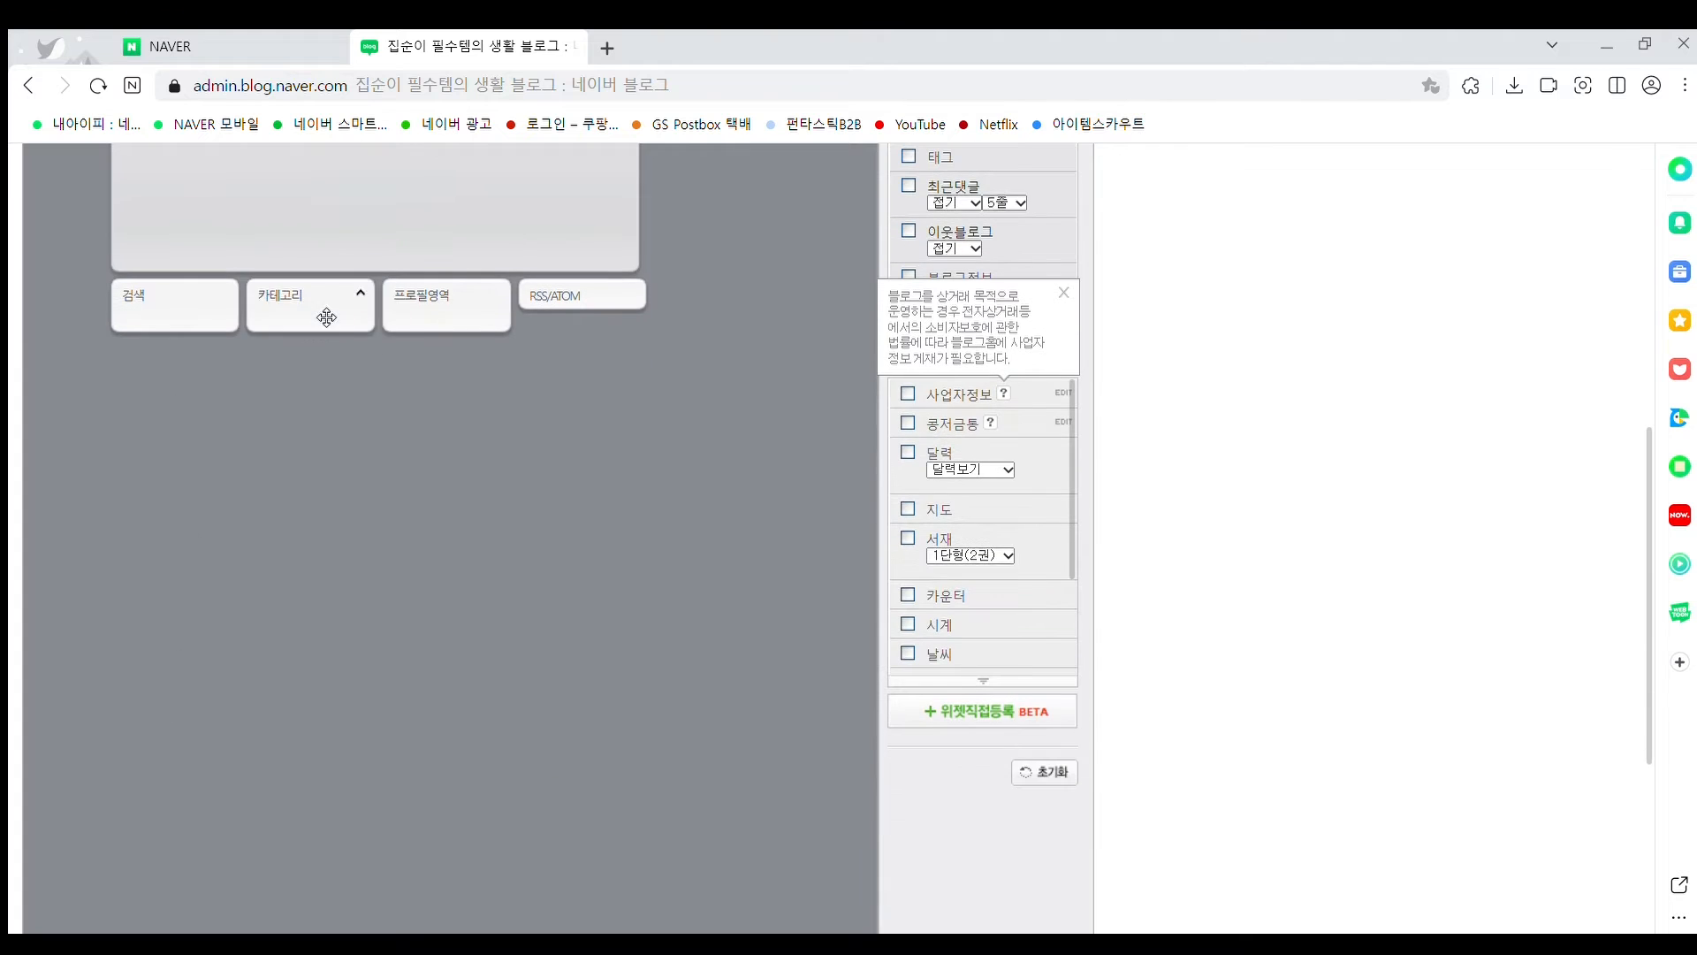
pyautogui.scroll(5, 358, 386)
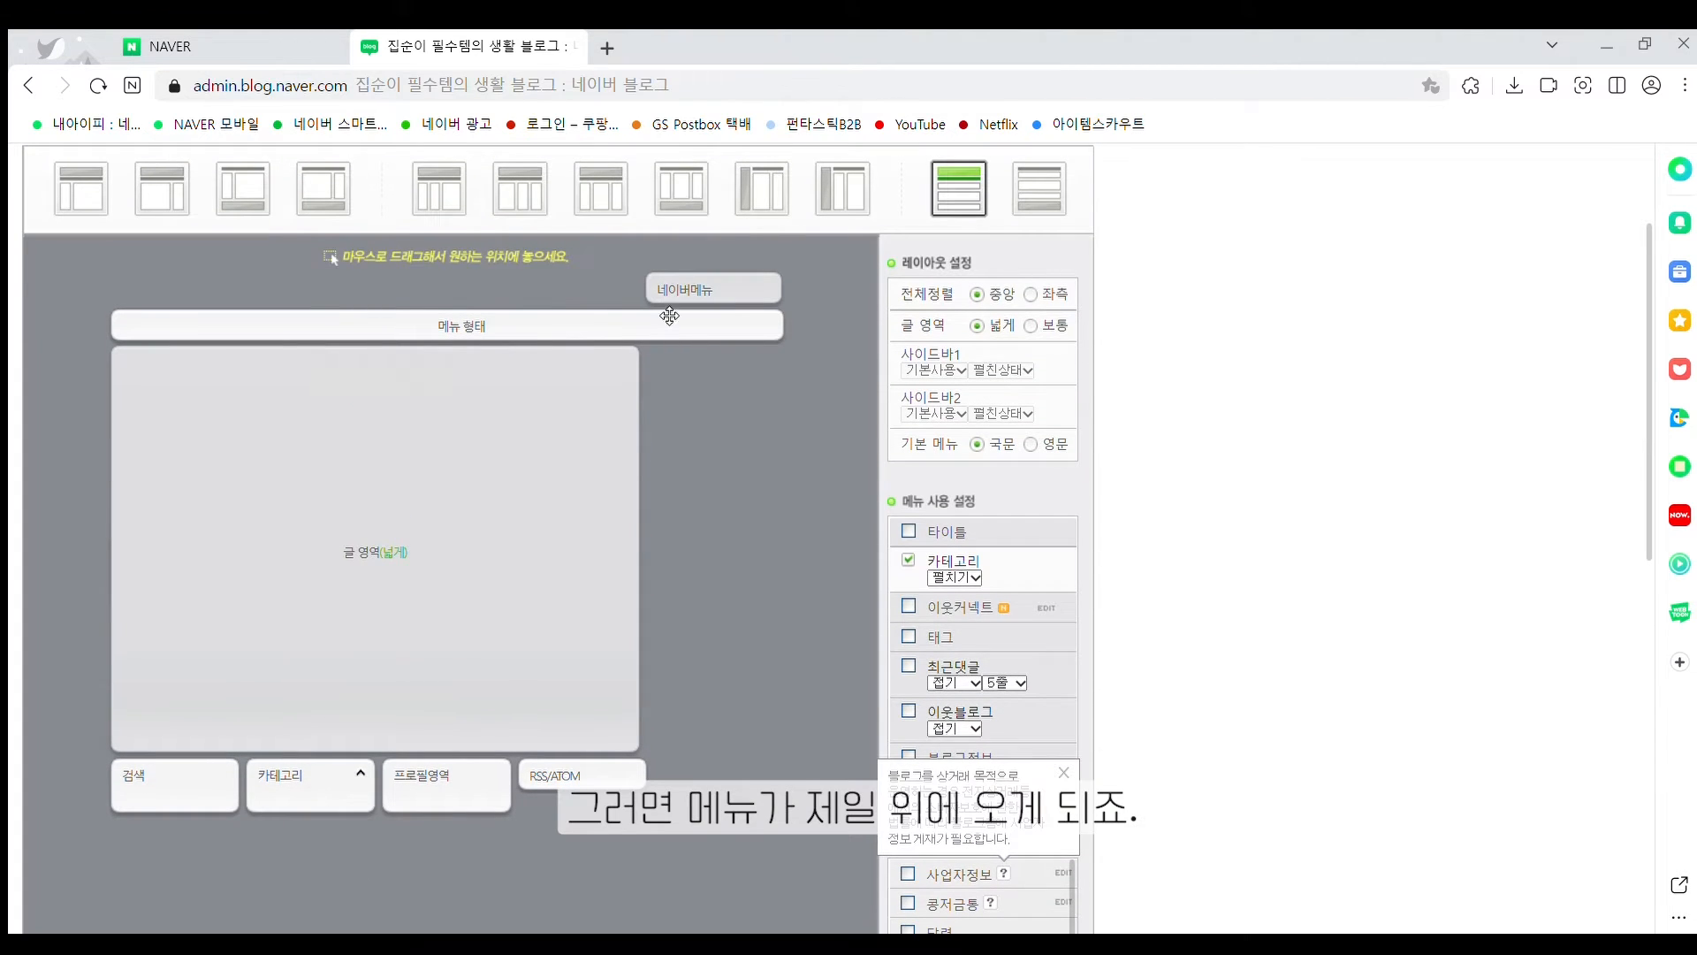
pyautogui.scroll(-1, 946, 363)
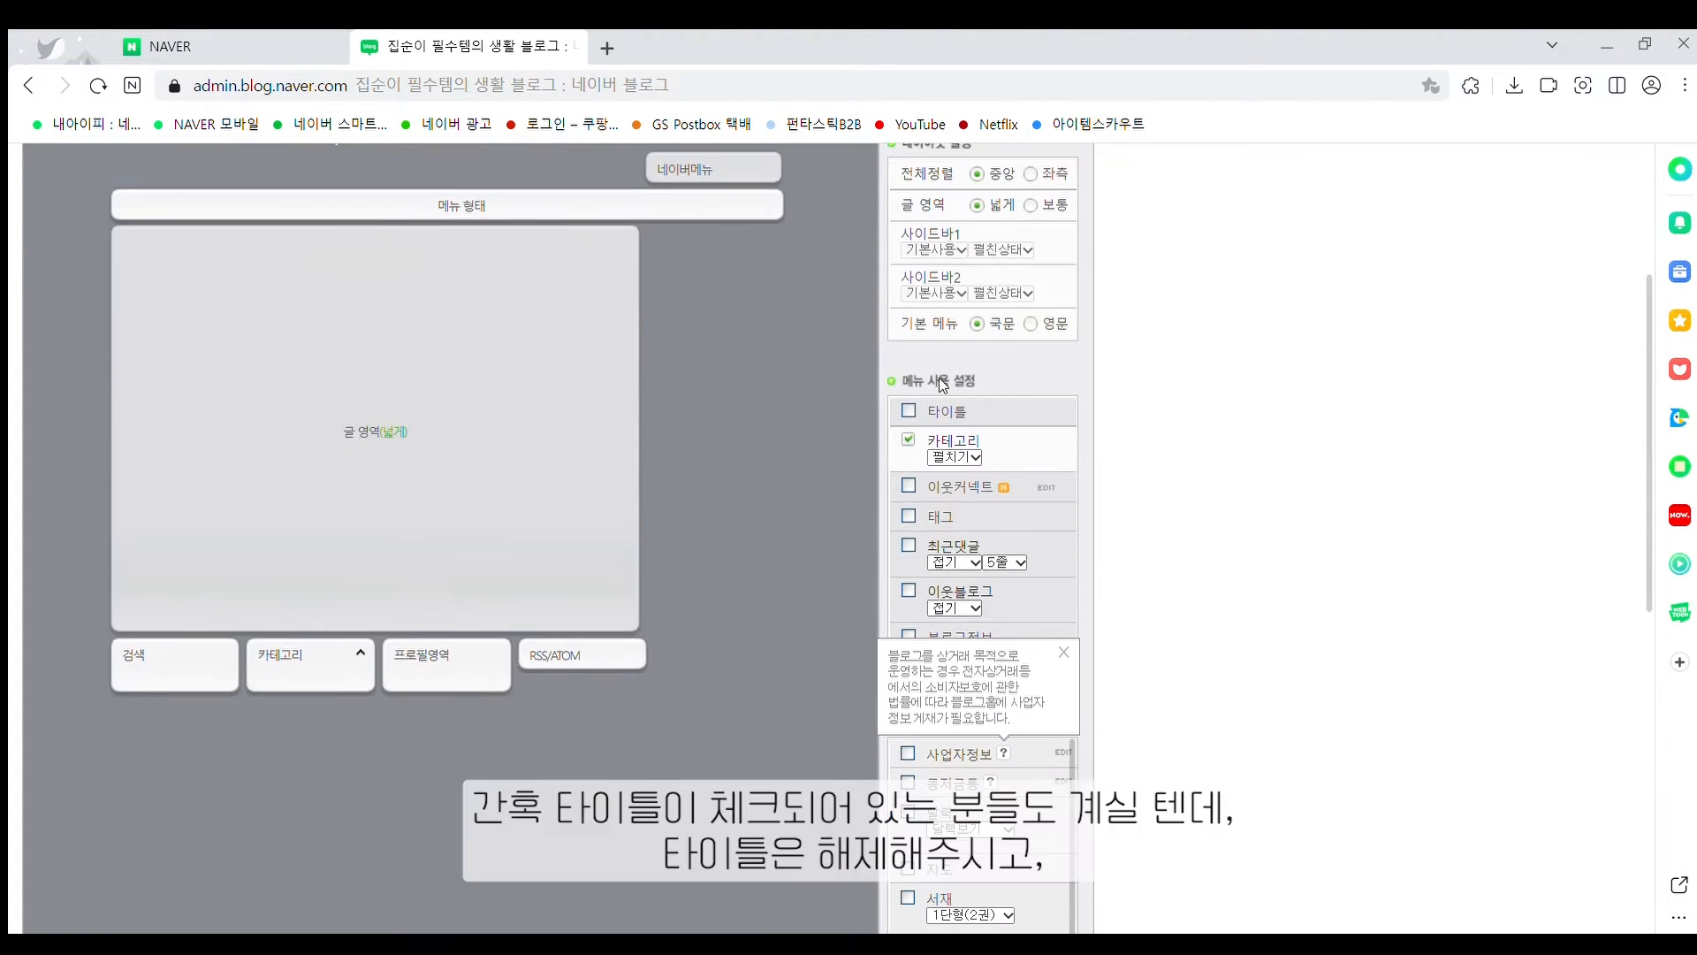
pyautogui.click(905, 411)
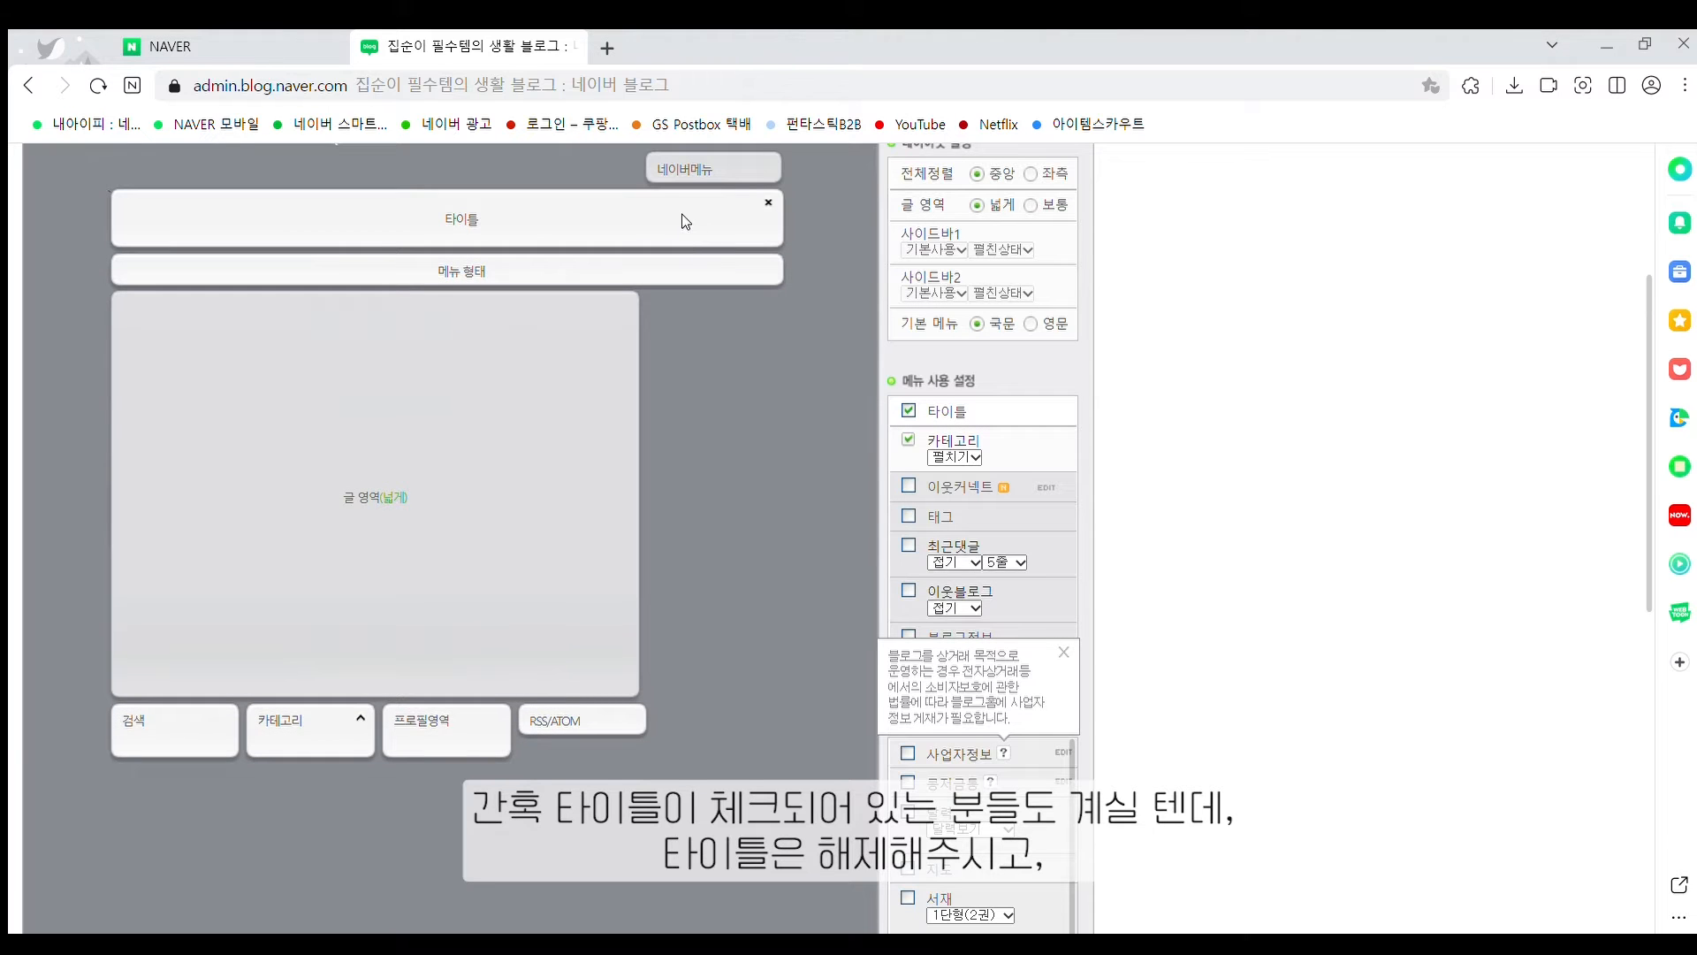
pyautogui.click(905, 411)
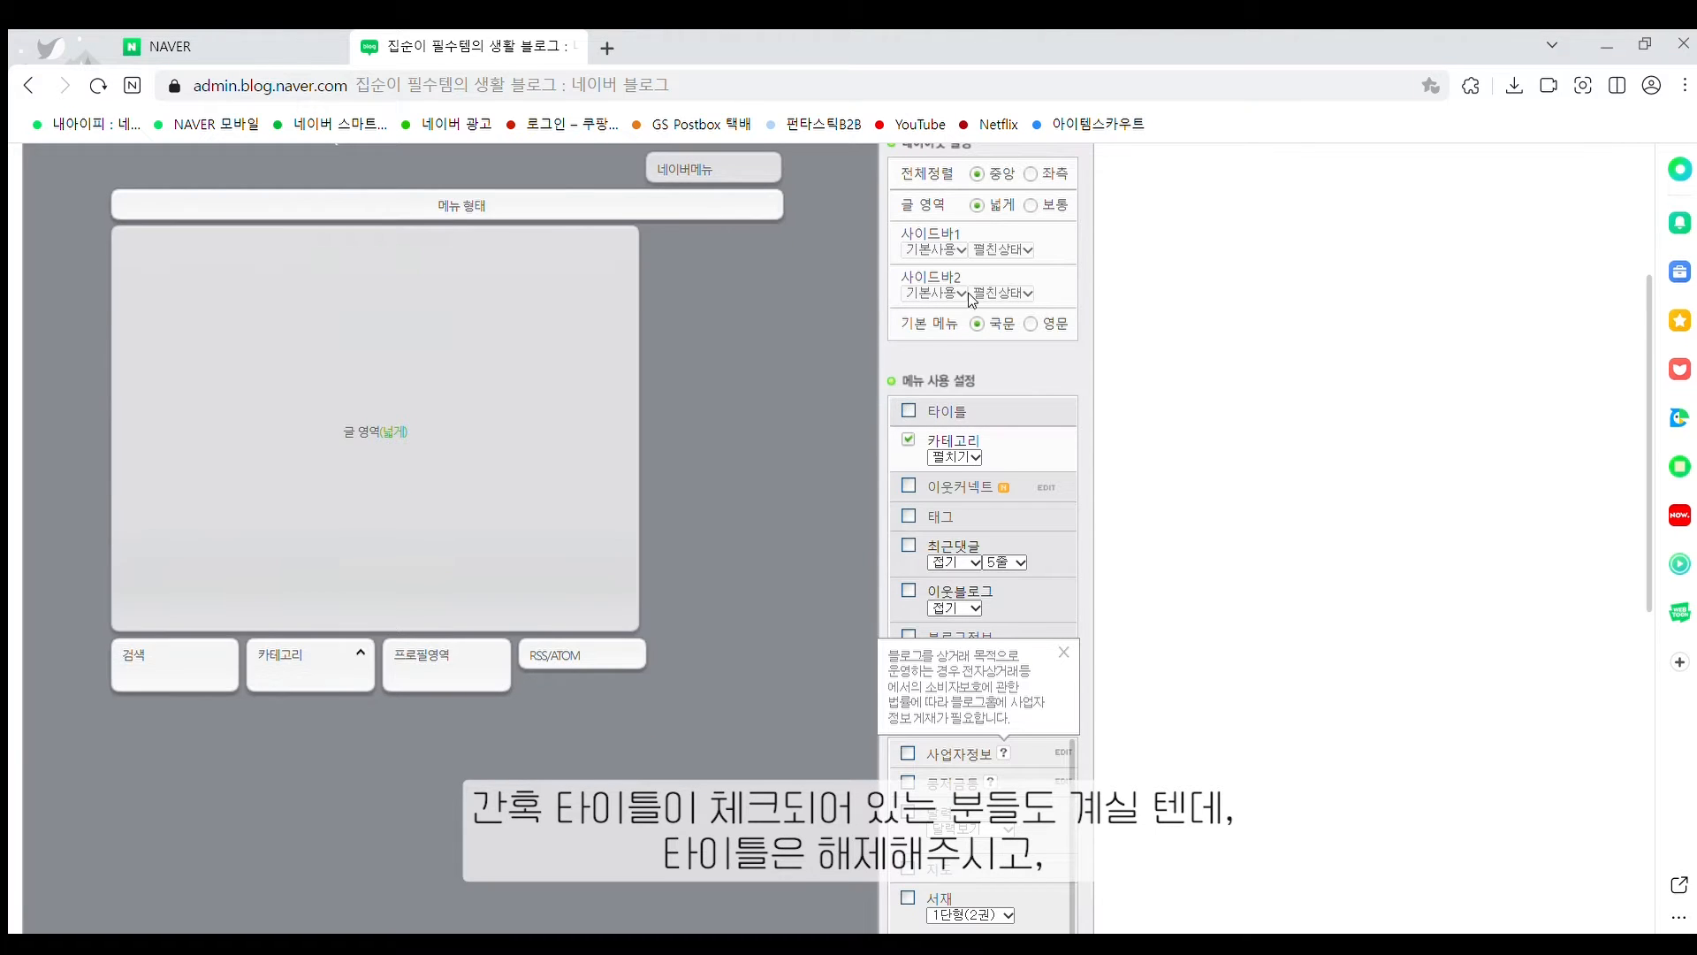
pyautogui.scroll(-5, 973, 298)
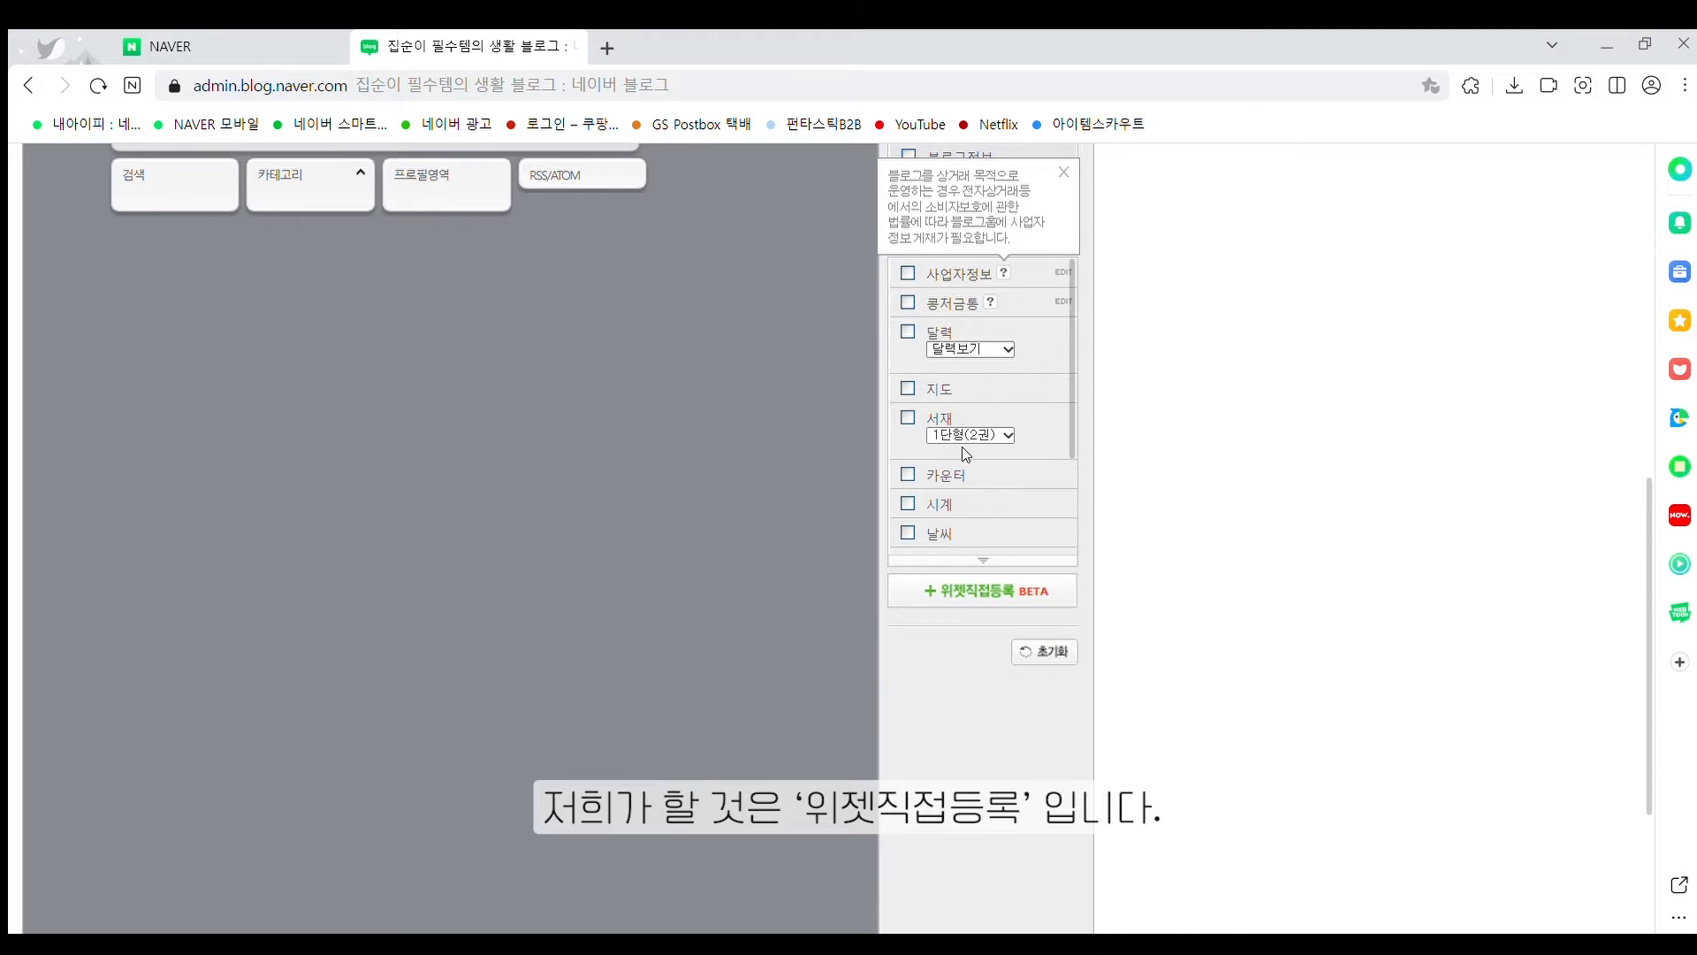
pyautogui.scroll(3, 973, 447)
pyautogui.click(992, 831)
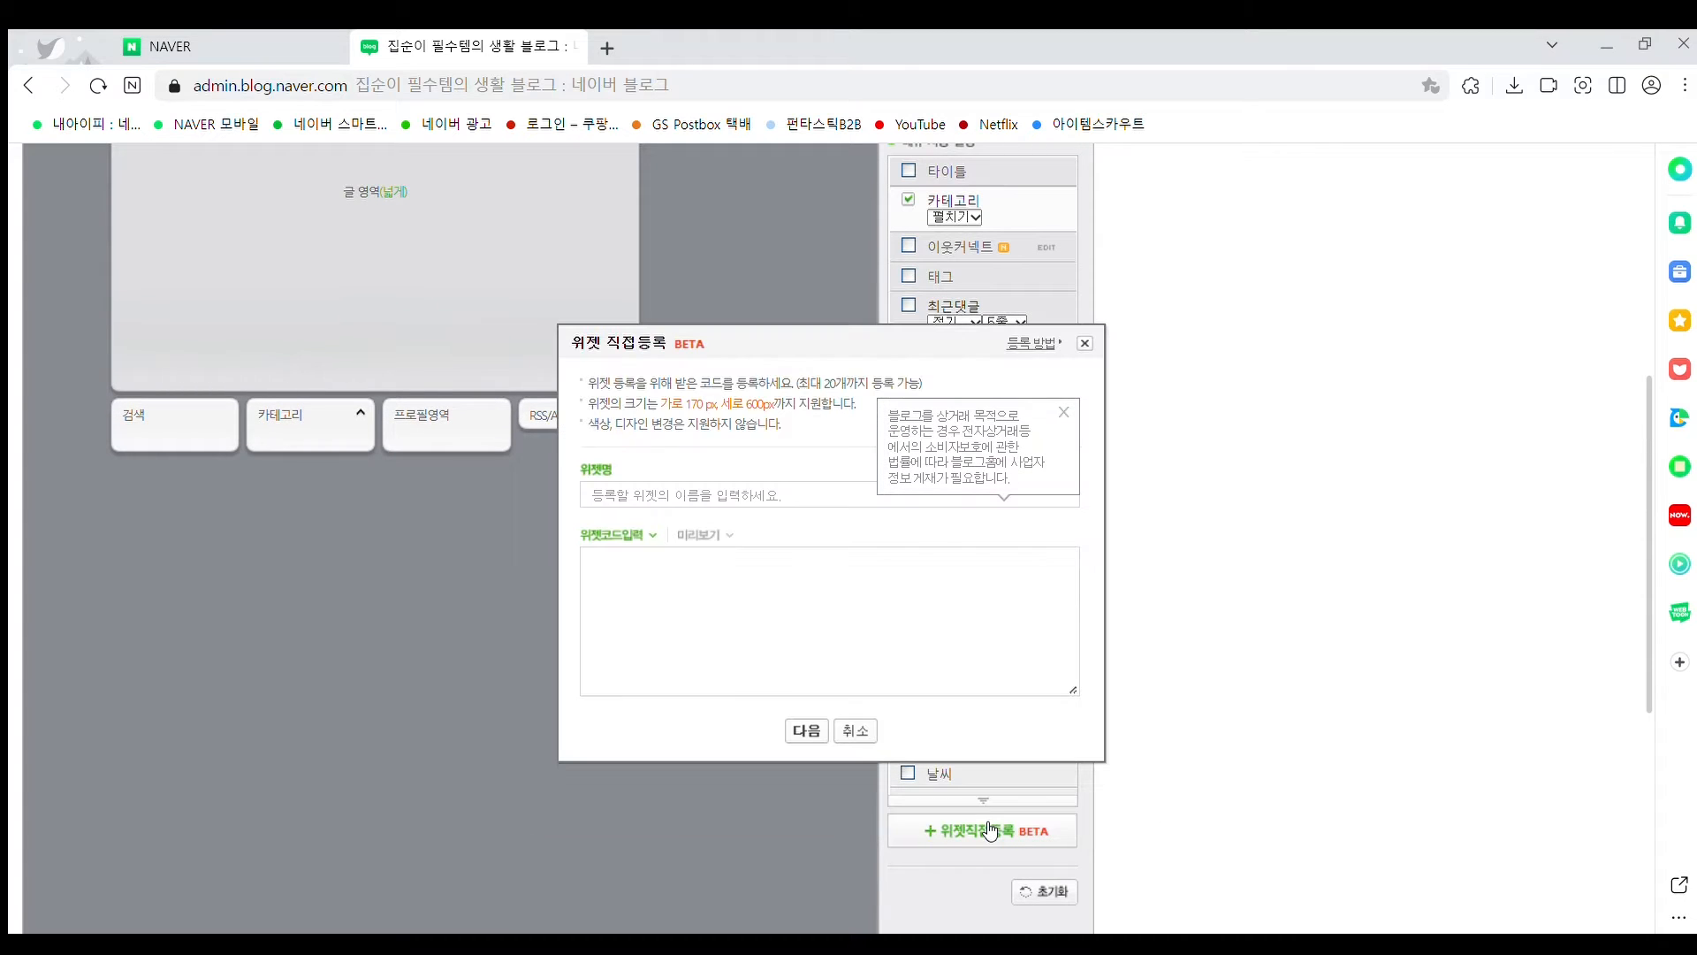
# Register a custom widget named '투명위젯 1' using the copied table code
pyautogui.click(711, 497)
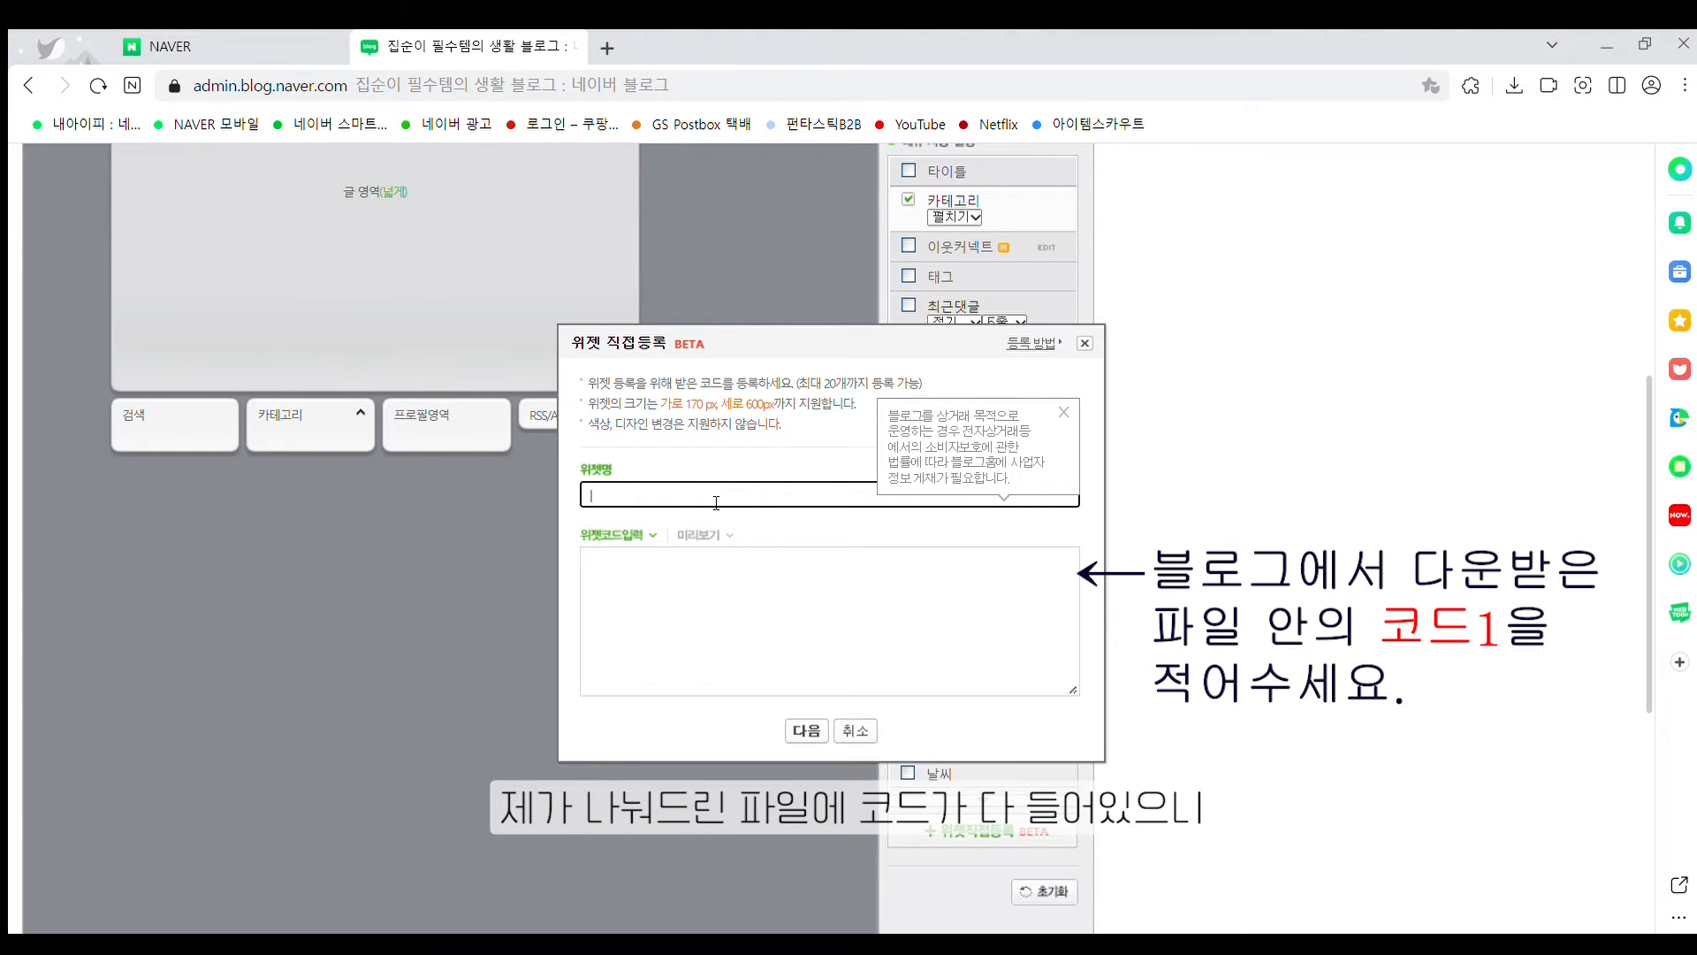
pyautogui.write('투명')
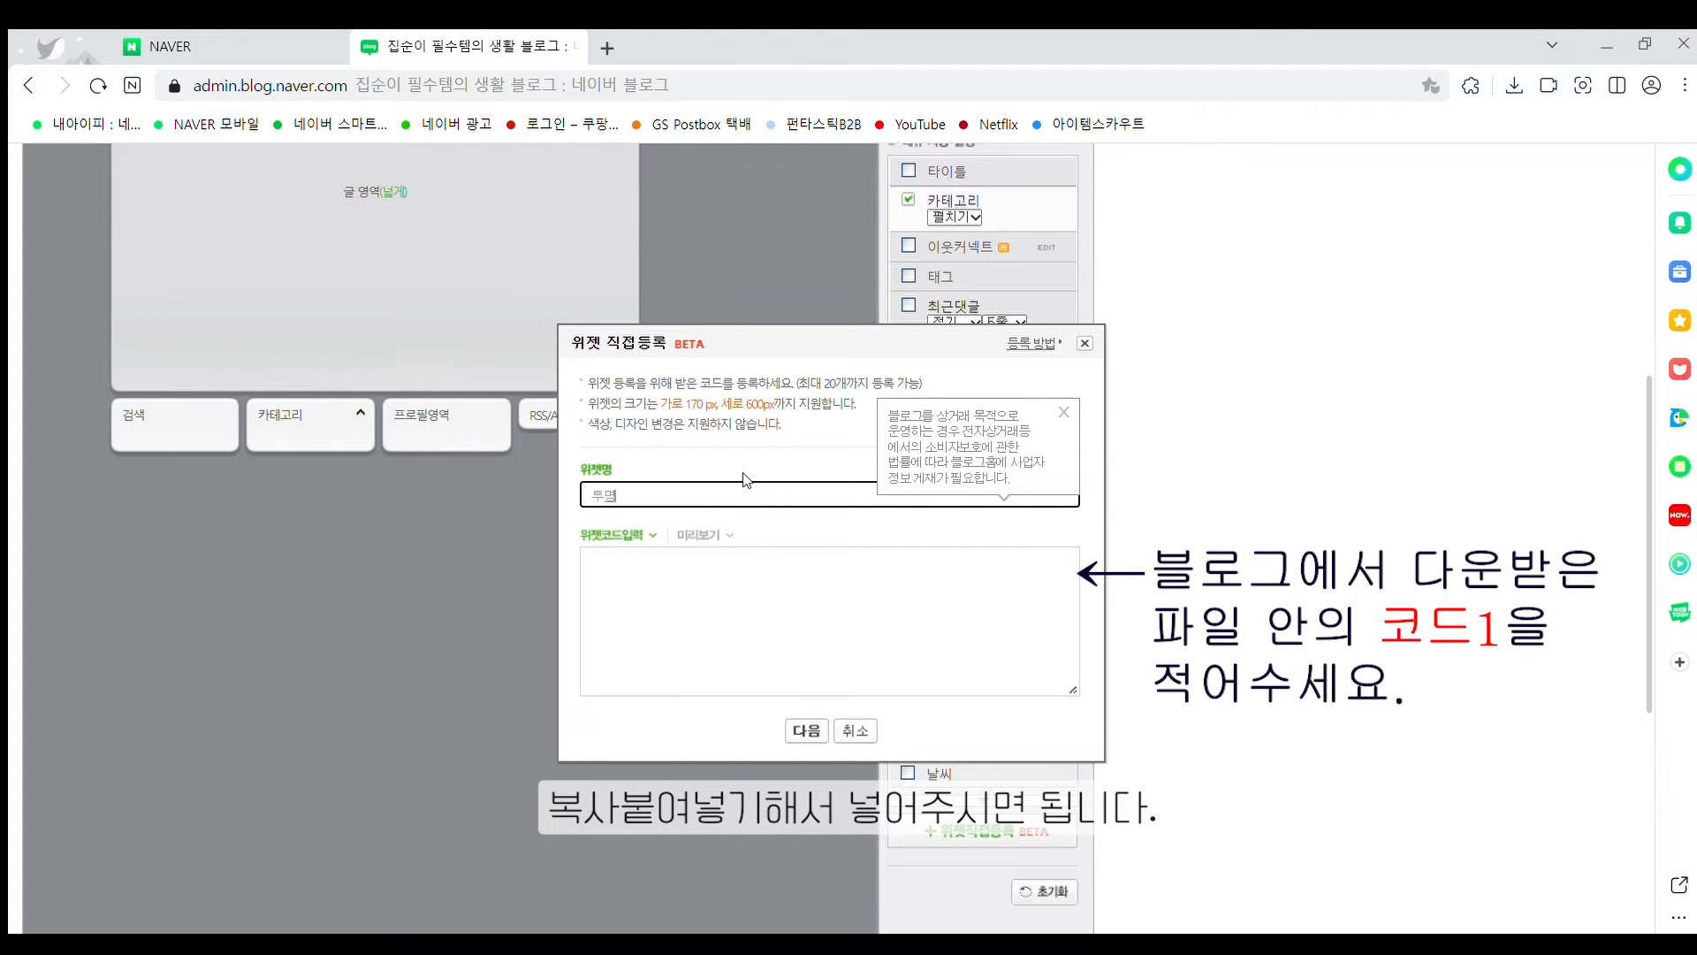
pyautogui.write('위젯')
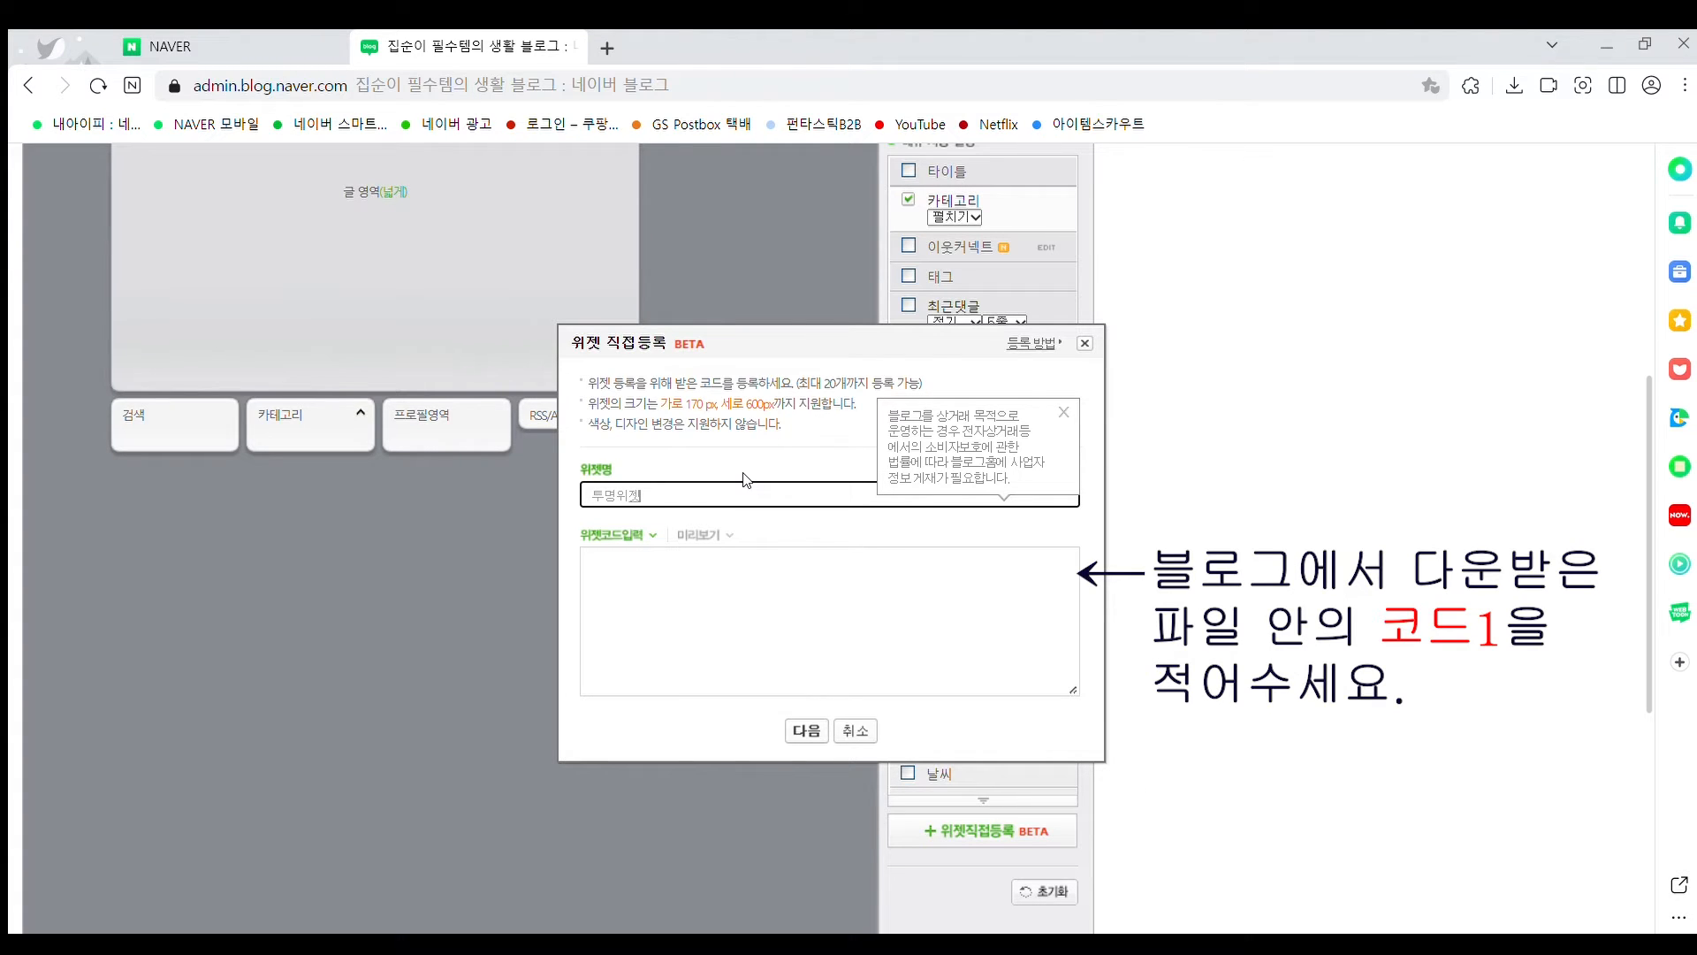
pyautogui.write(' 1')
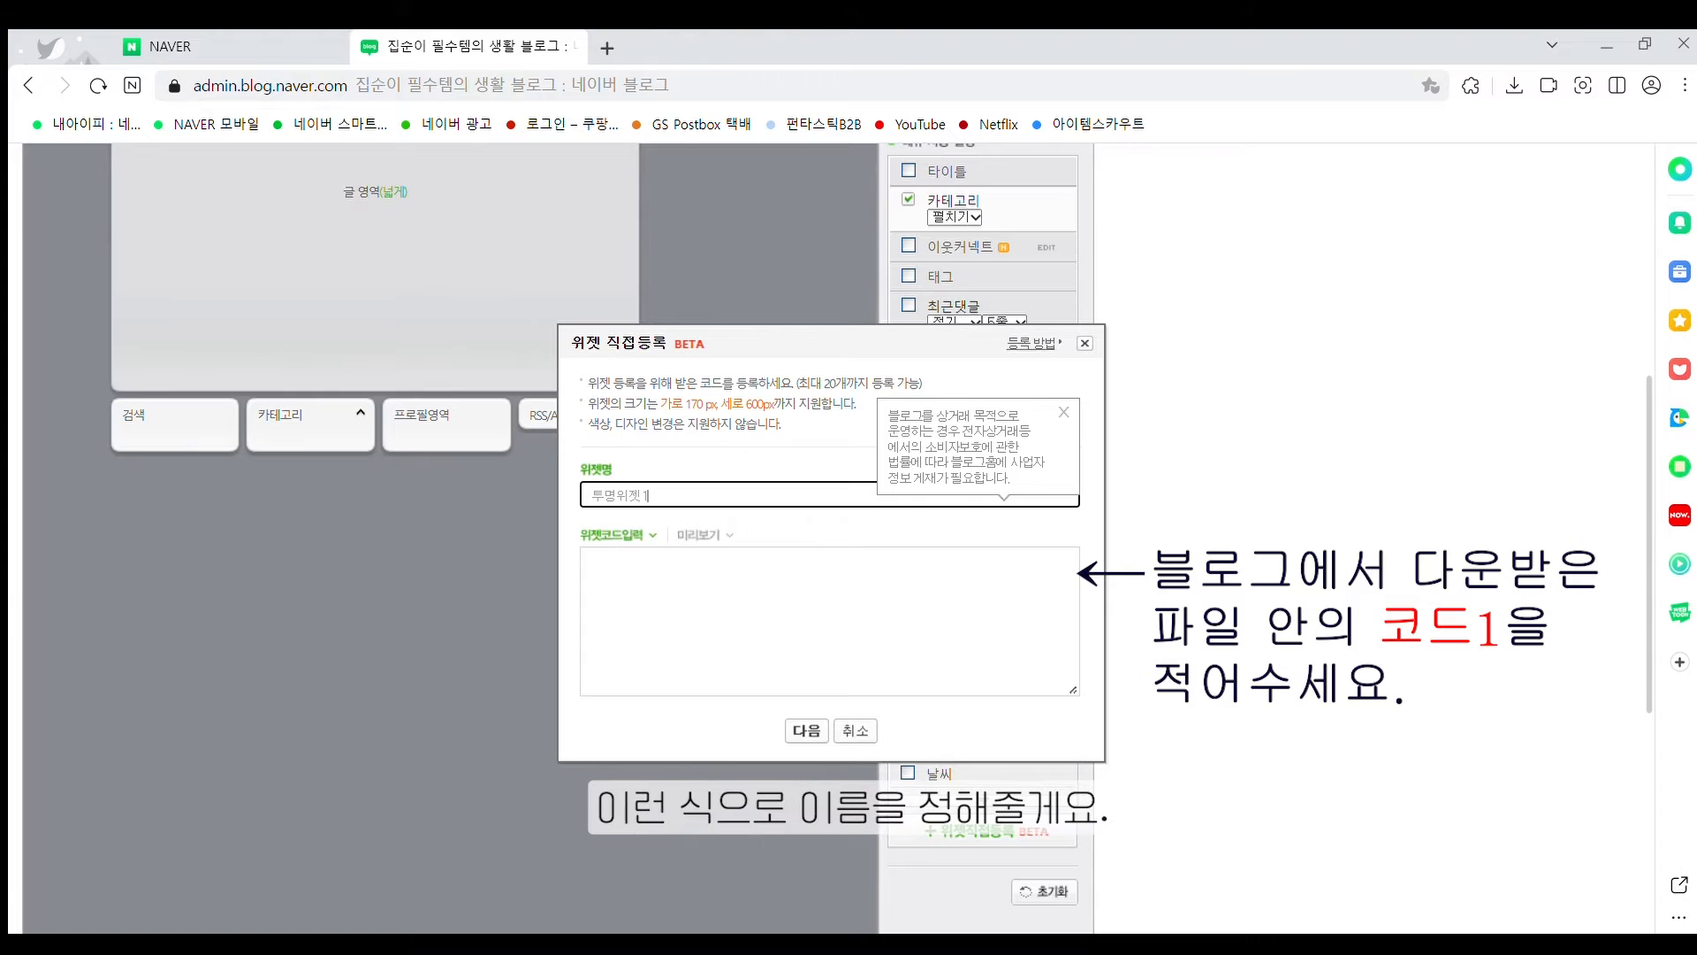
pyautogui.hotkey('alt', 'Tab')
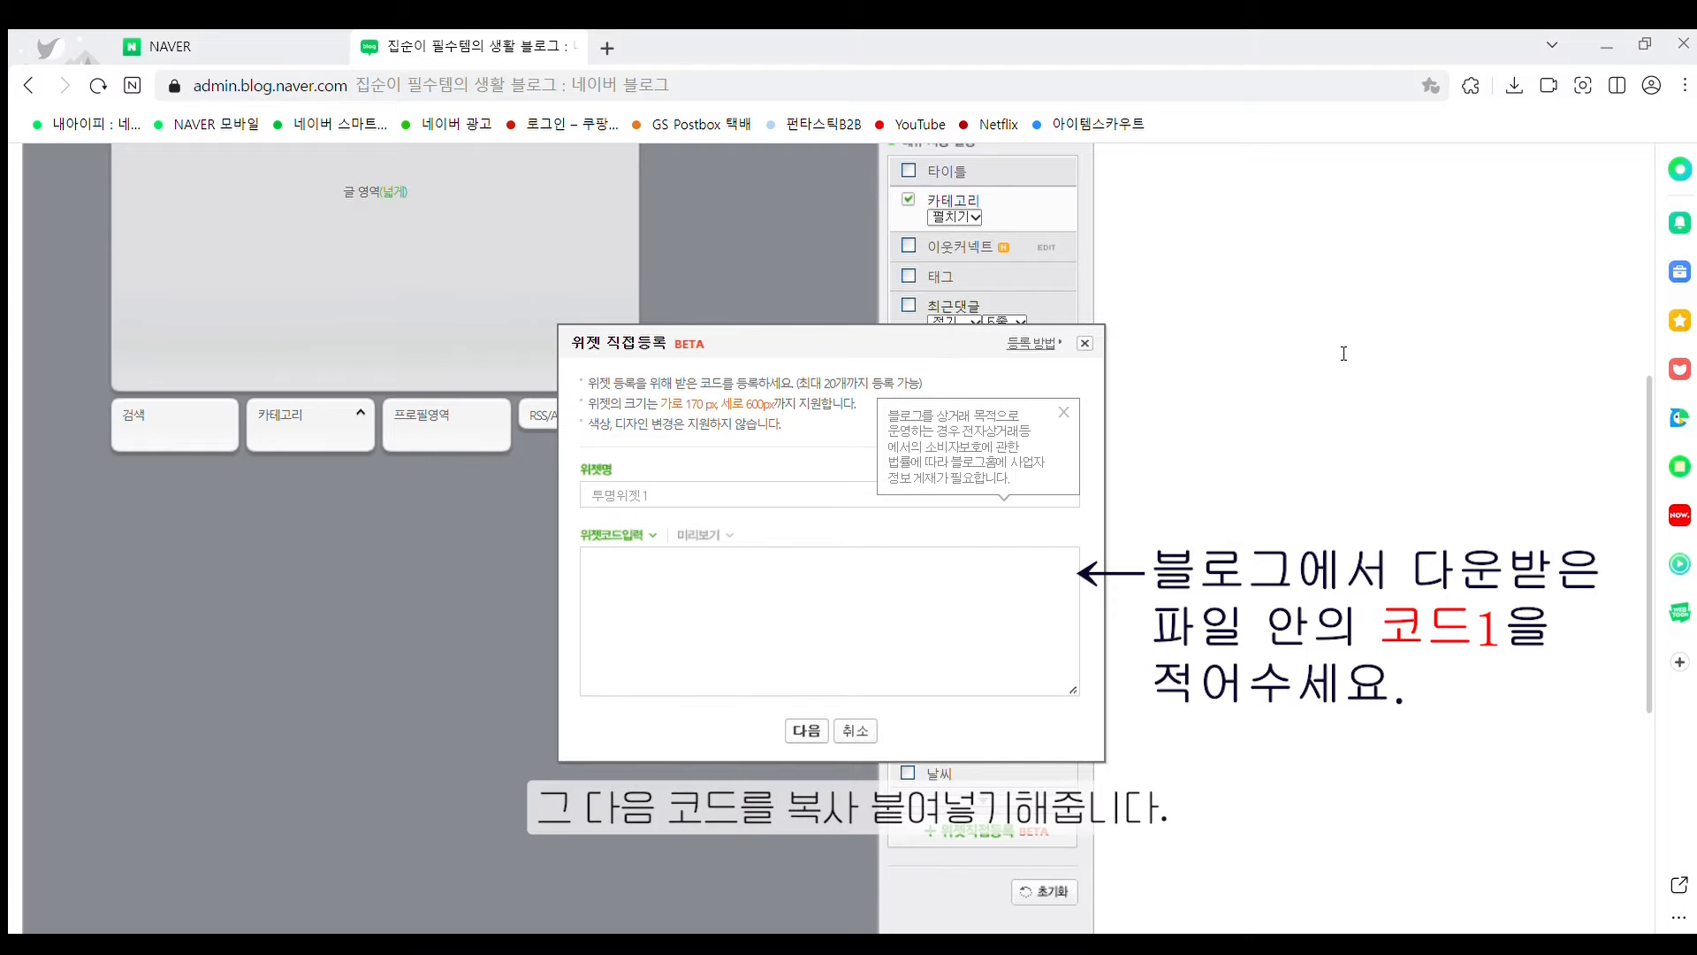
pyautogui.click(768, 575)
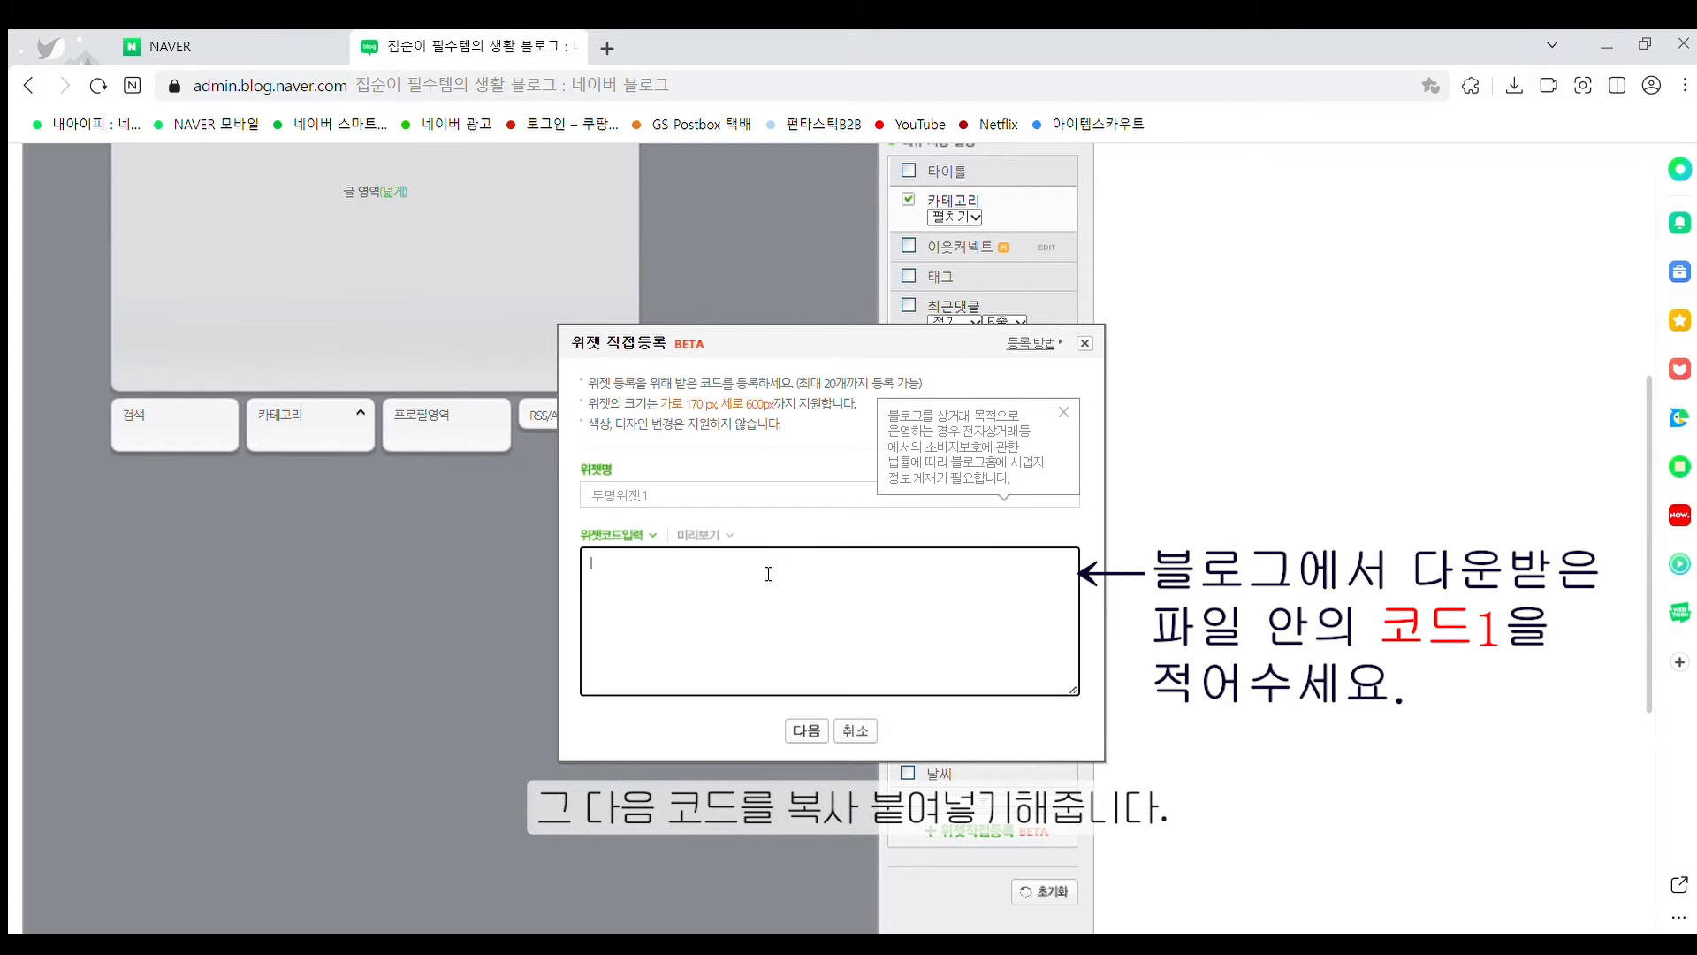
pyautogui.hotkey('ctrl', 'v')
pyautogui.click(804, 728)
pyautogui.scroll(-5, 797, 722)
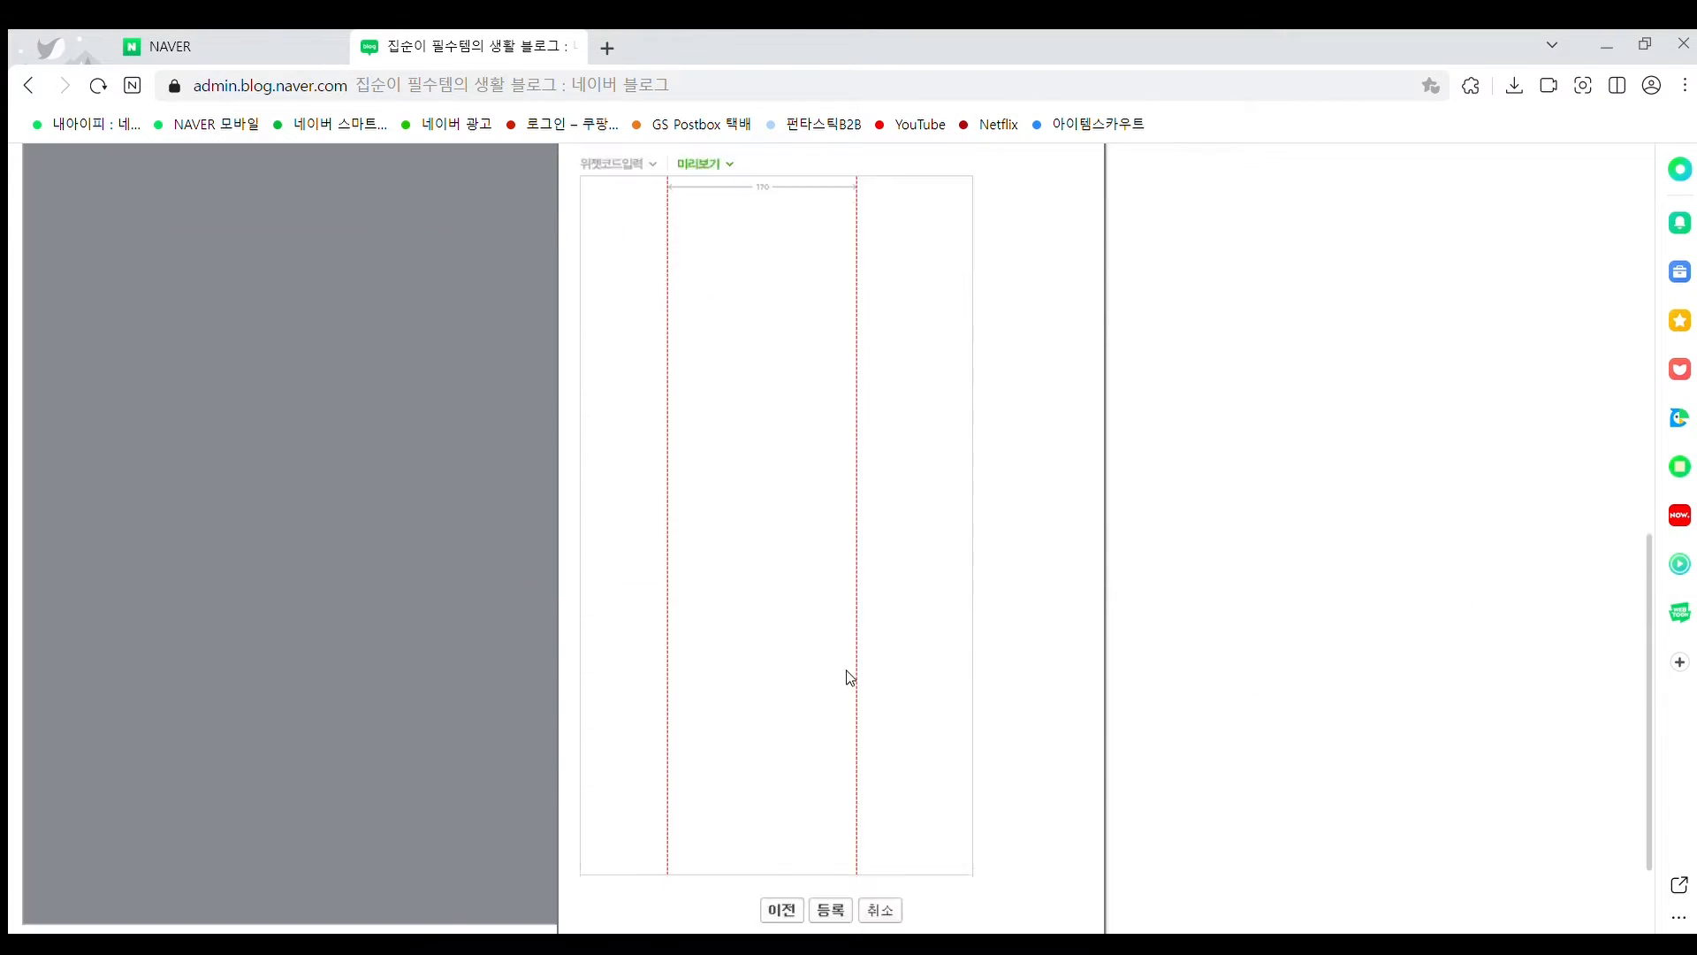
pyautogui.click(830, 743)
pyautogui.click(847, 207)
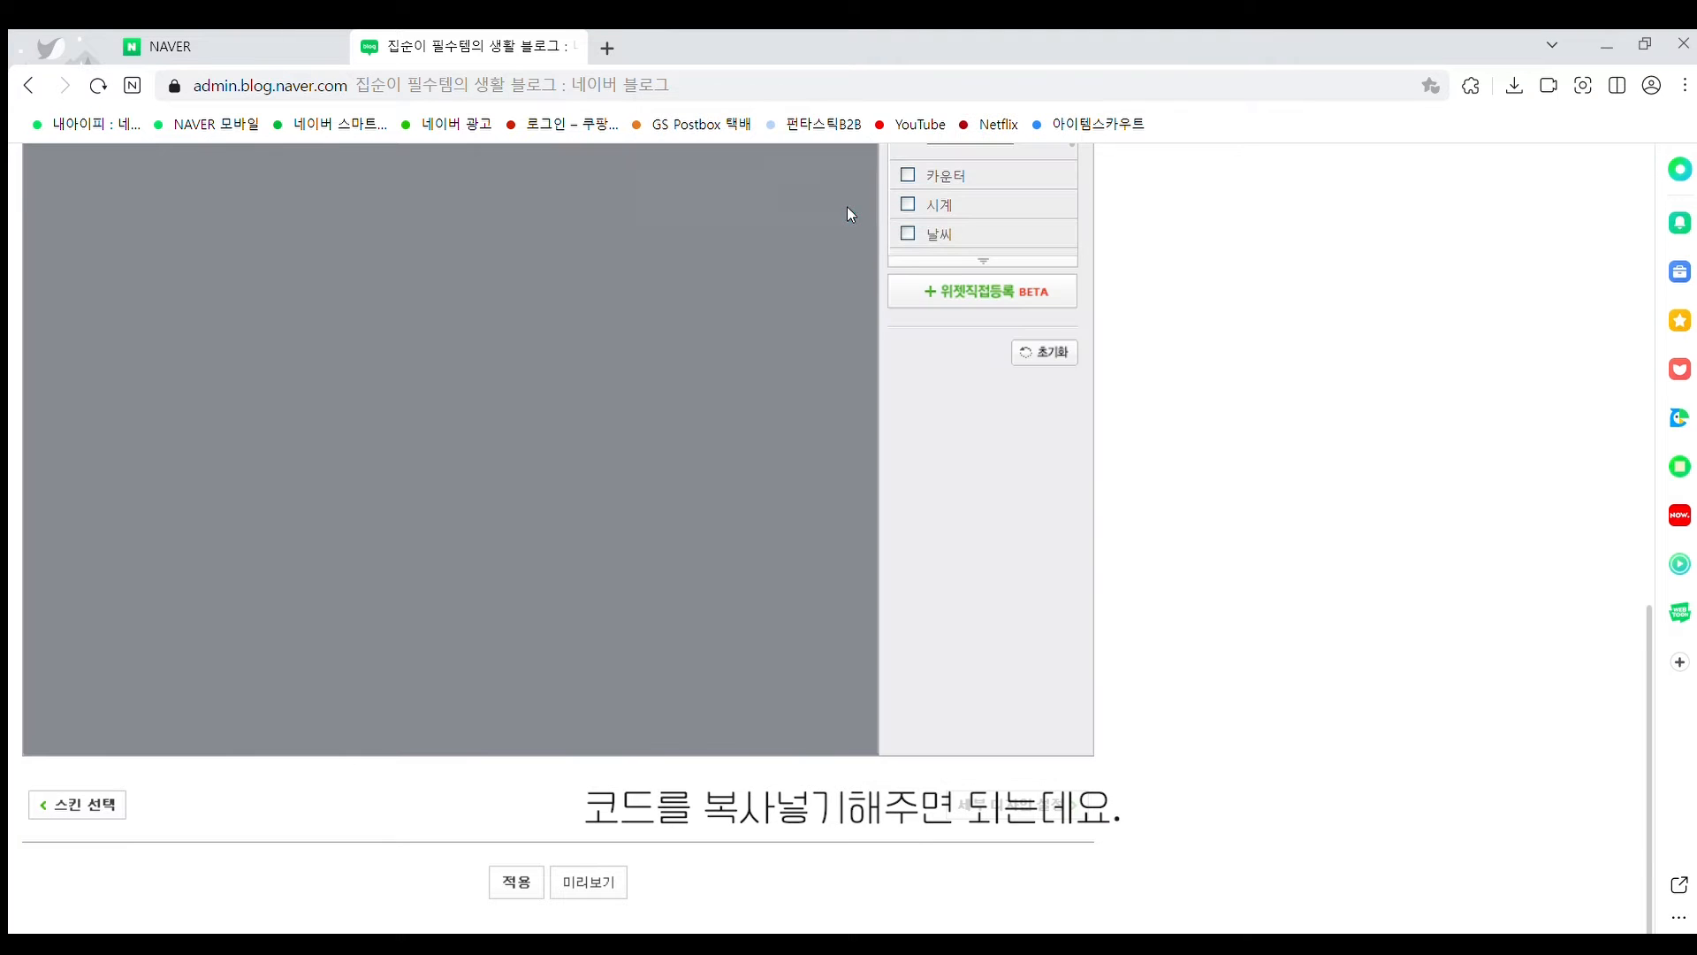
# Register a second custom widget '투명위젯2' with the pasted 170×600 table code
pyautogui.scroll(5, 798, 639)
pyautogui.click(967, 768)
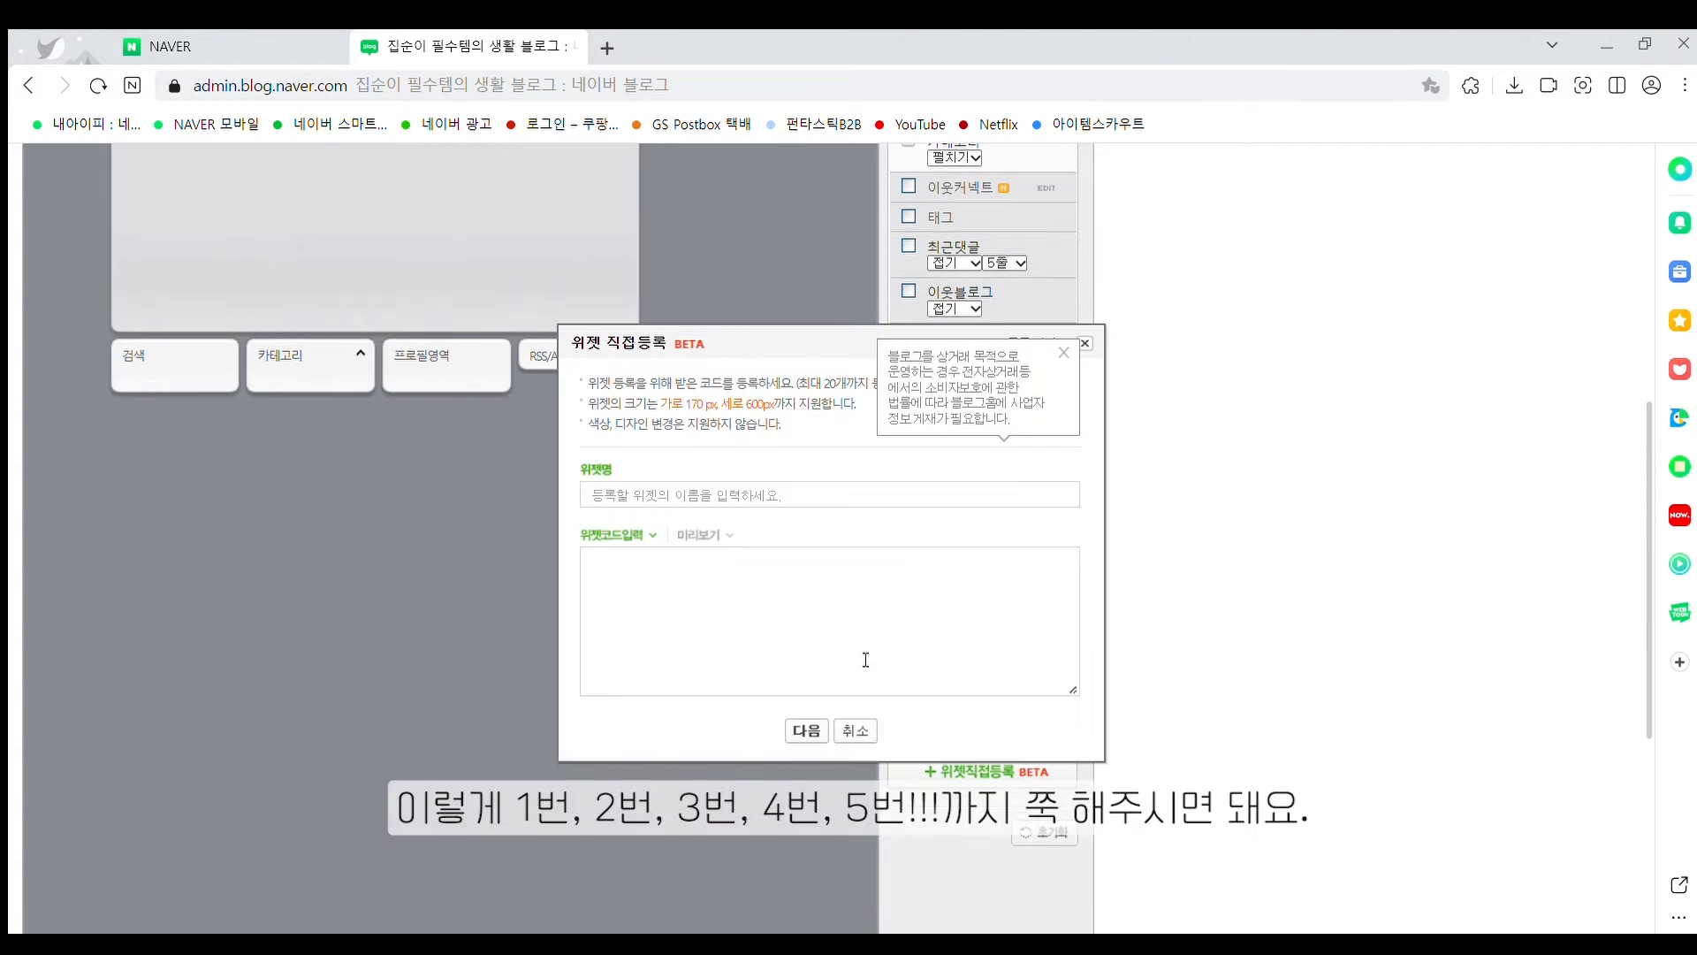
pyautogui.click(728, 501)
pyautogui.write('투명위젯2')
pyautogui.click(807, 580)
pyautogui.write('<table width="170" border="0" cellspacing="0" cellpadding="0"> <tbody> <tr> <td width="170" height="600" /> </tr> </tbody> </table>')
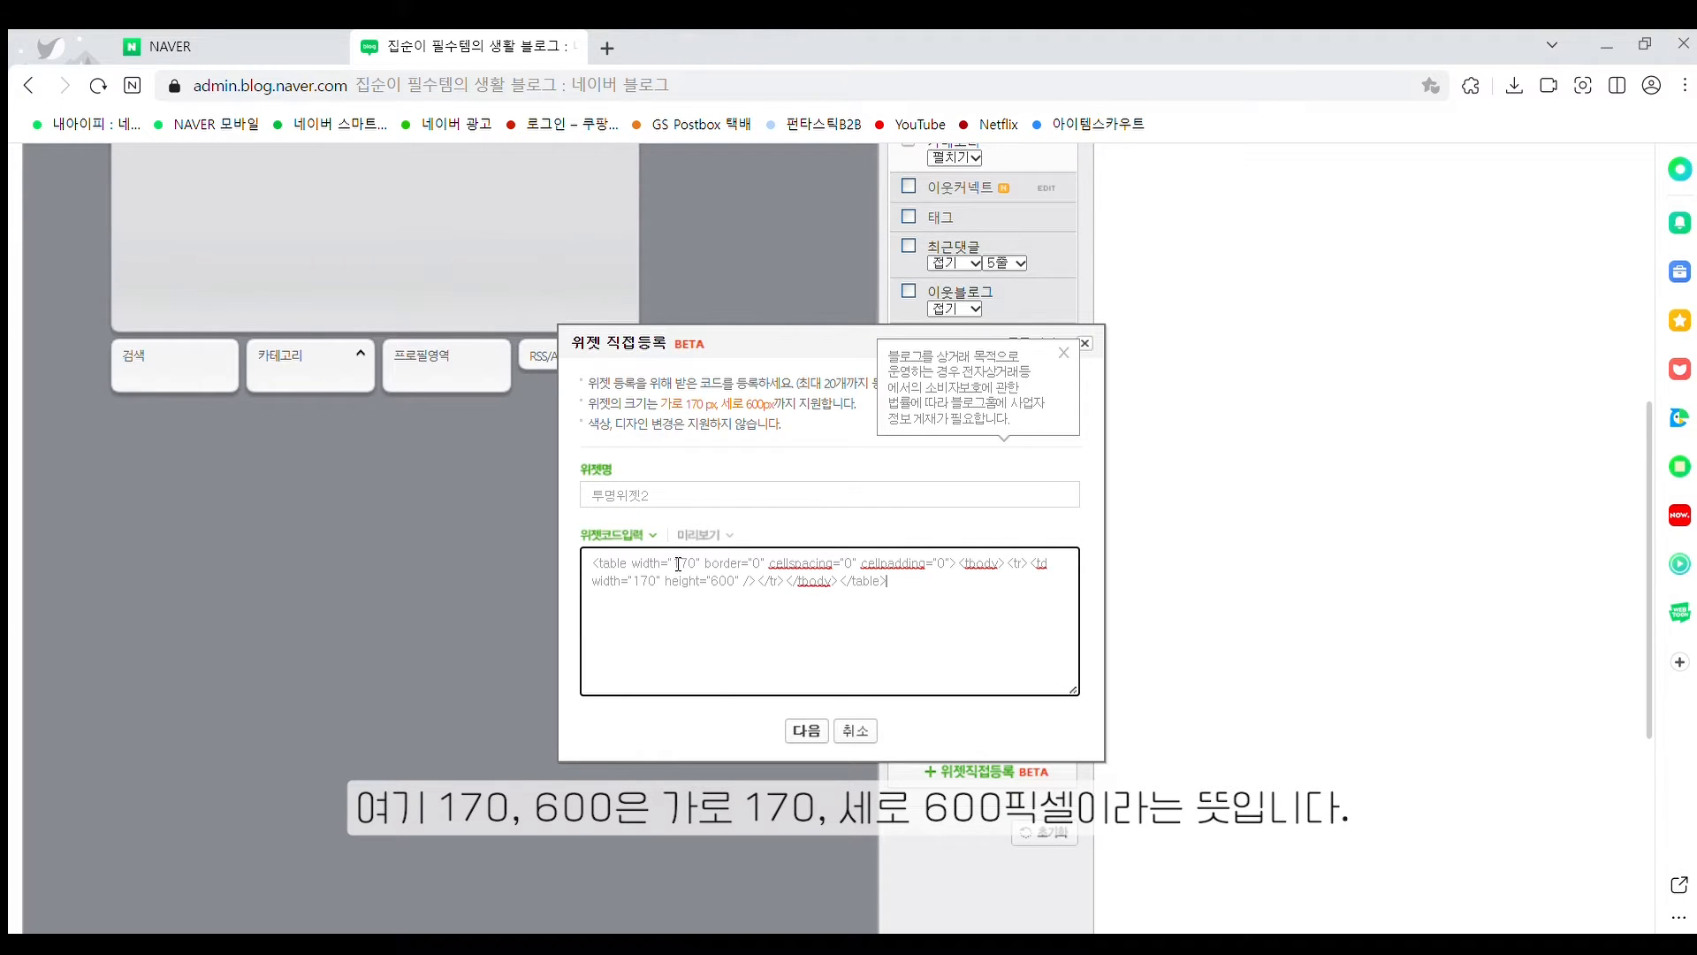
pyautogui.moveTo(675, 563); pyautogui.dragTo(730, 581)
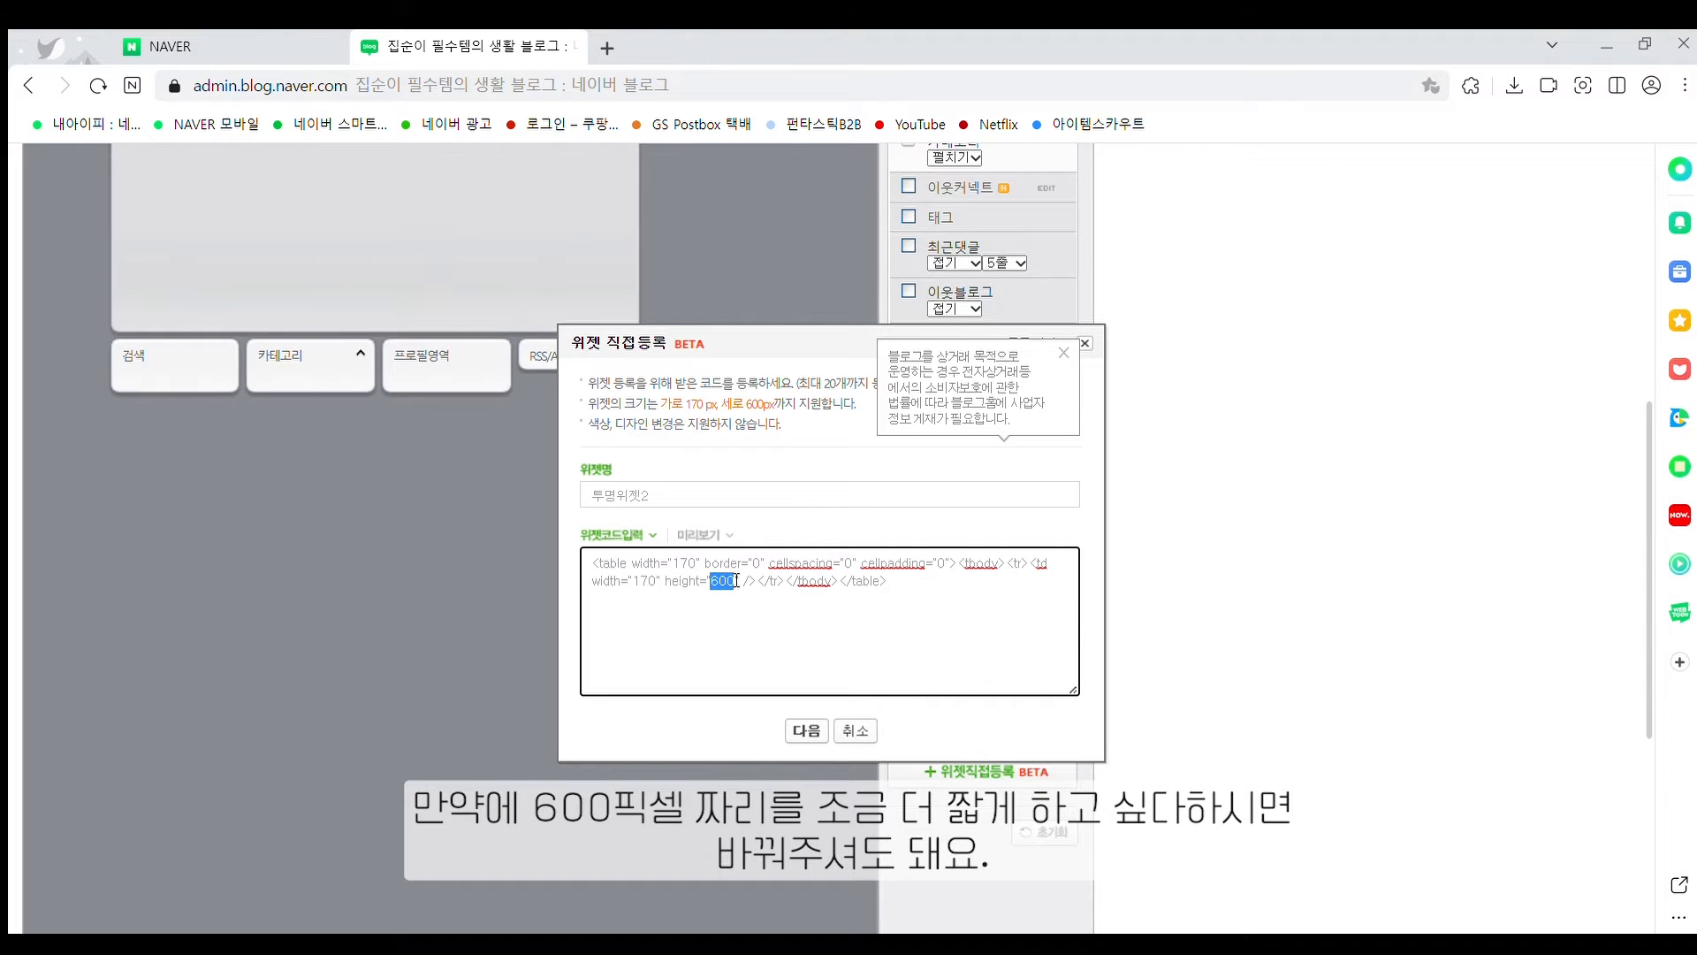
pyautogui.click(741, 585)
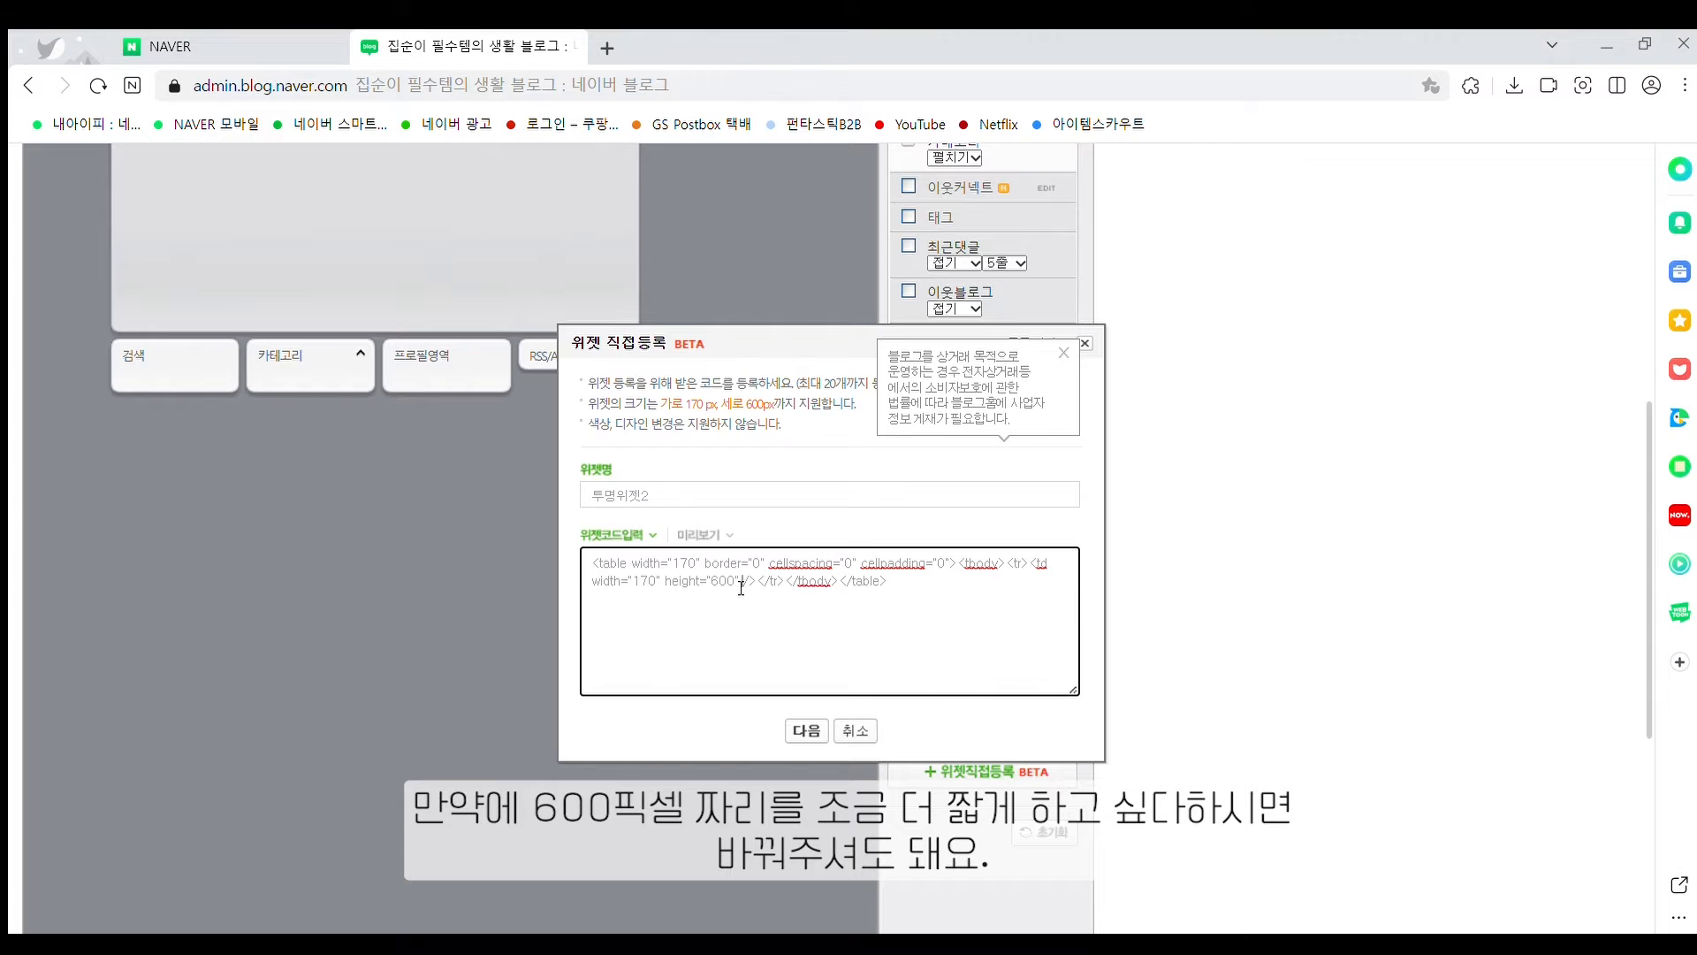
pyautogui.click(805, 730)
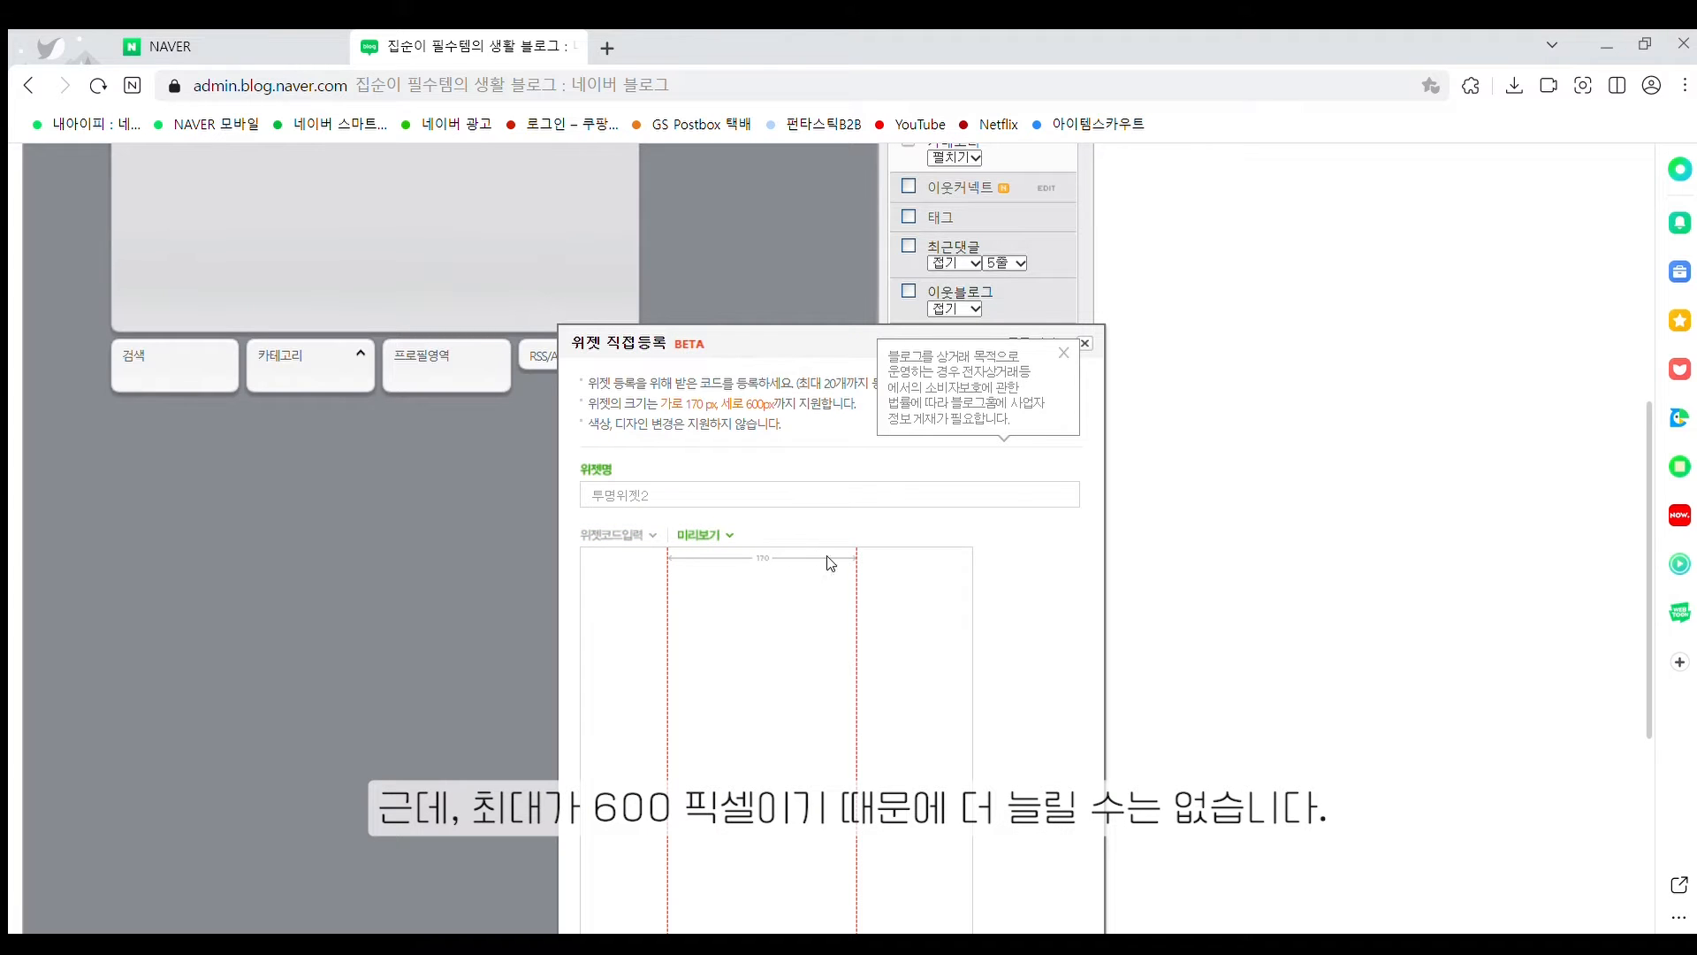
pyautogui.scroll(-5, 831, 563)
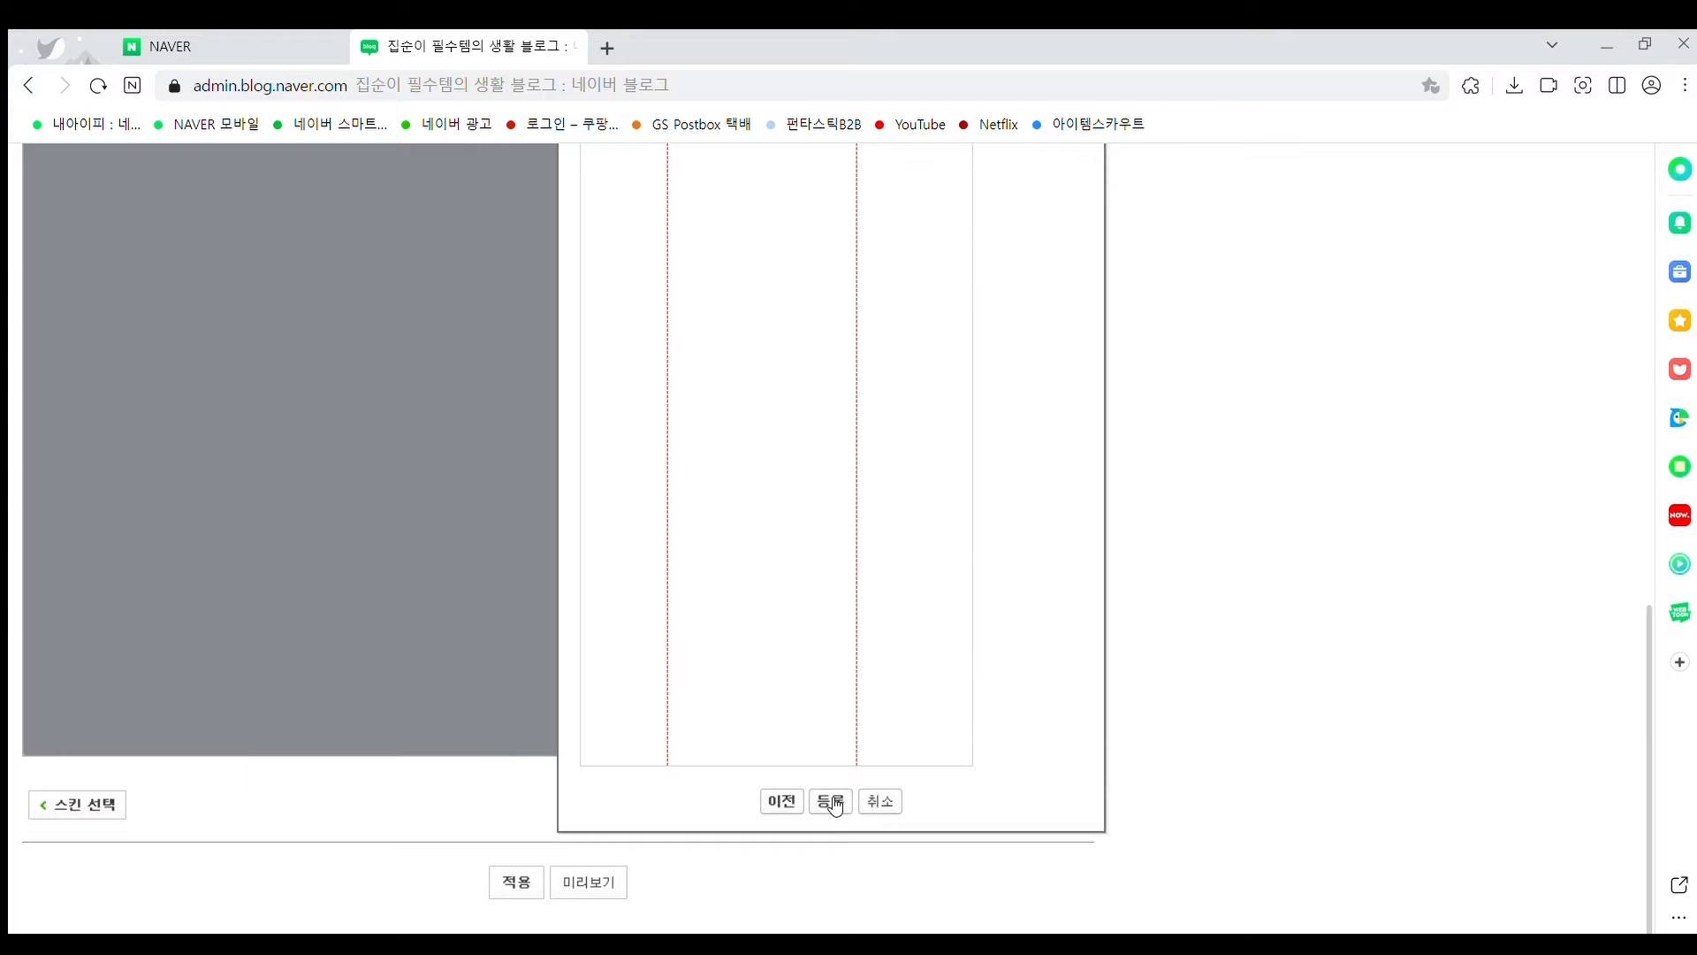
pyautogui.click(832, 803)
pyautogui.click(864, 209)
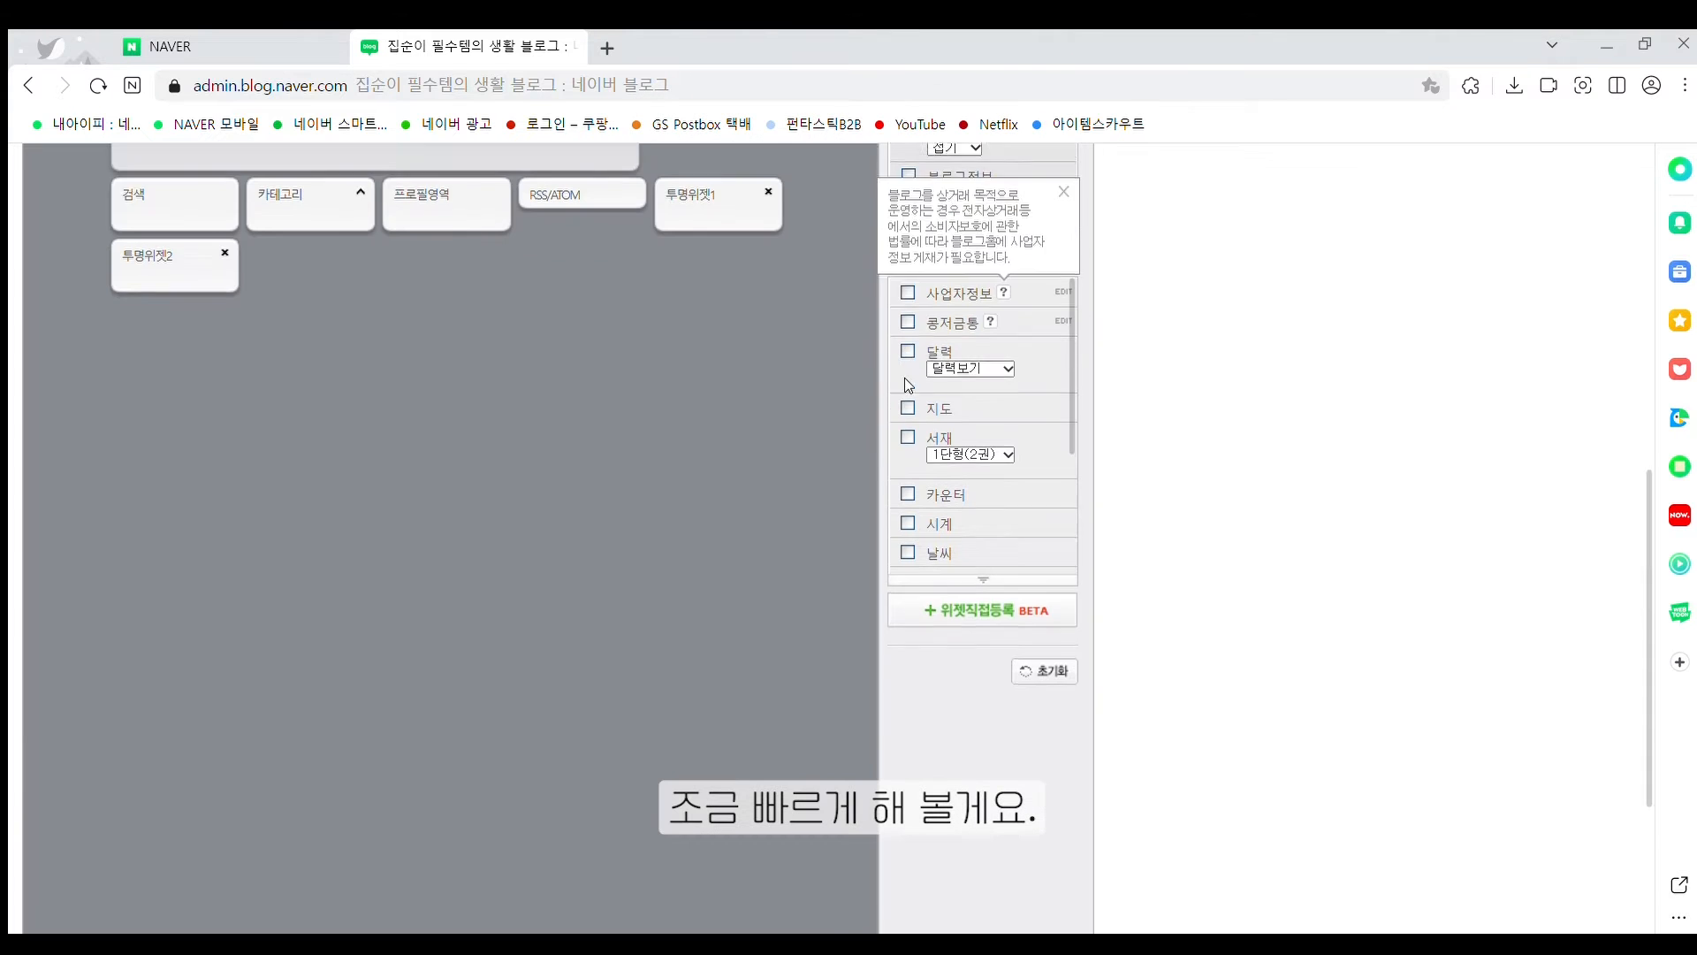
# Register custom widget '투명위젯3' with the pasted blank table code
pyautogui.click(965, 654)
pyautogui.click(725, 502)
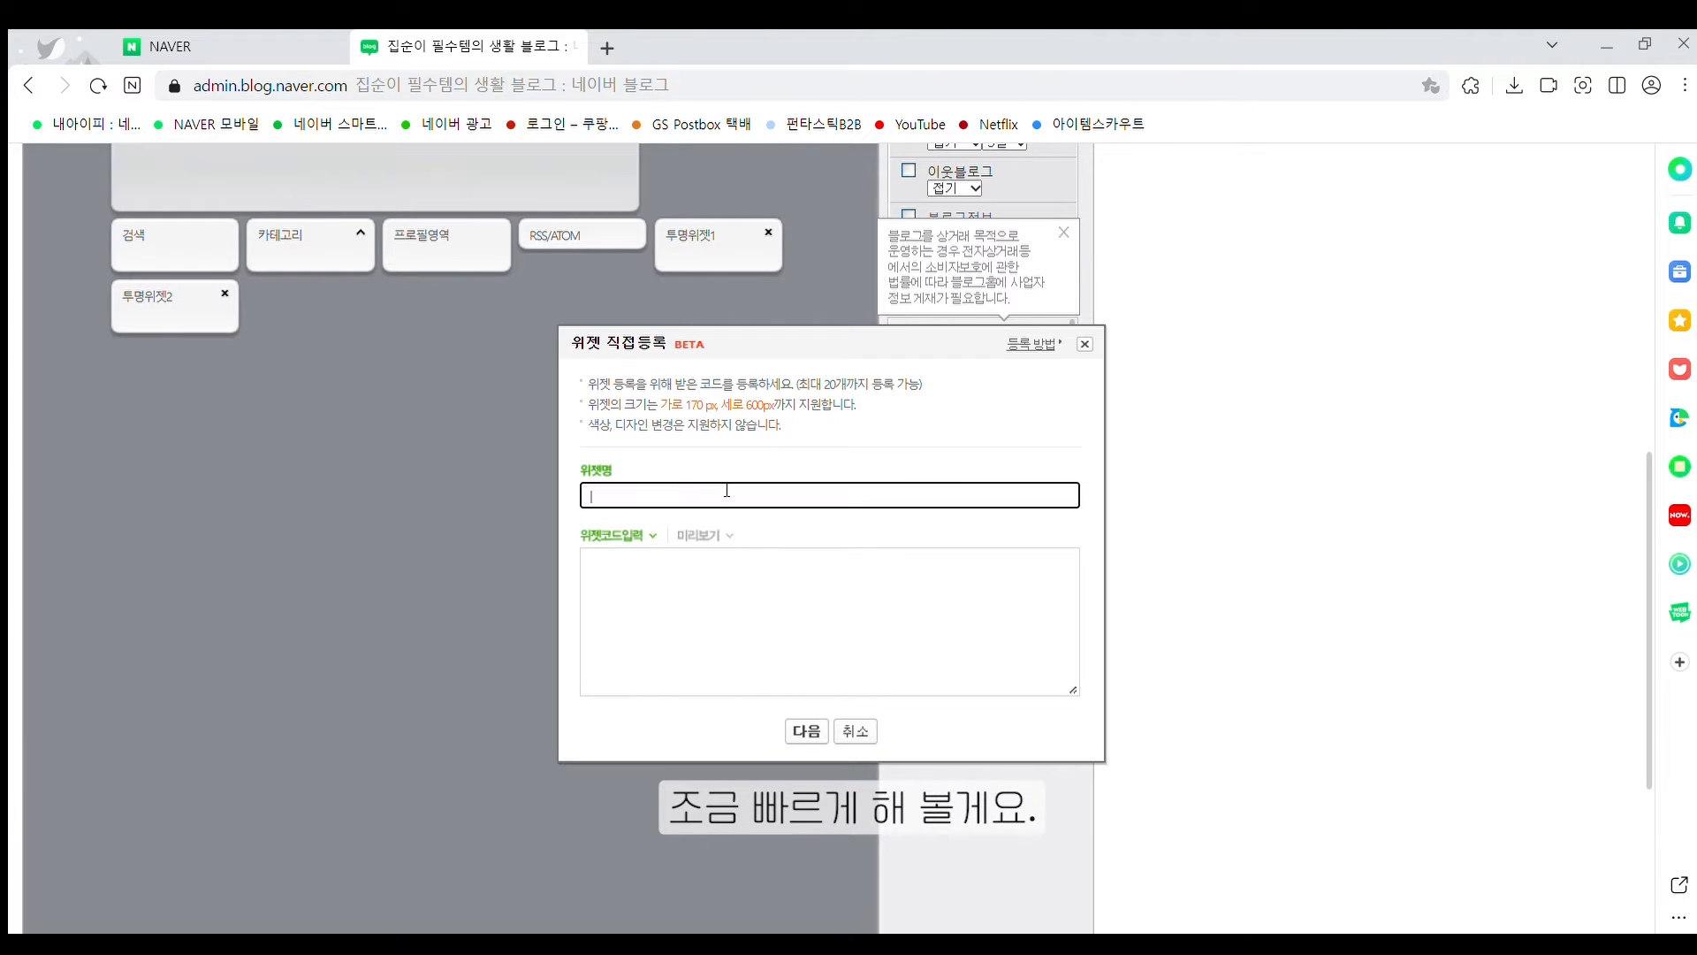
pyautogui.write('투명위젯3')
pyautogui.click(792, 595)
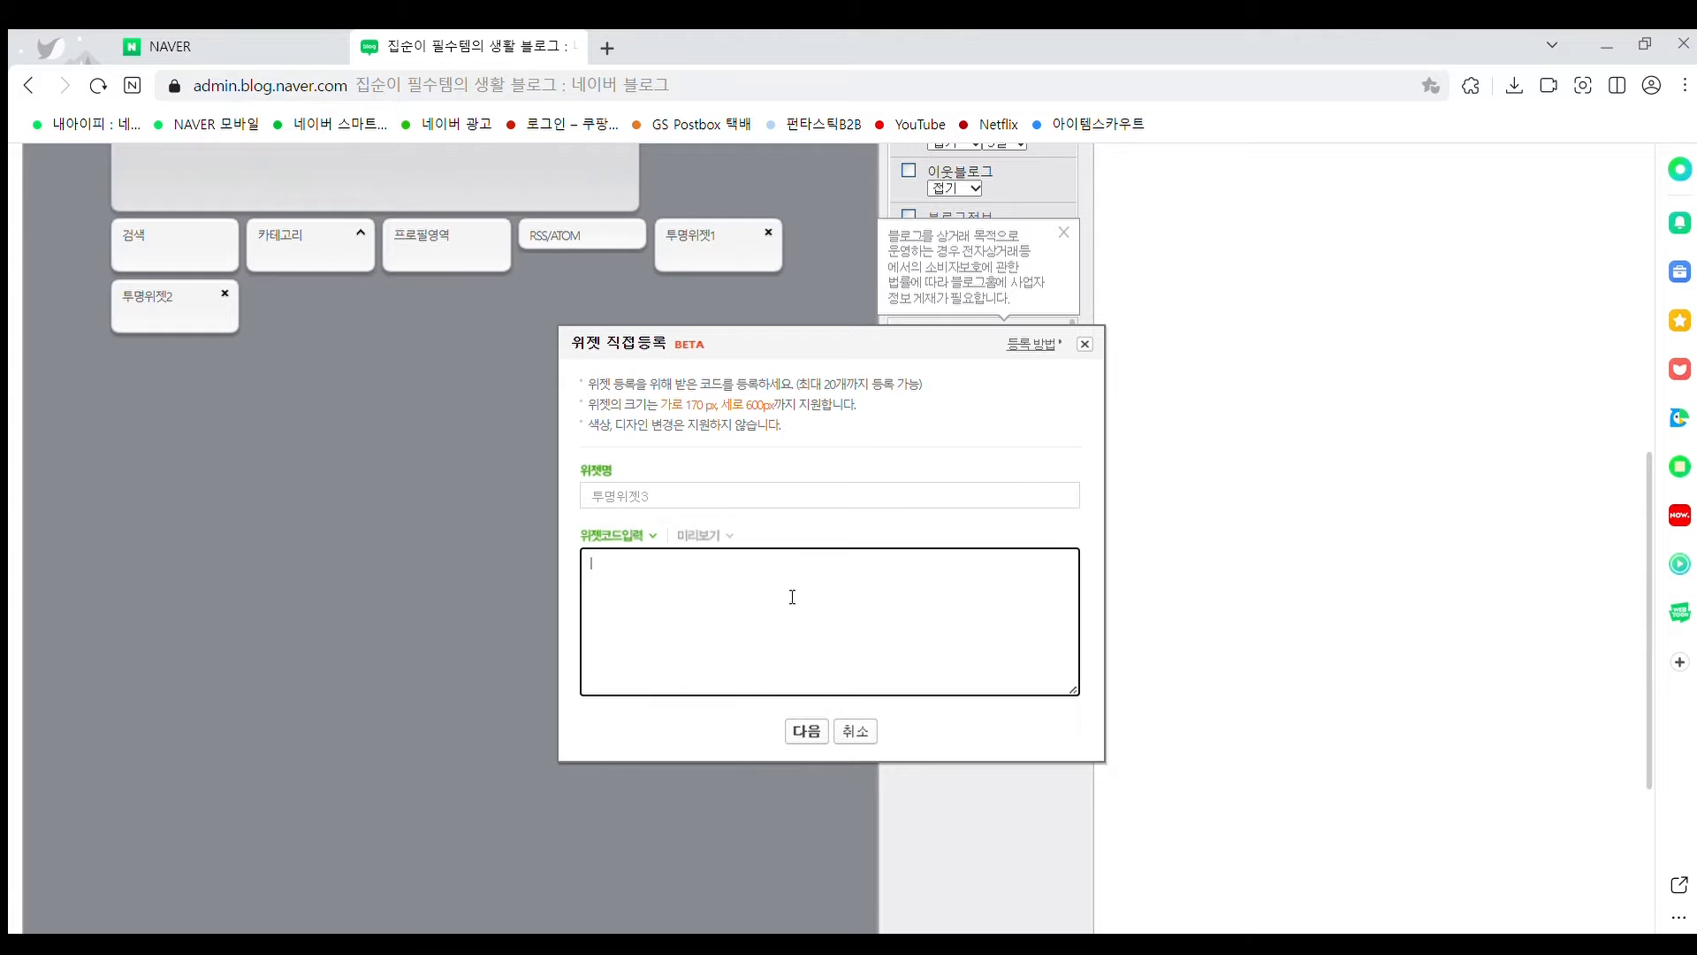
pyautogui.write('<table width="170" border="0" cellspacing="0" cellpadding="0"> <tbody> <tr> <td width="170" height="600" /> </tr> </tbody> </table>')
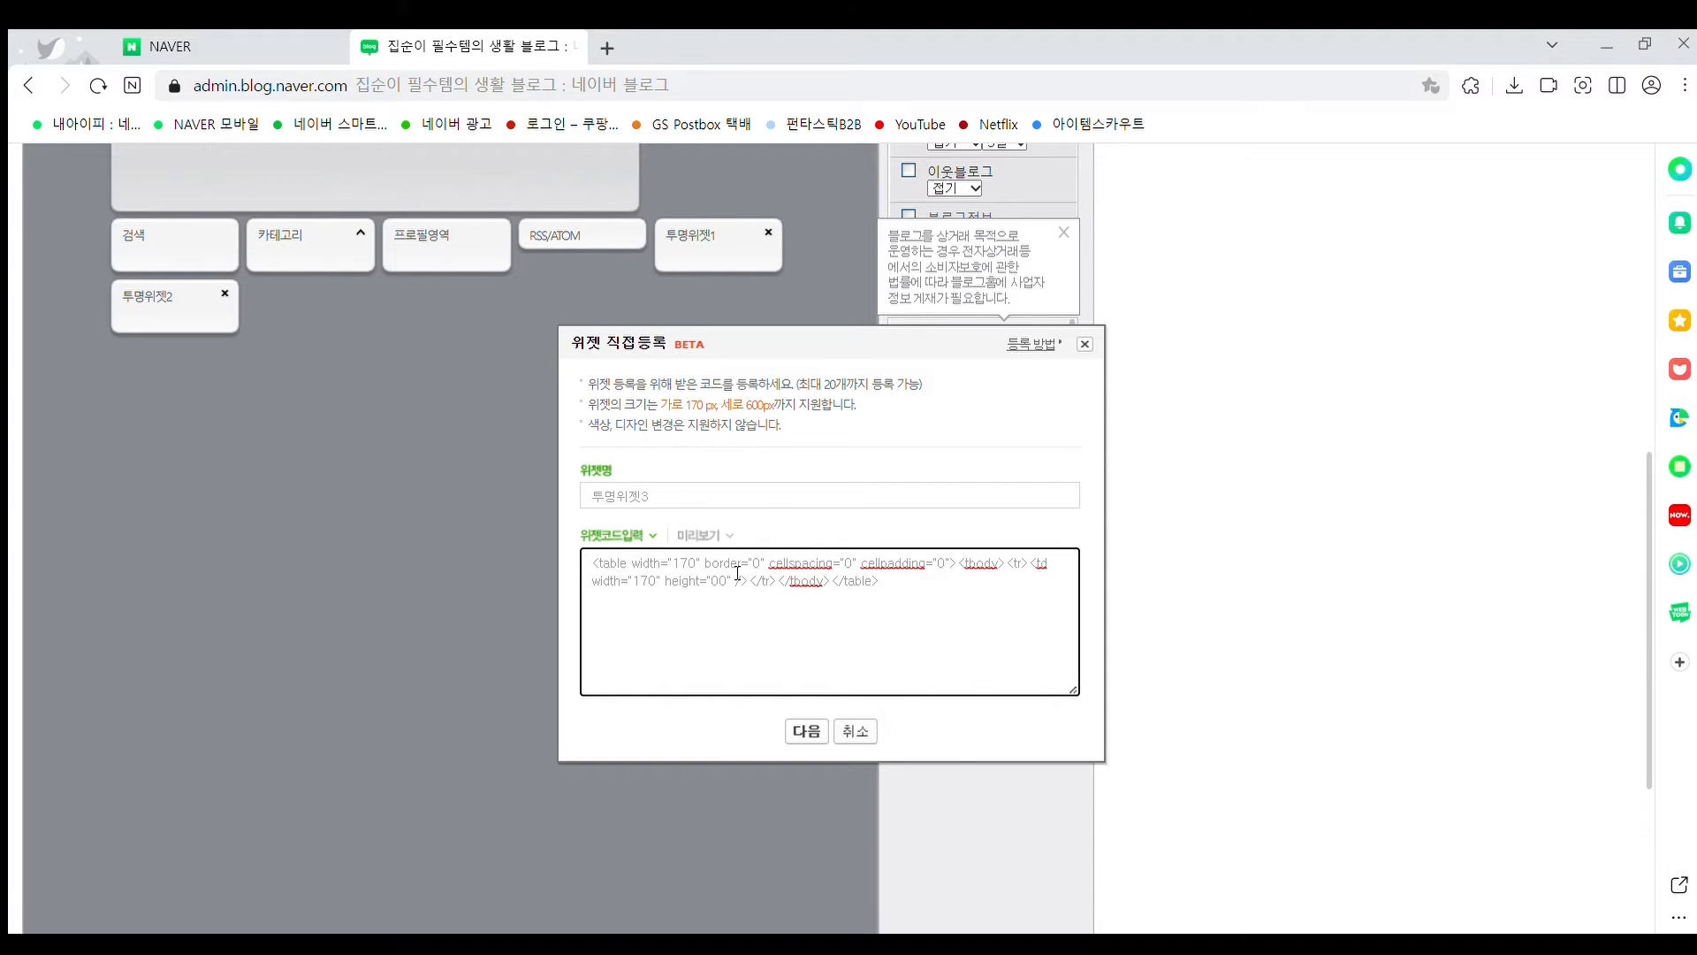
pyautogui.click(807, 731)
pyautogui.scroll(-4, 856, 610)
pyautogui.click(831, 909)
pyautogui.click(831, 198)
# Register custom widget '투명위젯4' with the same blank table code
pyautogui.scroll(4, 931, 475)
pyautogui.click(955, 650)
pyautogui.click(749, 494)
pyautogui.write('ㅌ투명위젯4')
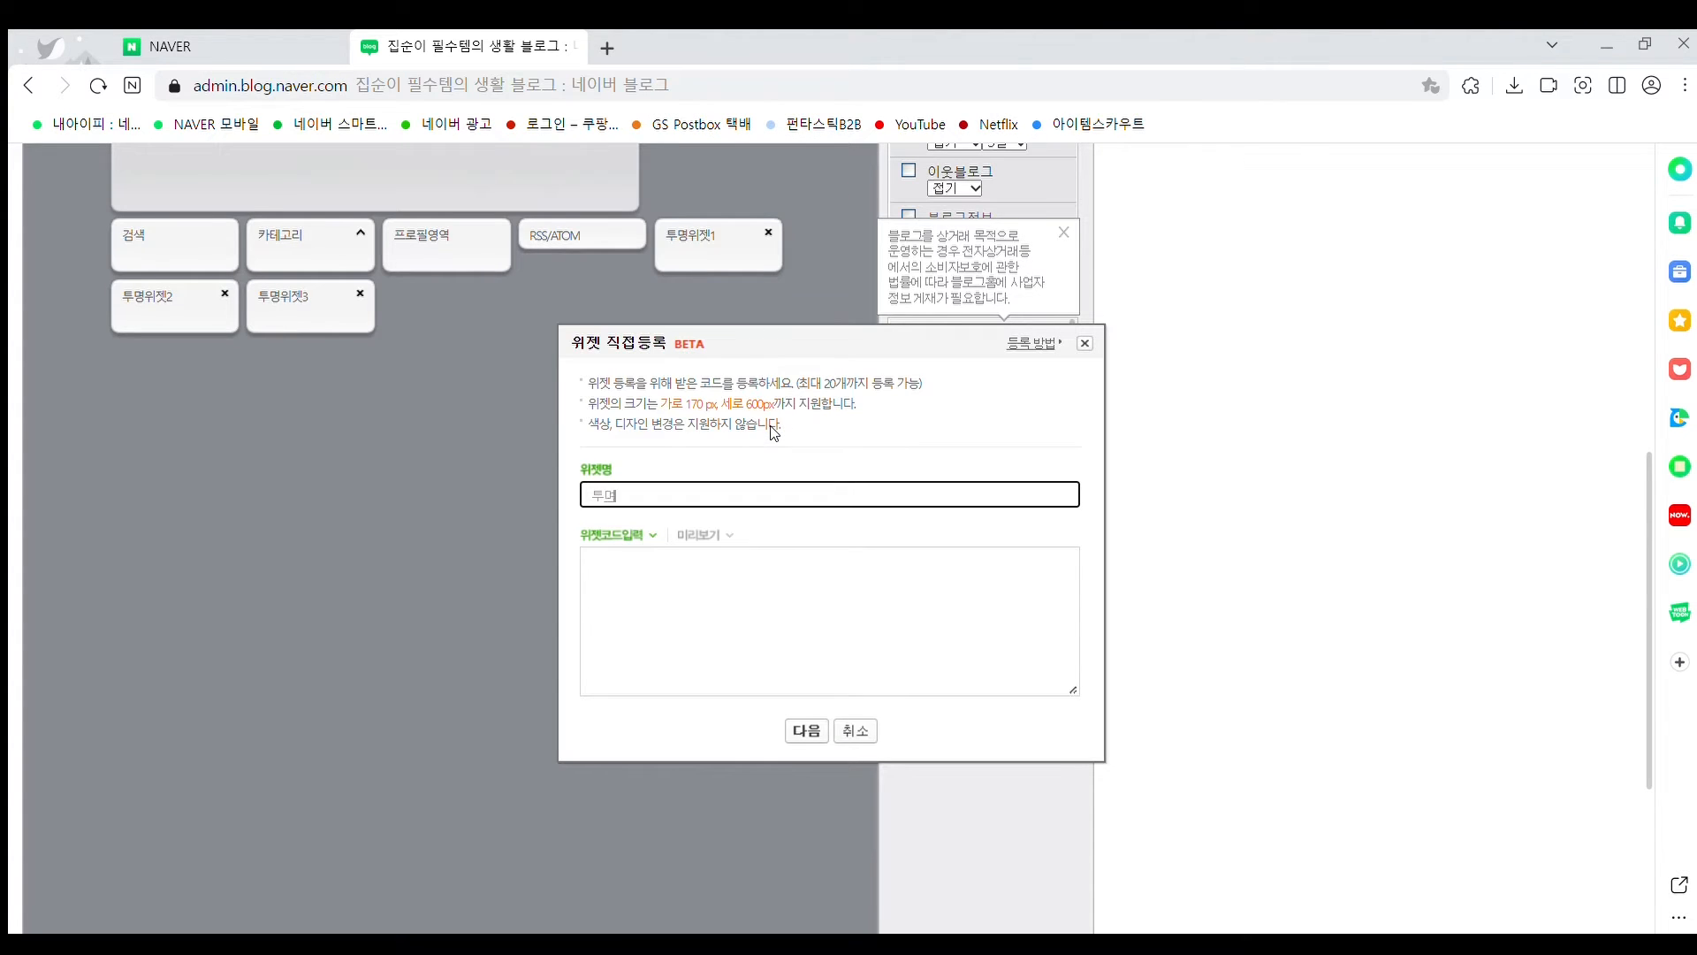
pyautogui.click(754, 575)
pyautogui.write('<table width="170" border="0" cellspacing="0" cellpadding="0"> <tbody> <tr> <td width="170" height="600" /> </tr> </tbody> </table>')
pyautogui.click(806, 731)
pyautogui.scroll(-4, 856, 610)
pyautogui.click(830, 909)
pyautogui.click(827, 216)
# Register the fifth custom widget '투명위젯5' with the blank table code
pyautogui.scroll(4, 957, 420)
pyautogui.click(955, 517)
pyautogui.click(719, 494)
pyautogui.write('투명위젯5')
pyautogui.click(812, 680)
pyautogui.hotkey('ctrl', 'v')
pyautogui.click(807, 731)
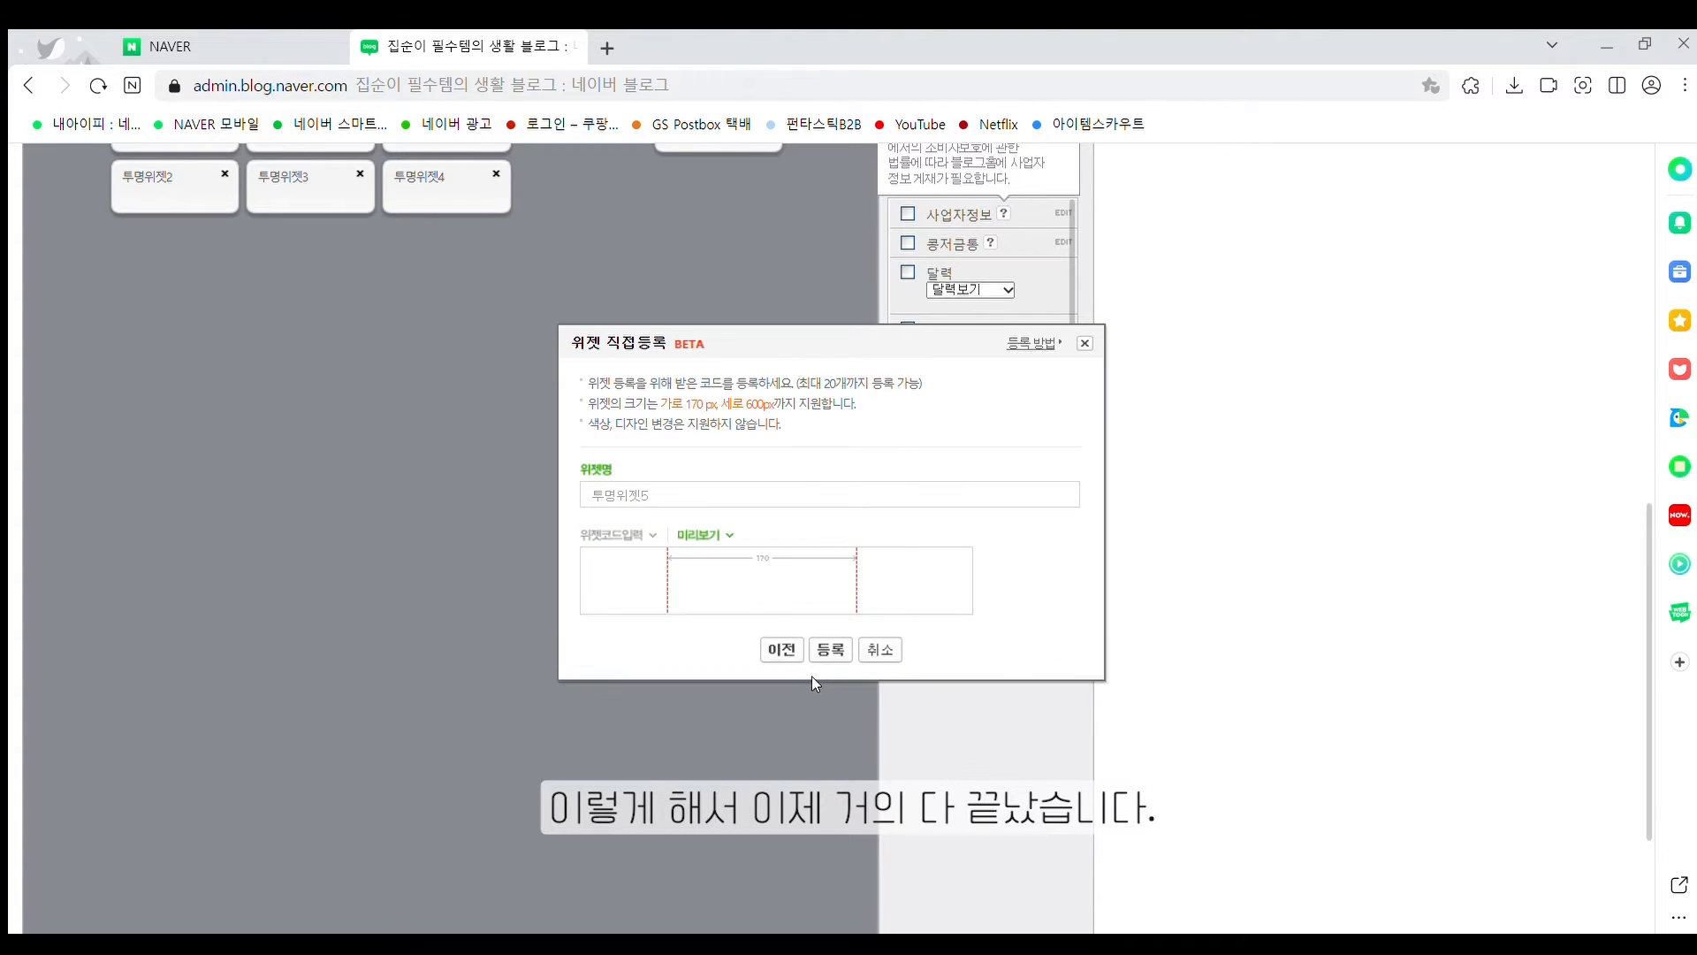
pyautogui.scroll(-4, 822, 707)
pyautogui.click(831, 909)
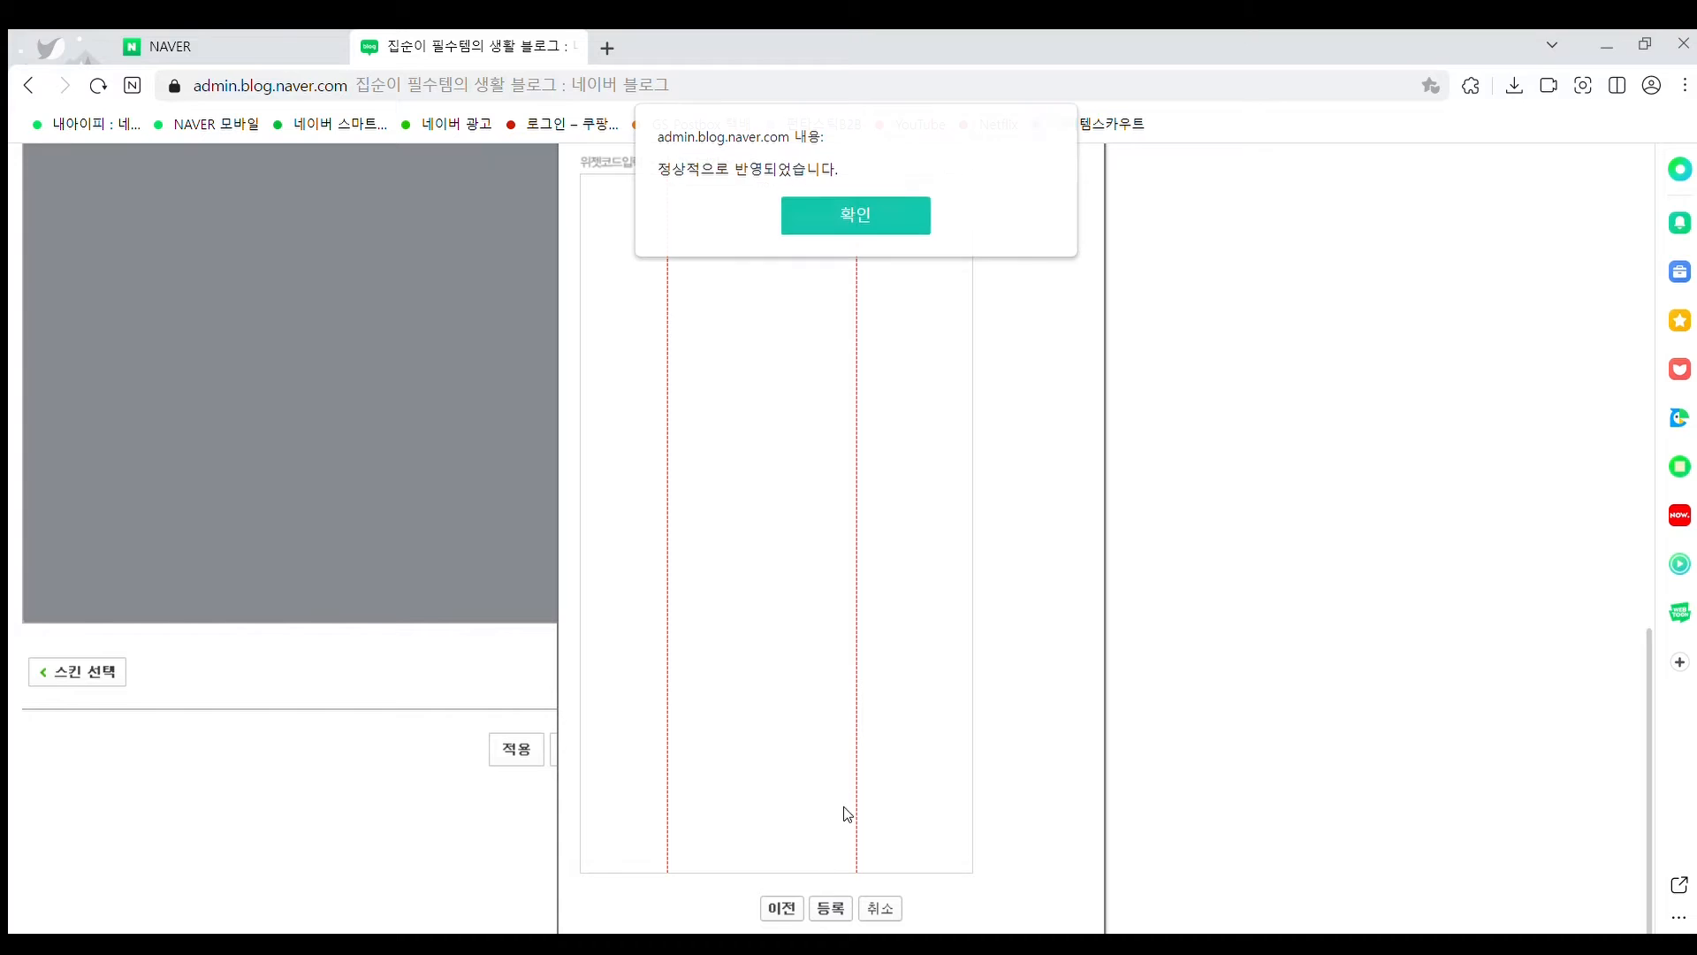
pyautogui.click(816, 205)
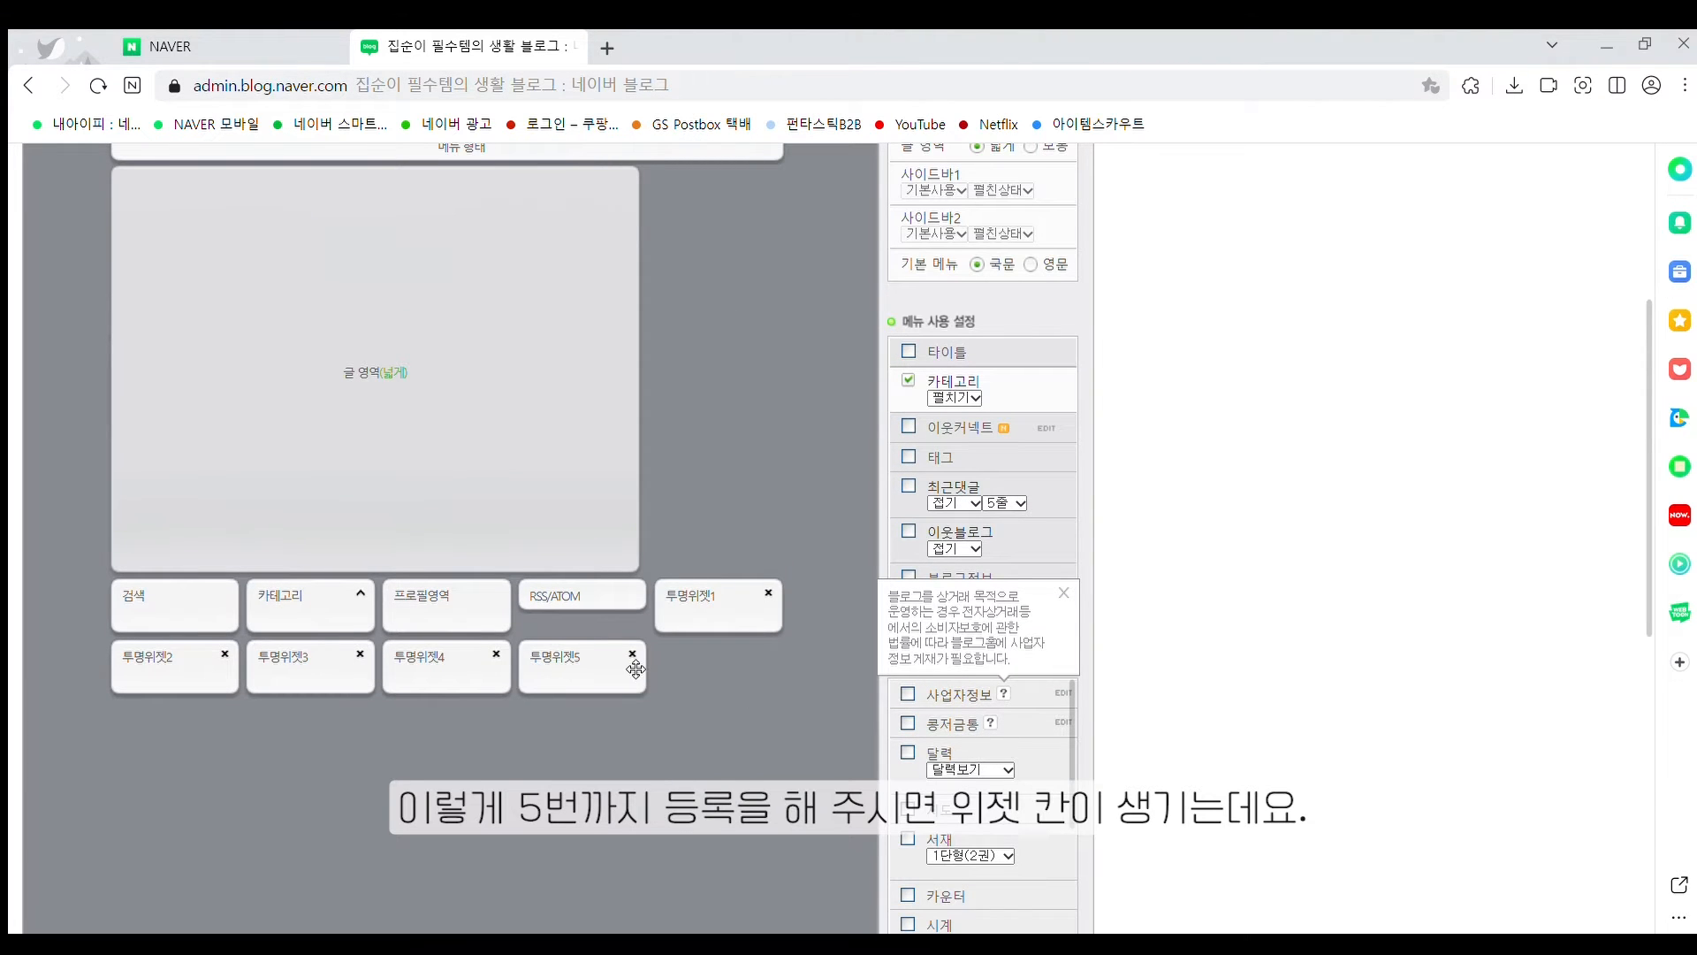
# Drag 투명위젯1 through 투명위젯5 into the top row above the post area
pyautogui.scroll(1, 672, 745)
pyautogui.moveTo(672, 745); pyautogui.dragTo(165, 237)
pyautogui.moveTo(659, 704); pyautogui.dragTo(288, 221)
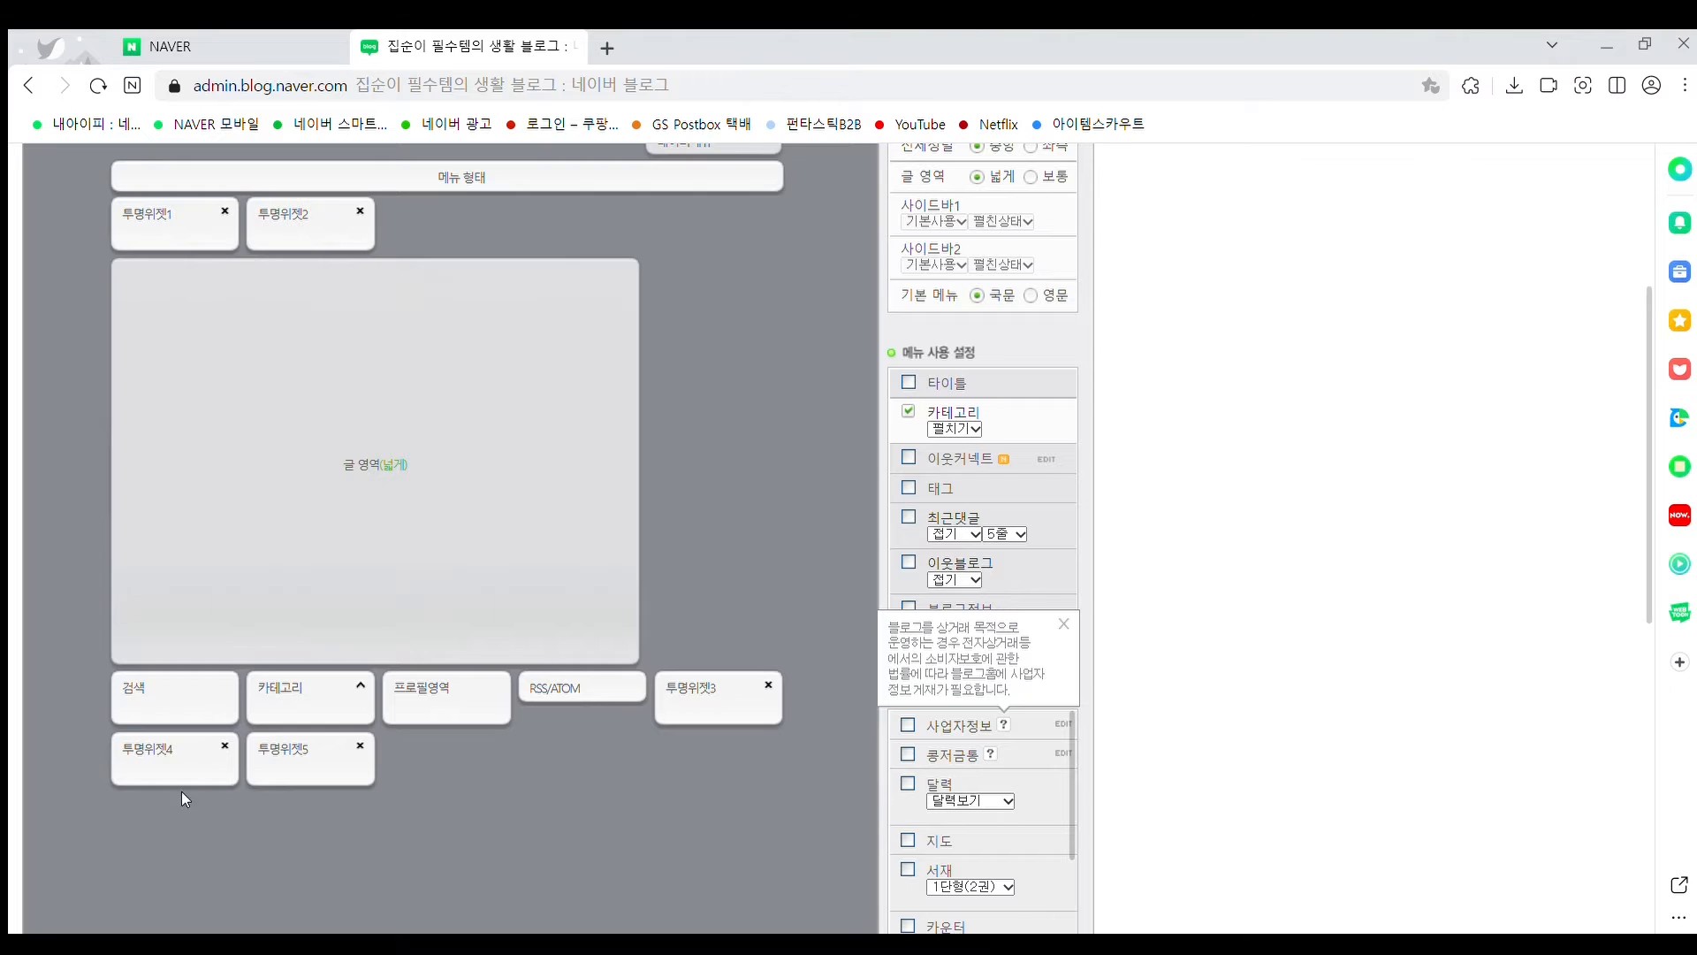
pyautogui.moveTo(727, 703); pyautogui.dragTo(451, 288)
pyautogui.moveTo(719, 714); pyautogui.dragTo(633, 584)
pyautogui.scroll(-4, 632, 584)
pyautogui.moveTo(716, 676); pyautogui.dragTo(659, 202)
# Apply the new layout to the blog and confirm with 확인
pyautogui.scroll(3, 734, 357)
pyautogui.scroll(-7, 734, 357)
pyautogui.scroll(-4, 729, 365)
pyautogui.click(512, 889)
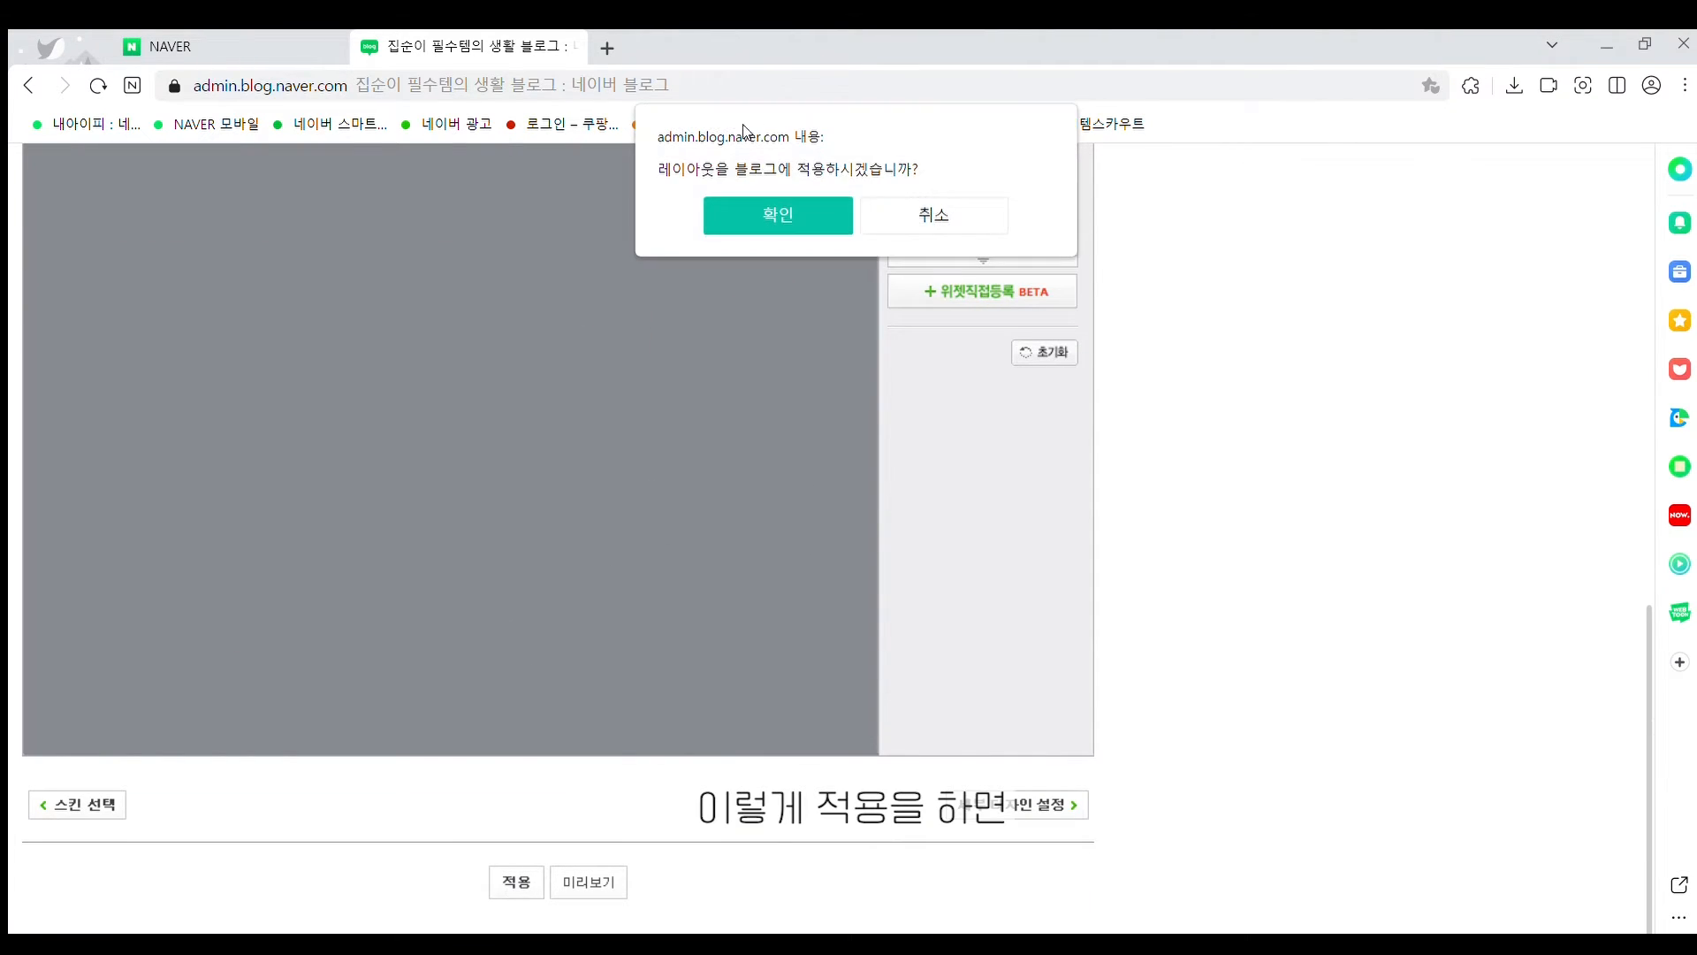
pyautogui.click(756, 196)
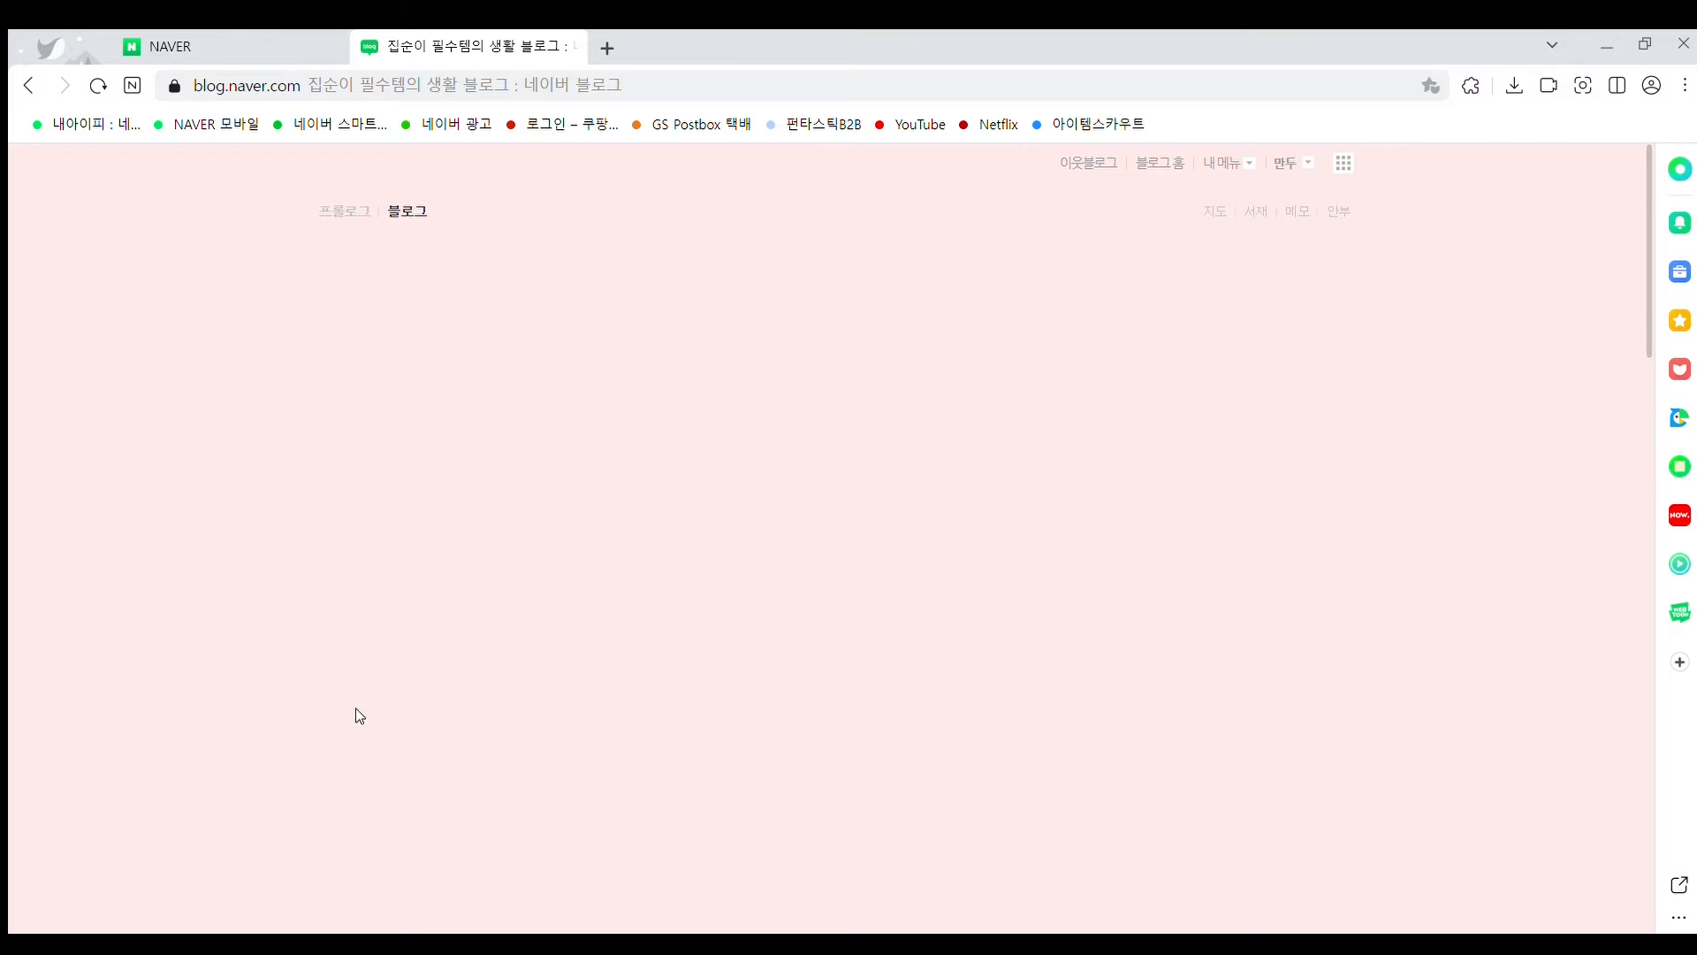
# Drag-select across the blog to show the five blank widget columns, then return to the NAVER tab
pyautogui.moveTo(339, 240); pyautogui.dragTo(1359, 435)
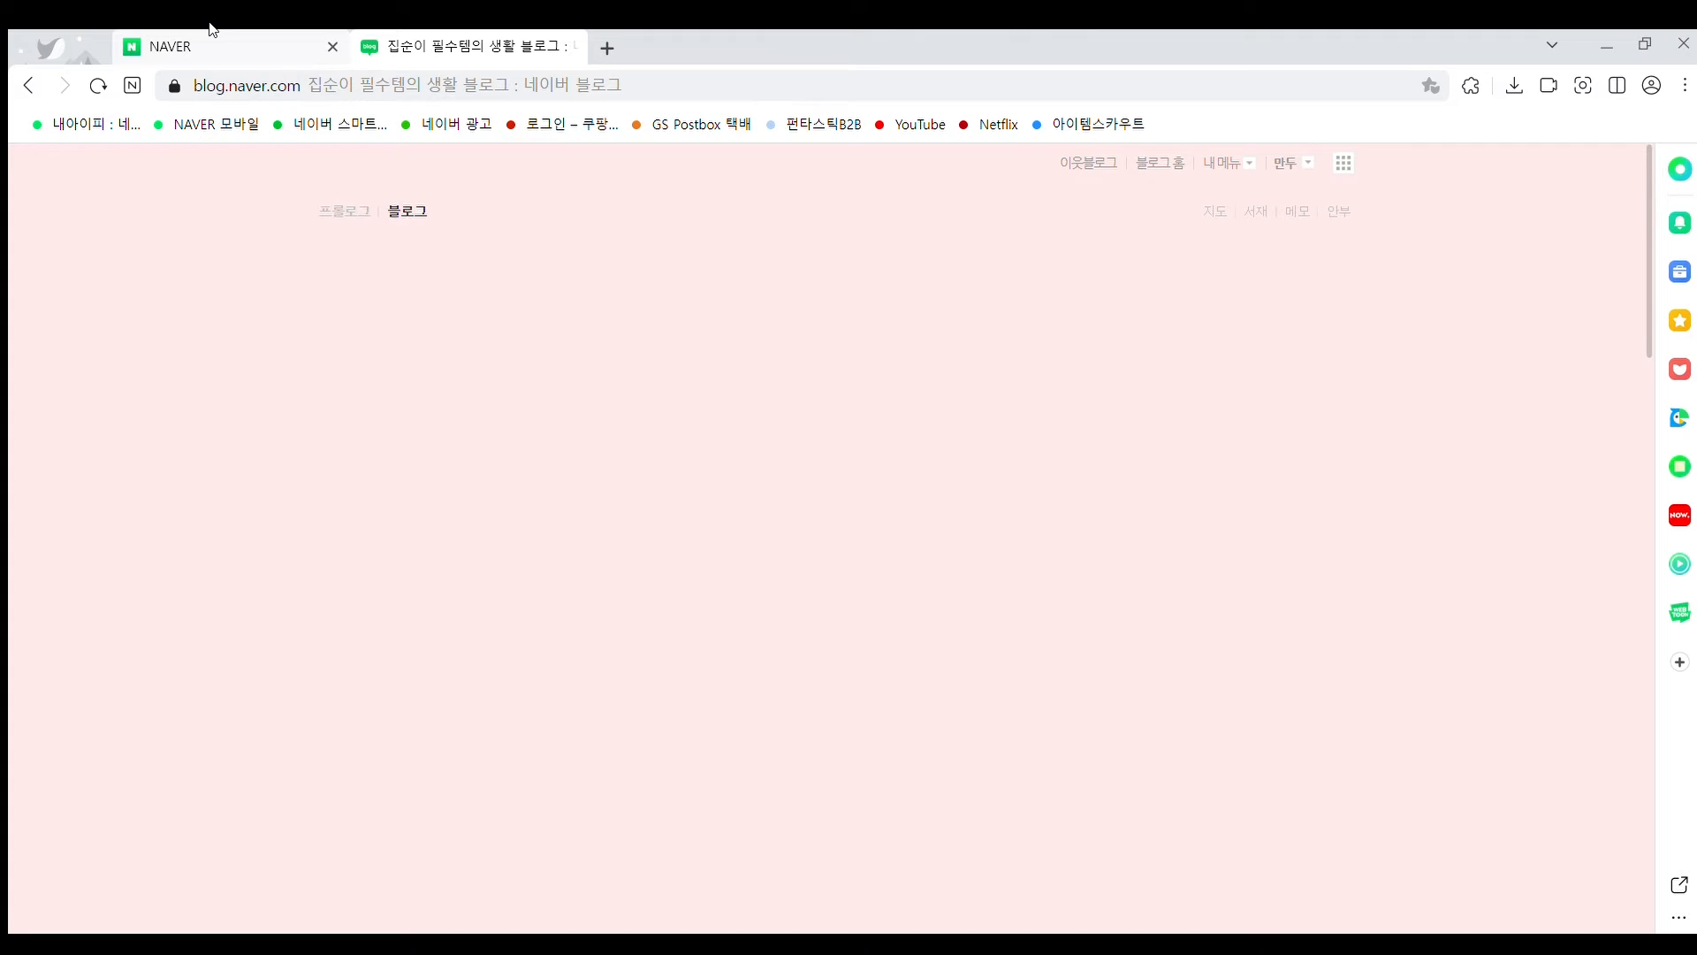
pyautogui.click(210, 30)
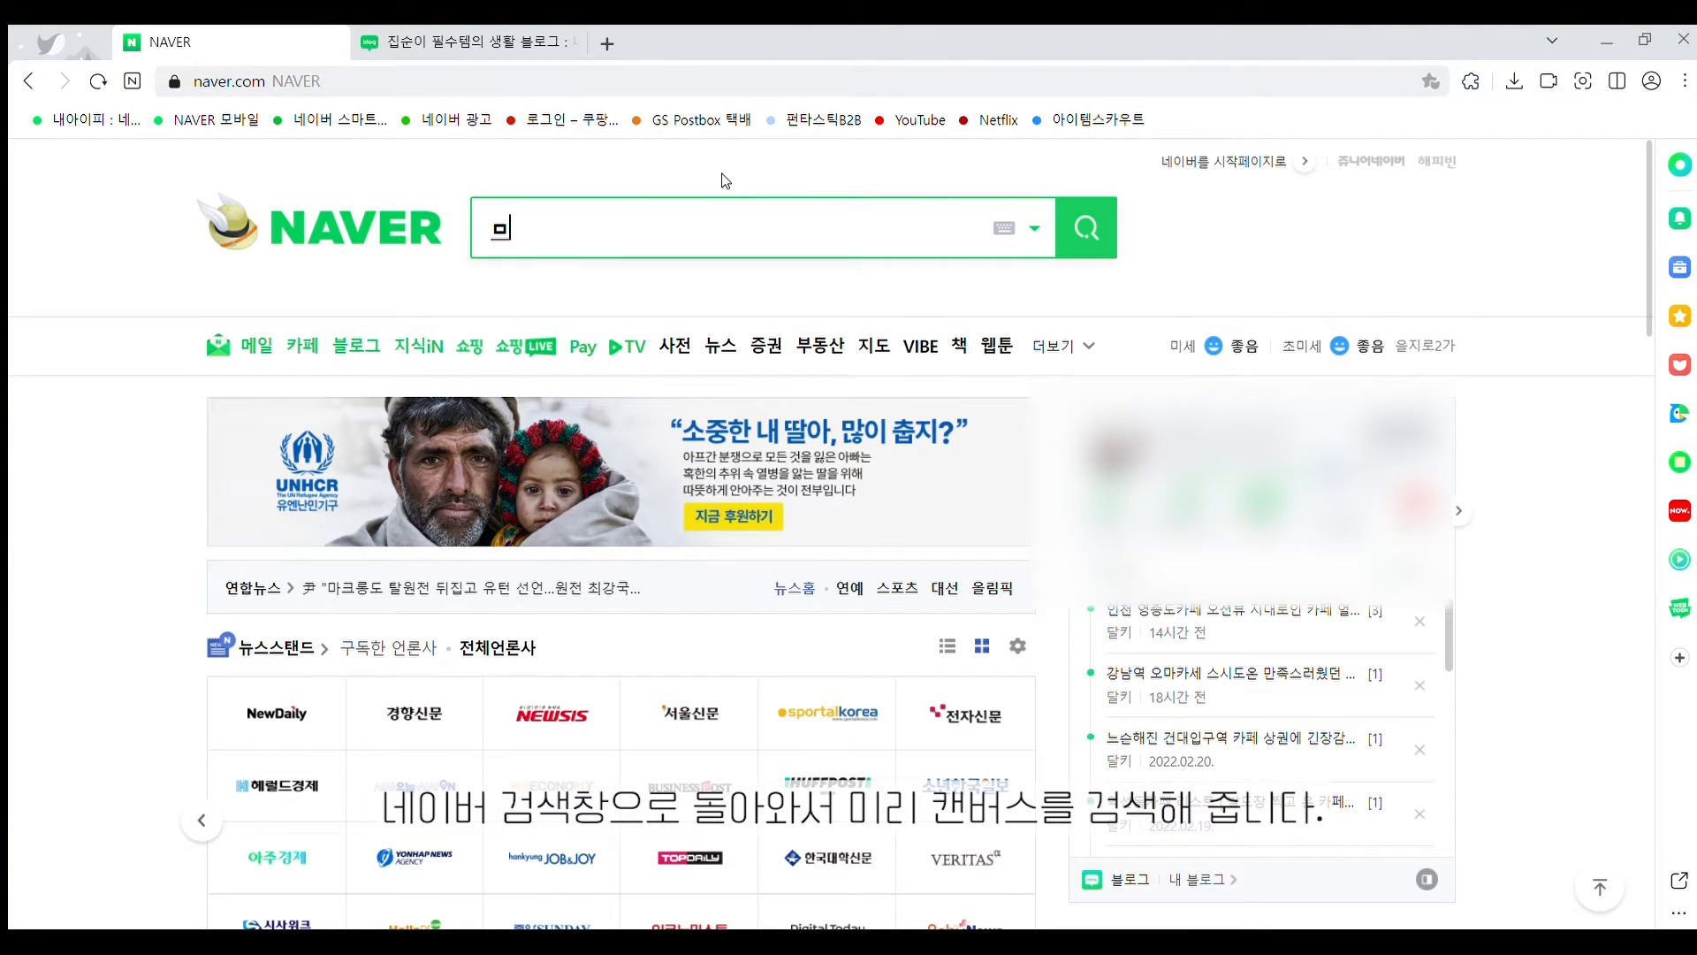
# Search Naver for 미리캔버스 and open the 디자인 플랫폼 미리캔버스 result
pyautogui.write('미리캔버스')
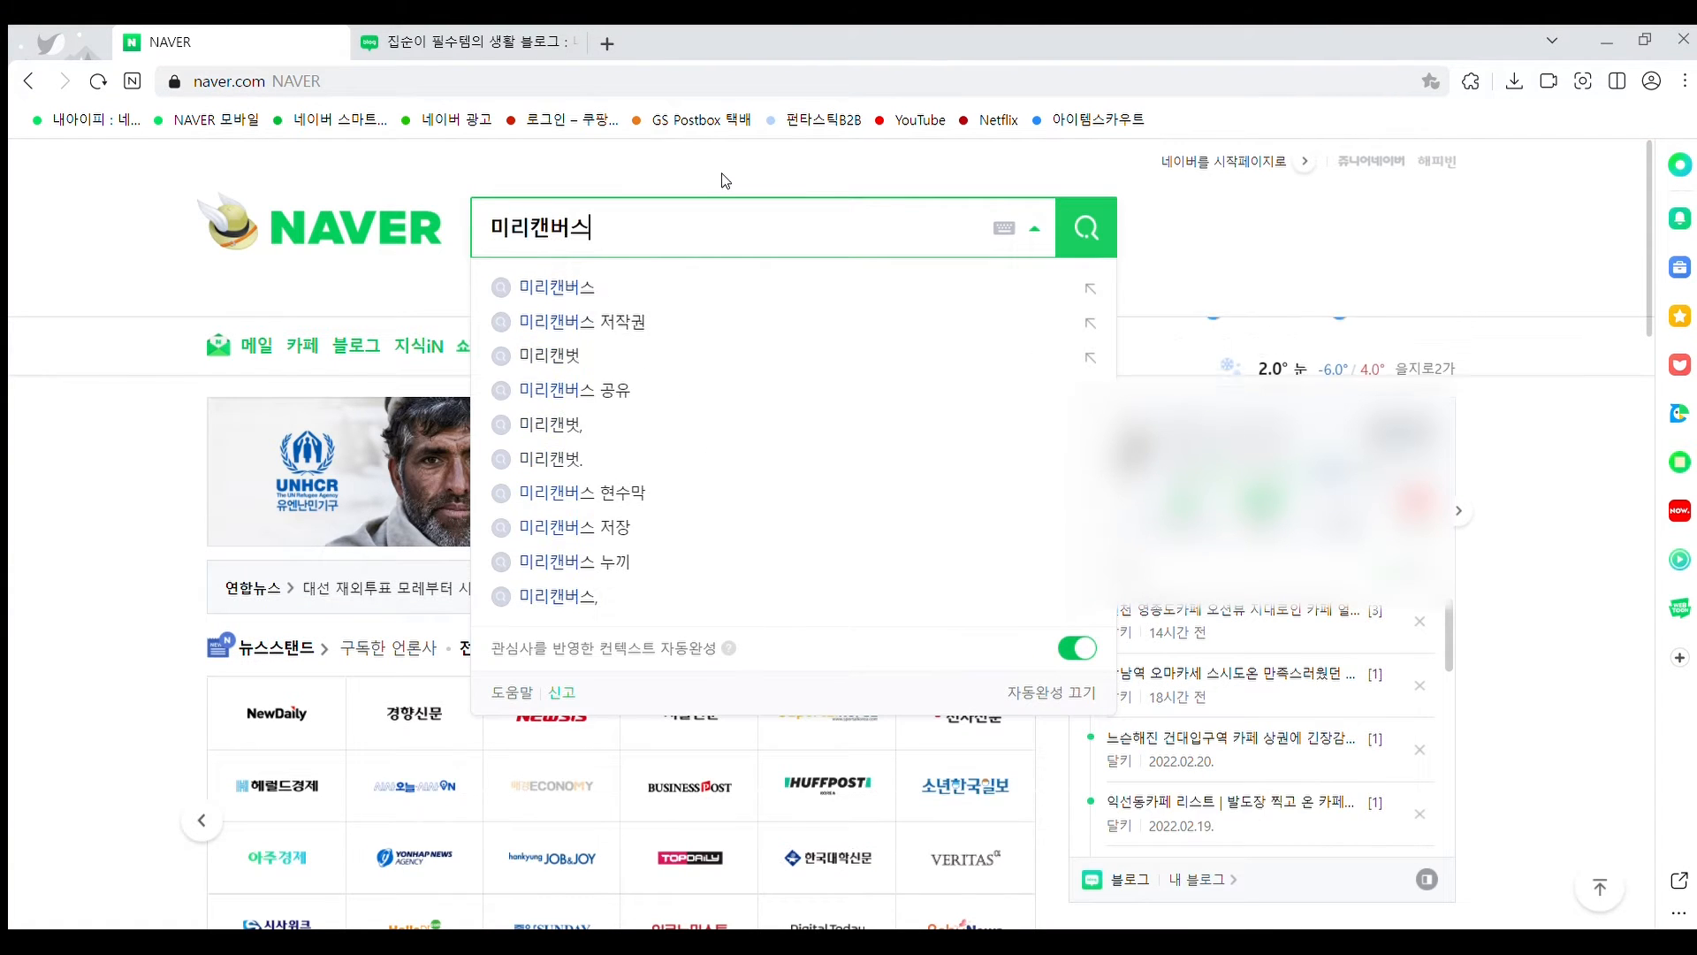
pyautogui.press('Return')
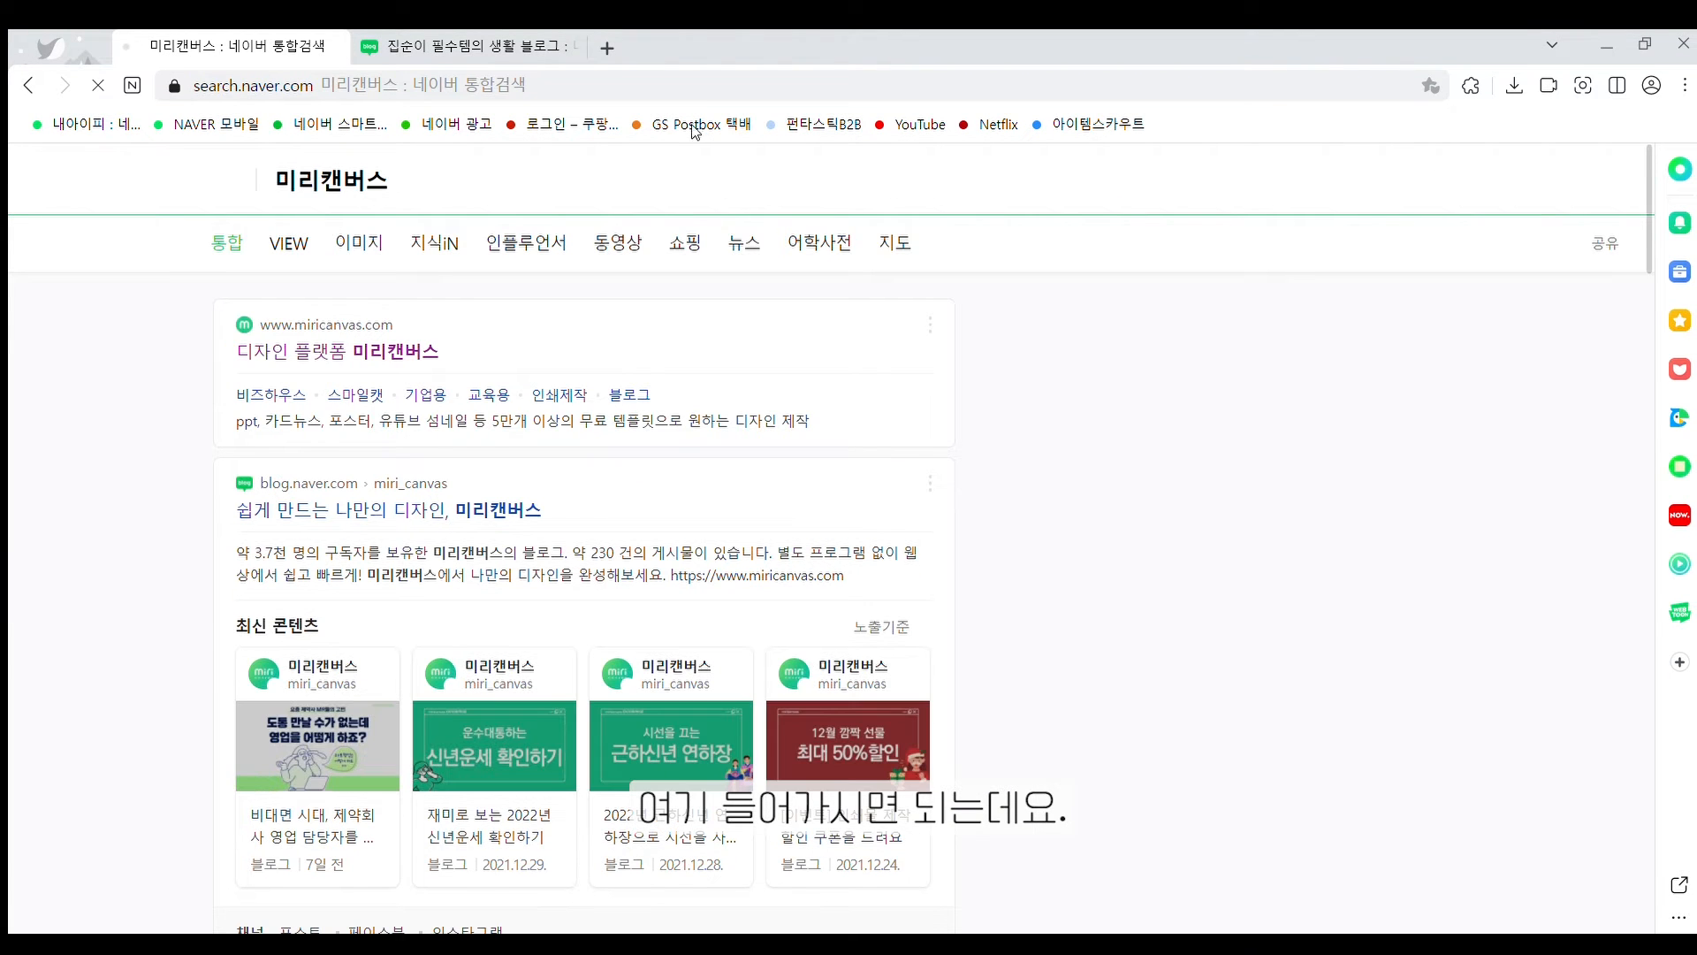
pyautogui.click(341, 349)
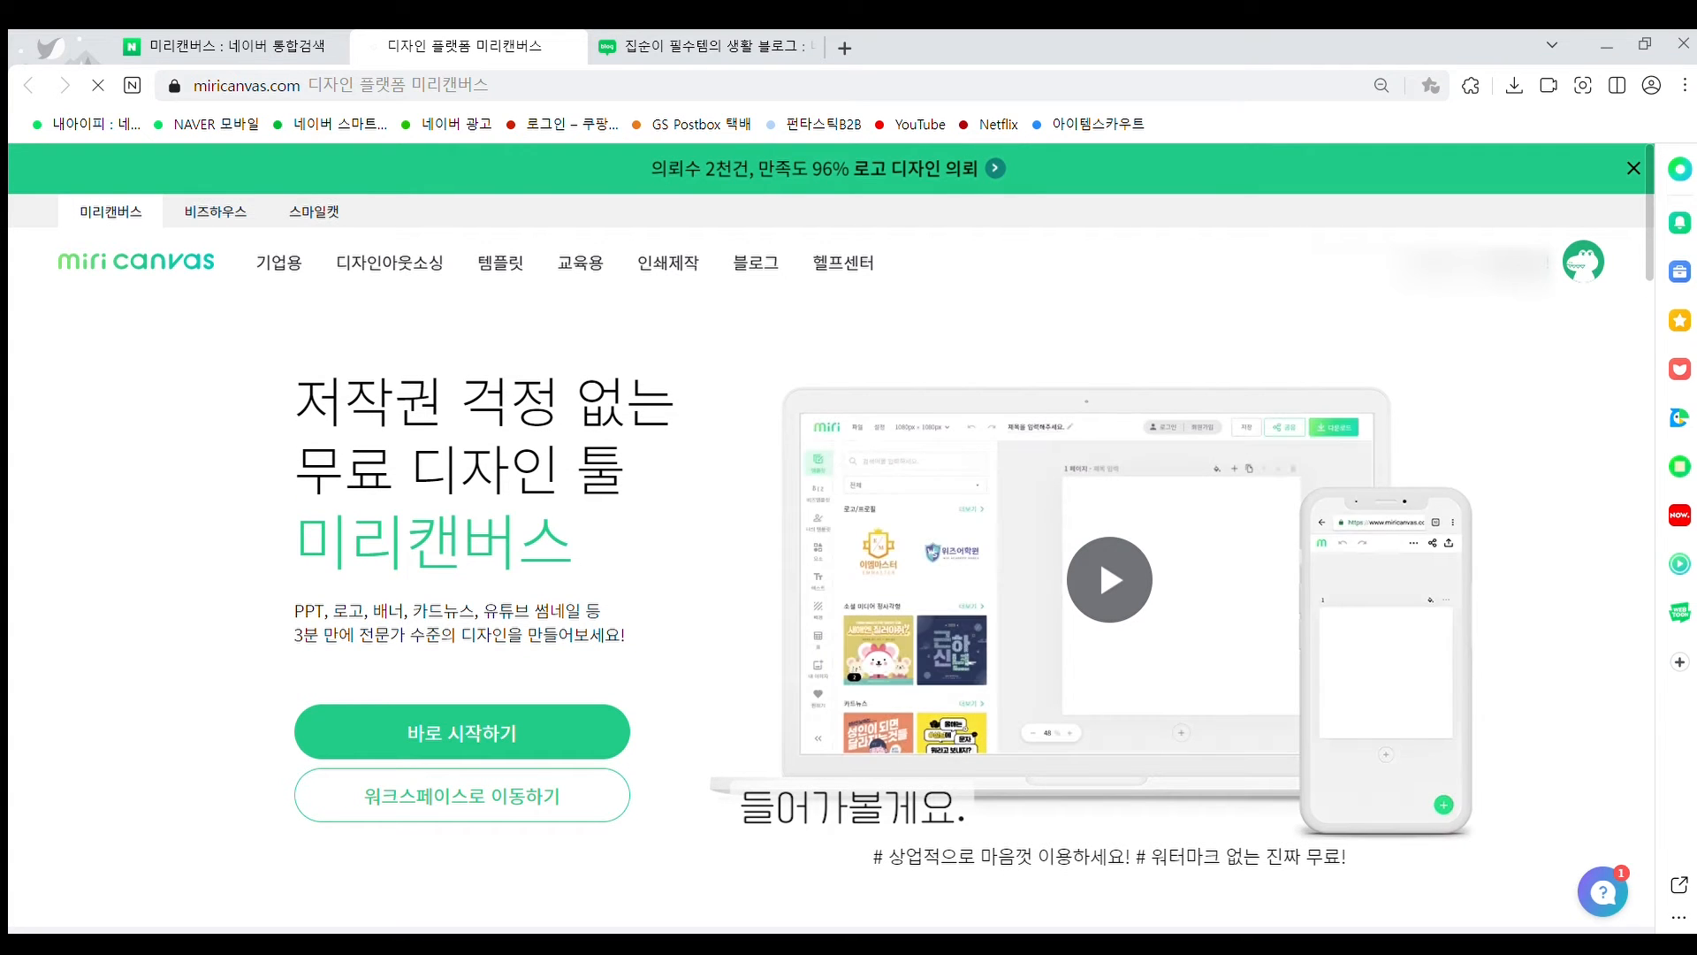
# From the Miri Canvas workspace, create a new design with custom size 1920 × 700 px
pyautogui.click(1584, 262)
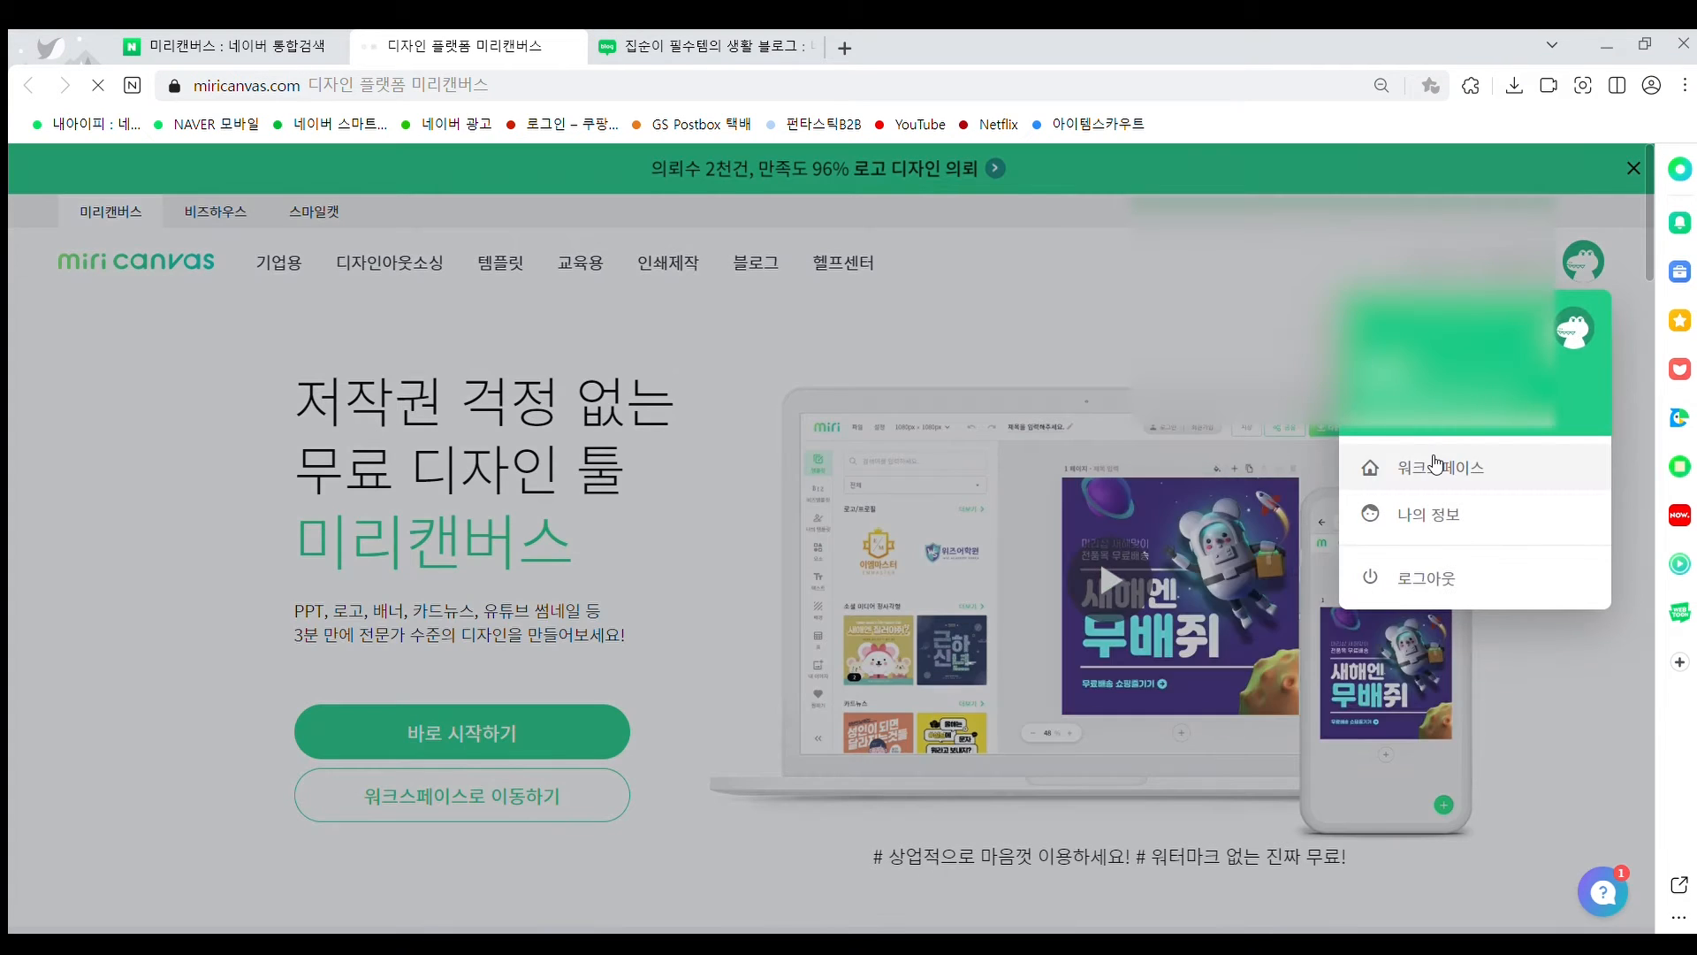
pyautogui.click(1436, 466)
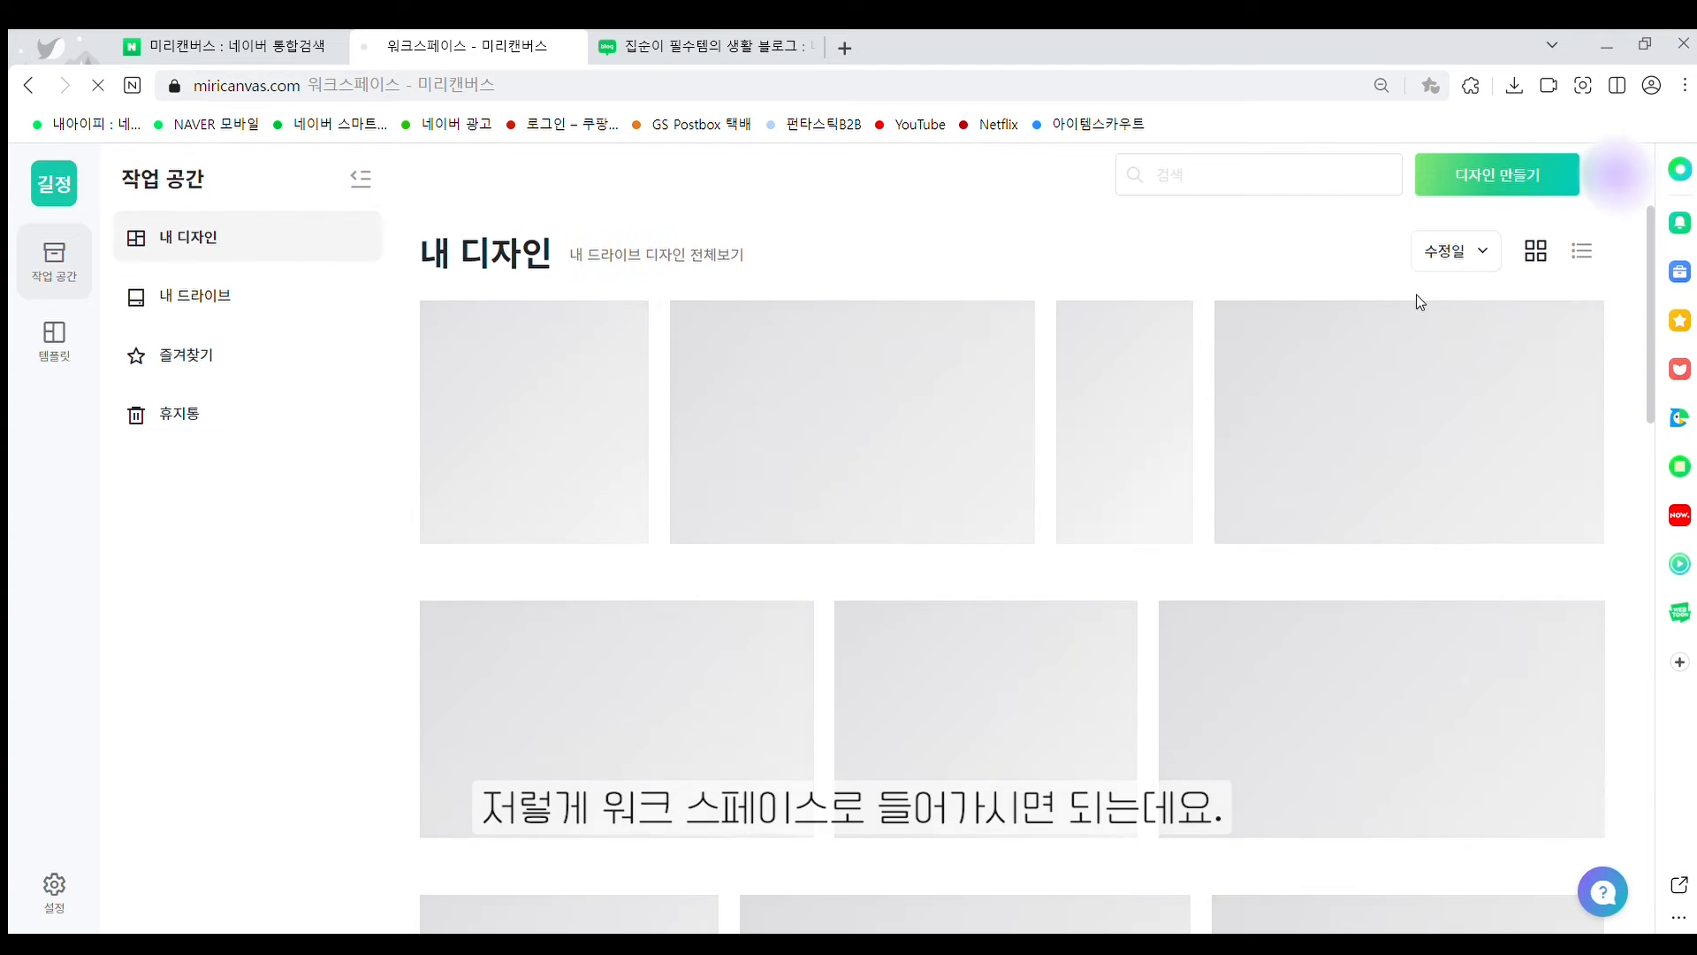
pyautogui.click(1514, 183)
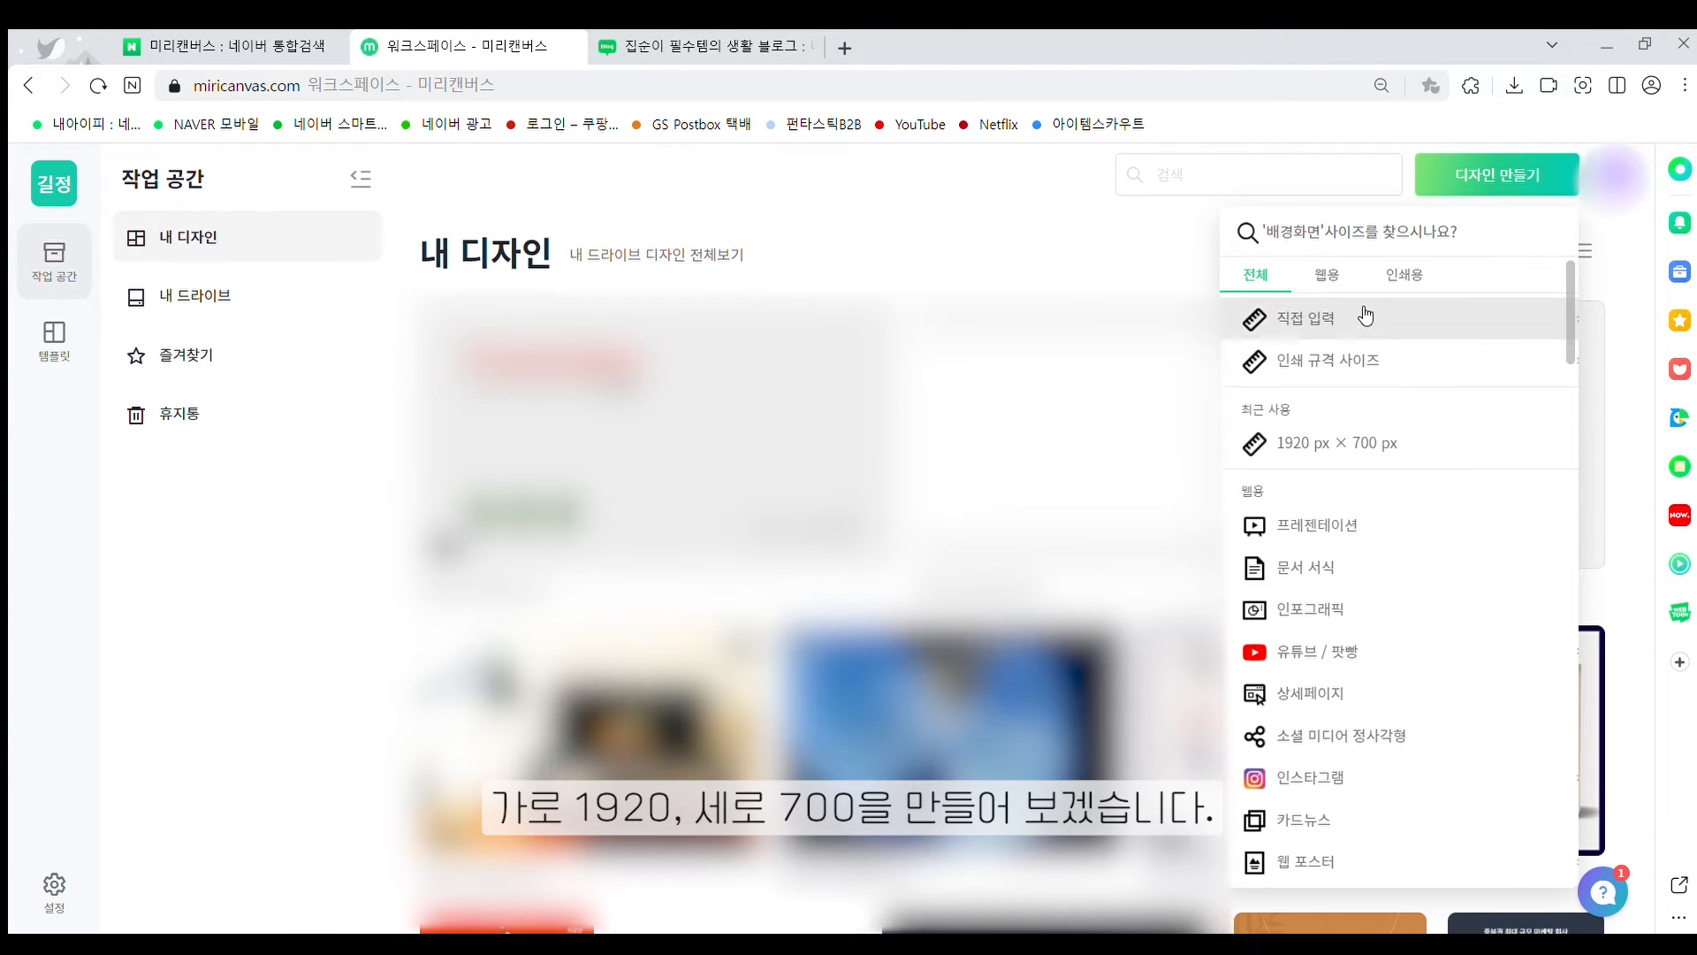
pyautogui.click(1367, 318)
pyautogui.moveTo(1328, 362); pyautogui.dragTo(1266, 369)
pyautogui.write('1920')
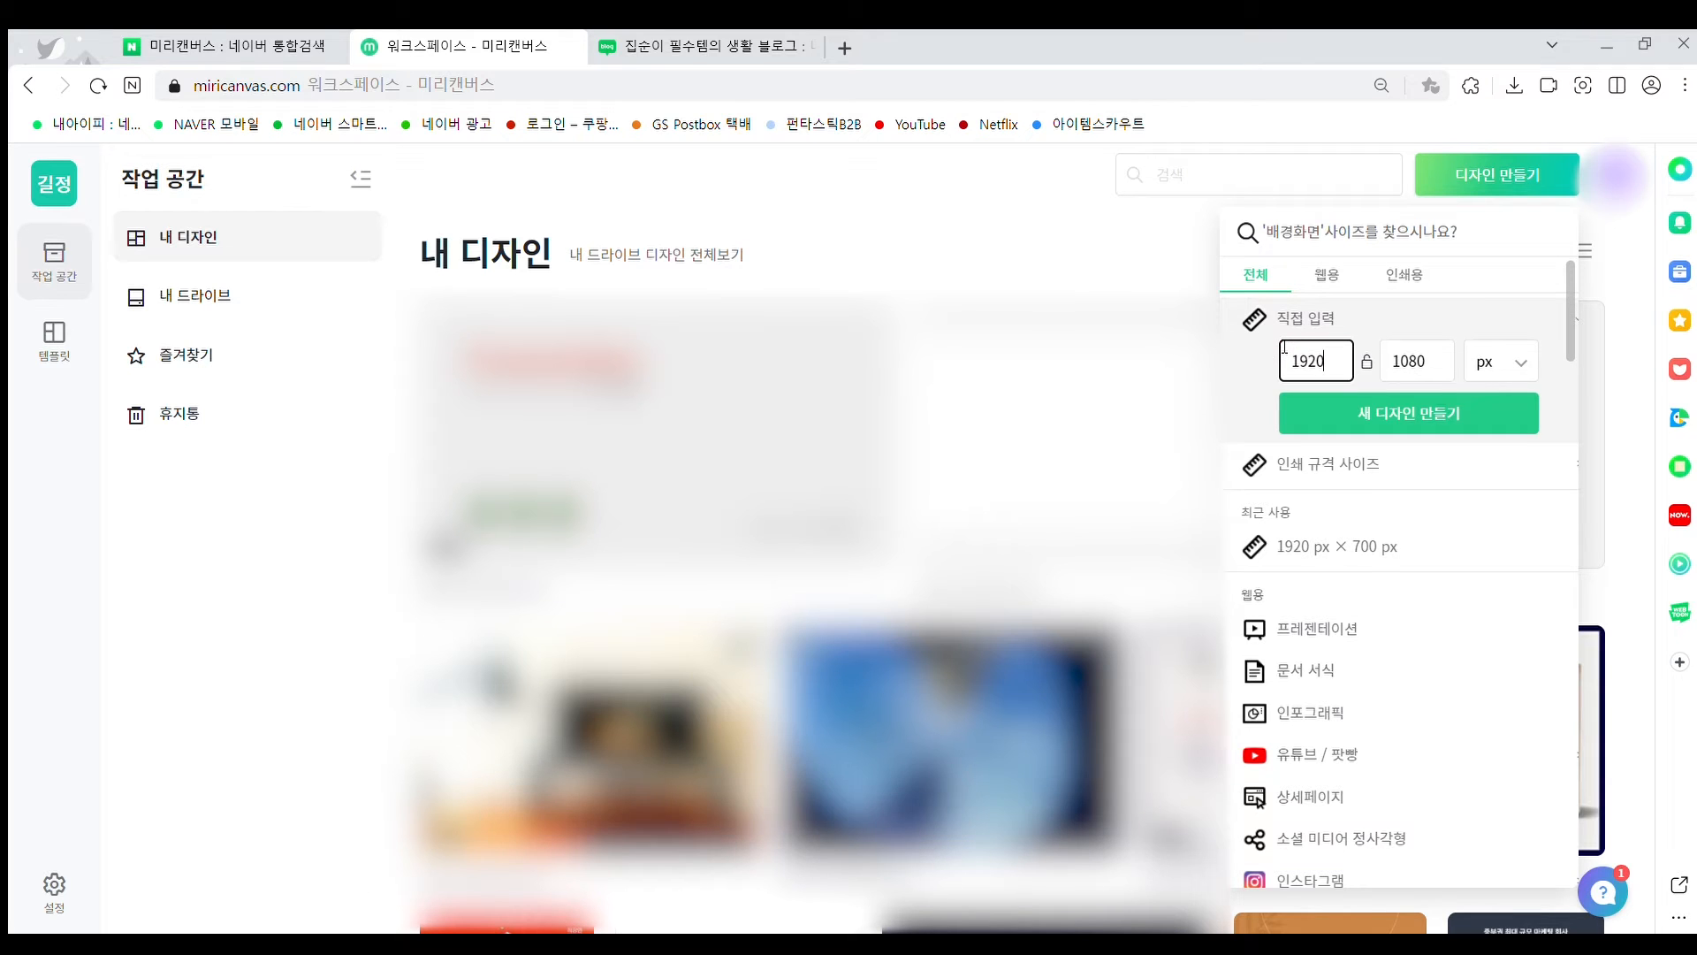
pyautogui.moveTo(1441, 361); pyautogui.dragTo(1390, 363)
pyautogui.write('700')
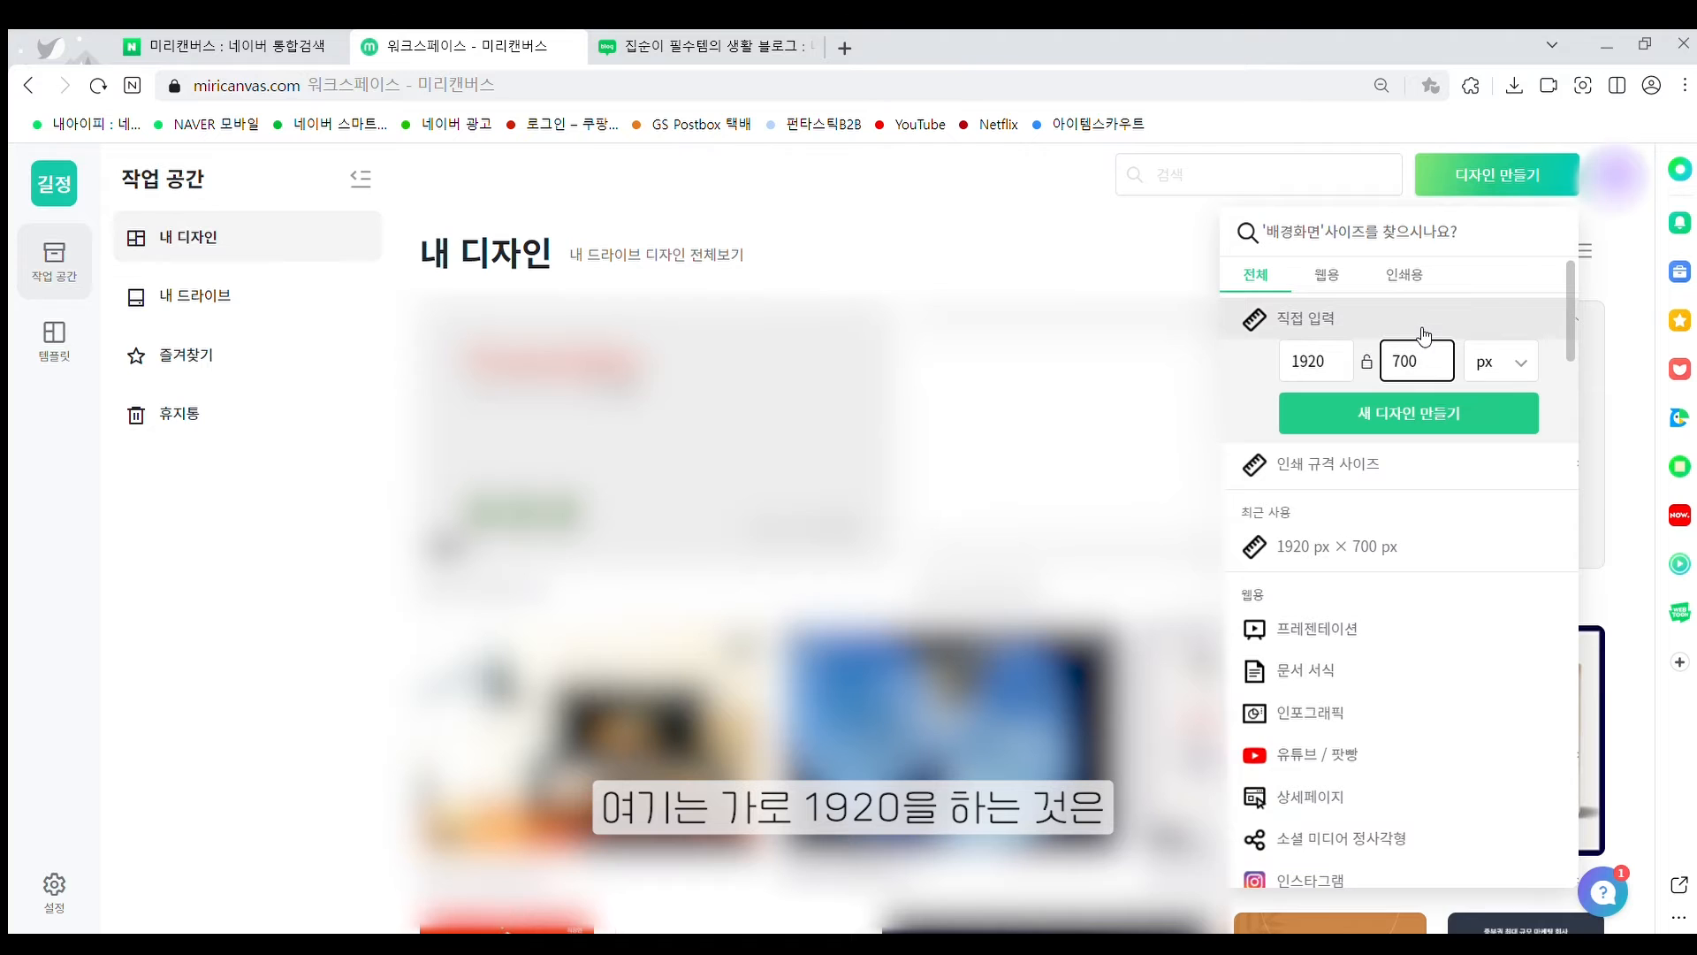
pyautogui.click(1403, 413)
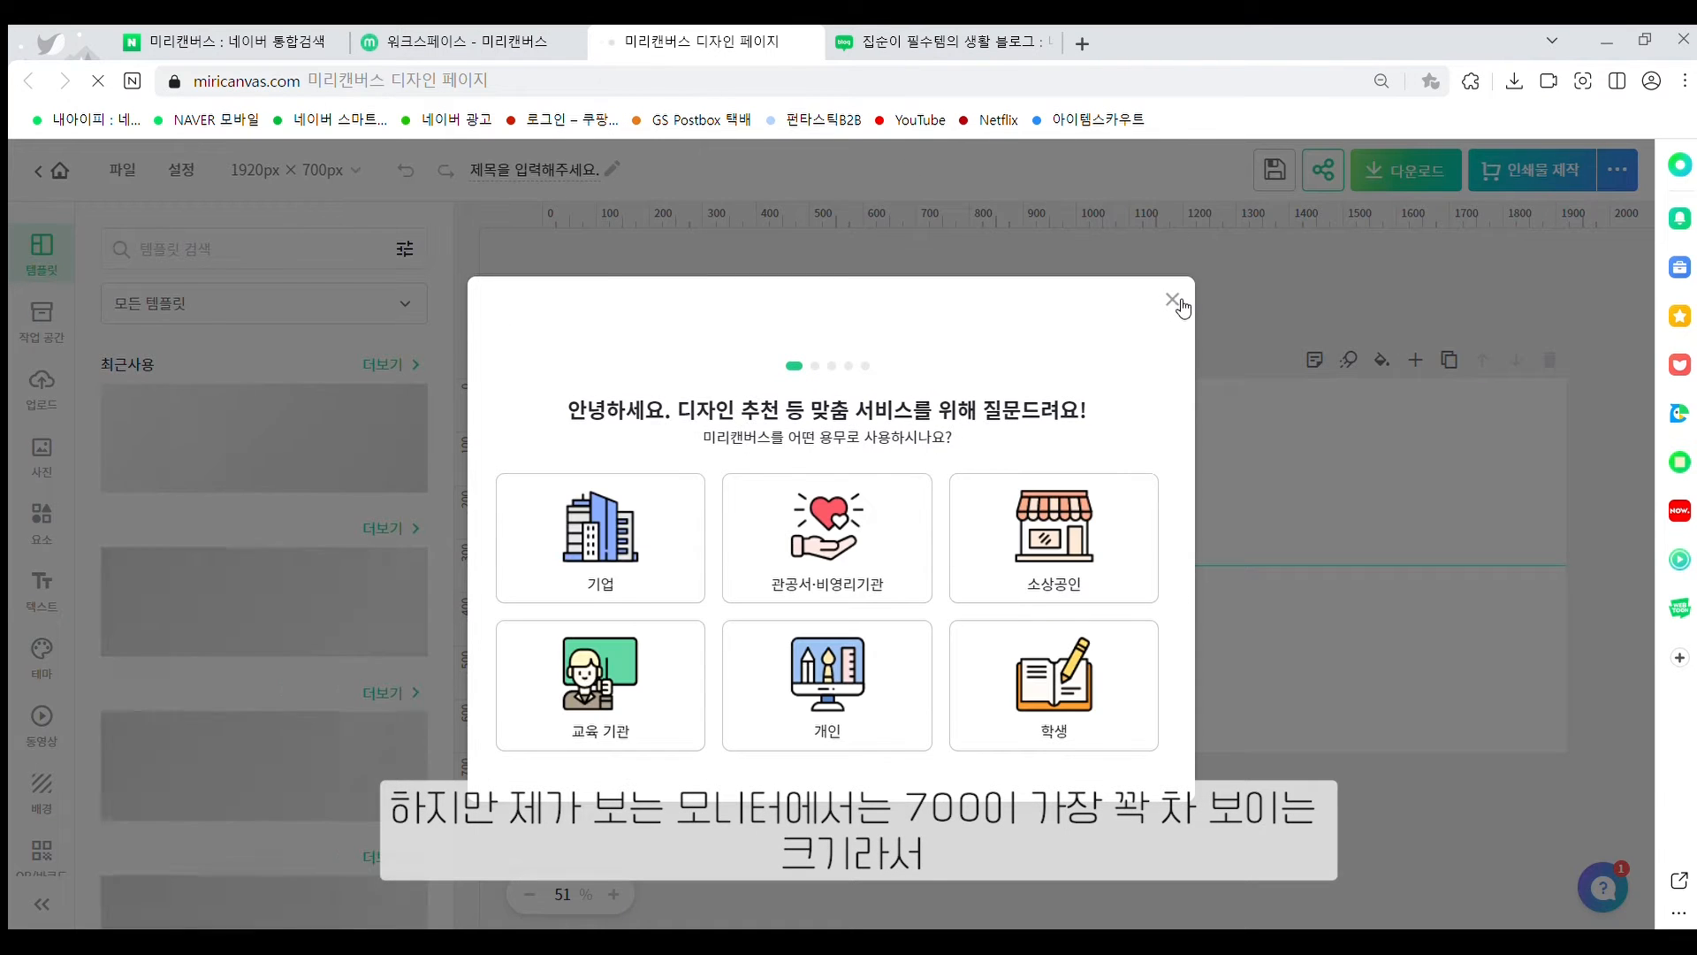
# Close the survey popup and toggle the rulers off and back on with Ctrl+Alt+R
pyautogui.click(1169, 300)
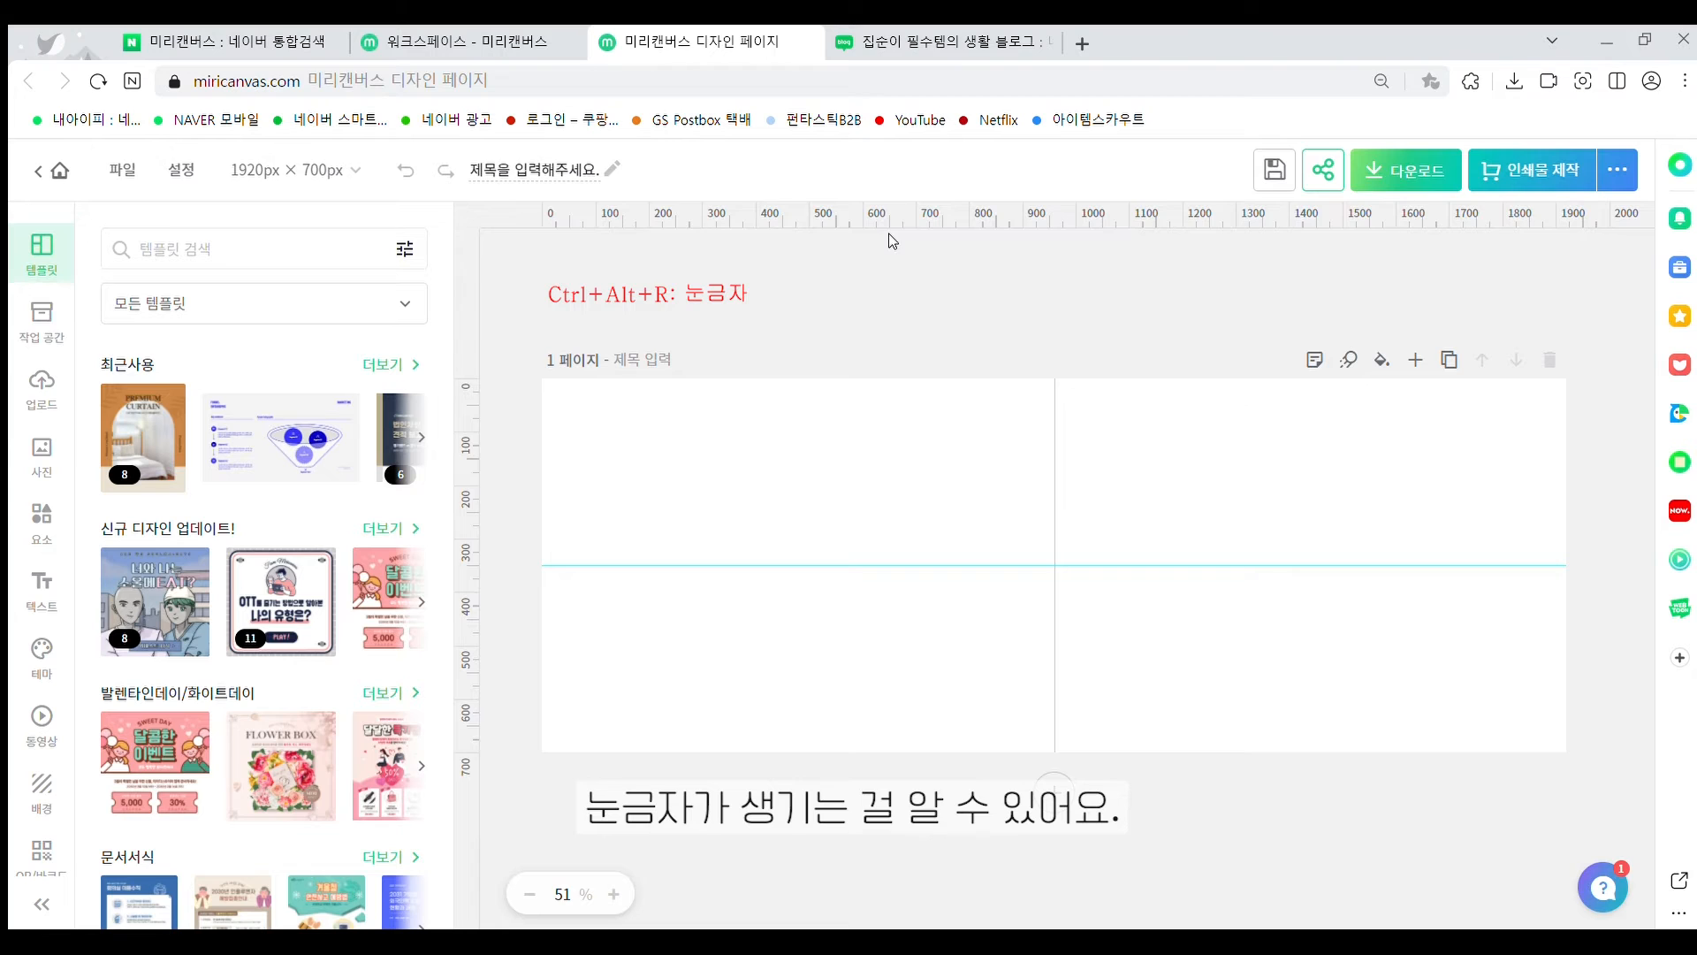
pyautogui.hotkey('ctrl', 'alt', 'r')
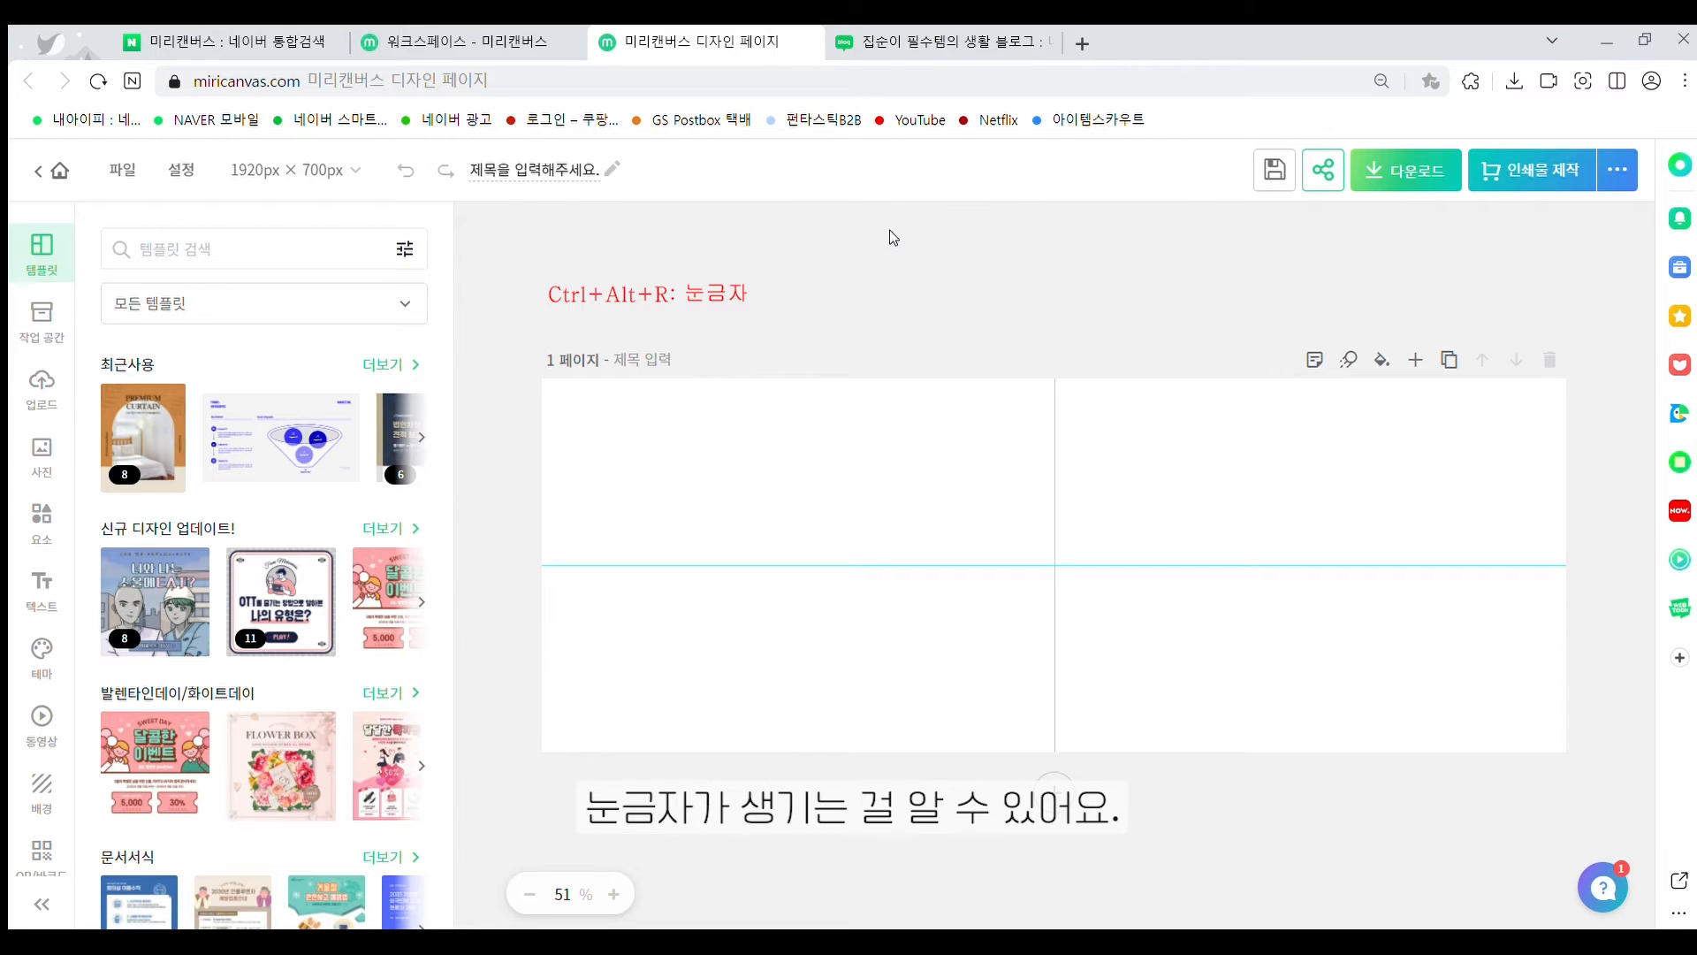
pyautogui.hotkey('ctrl', 'alt', 'r')
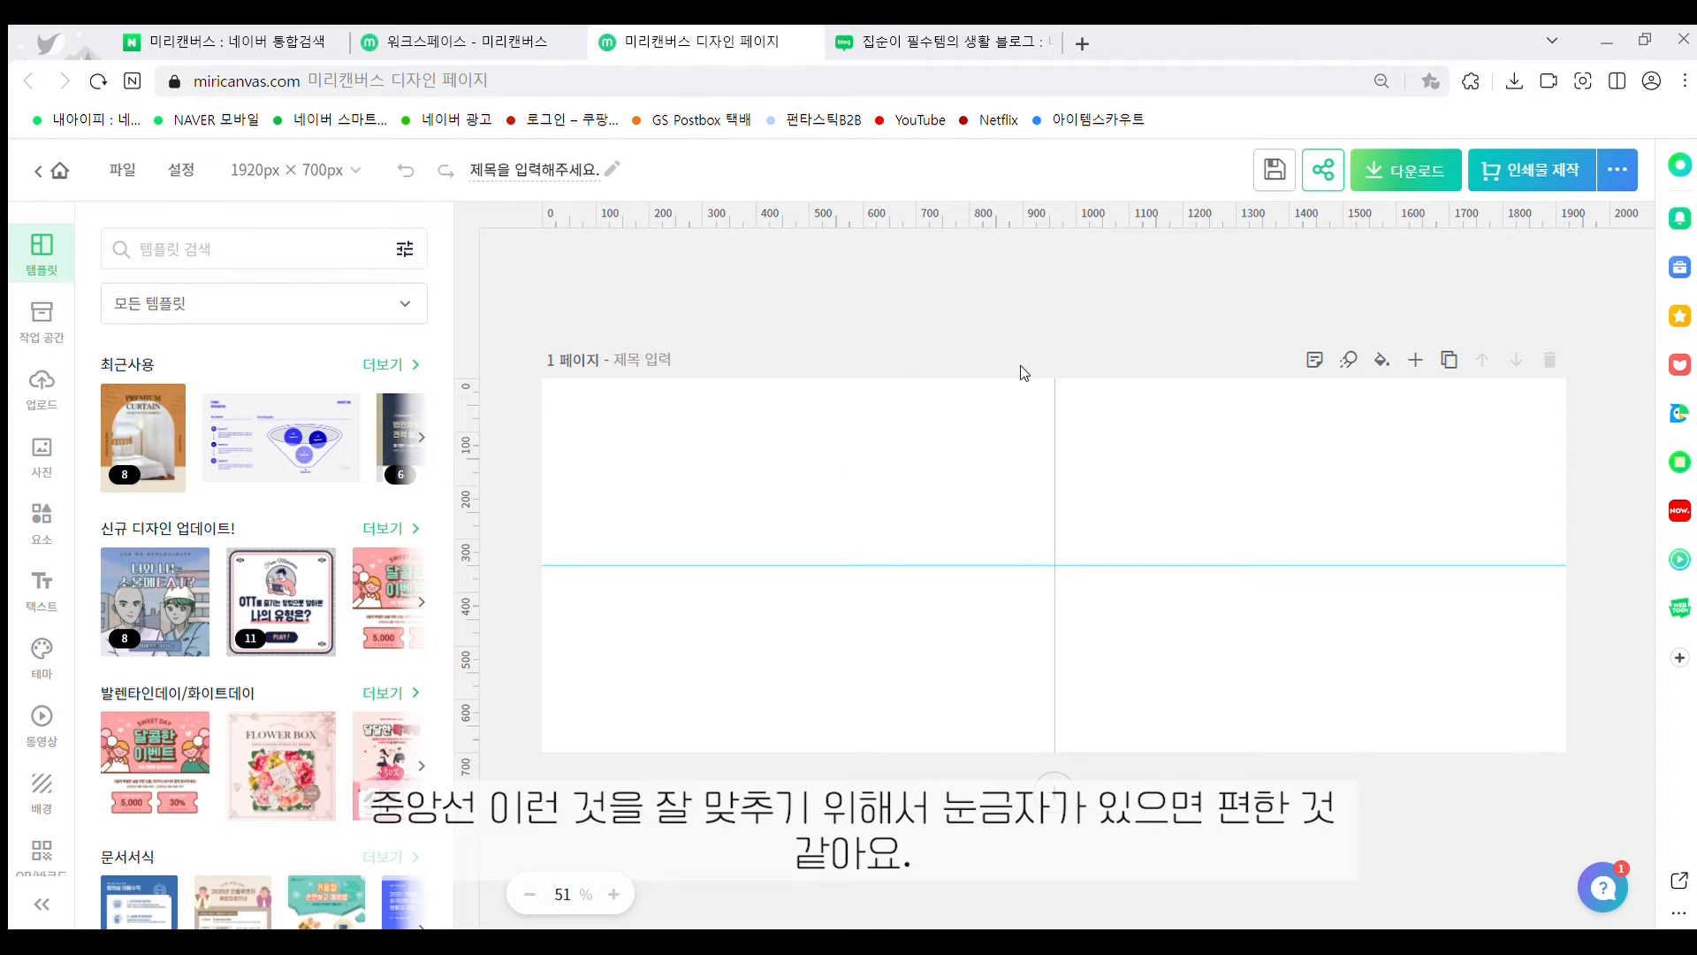
# Paste the blog screenshot, enlarge it to 947×700 px centred on the page, and start cropping it
pyautogui.hotkey('ctrl', 'v')
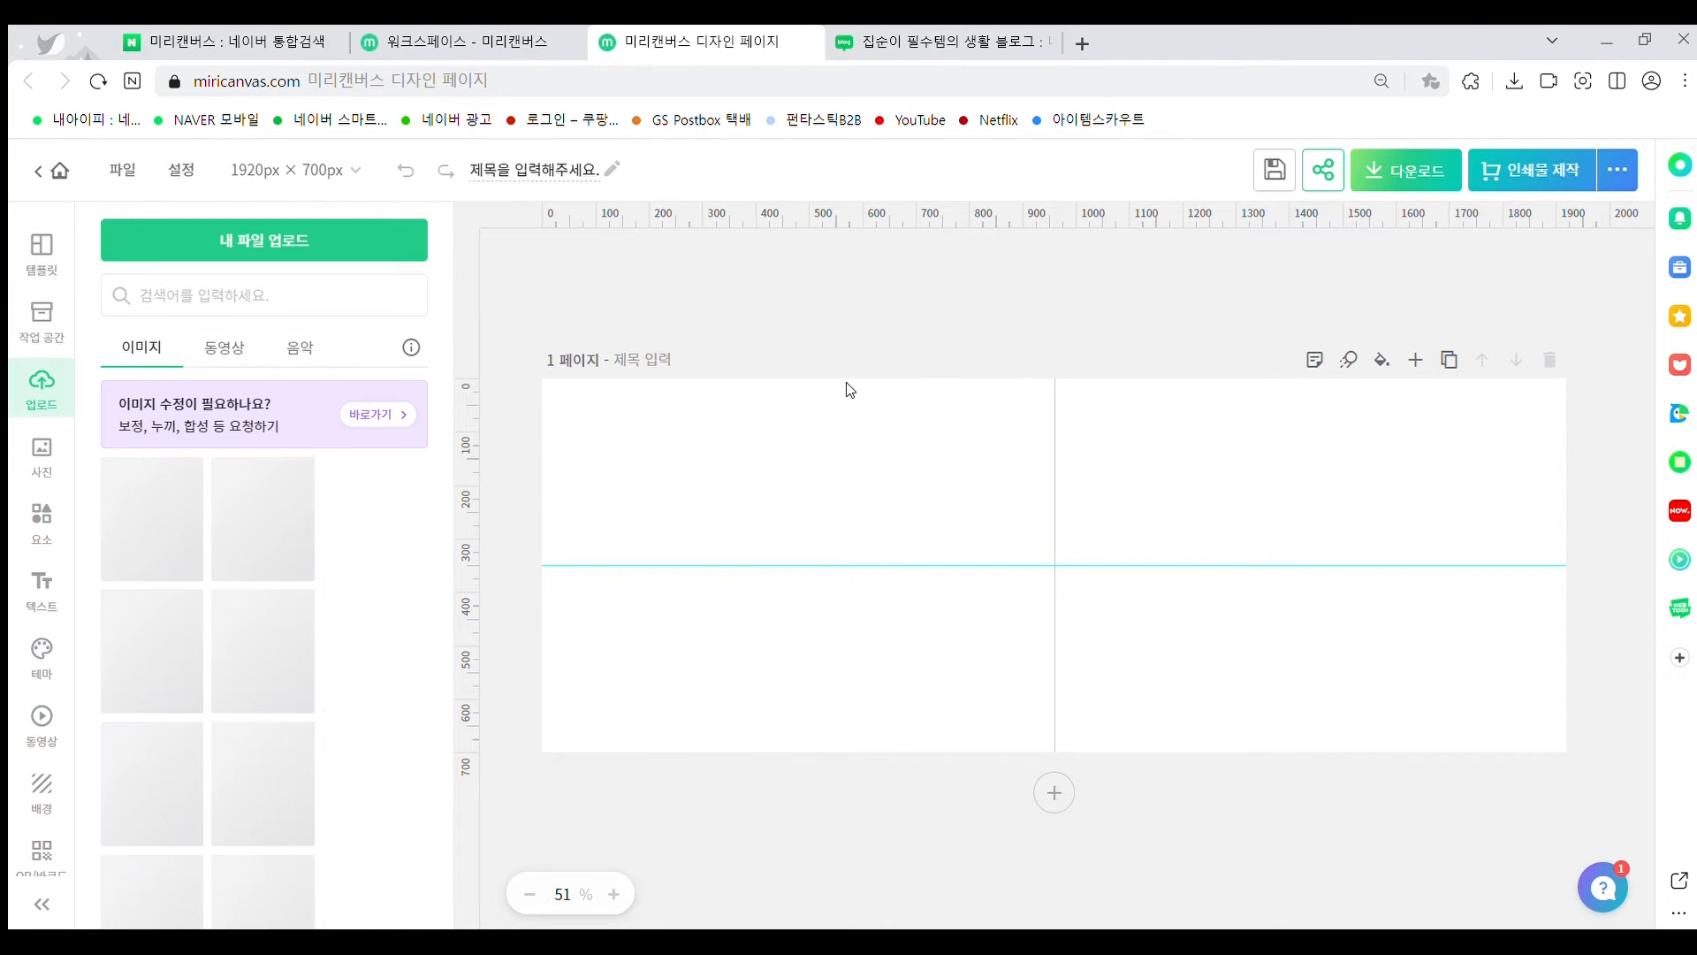
pyautogui.click(1082, 575)
pyautogui.moveTo(980, 506); pyautogui.dragTo(770, 411)
pyautogui.moveTo(953, 542); pyautogui.dragTo(1273, 686)
pyautogui.moveTo(1143, 501); pyautogui.dragTo(1208, 490)
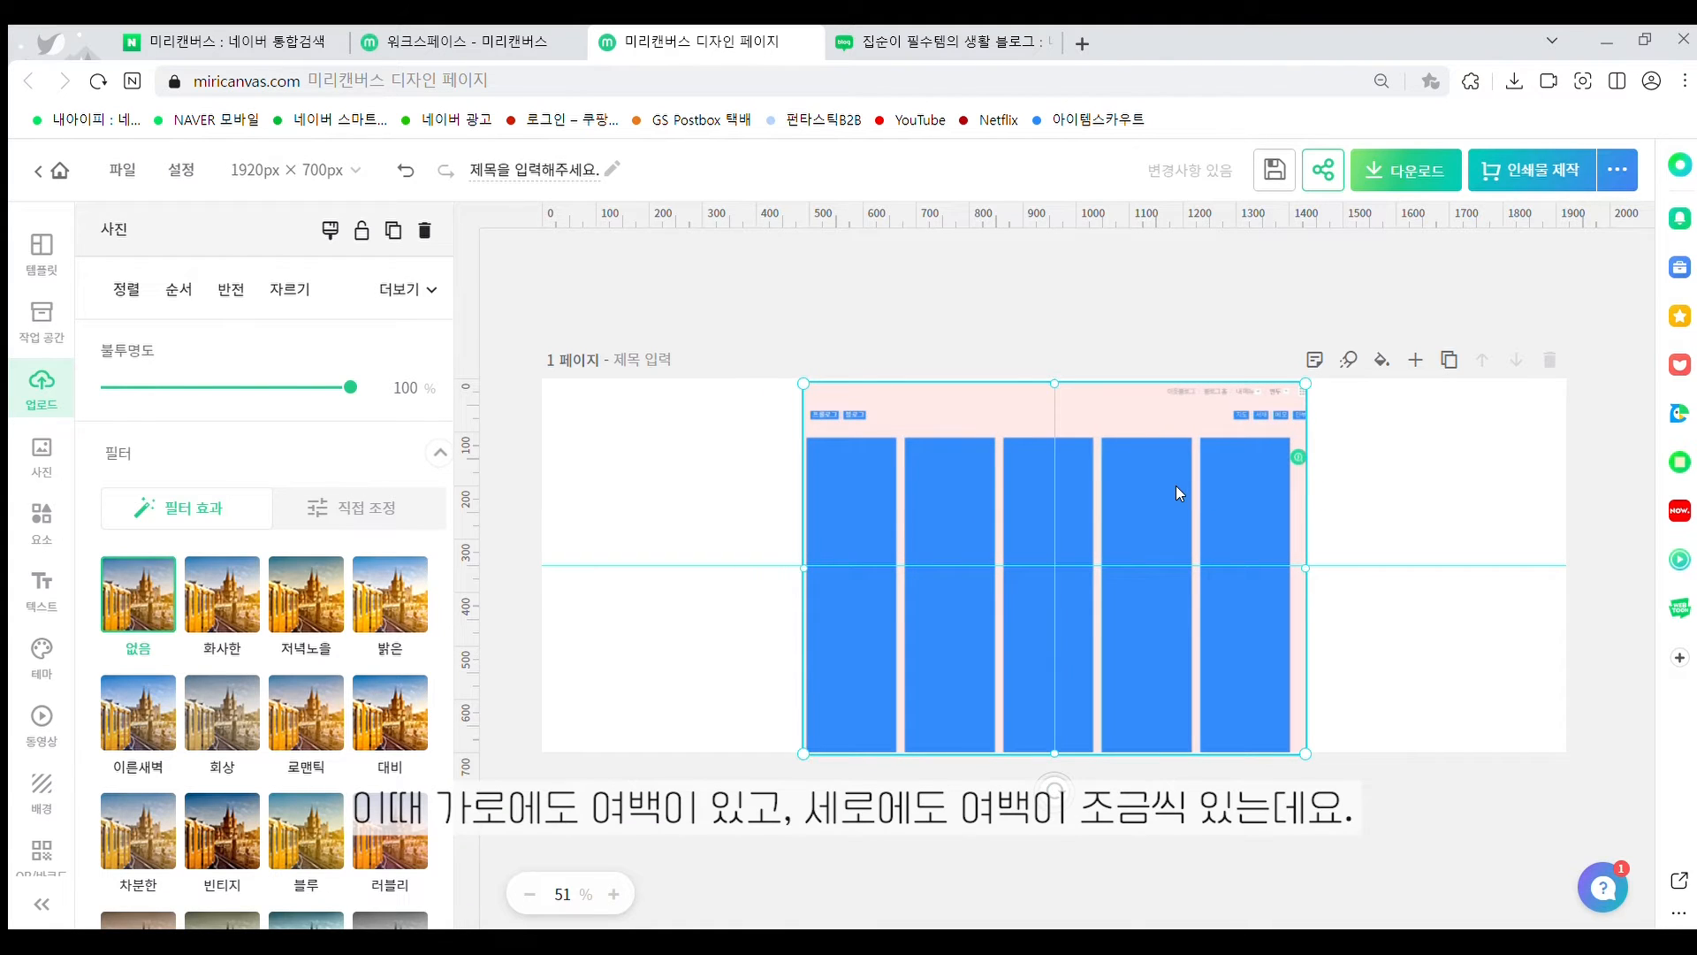
pyautogui.click(292, 289)
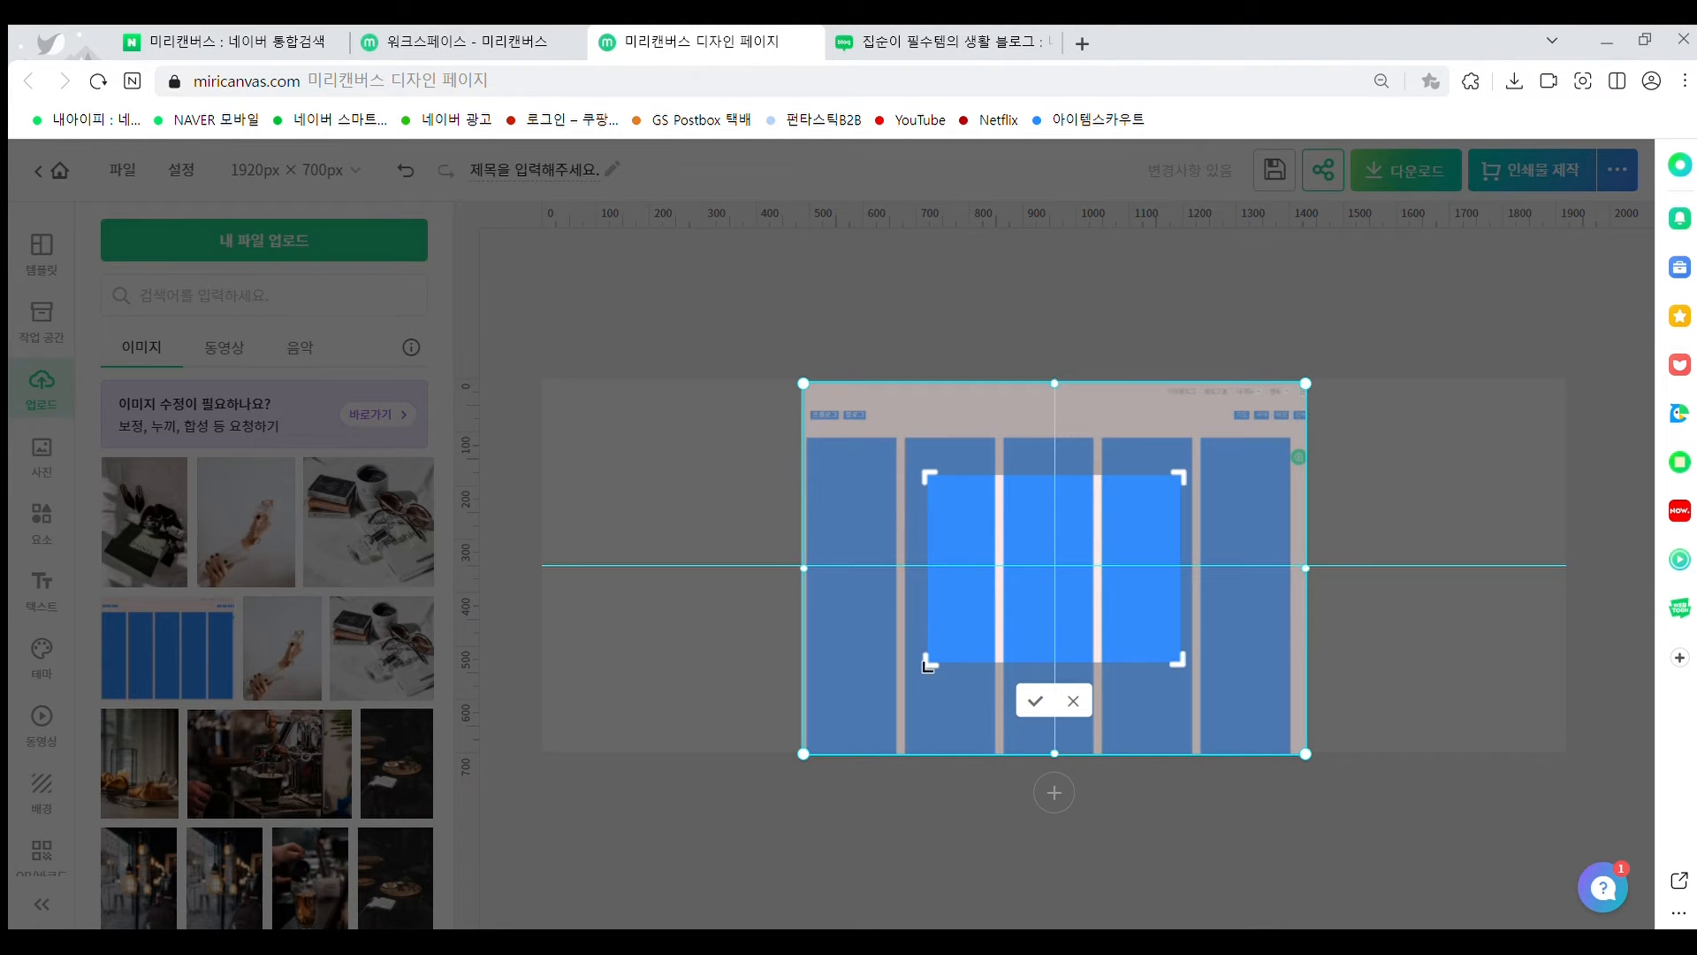
# At 100% zoom, crop the layout image from its top-left corner to the bottom, including the fifth blue column
pyautogui.click(1077, 700)
pyautogui.click(613, 893)
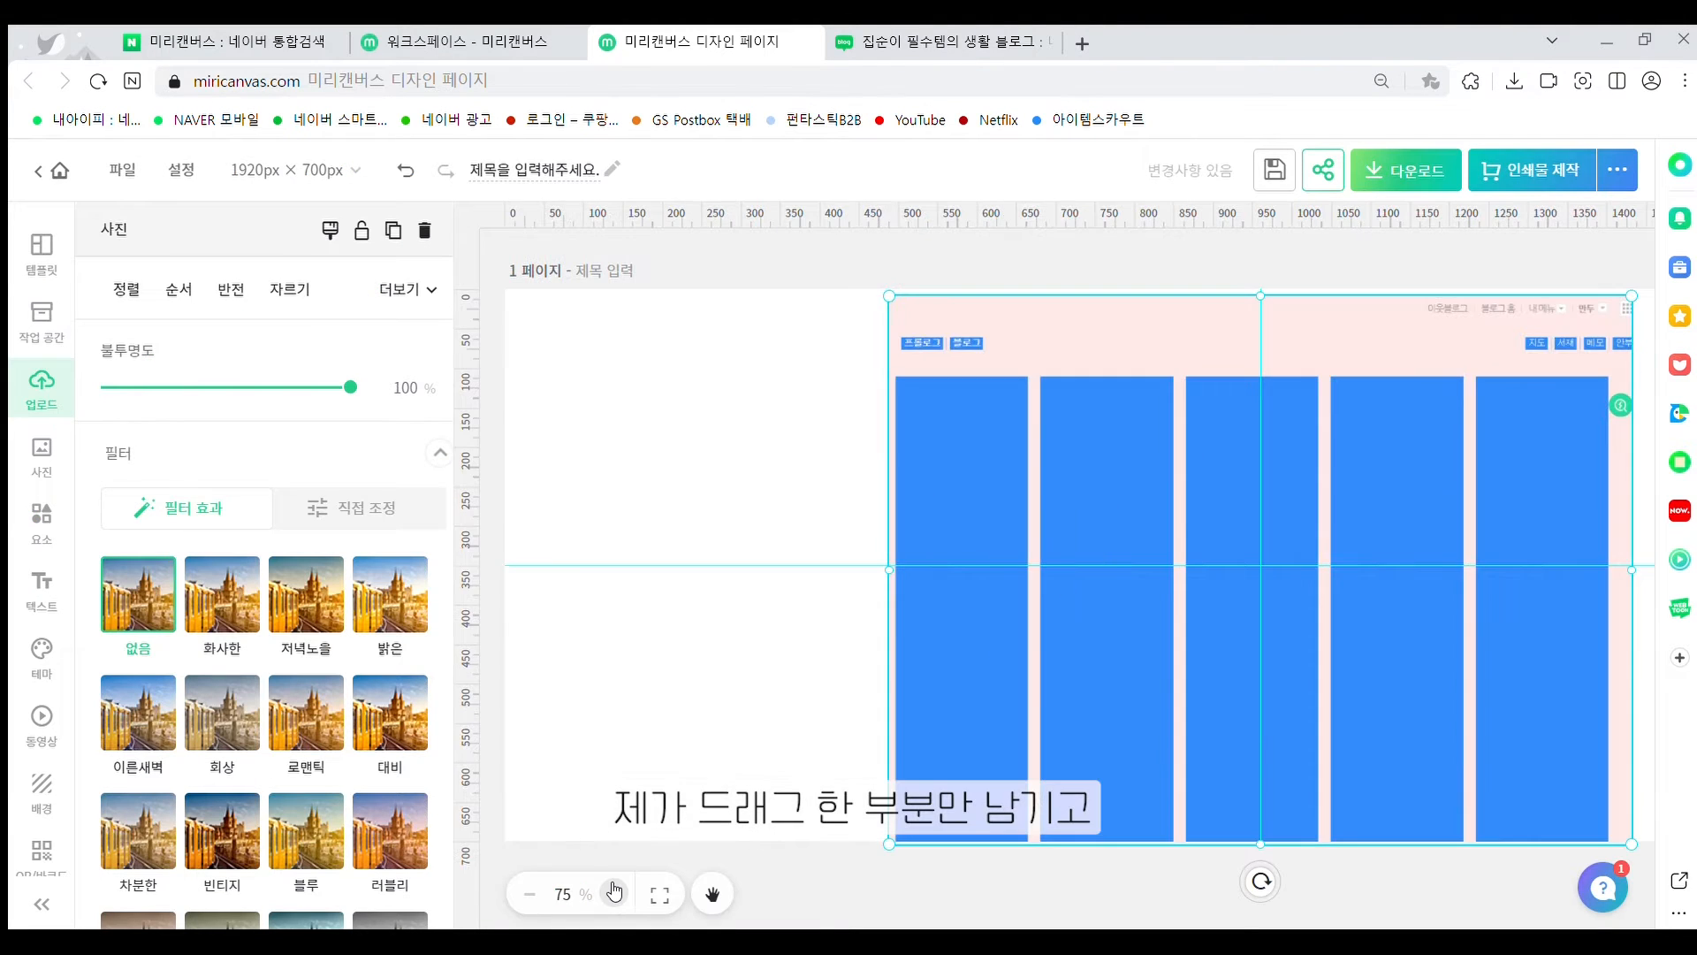
pyautogui.click(613, 894)
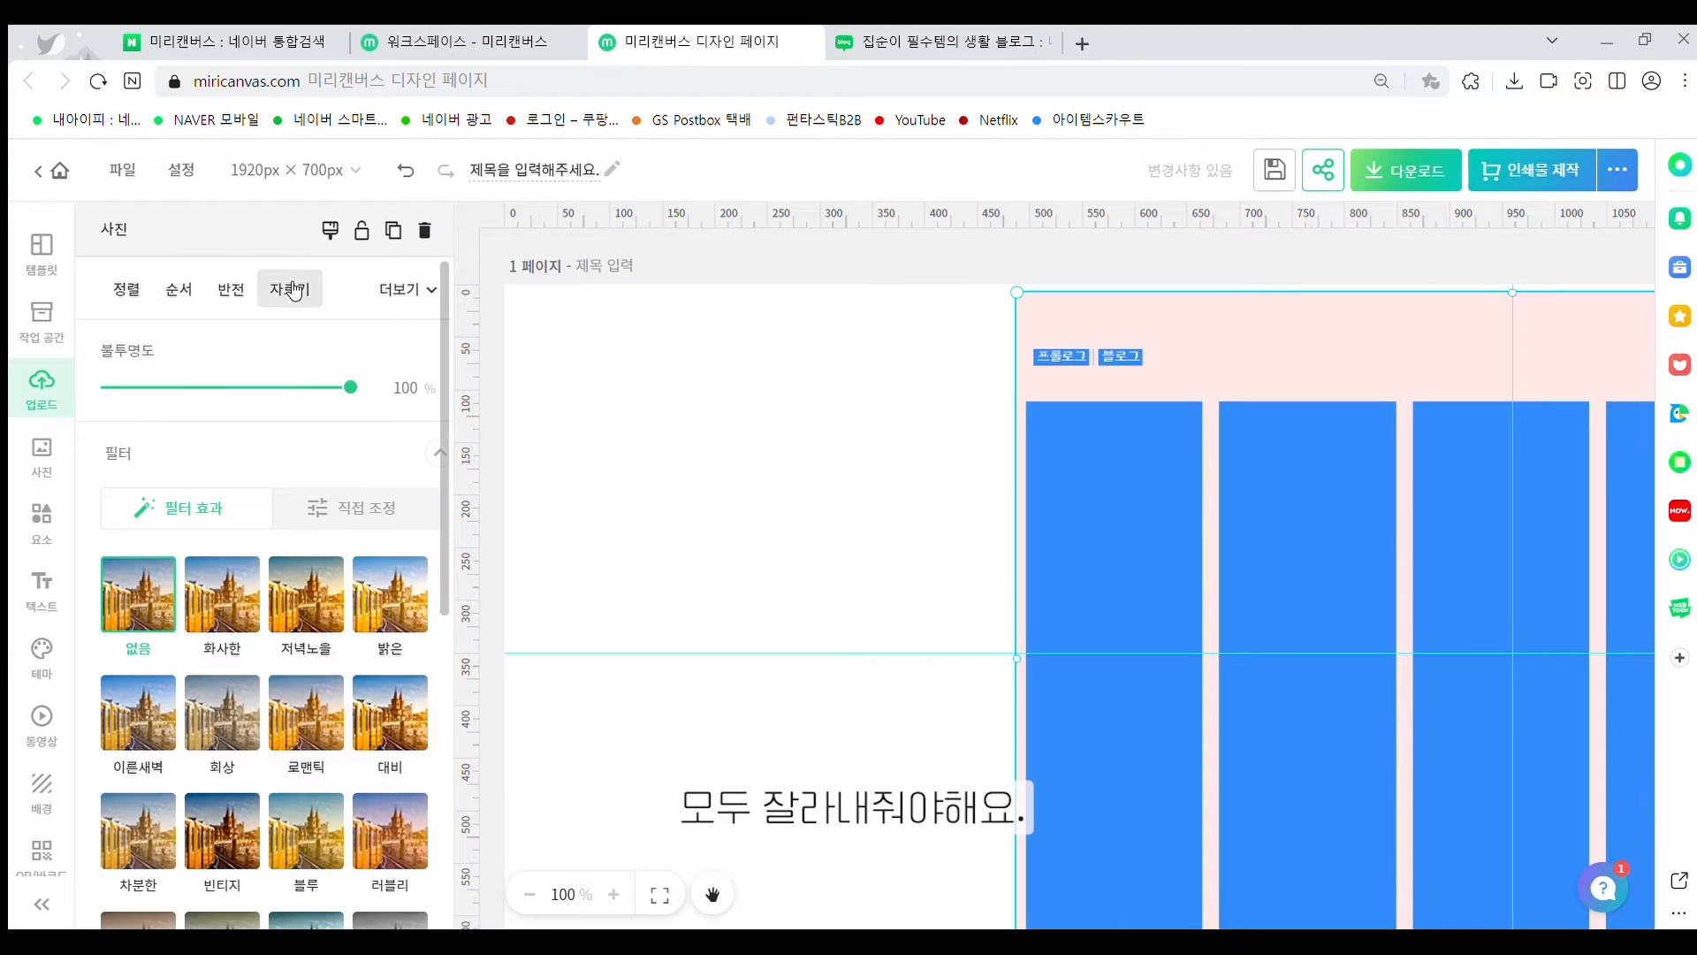
pyautogui.click(292, 289)
pyautogui.moveTo(1264, 477); pyautogui.dragTo(988, 275)
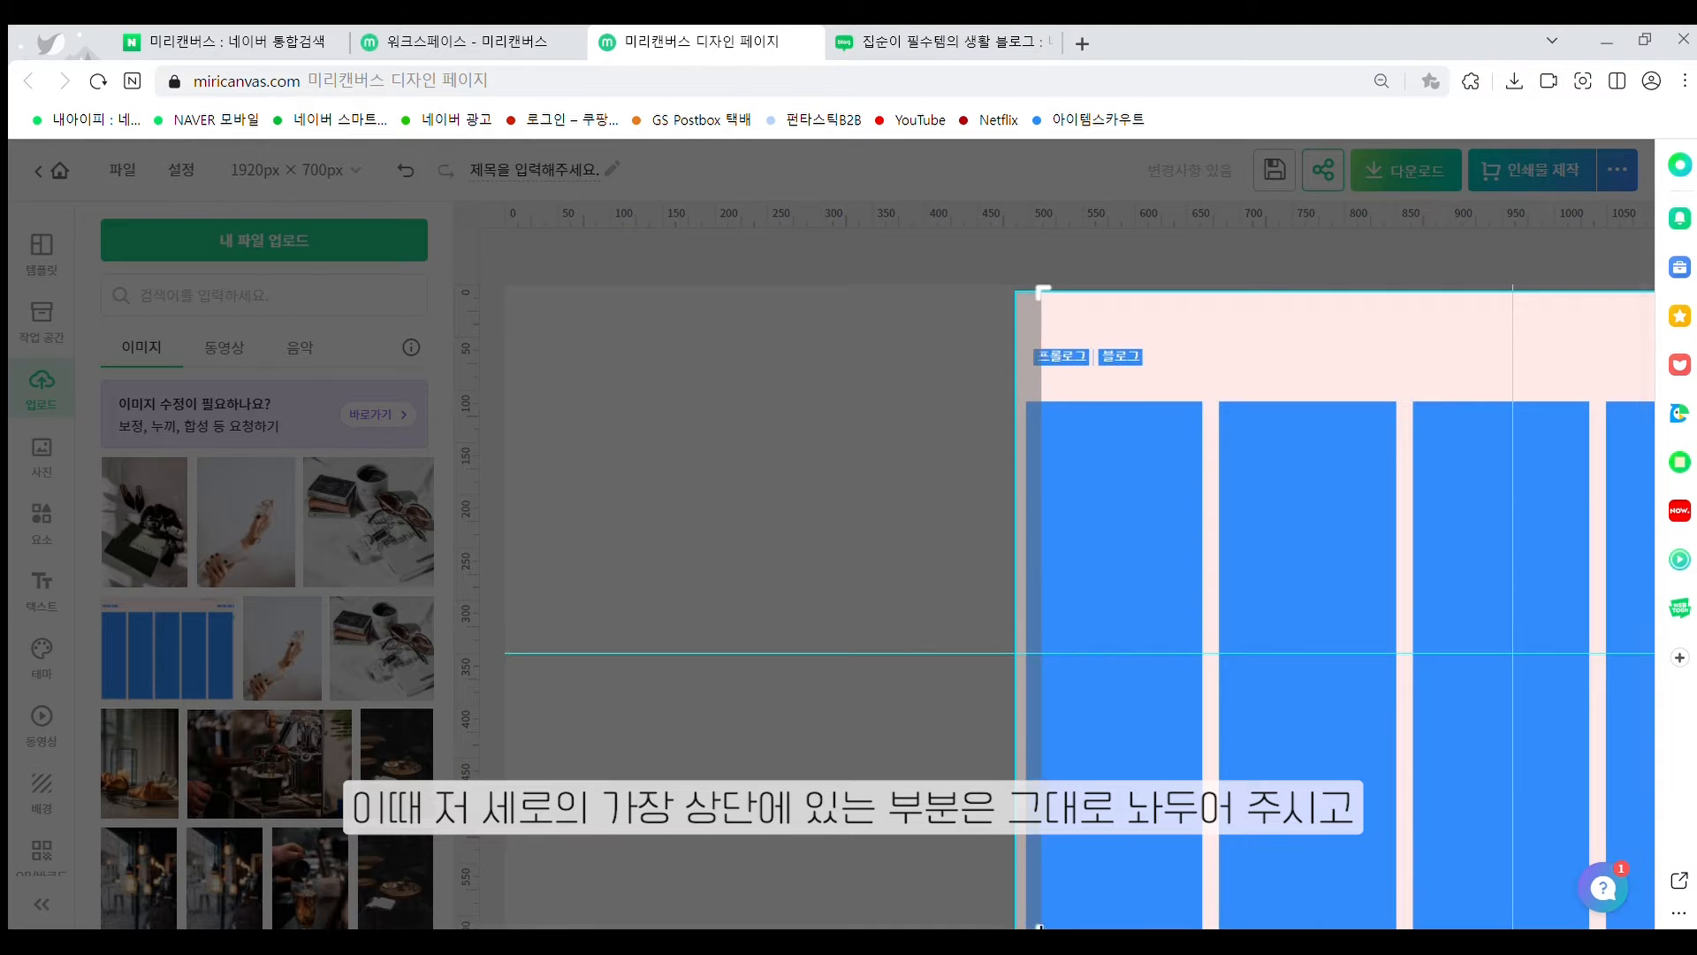
pyautogui.scroll(-2, 1028, 920)
pyautogui.moveTo(1026, 870)
pyautogui.mouseDown()
pyautogui.moveTo(1042, 811)
pyautogui.moveTo(1026, 871)
pyautogui.mouseUp()
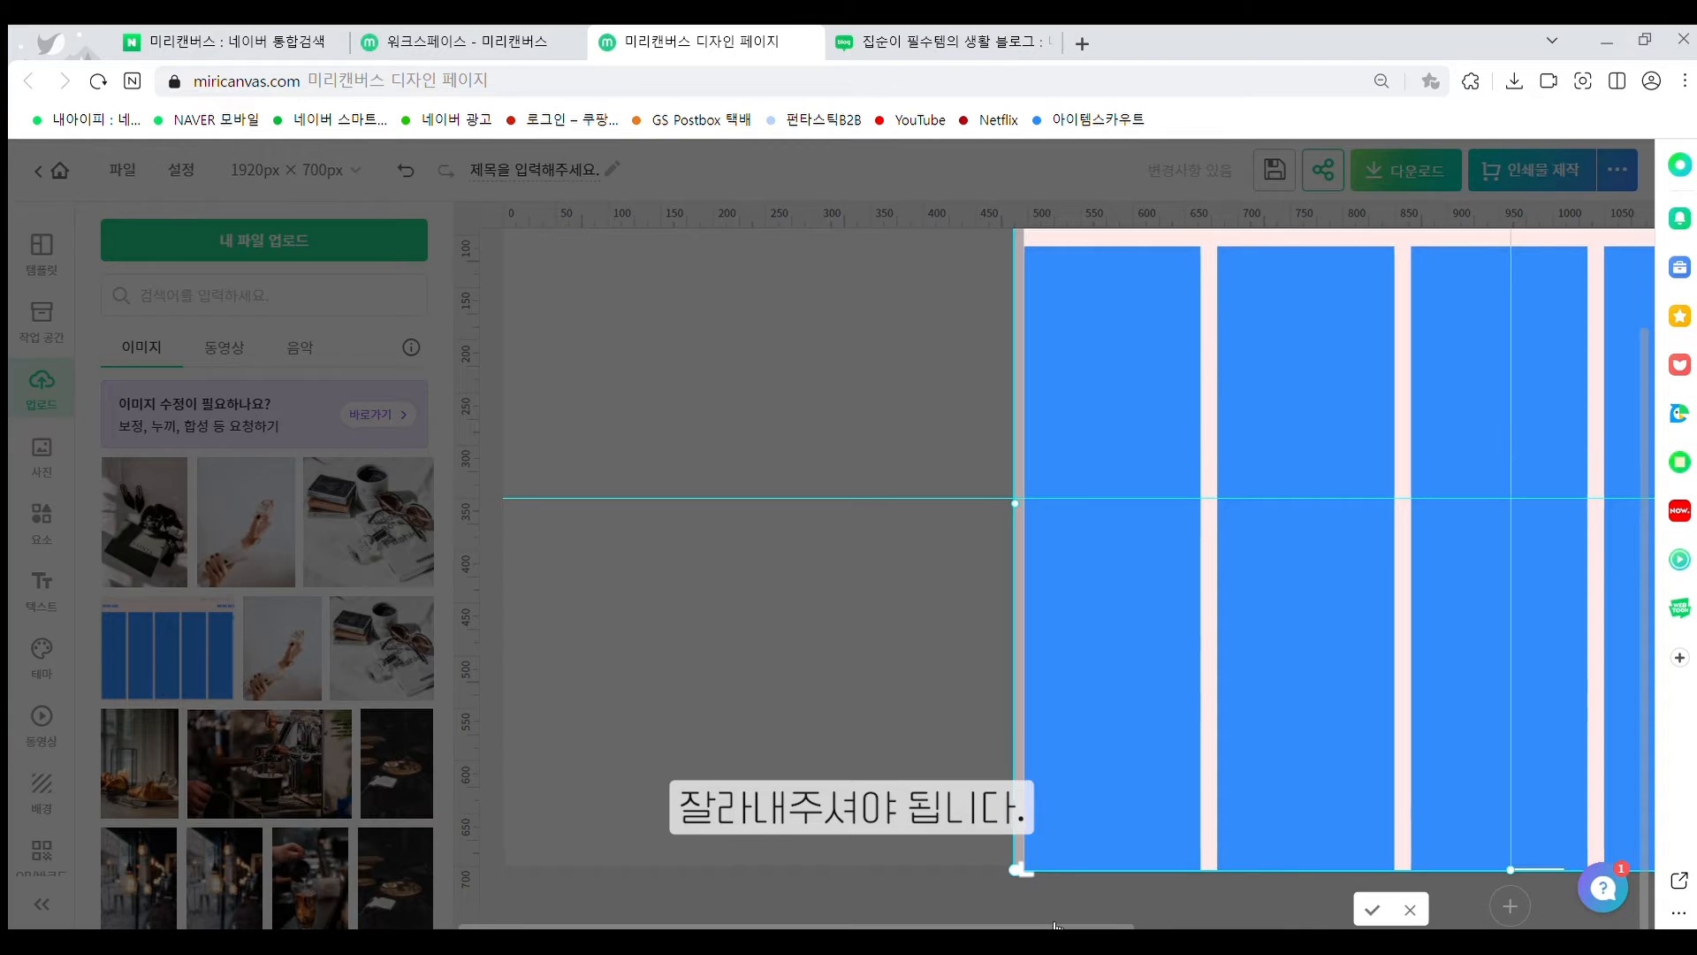
pyautogui.hscroll(6, 1277, 486)
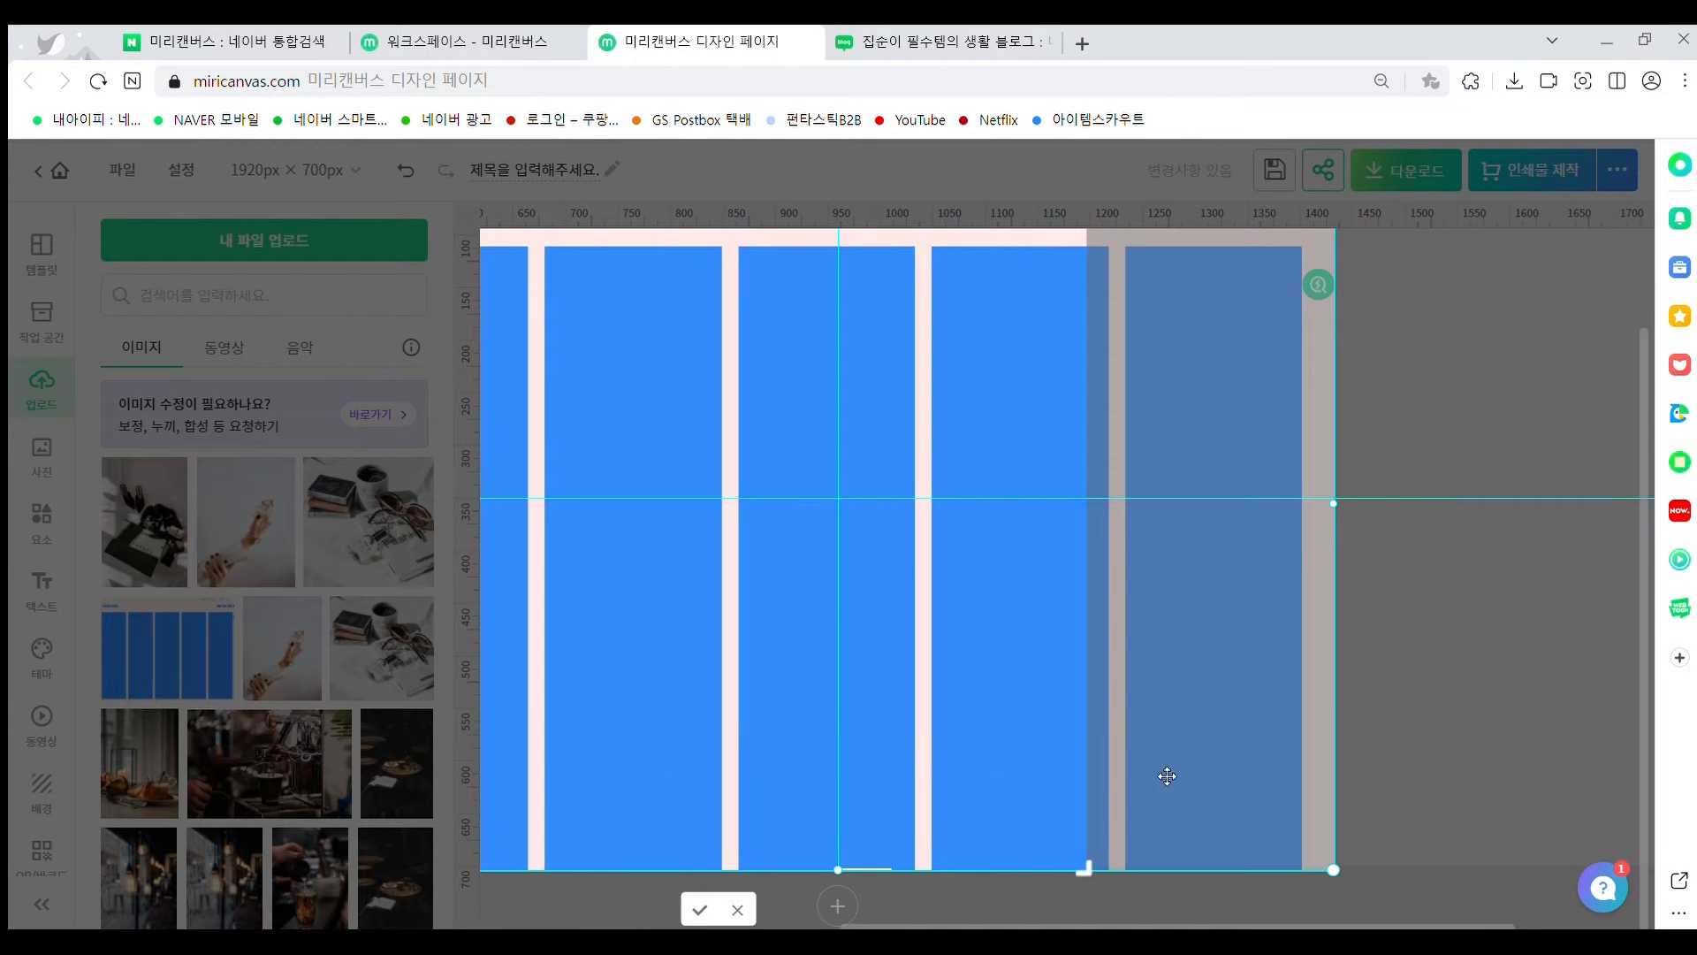
pyautogui.moveTo(1088, 865); pyautogui.dragTo(1335, 870)
pyautogui.click(1365, 733)
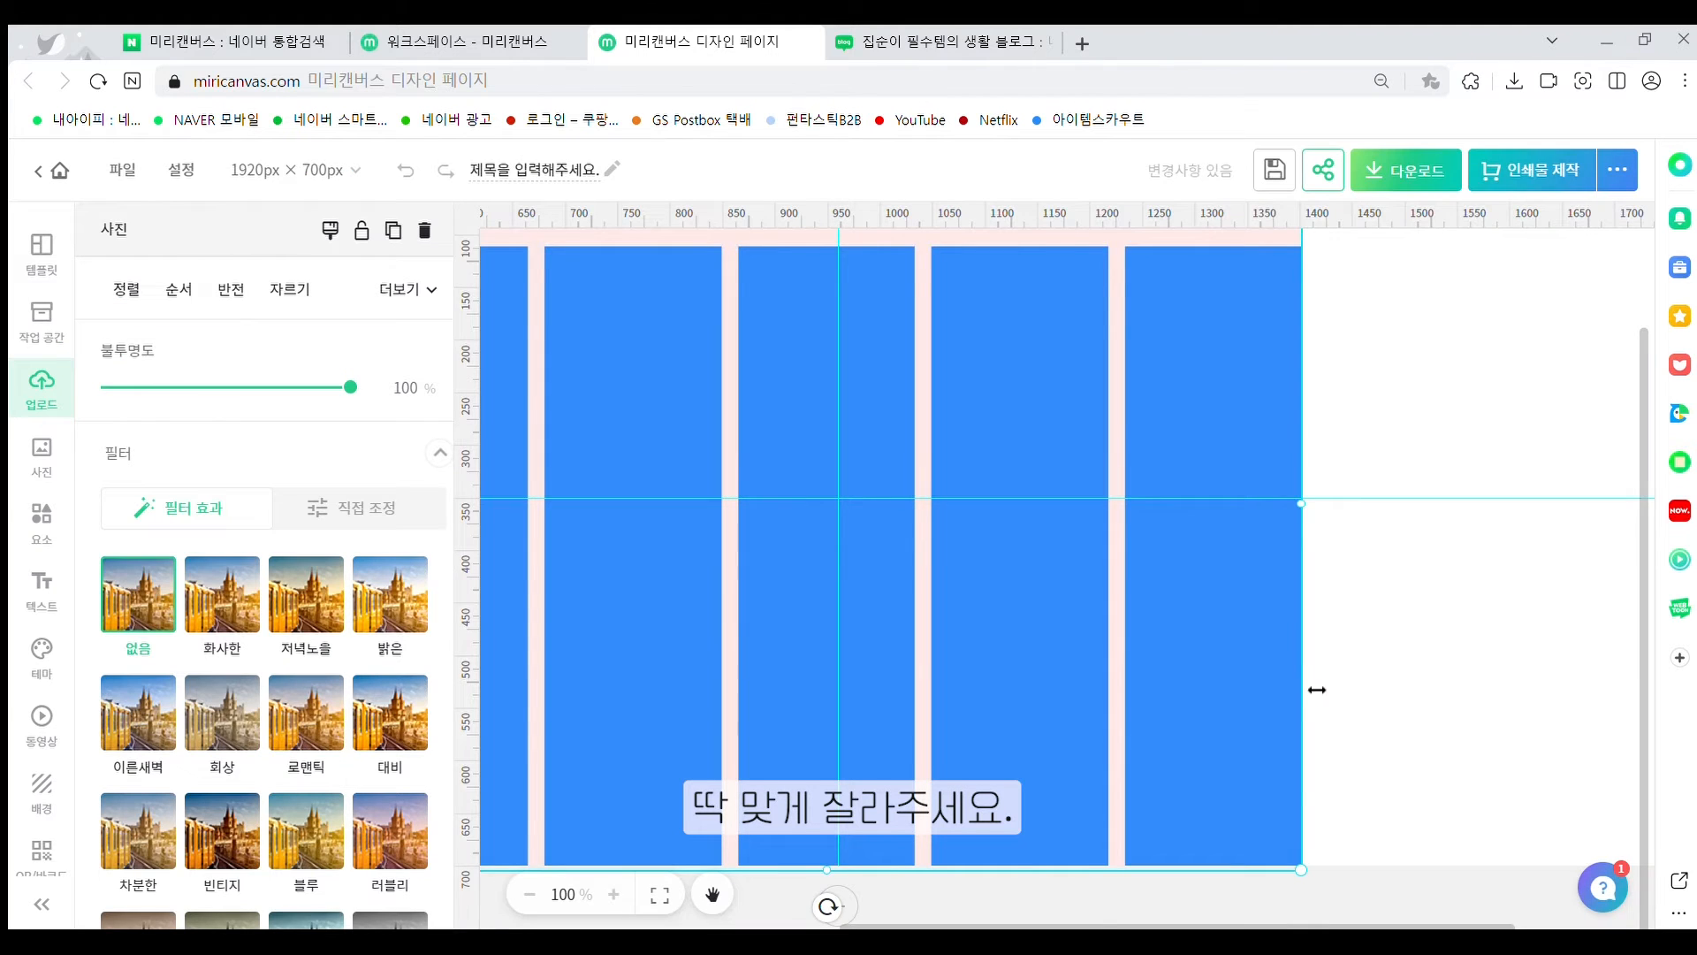
# Zoom back out to 75% and check the cropped layout image
pyautogui.scroll(3, 1294, 809)
pyautogui.click(1415, 574)
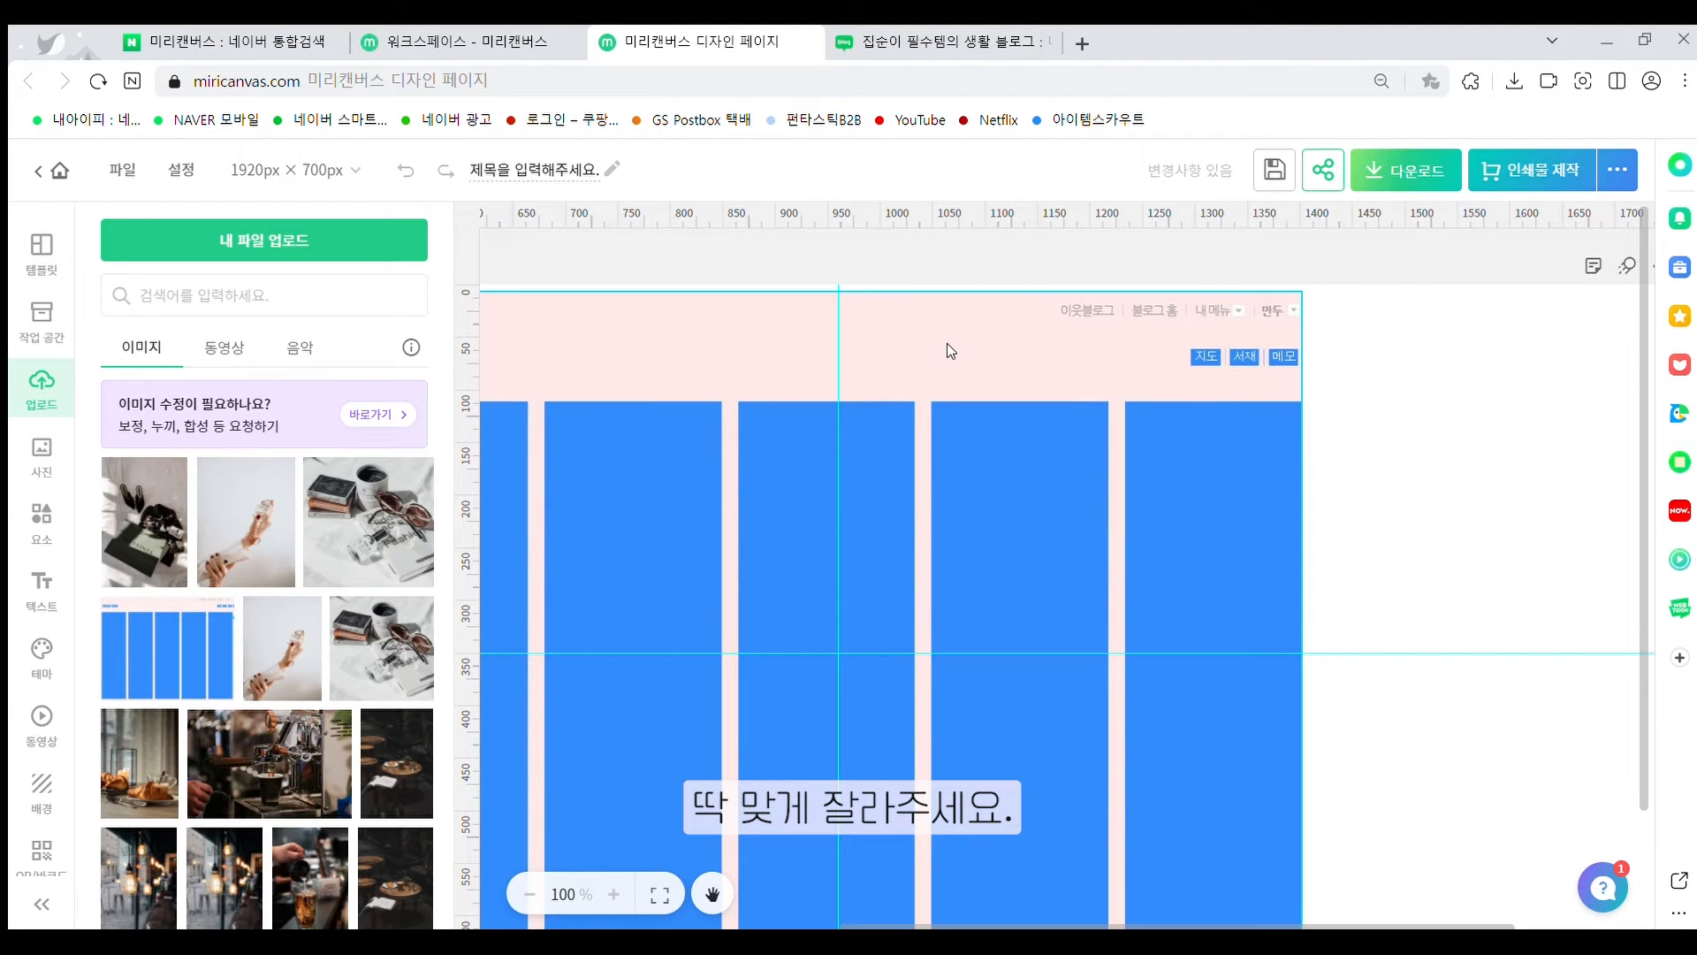
pyautogui.scroll(-2, 942, 343)
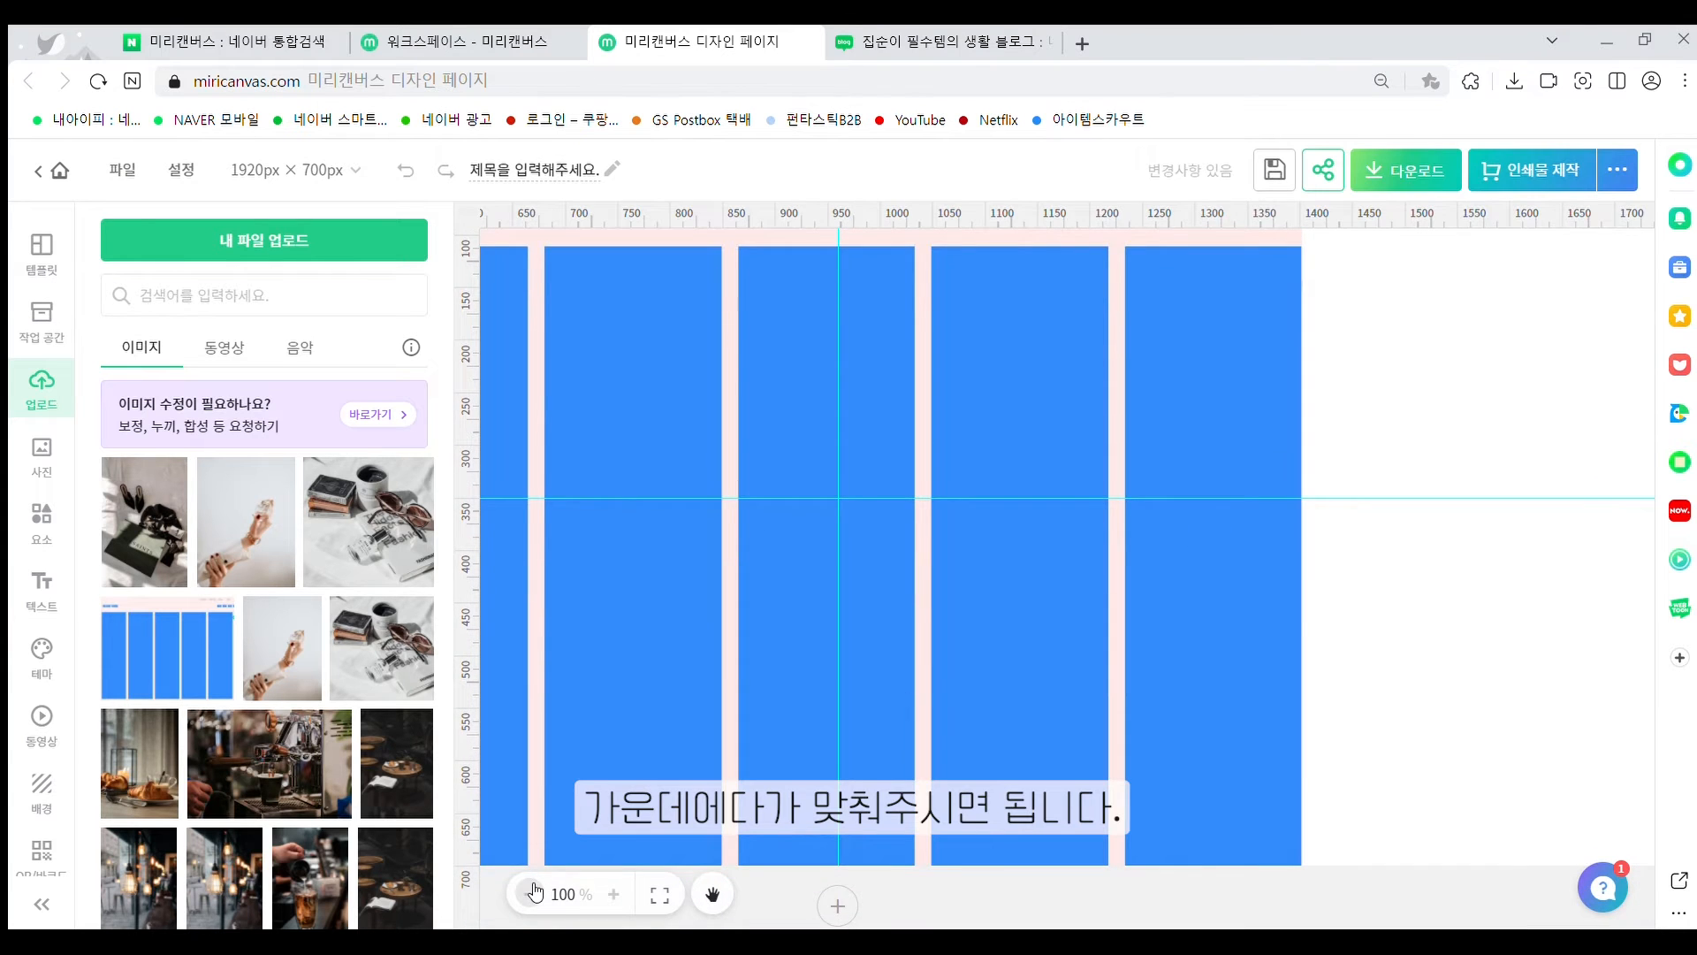
pyautogui.click(529, 894)
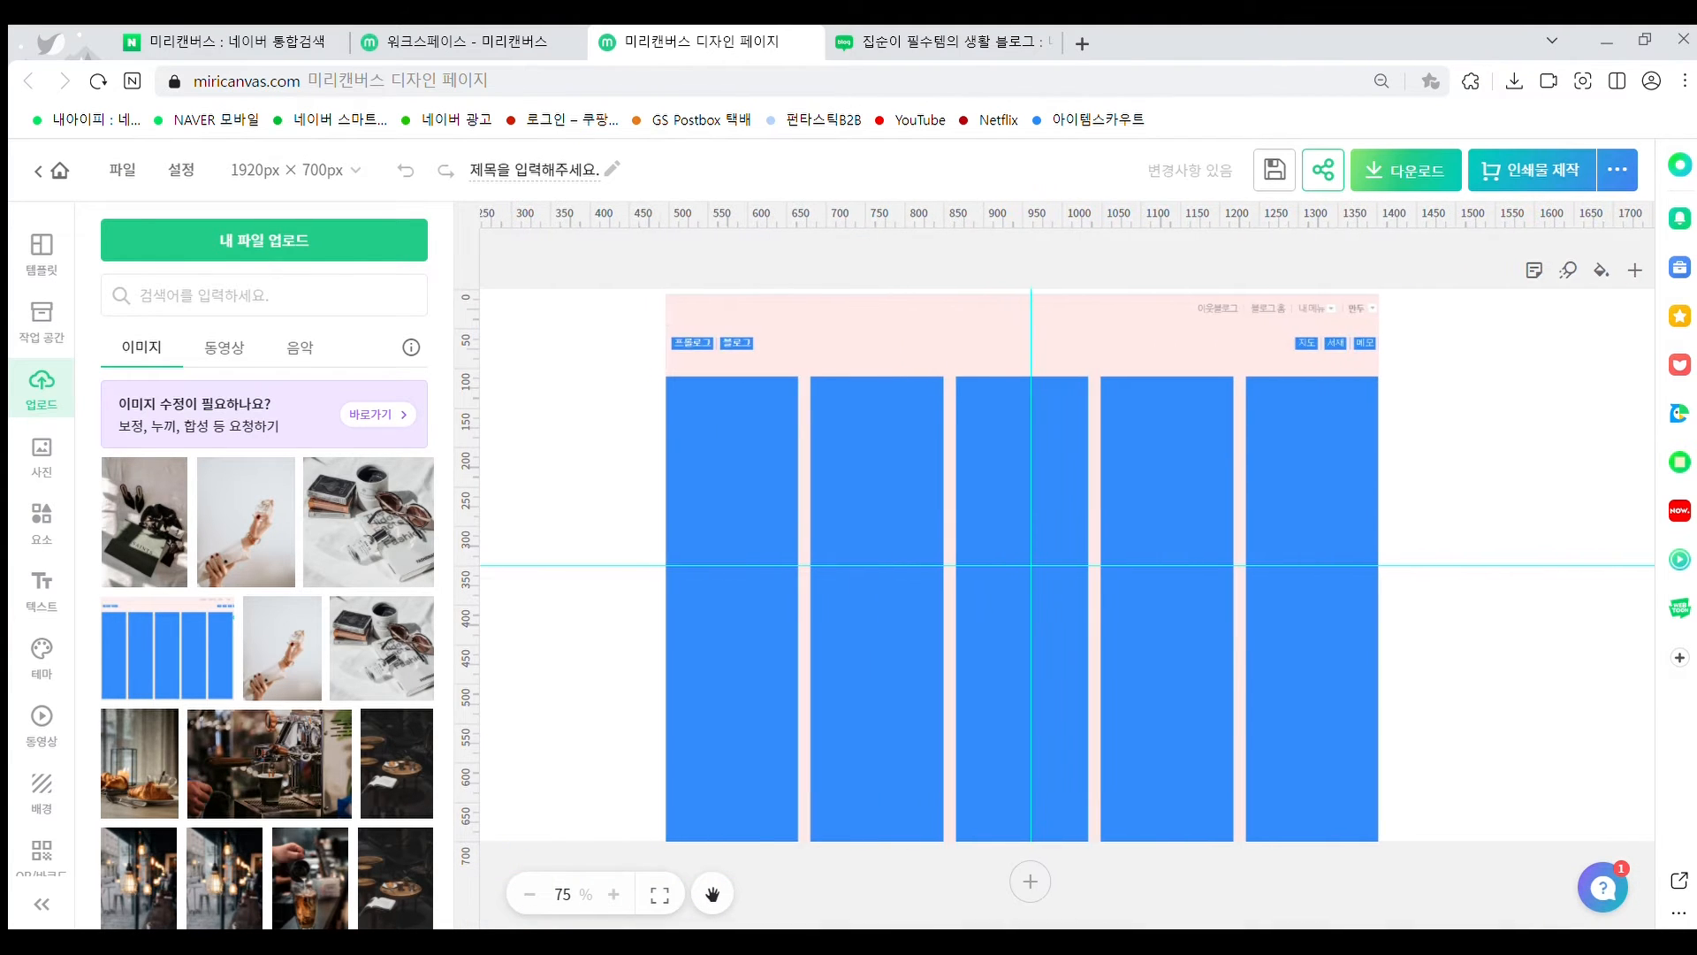
pyautogui.click(1167, 420)
pyautogui.click(1527, 466)
# Return the zoom to 75% and browse the 사진 (Photos) library's recent and themed collections
pyautogui.click(530, 894)
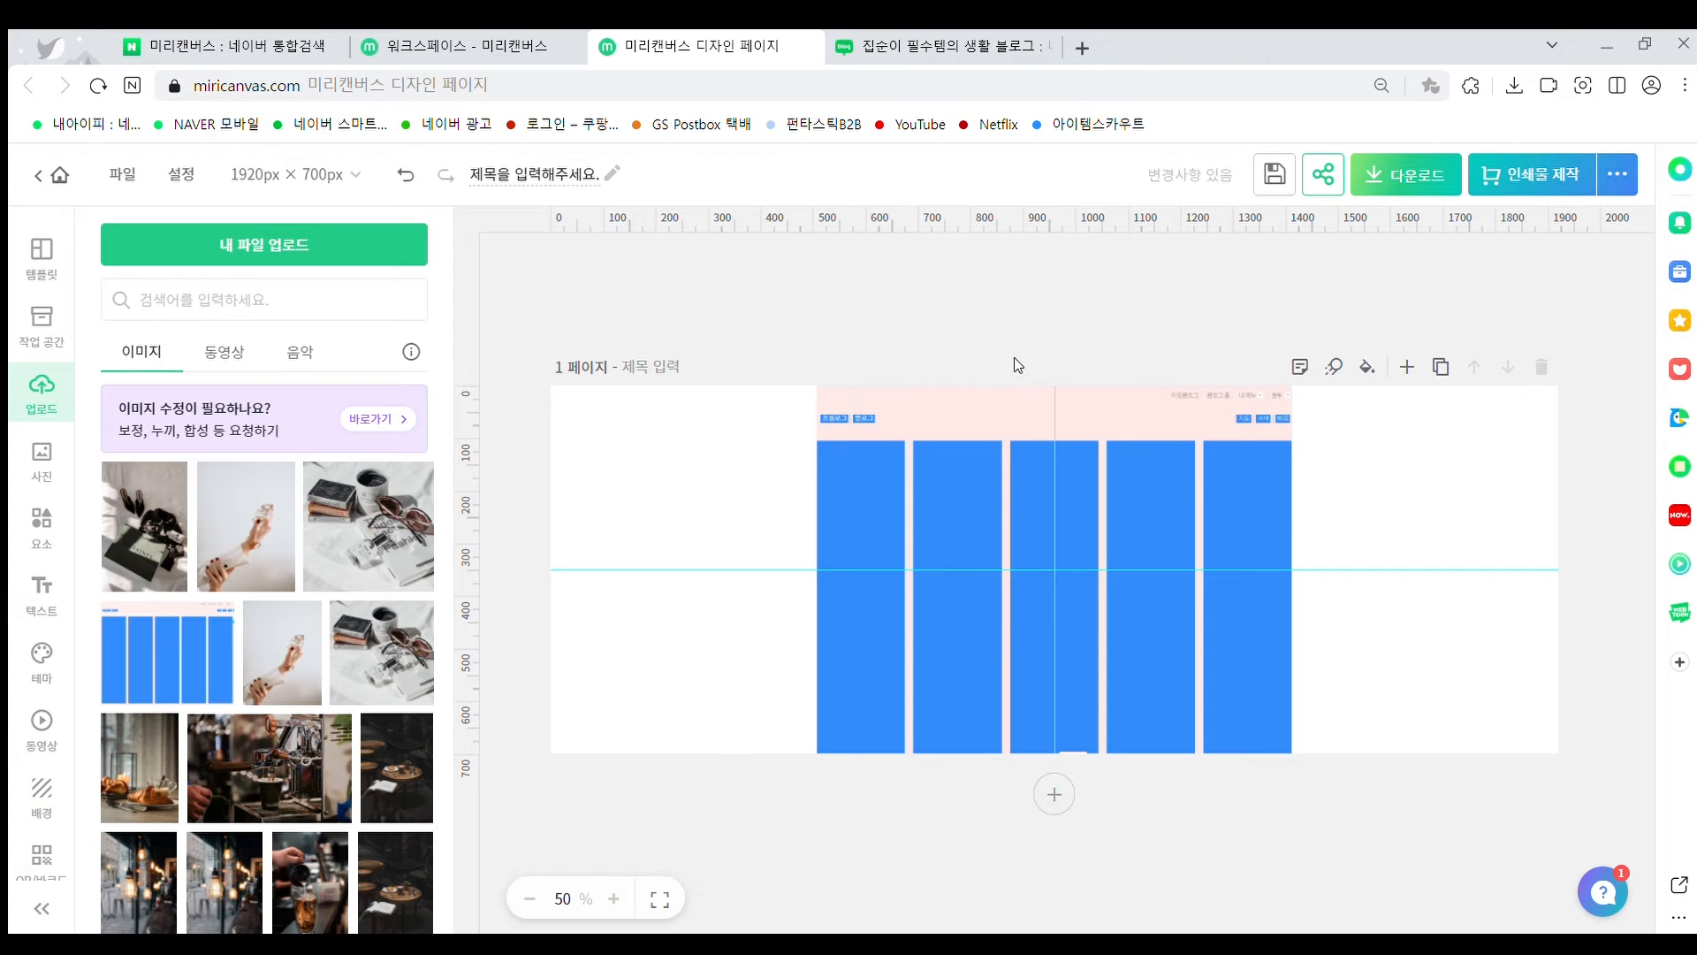
pyautogui.click(612, 899)
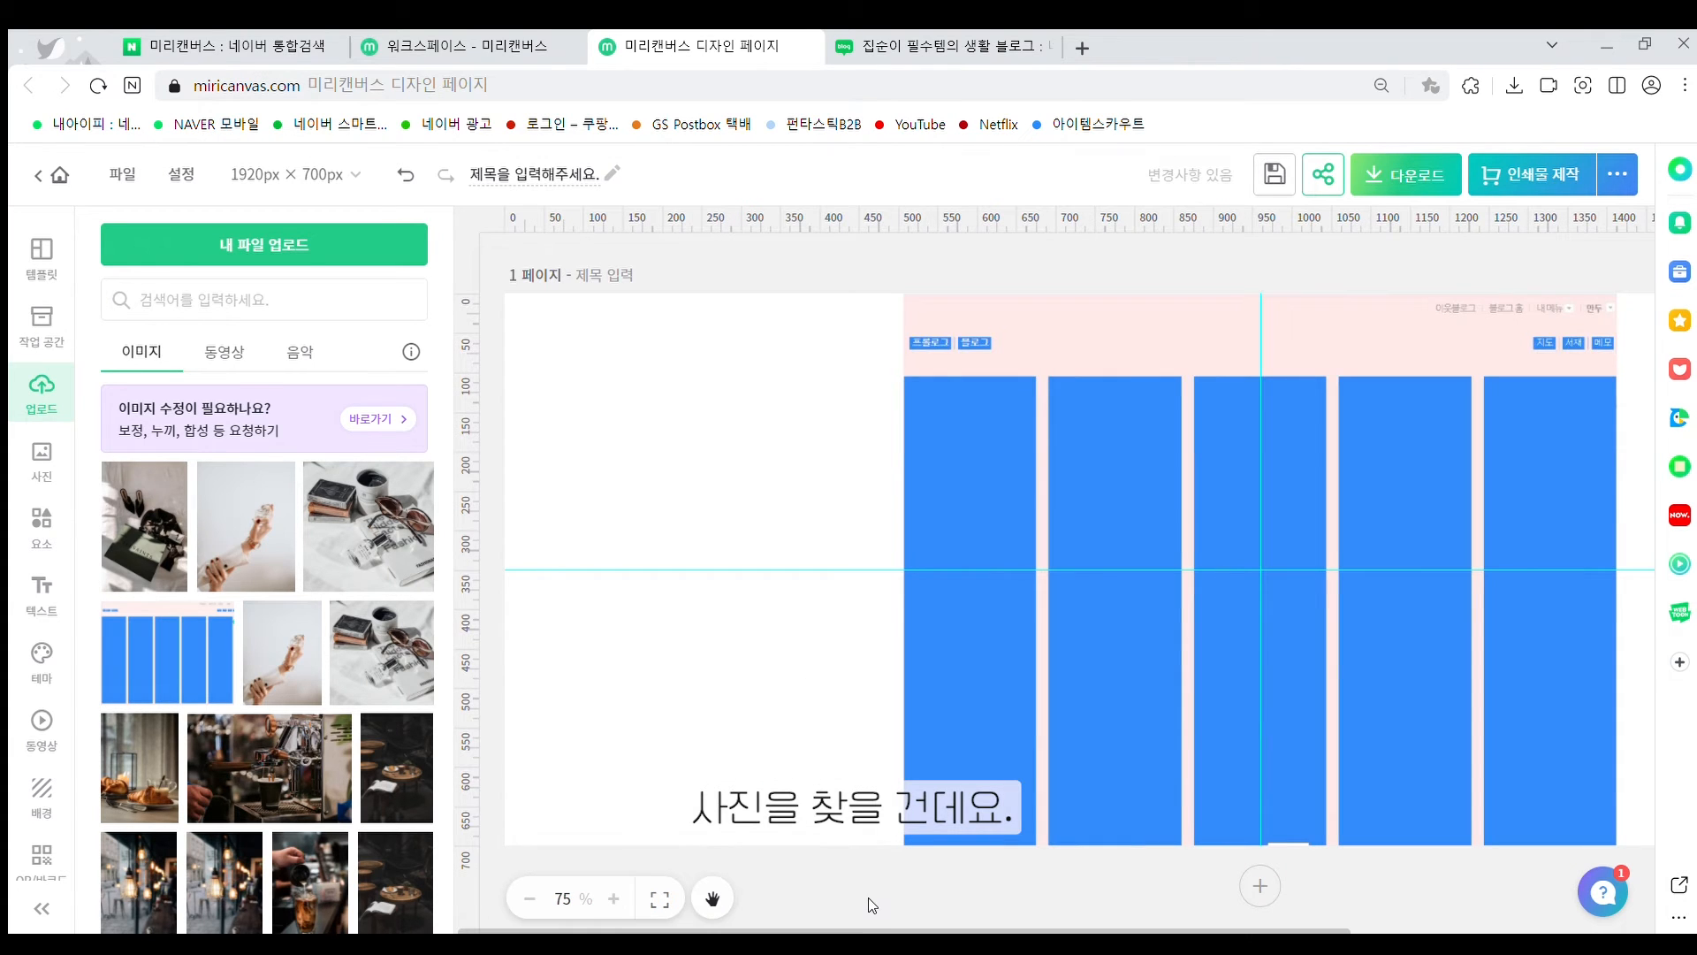
pyautogui.moveTo(887, 928); pyautogui.dragTo(1007, 928)
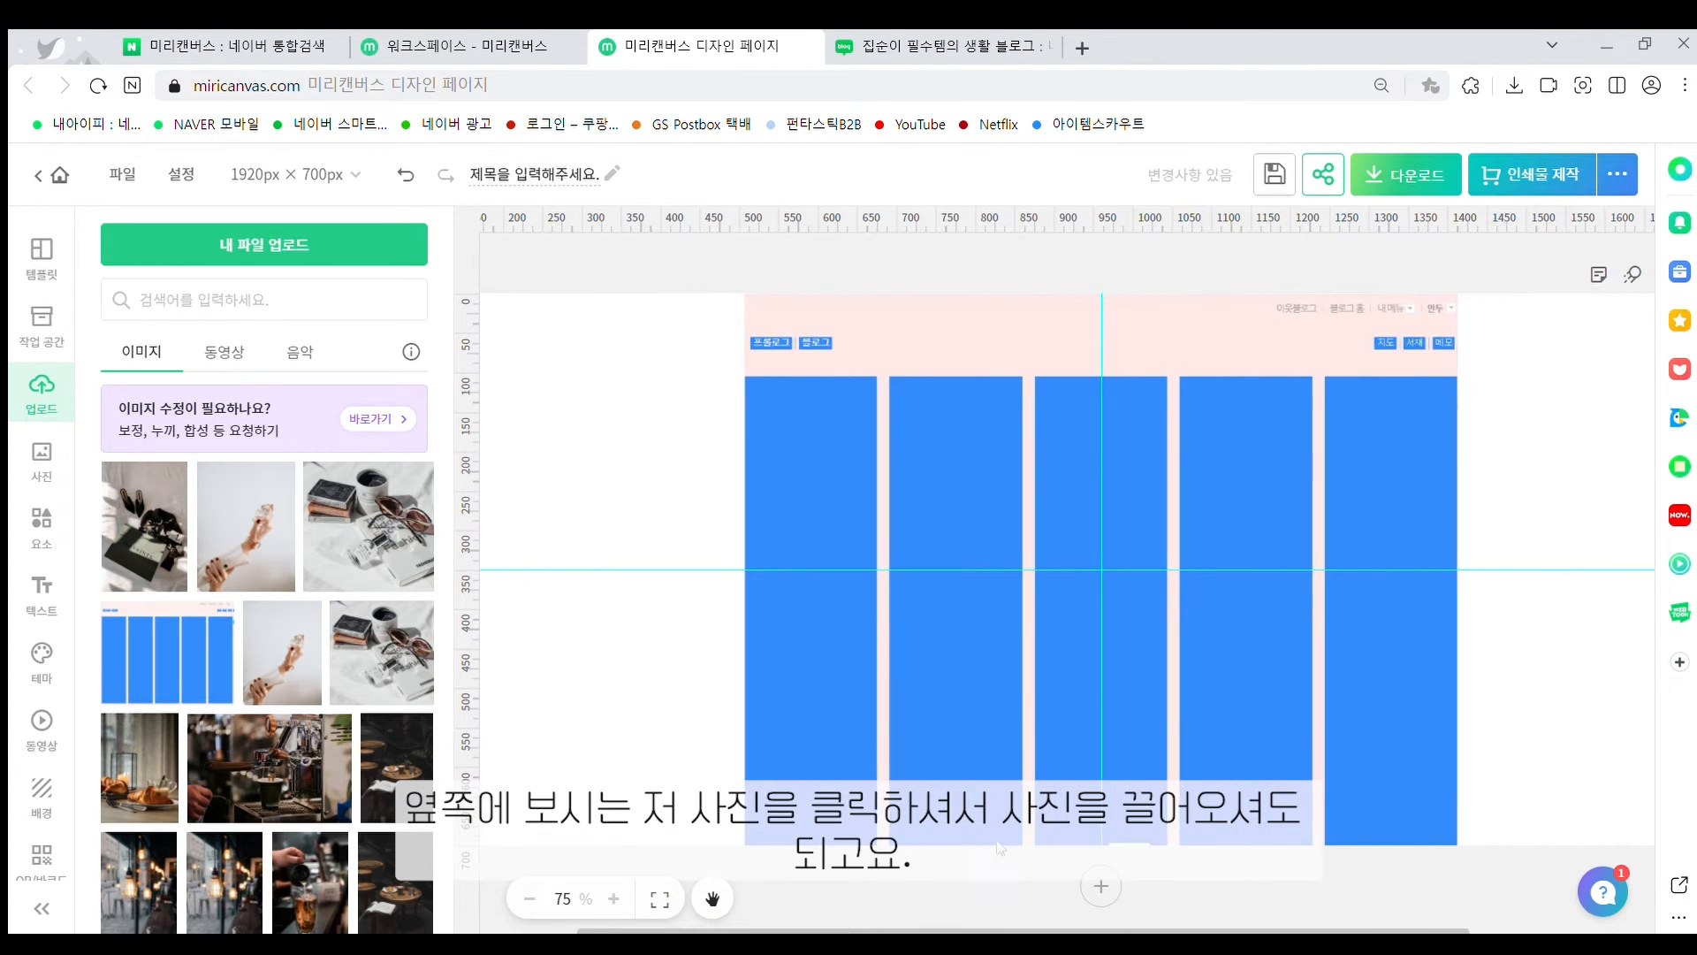
pyautogui.click(43, 457)
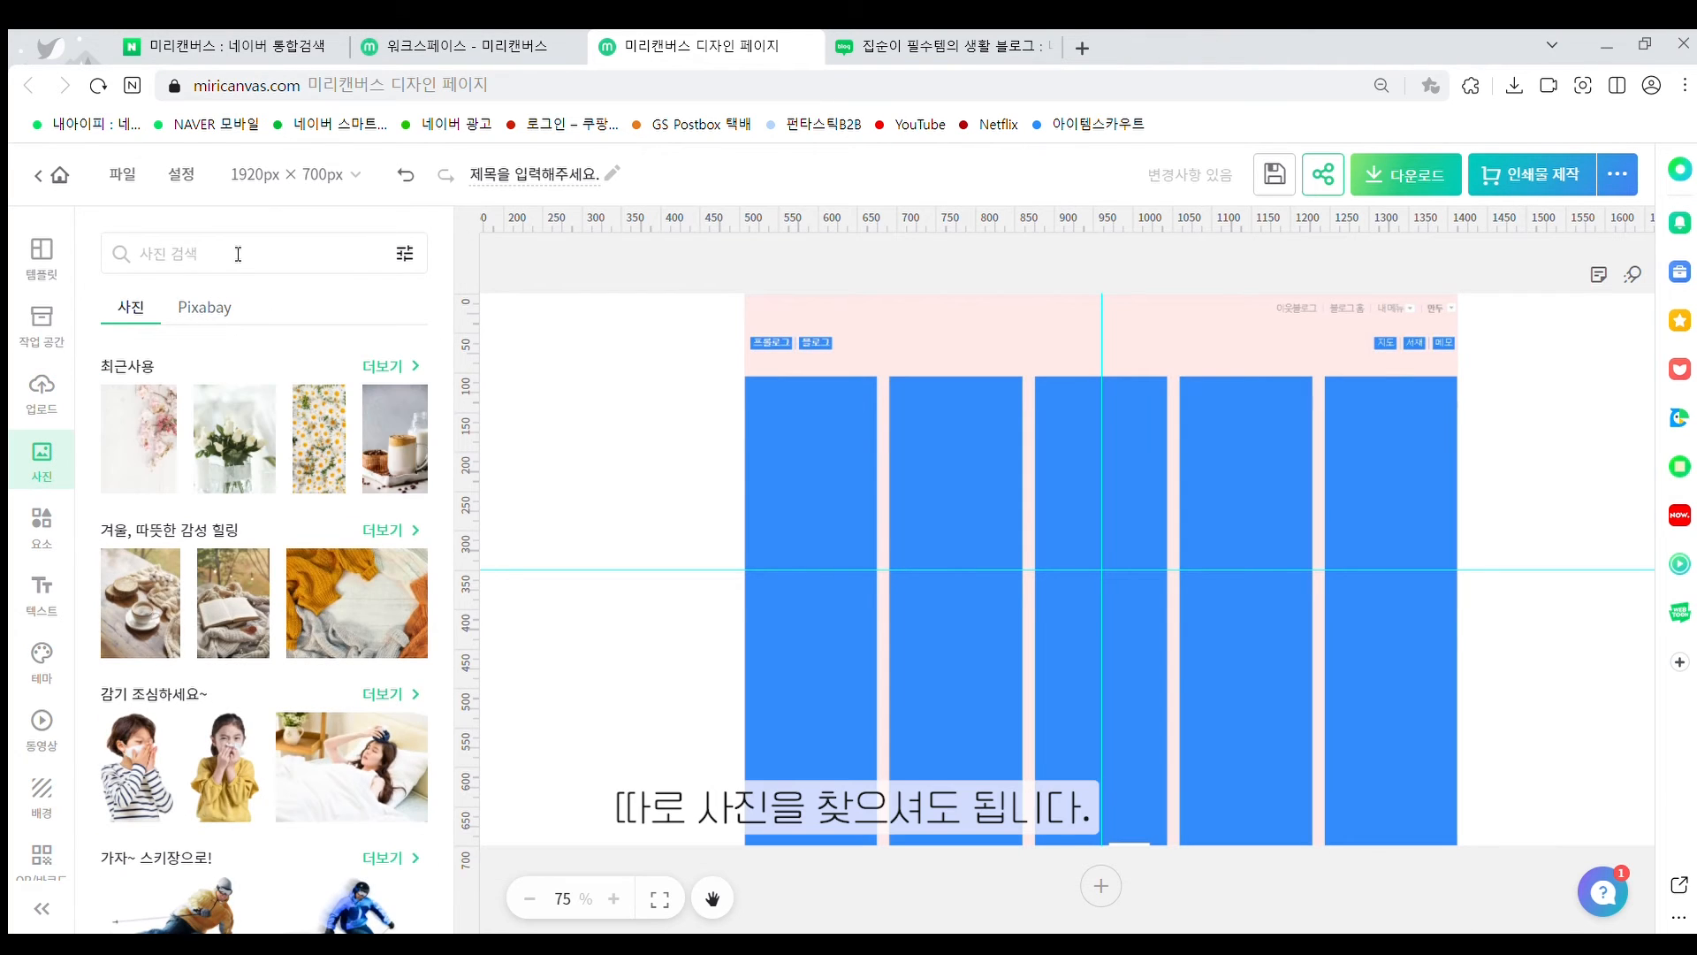
pyautogui.scroll(-5, 198, 433)
pyautogui.scroll(5, 198, 433)
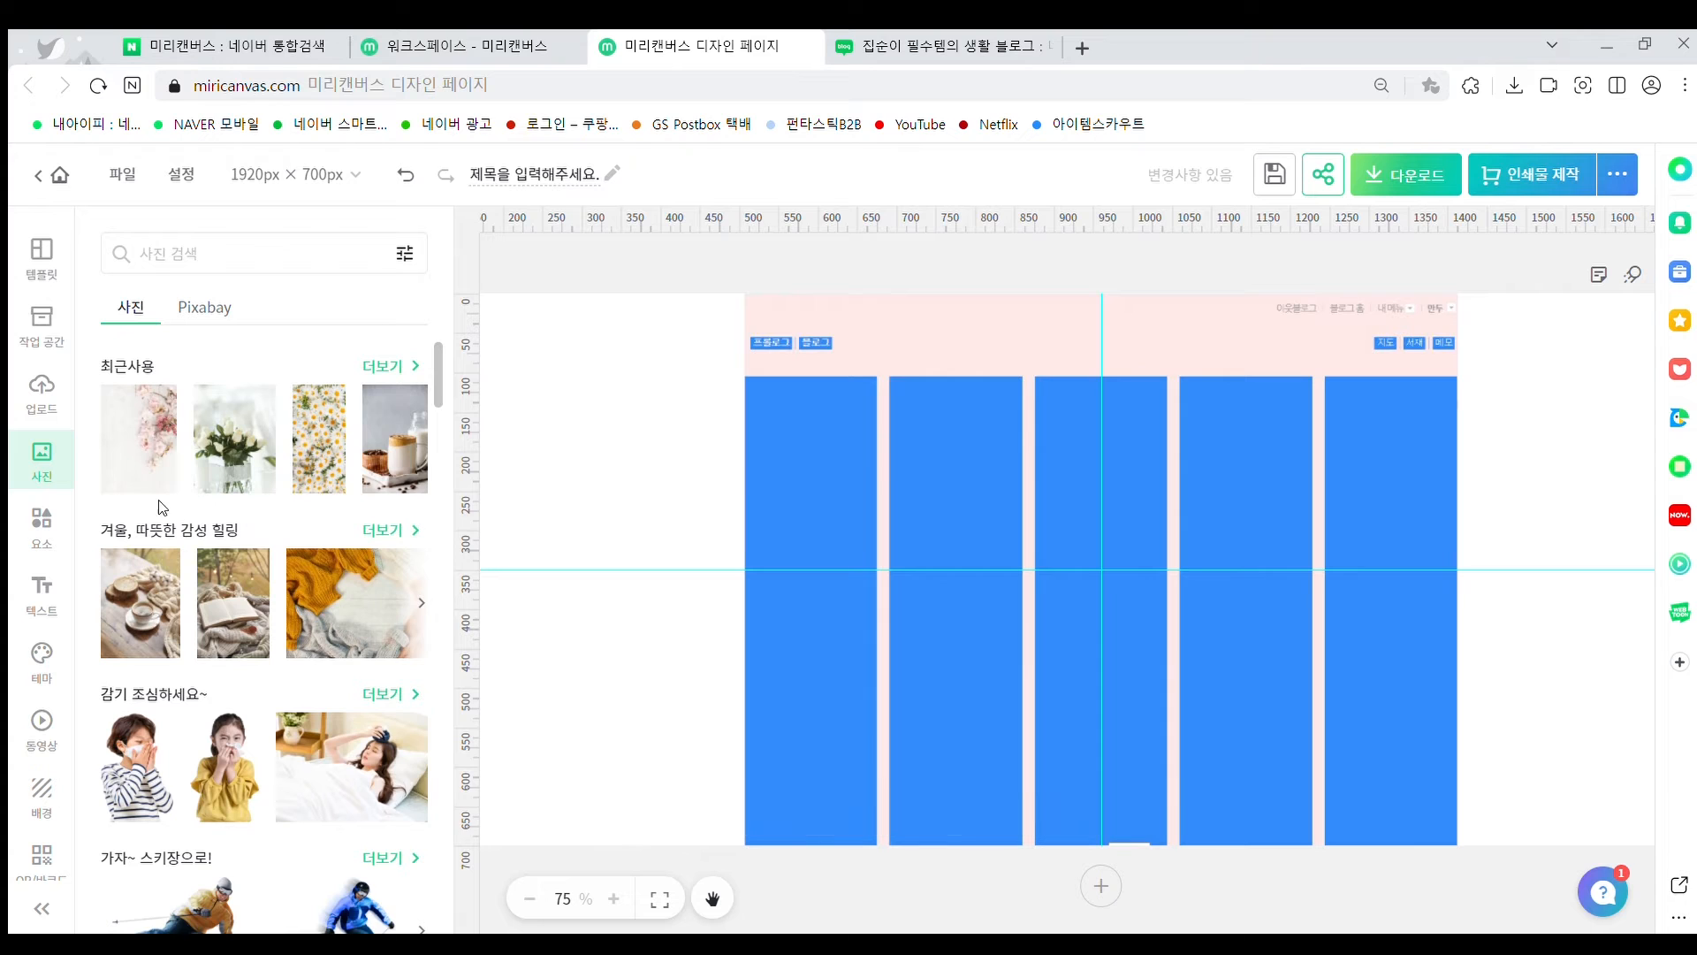
# Replace the Naver search term with 언스플래쉬 and follow the Unsplash result link
pyautogui.click(228, 46)
pyautogui.doubleClick(533, 192)
pyautogui.write('언스')
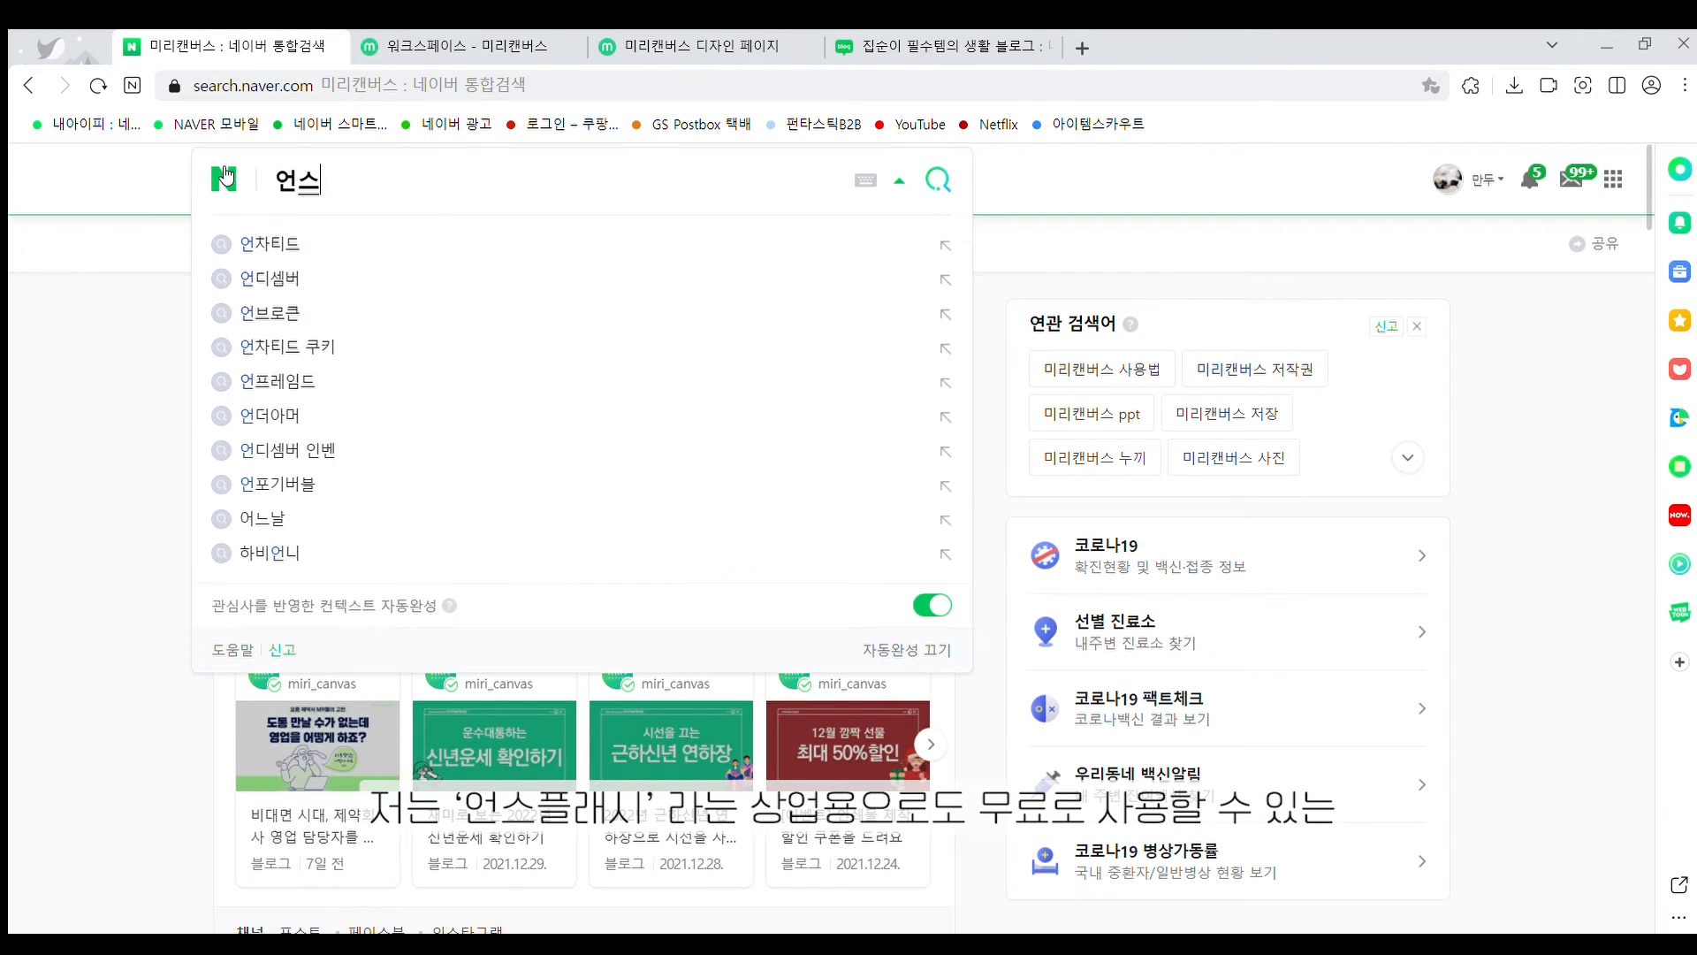
pyautogui.write('플래쉬')
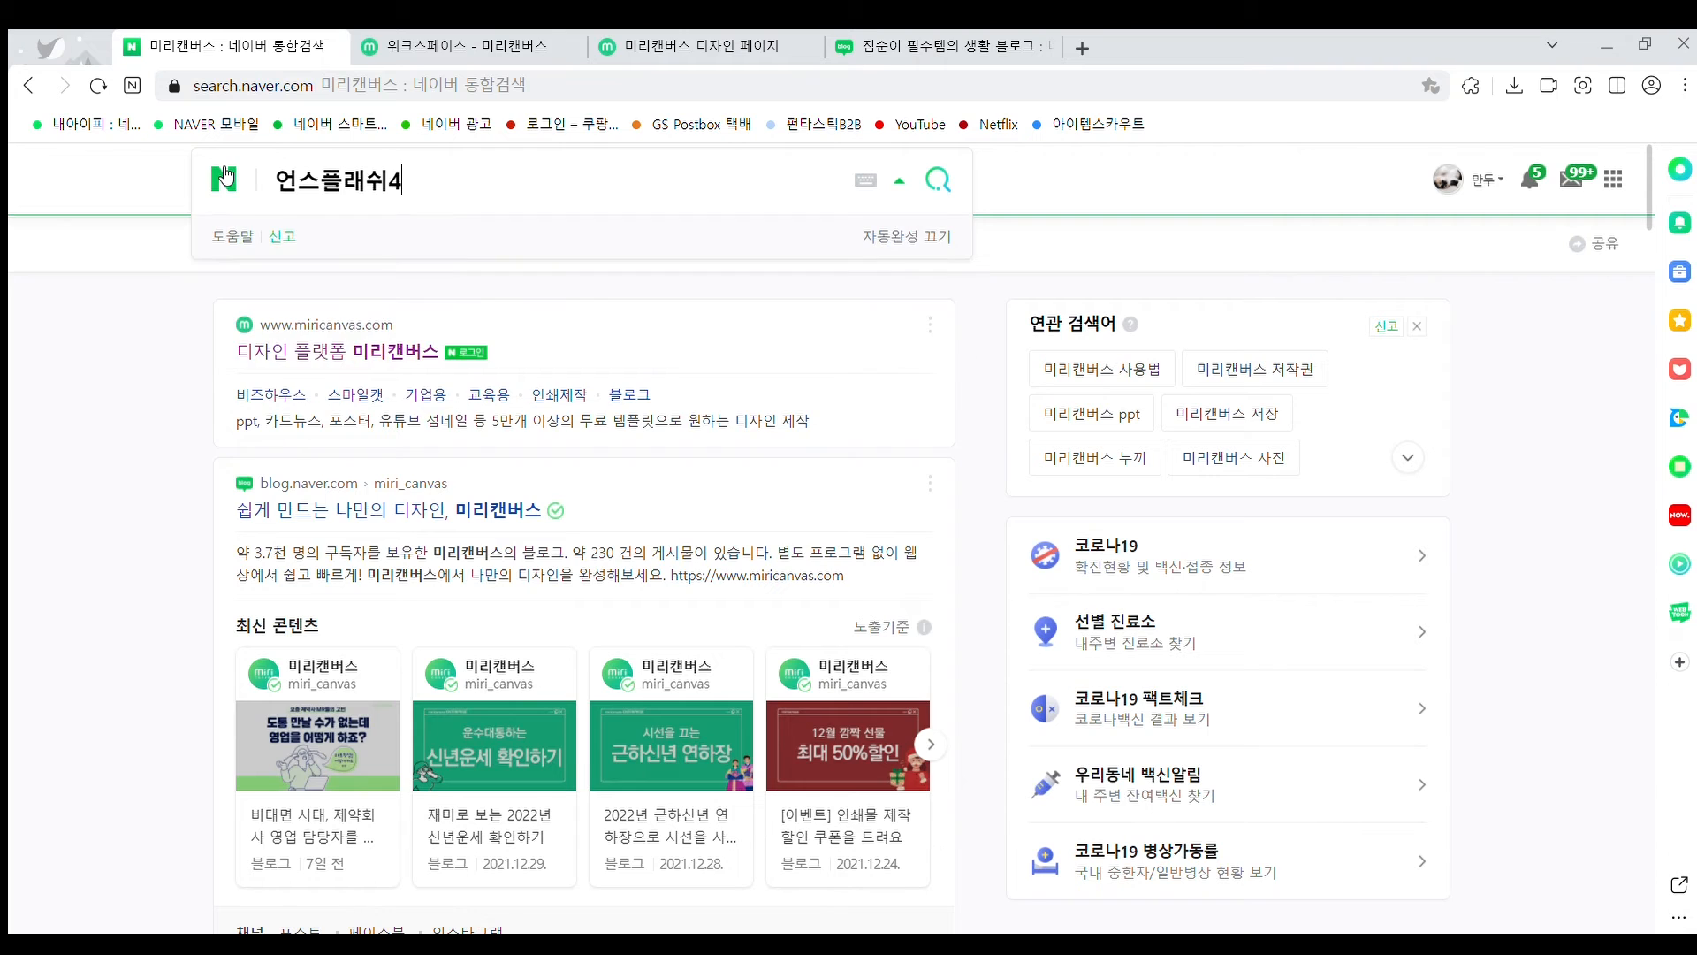
pyautogui.press('Return')
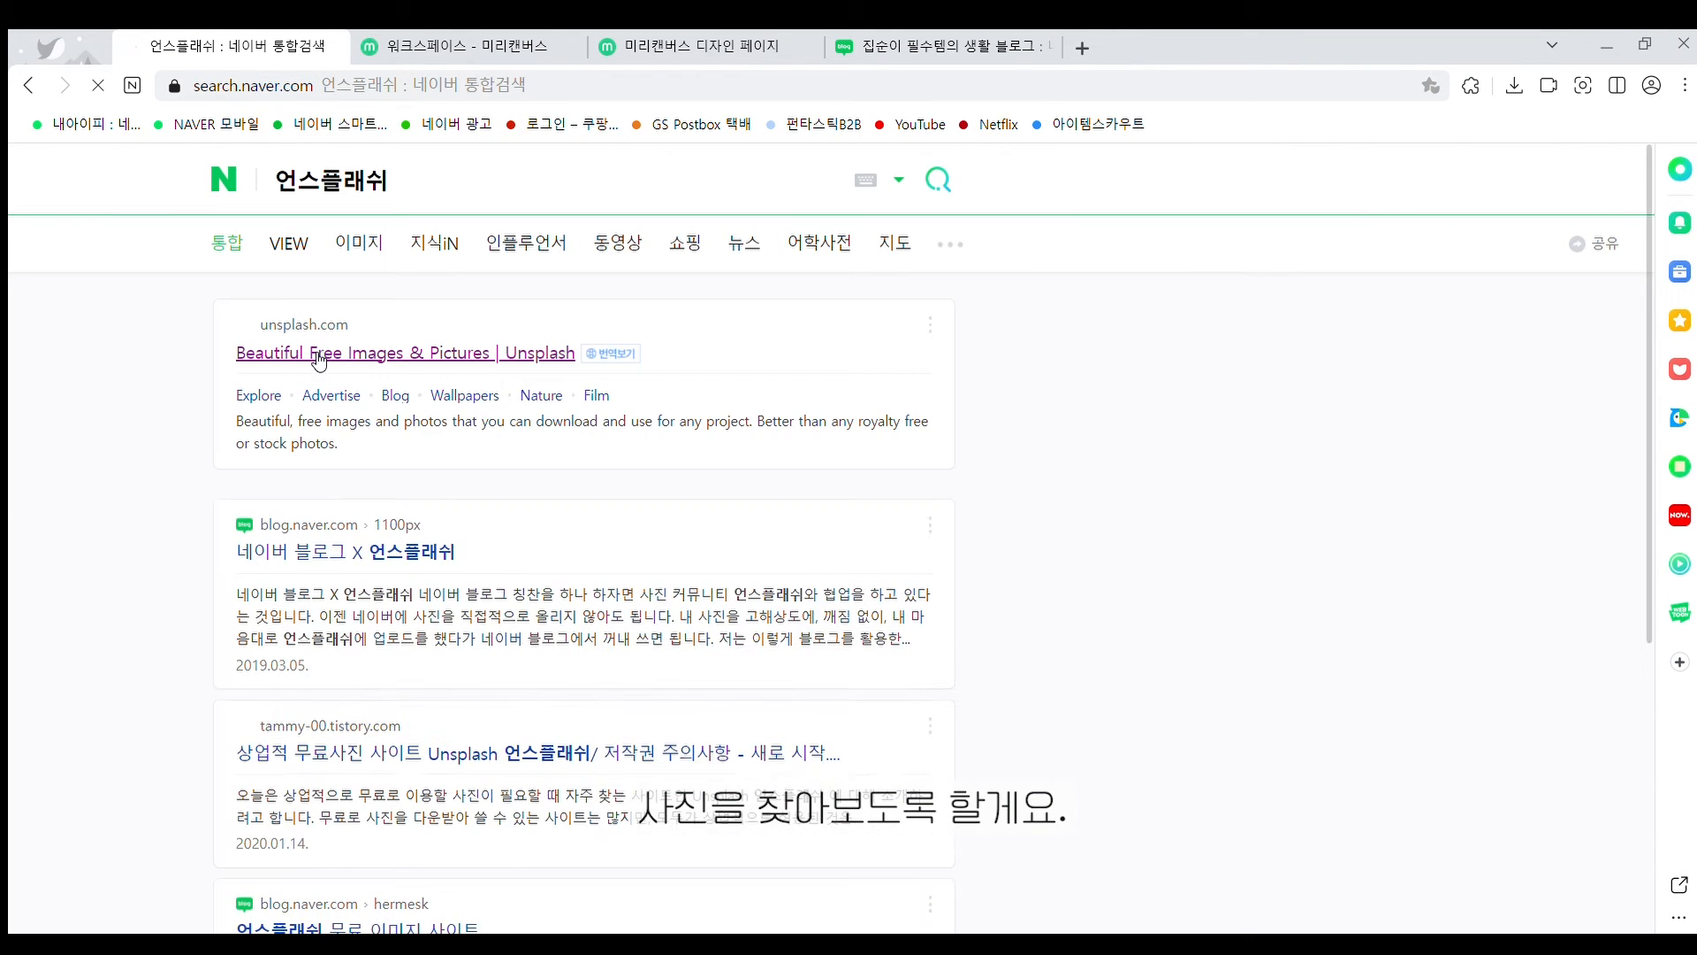
pyautogui.click(315, 359)
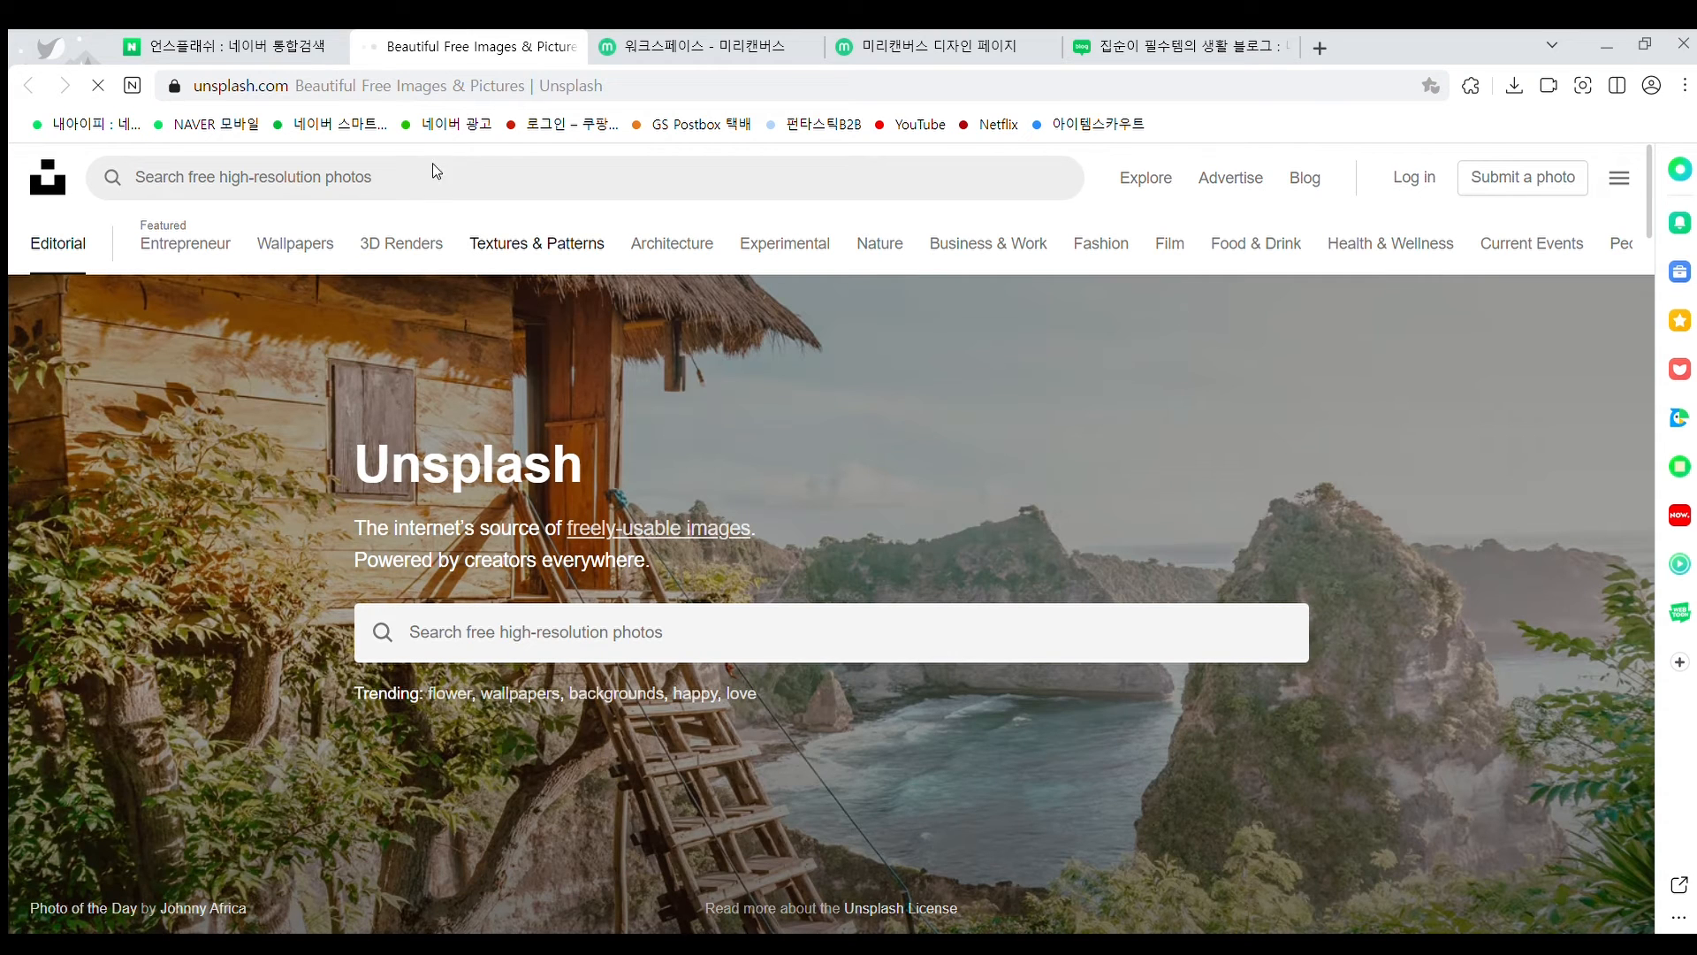
# Search Unsplash for 'daily life' and load more of the results
pyautogui.click(332, 177)
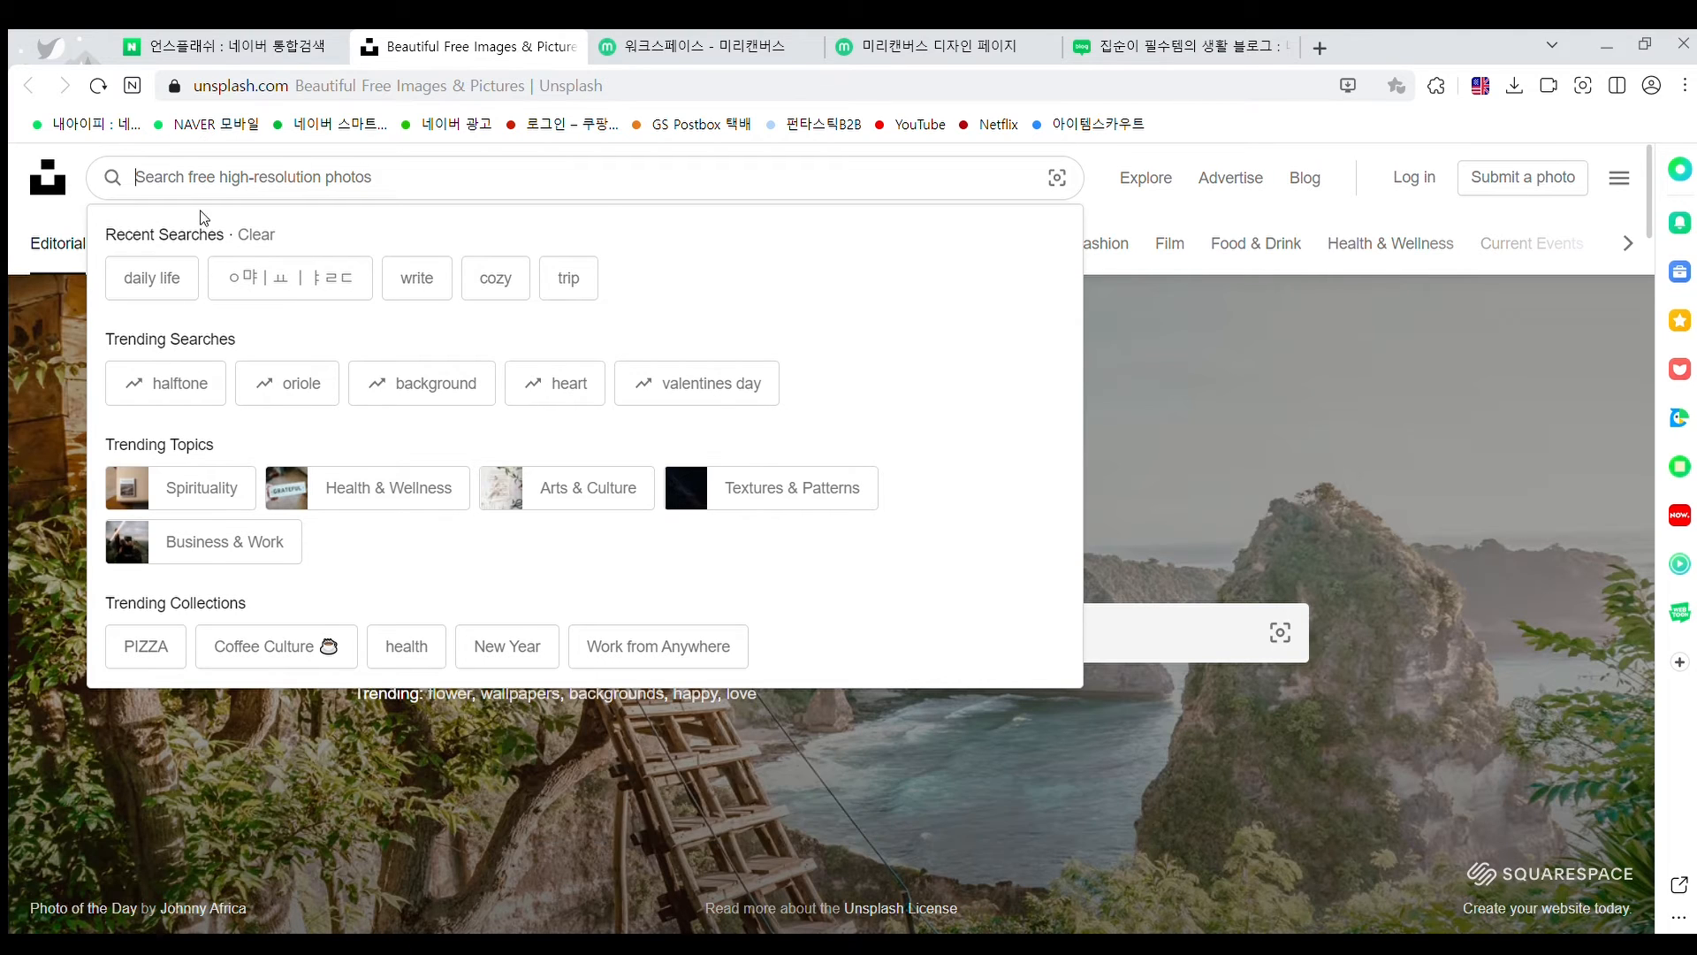
pyautogui.click(168, 276)
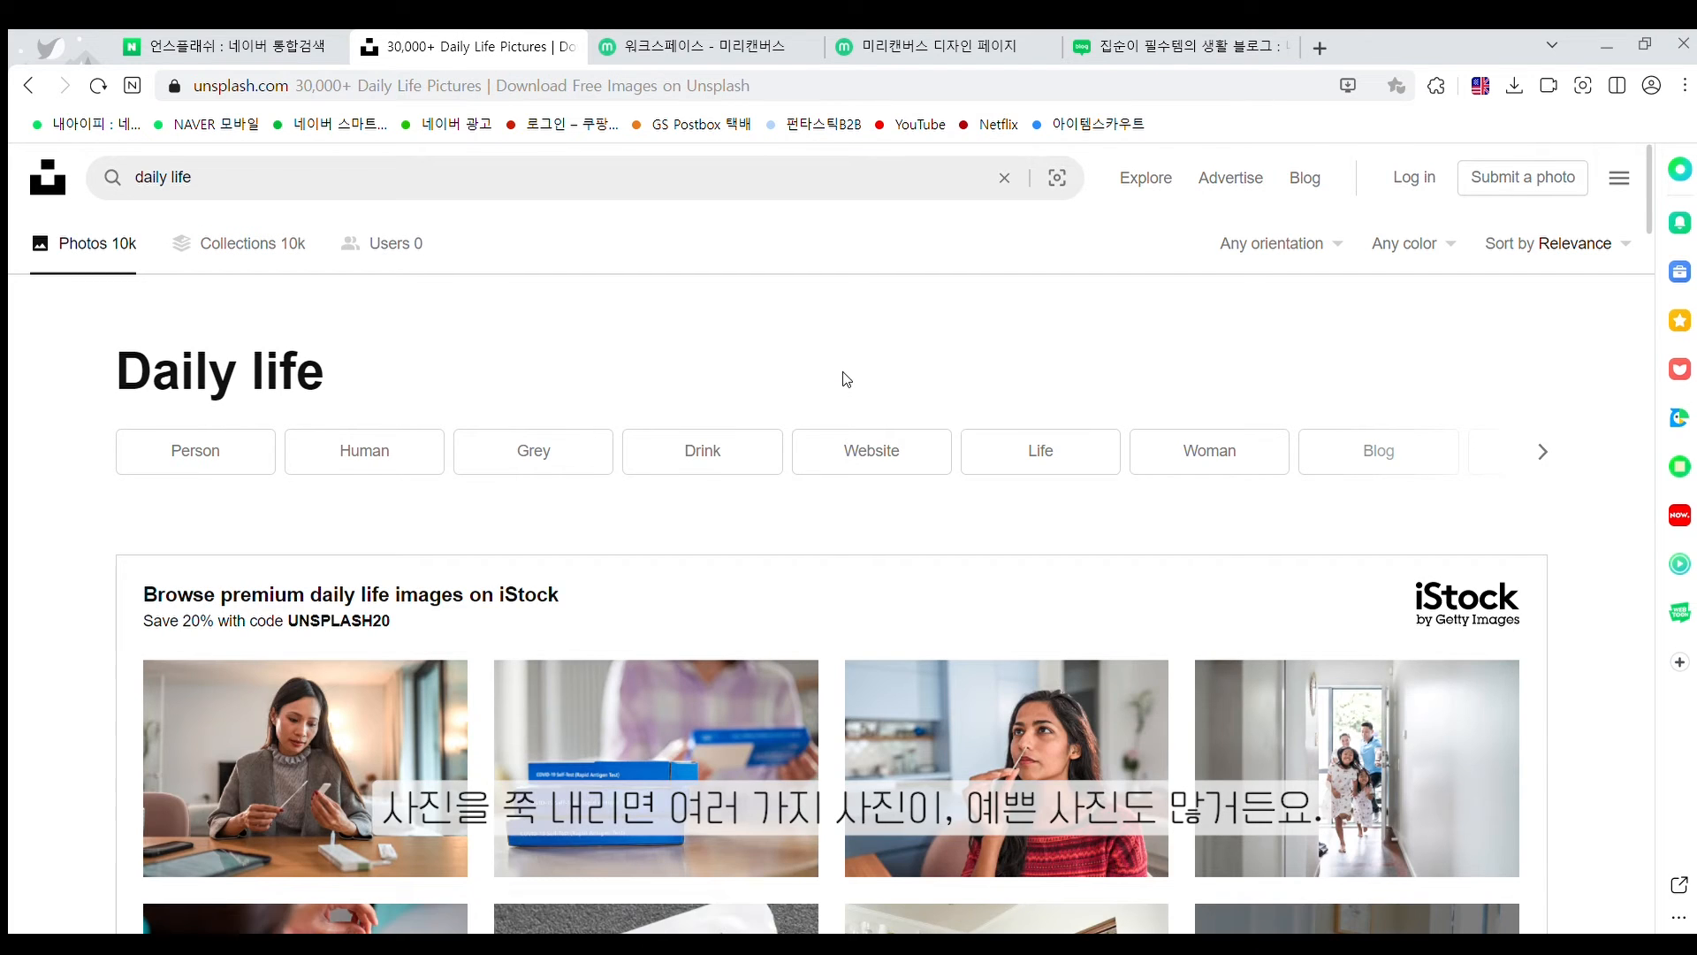
pyautogui.scroll(-6, 846, 379)
pyautogui.scroll(-4, 848, 380)
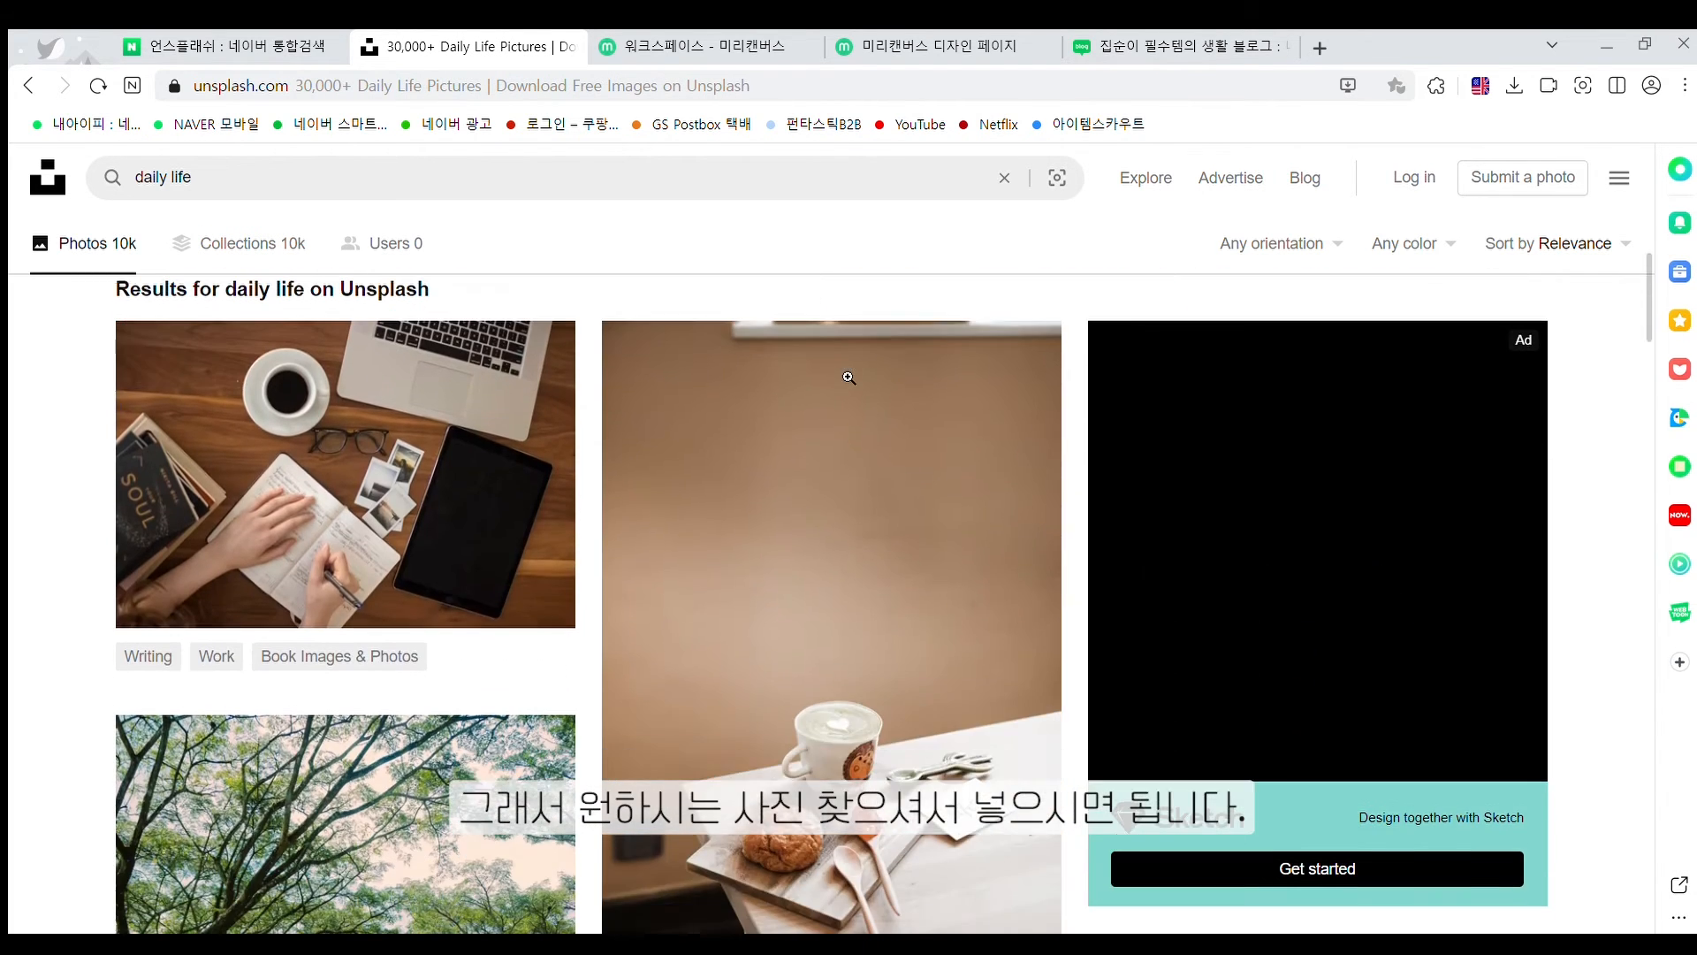
pyautogui.scroll(-5, 1117, 466)
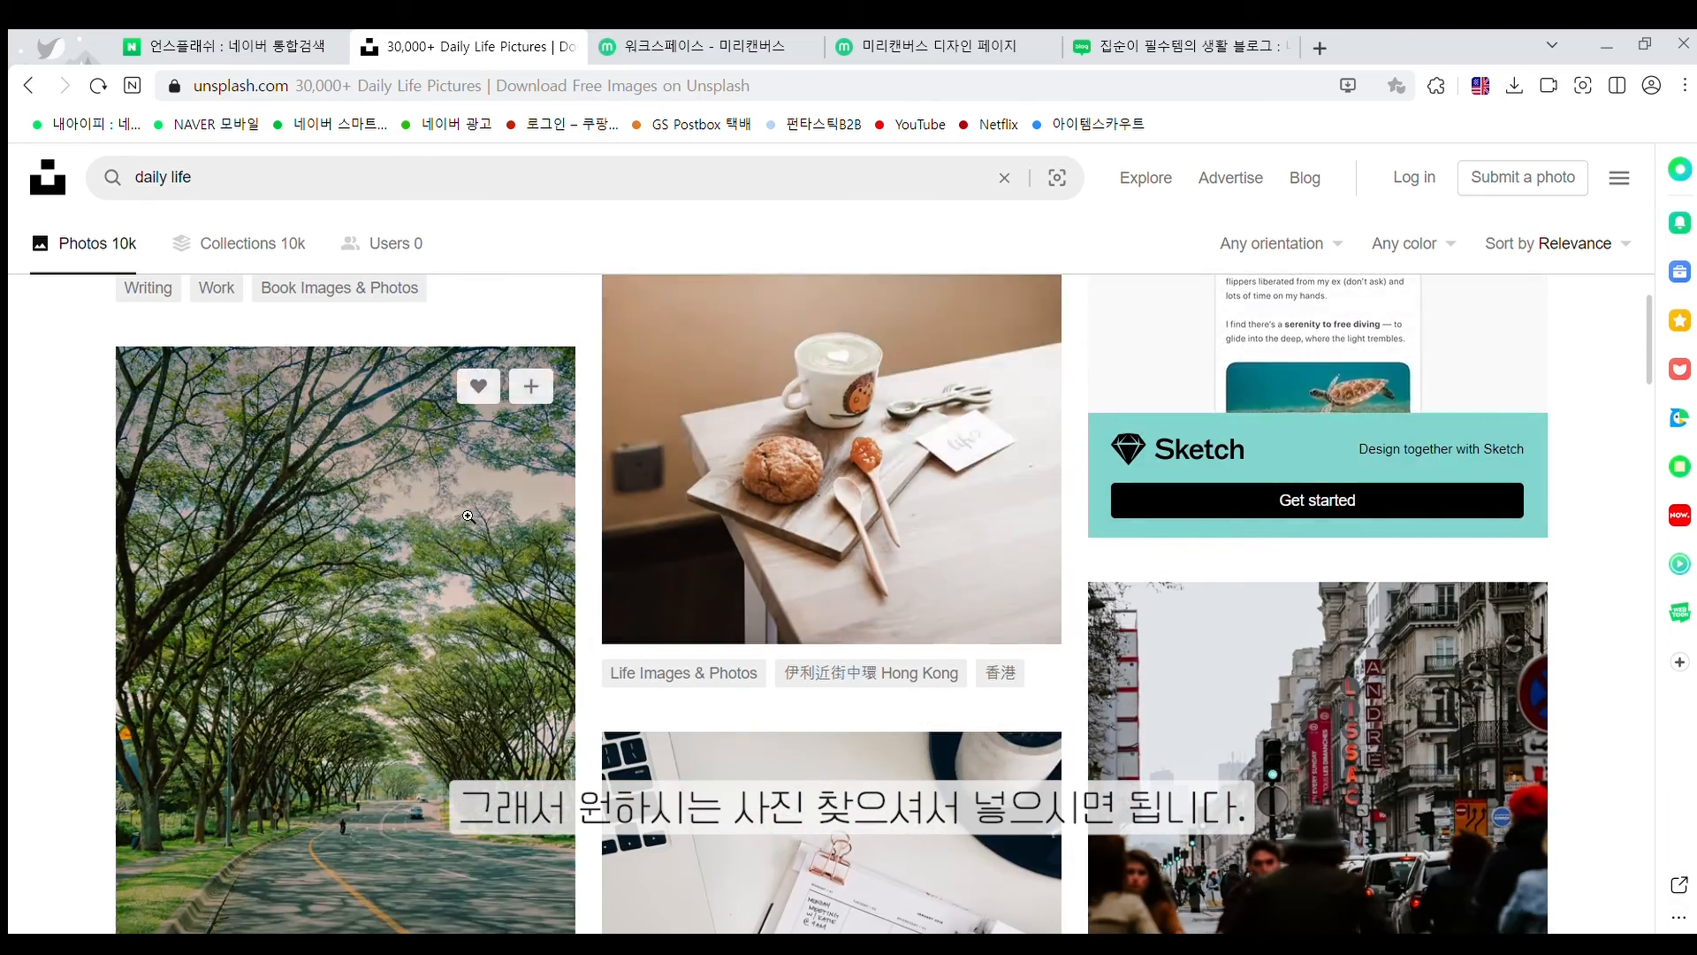
pyautogui.scroll(-4, 574, 504)
pyautogui.scroll(-4, 574, 505)
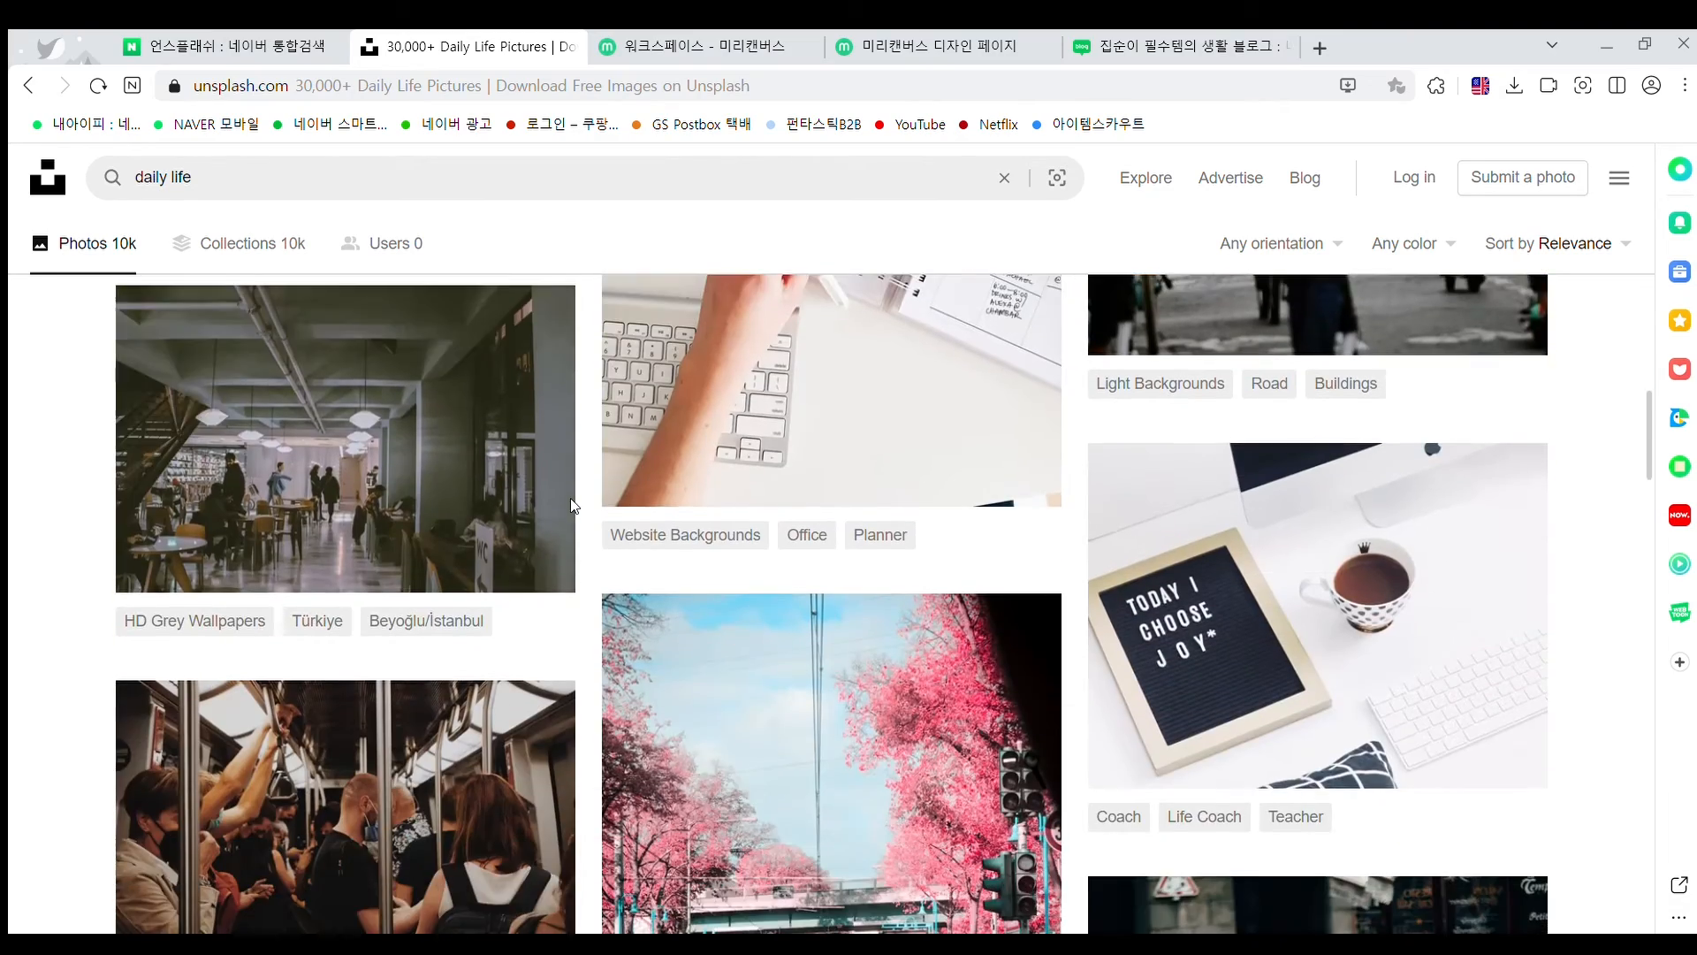
pyautogui.scroll(-4, 567, 482)
pyautogui.scroll(-15, 567, 479)
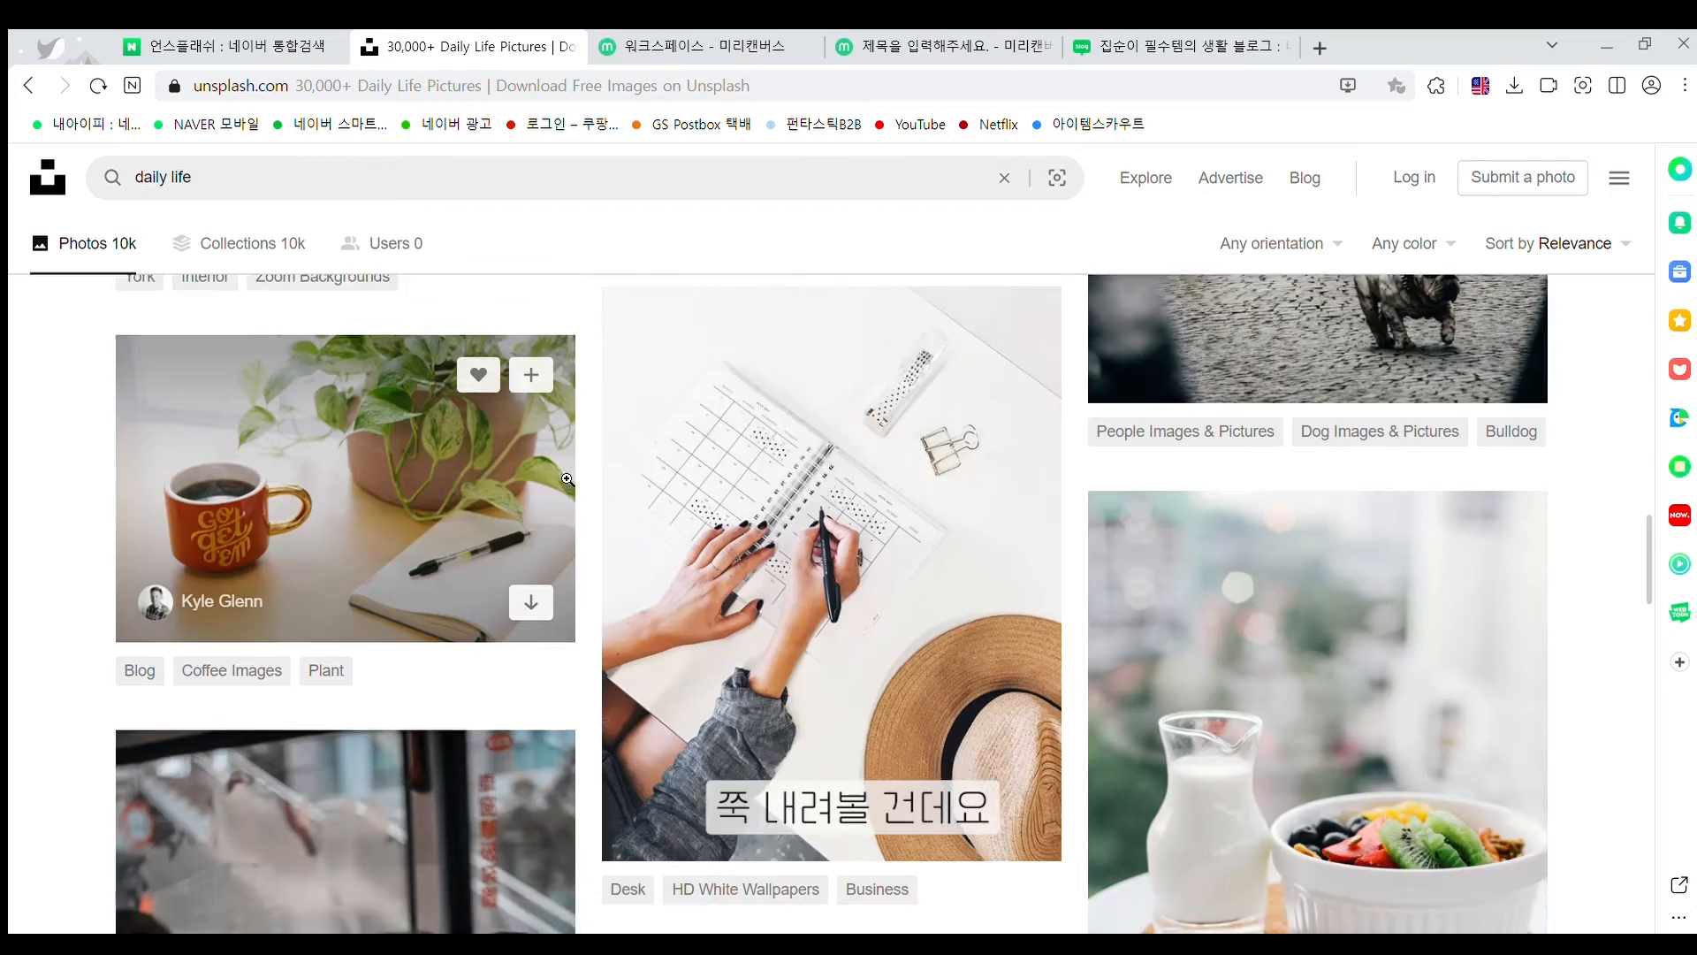
pyautogui.scroll(-8, 561, 478)
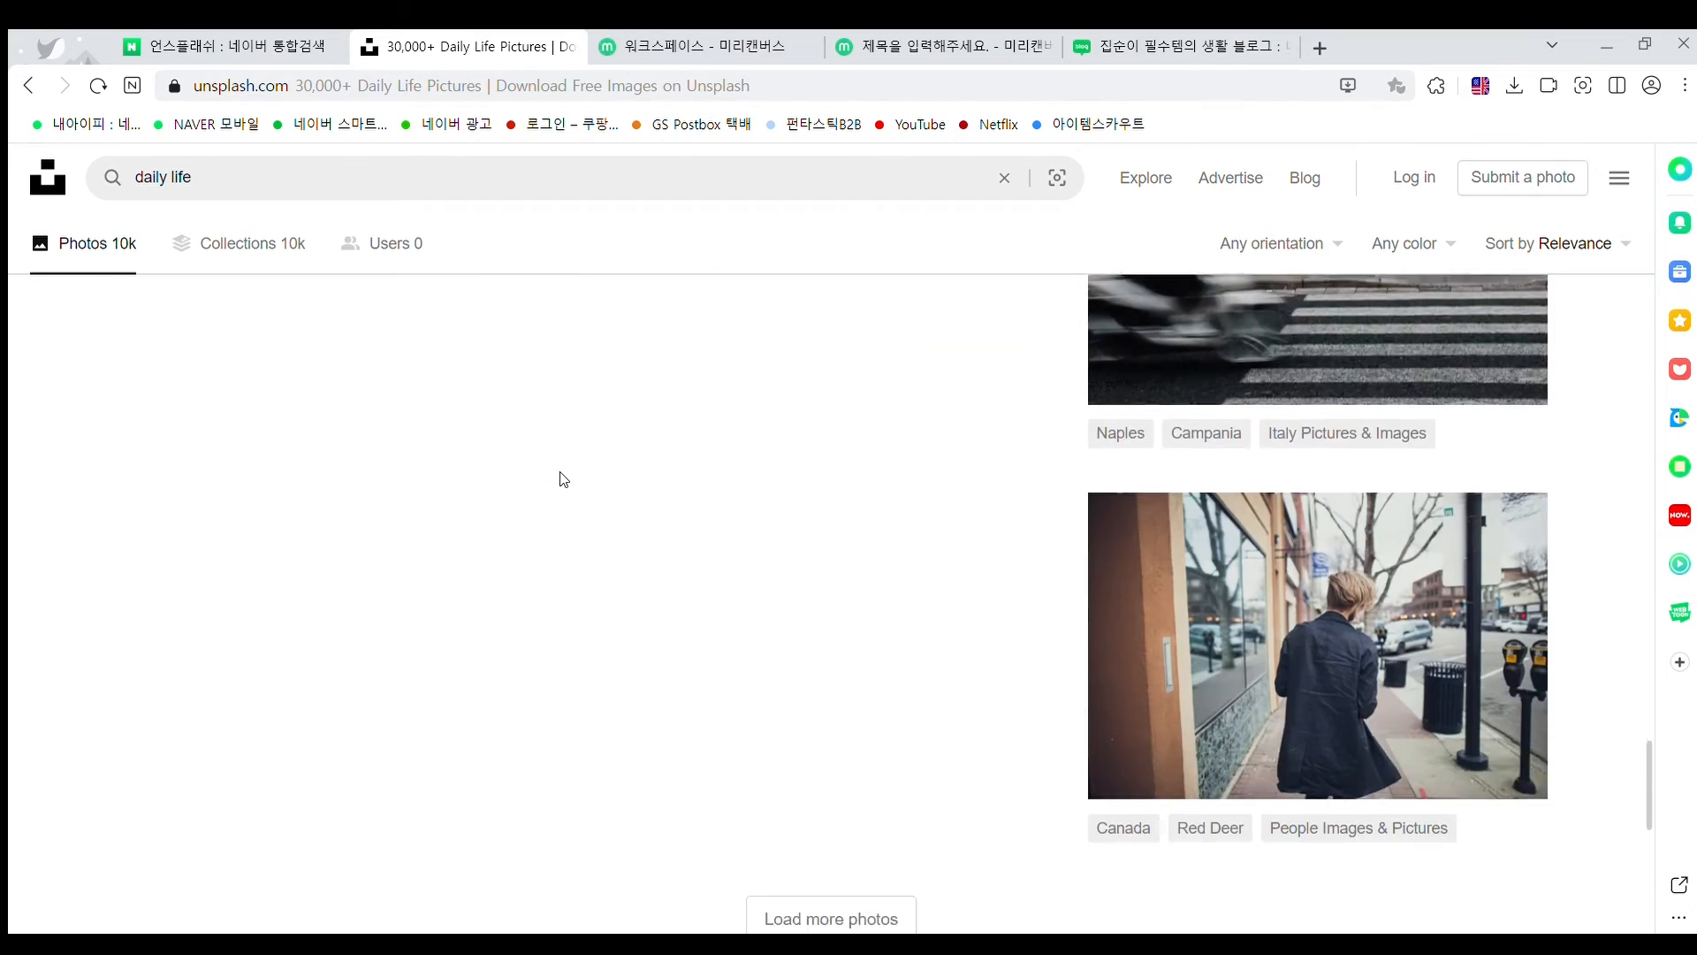
pyautogui.click(815, 608)
# Open the perfume, sunglasses and card-deck flat-lay photo from the results
pyautogui.scroll(-10, 697, 530)
pyautogui.scroll(-7, 697, 530)
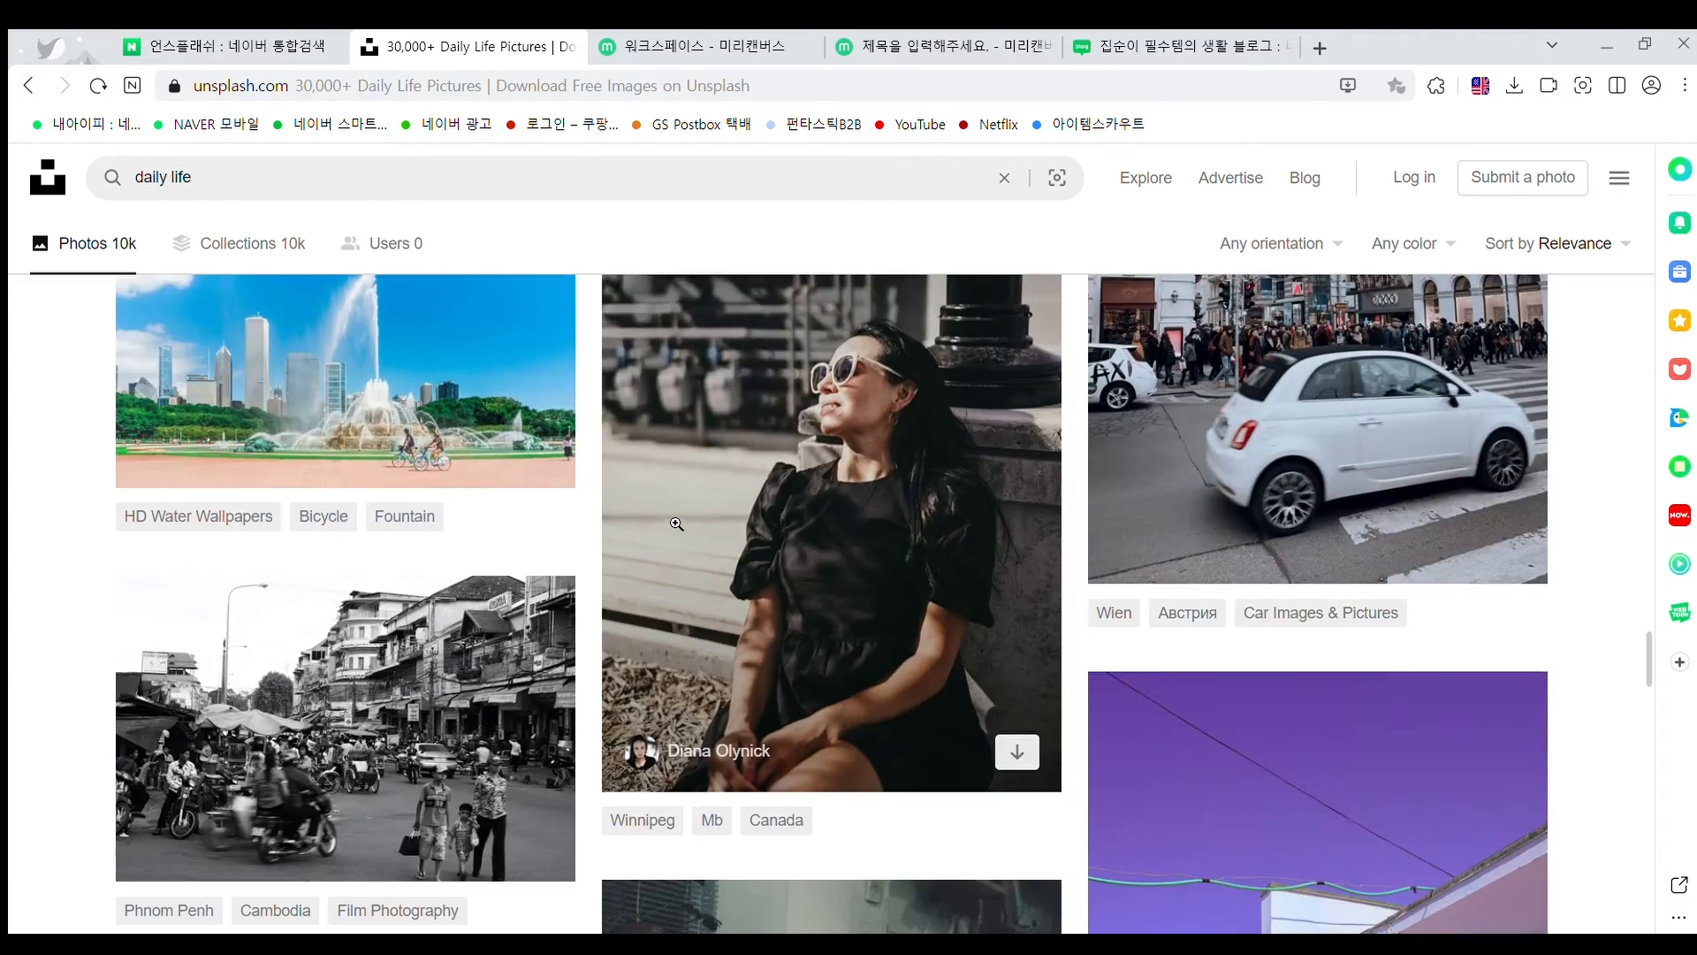
pyautogui.scroll(4, 487, 520)
pyautogui.scroll(-5, 606, 529)
pyautogui.scroll(-15, 606, 528)
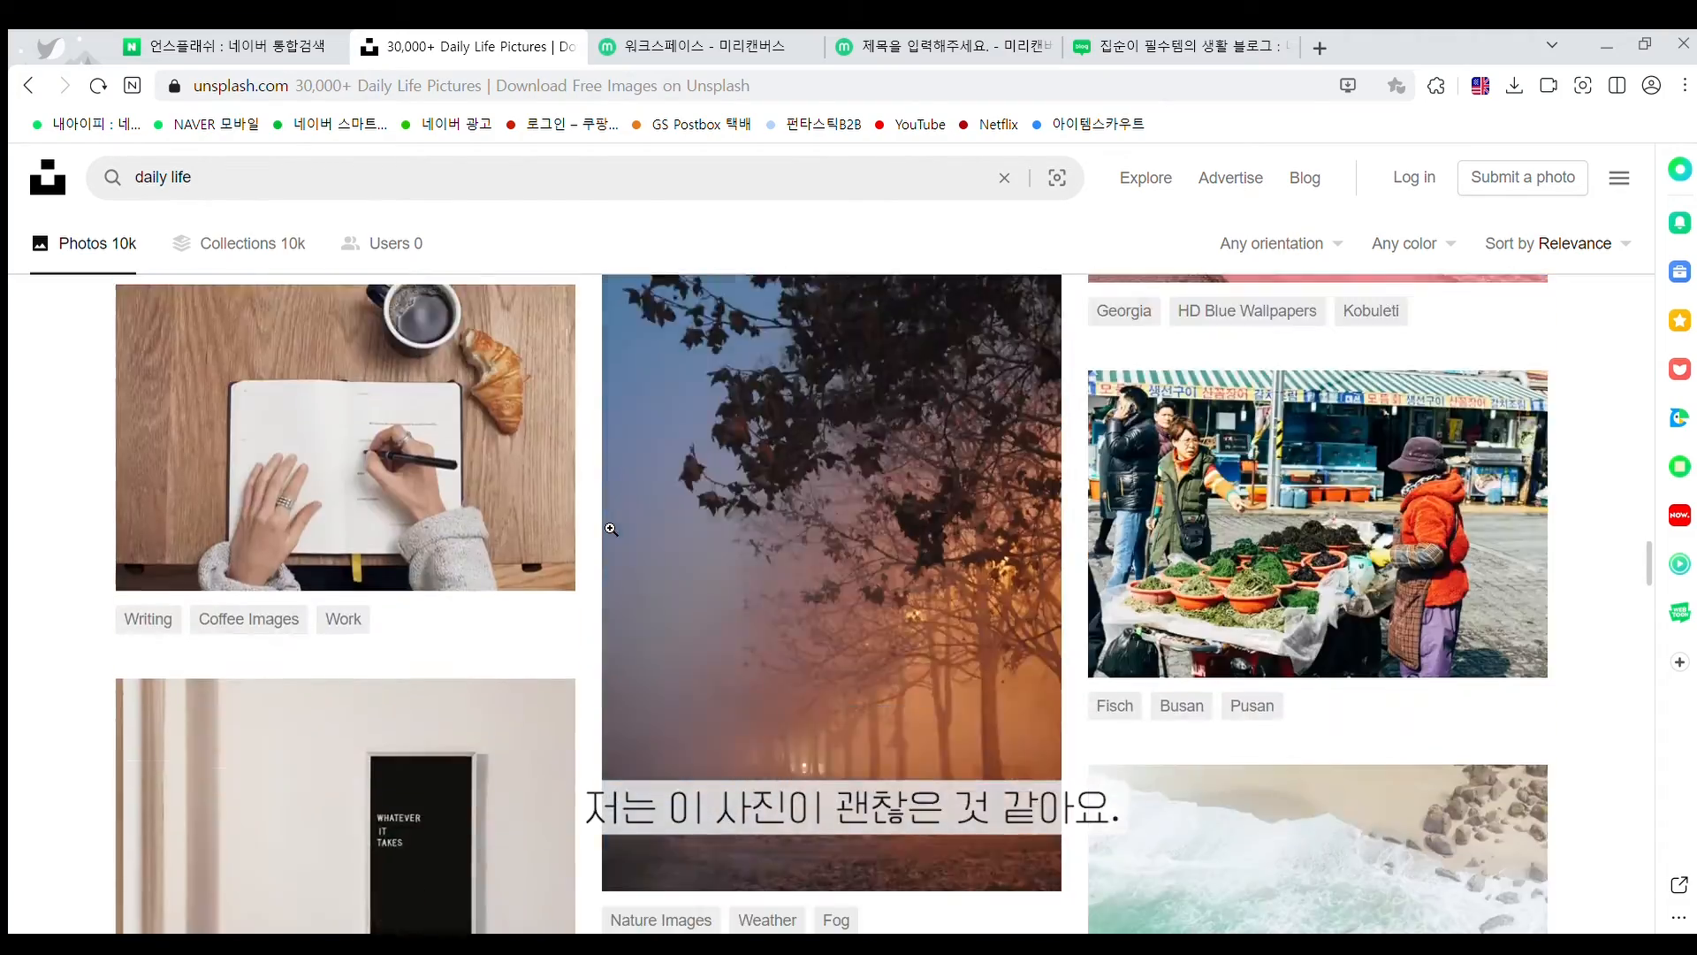
pyautogui.scroll(-15, 610, 528)
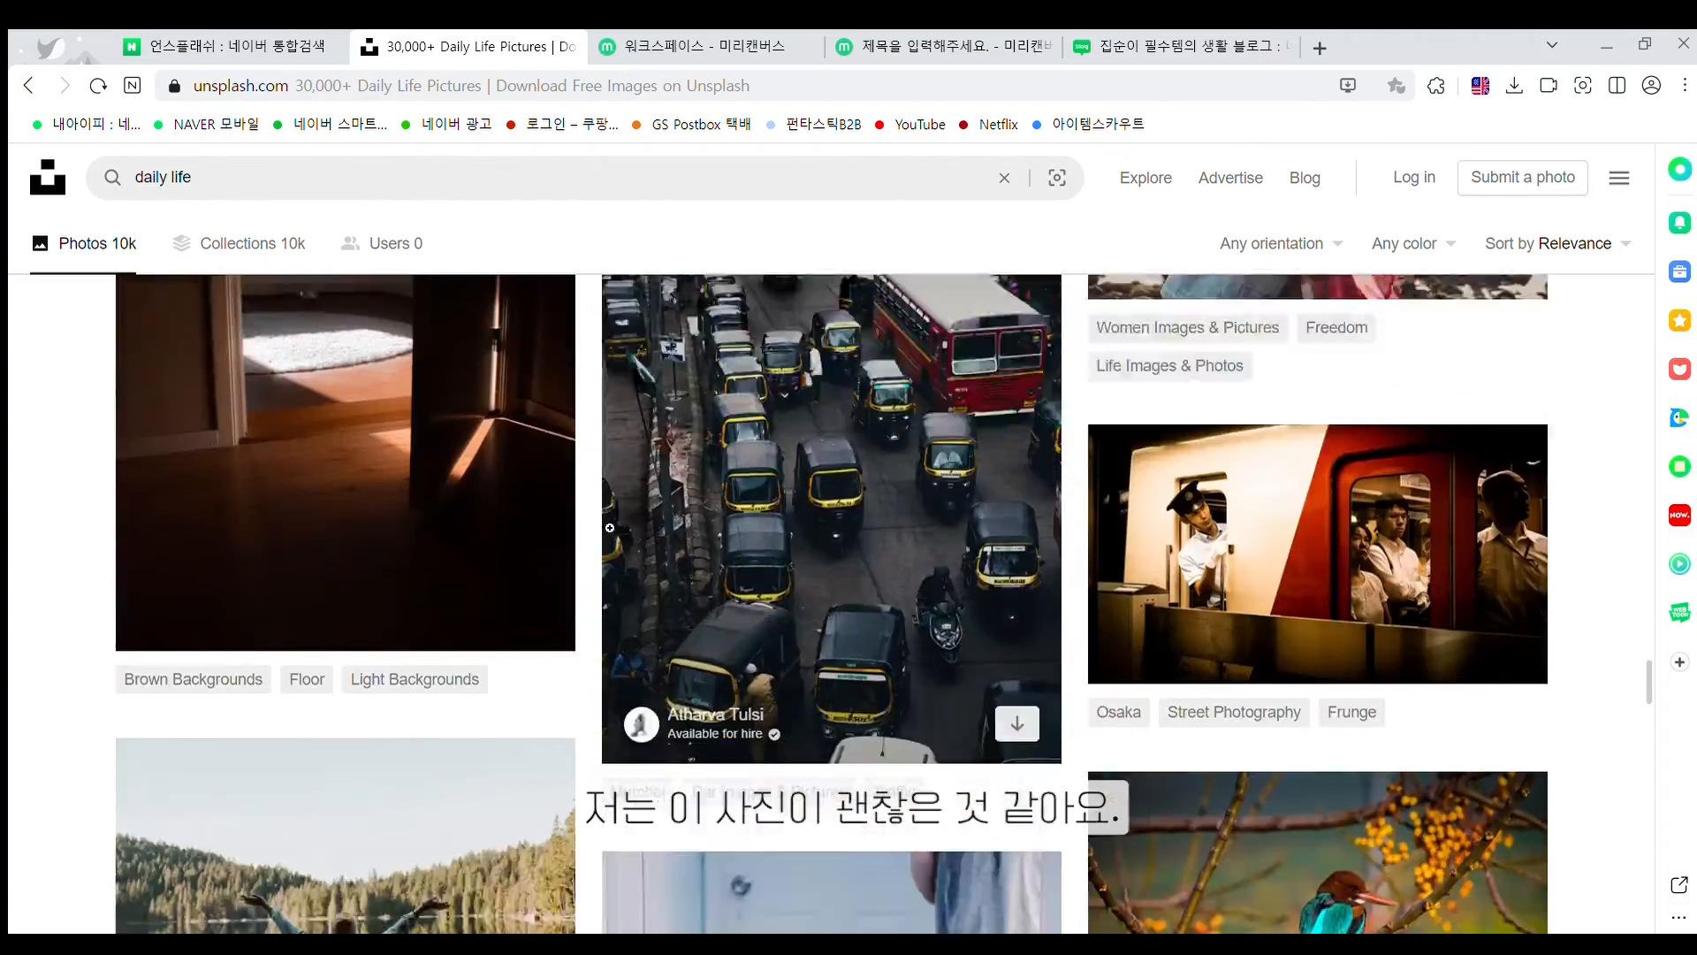
pyautogui.scroll(5, 611, 528)
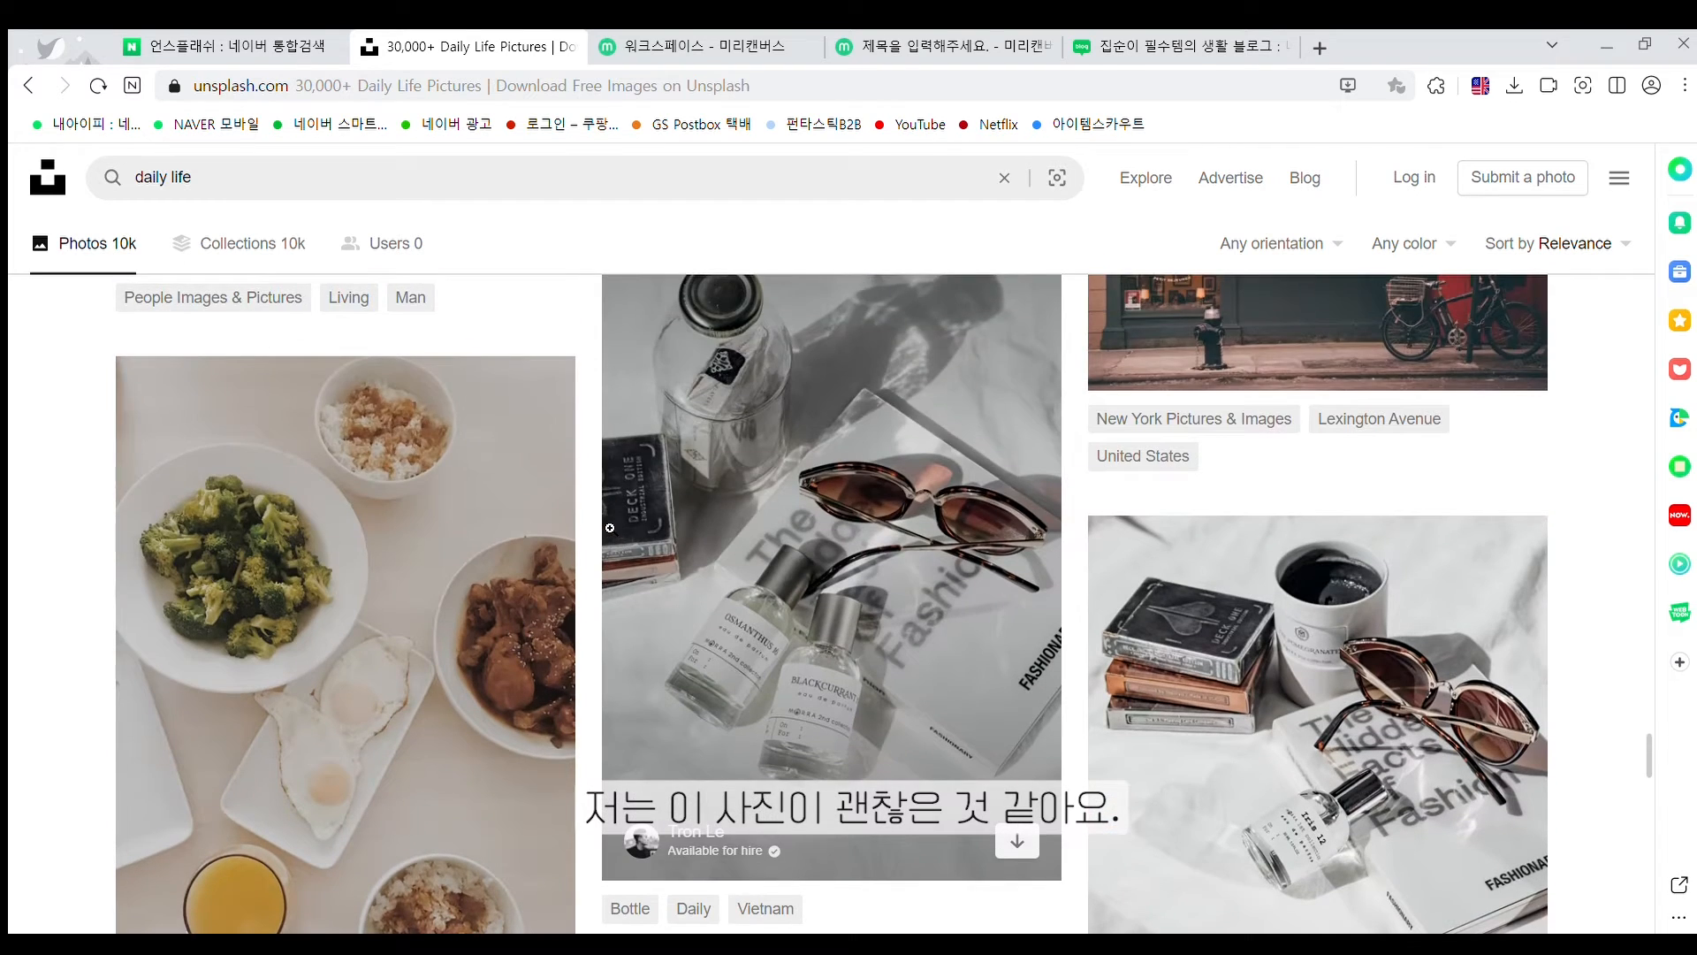
pyautogui.scroll(-3, 611, 529)
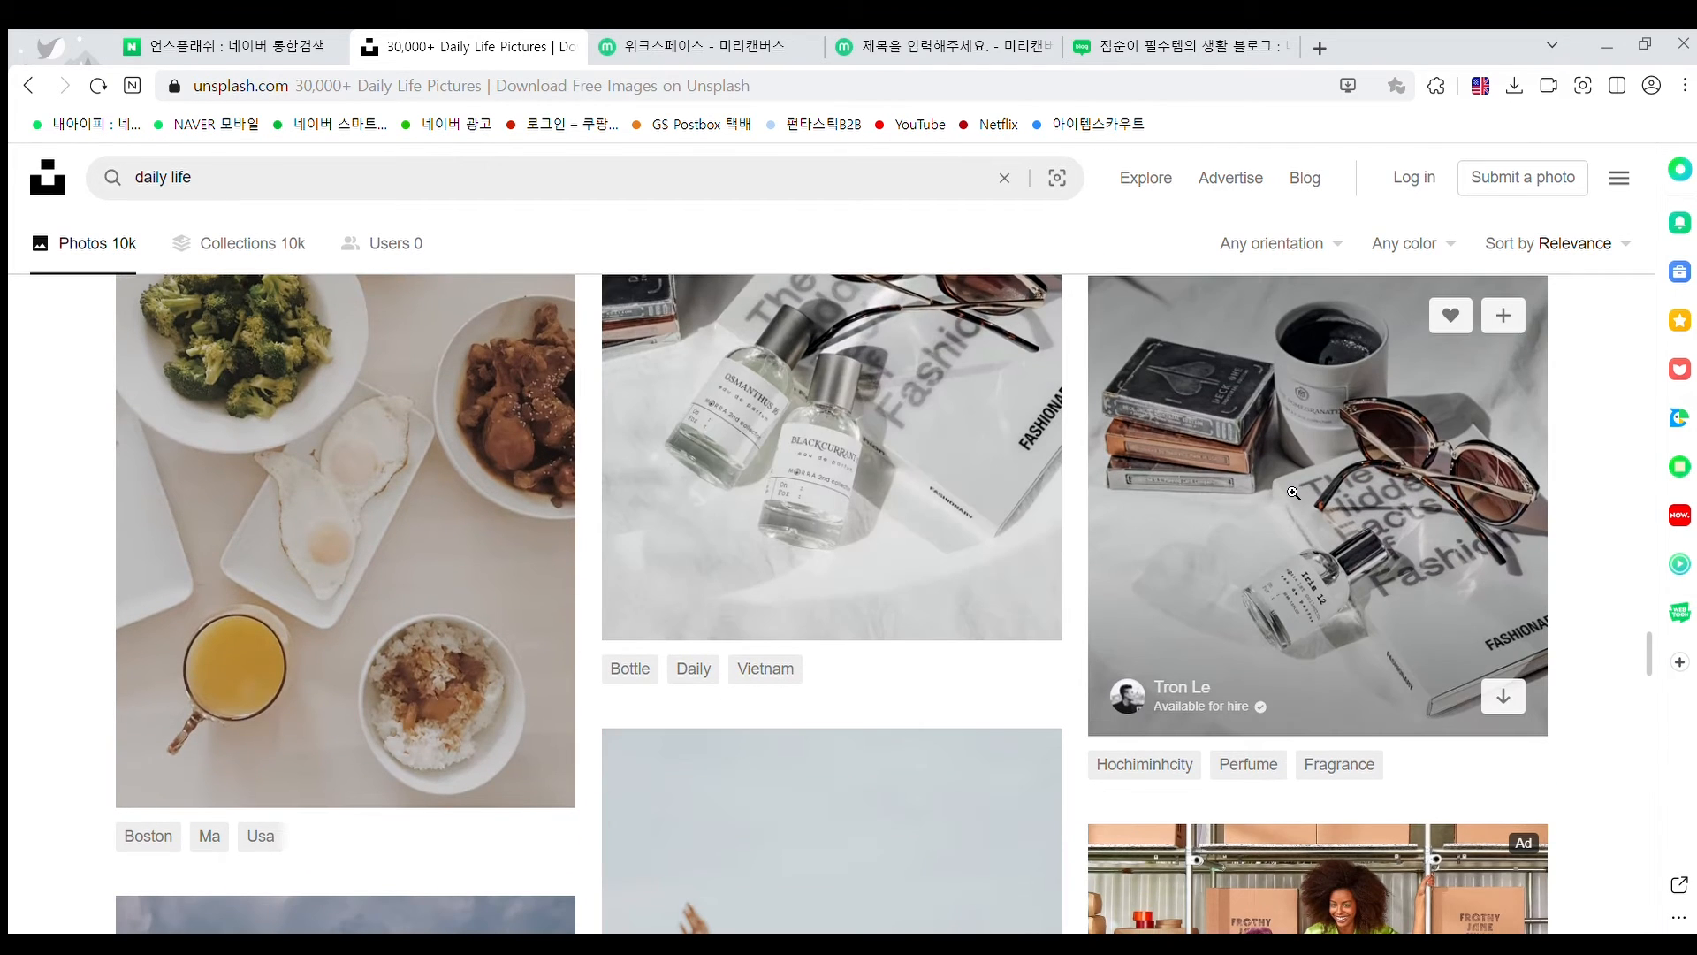
pyautogui.click(1290, 493)
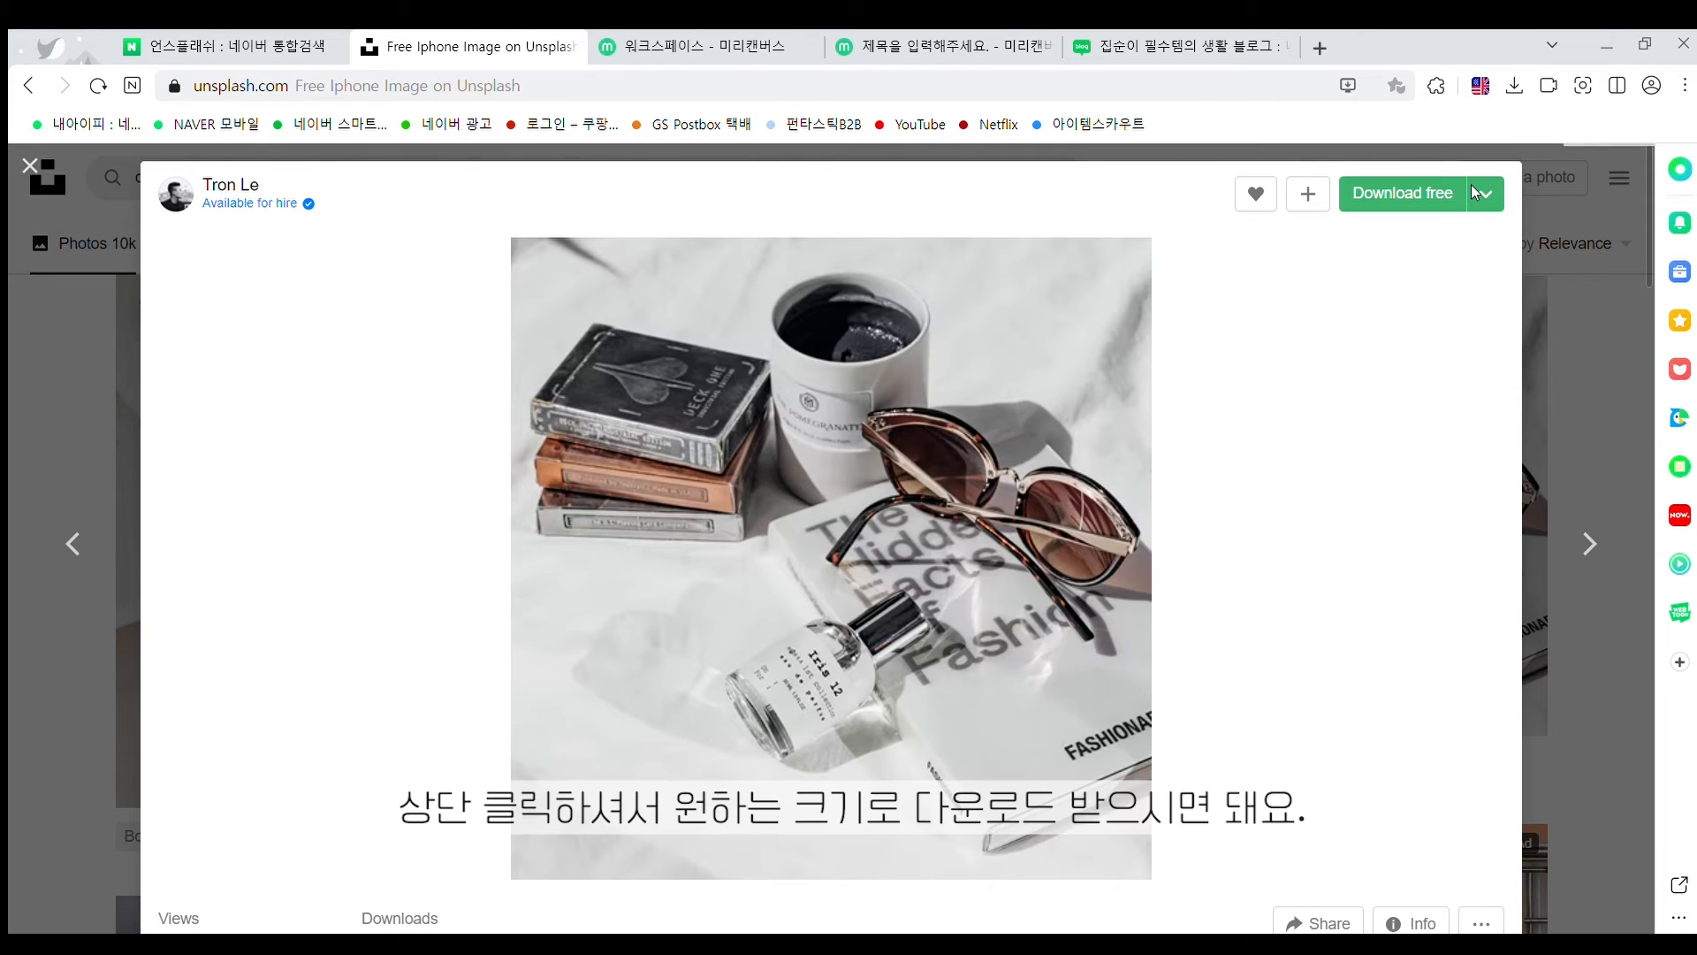
# Download the perfume flat-lay photo at Medium size and dismiss the Say thanks popup
pyautogui.click(1479, 193)
pyautogui.click(1413, 290)
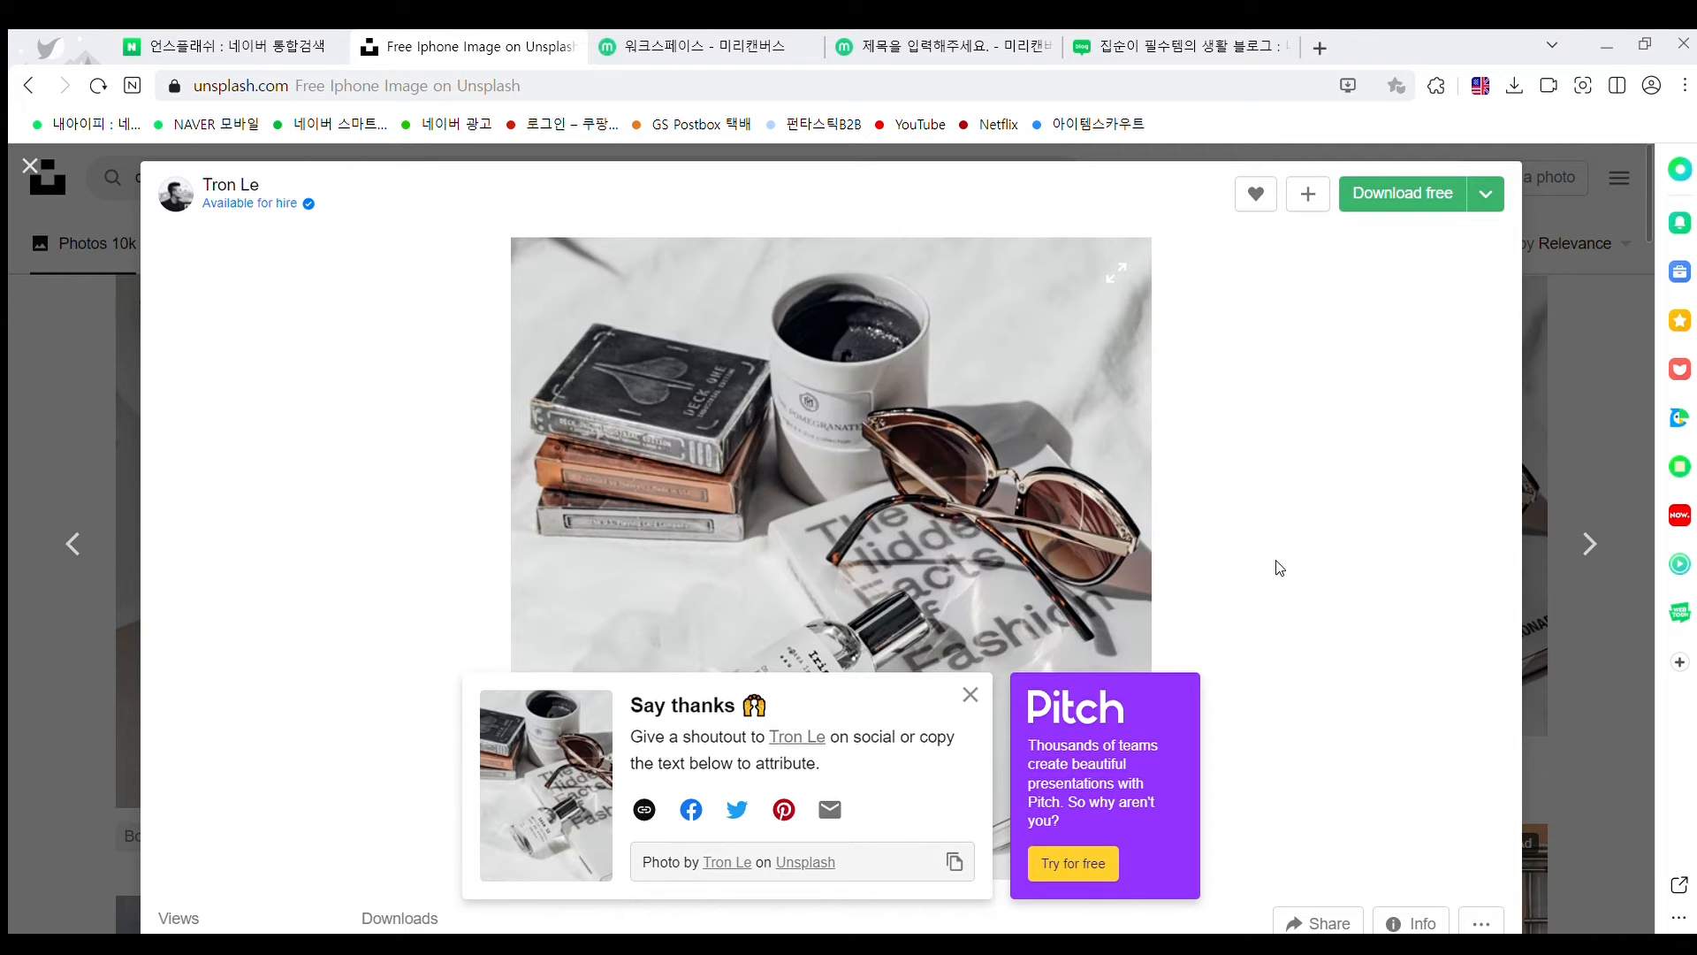
pyautogui.click(971, 692)
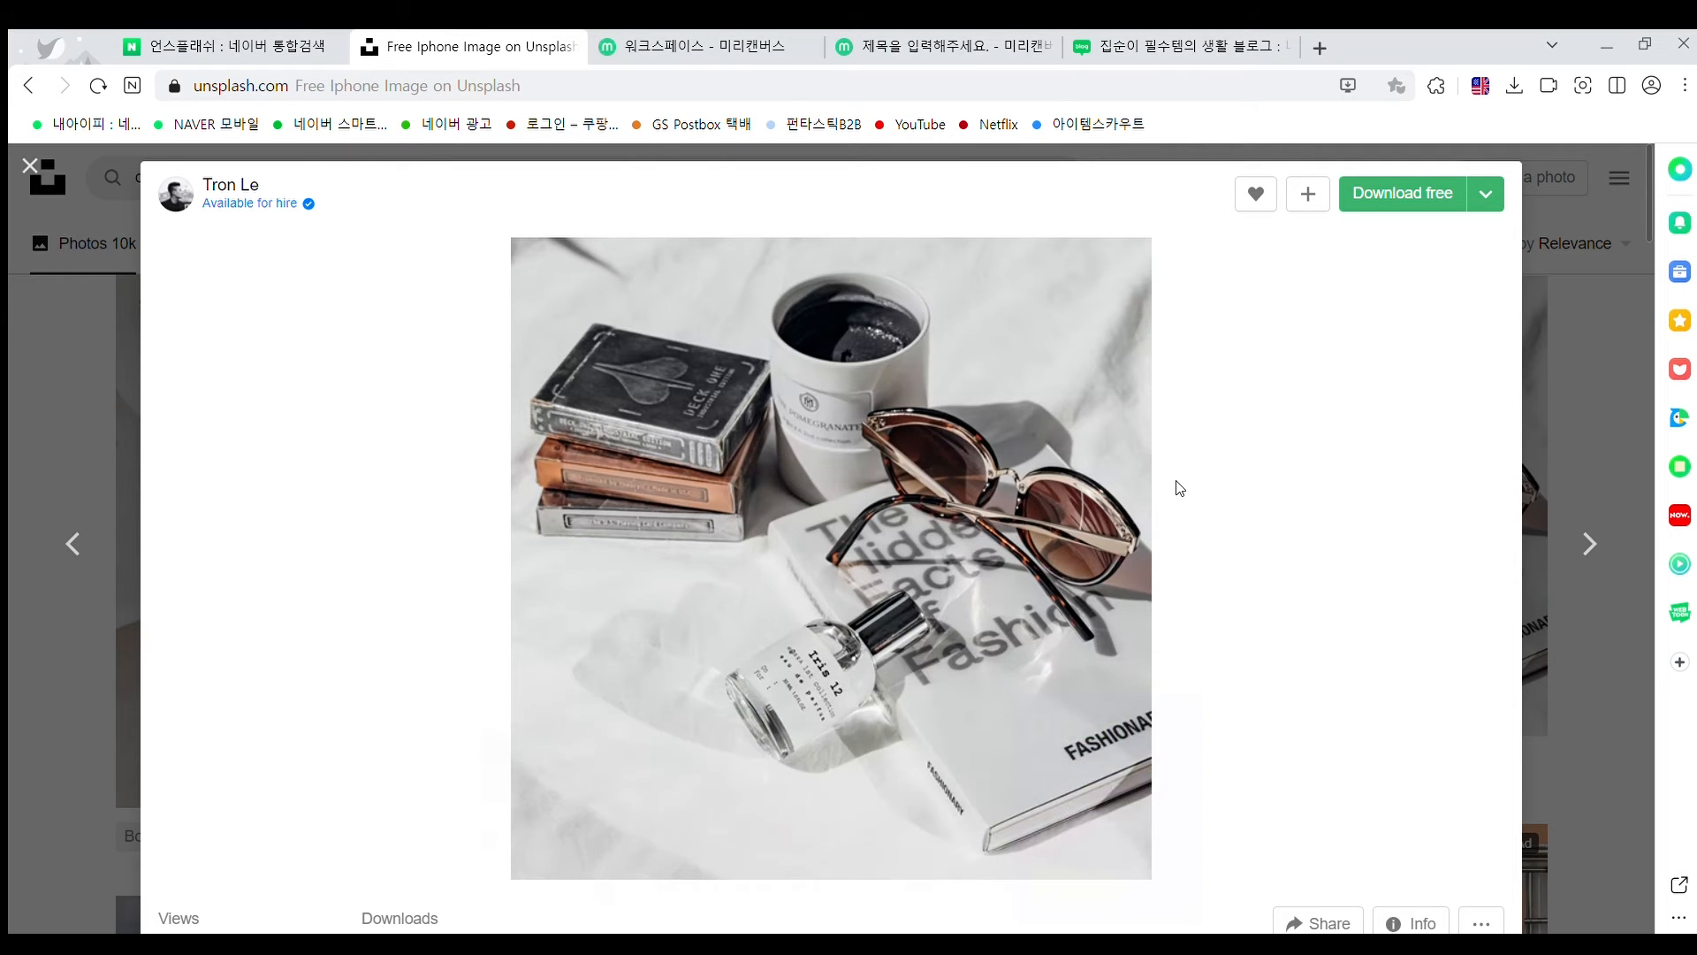
# Open the related black-mules-on-ALLSAINTS-bag photo and download it at Medium (1920x2919)
pyautogui.scroll(-6, 1178, 492)
pyautogui.scroll(-12, 1179, 491)
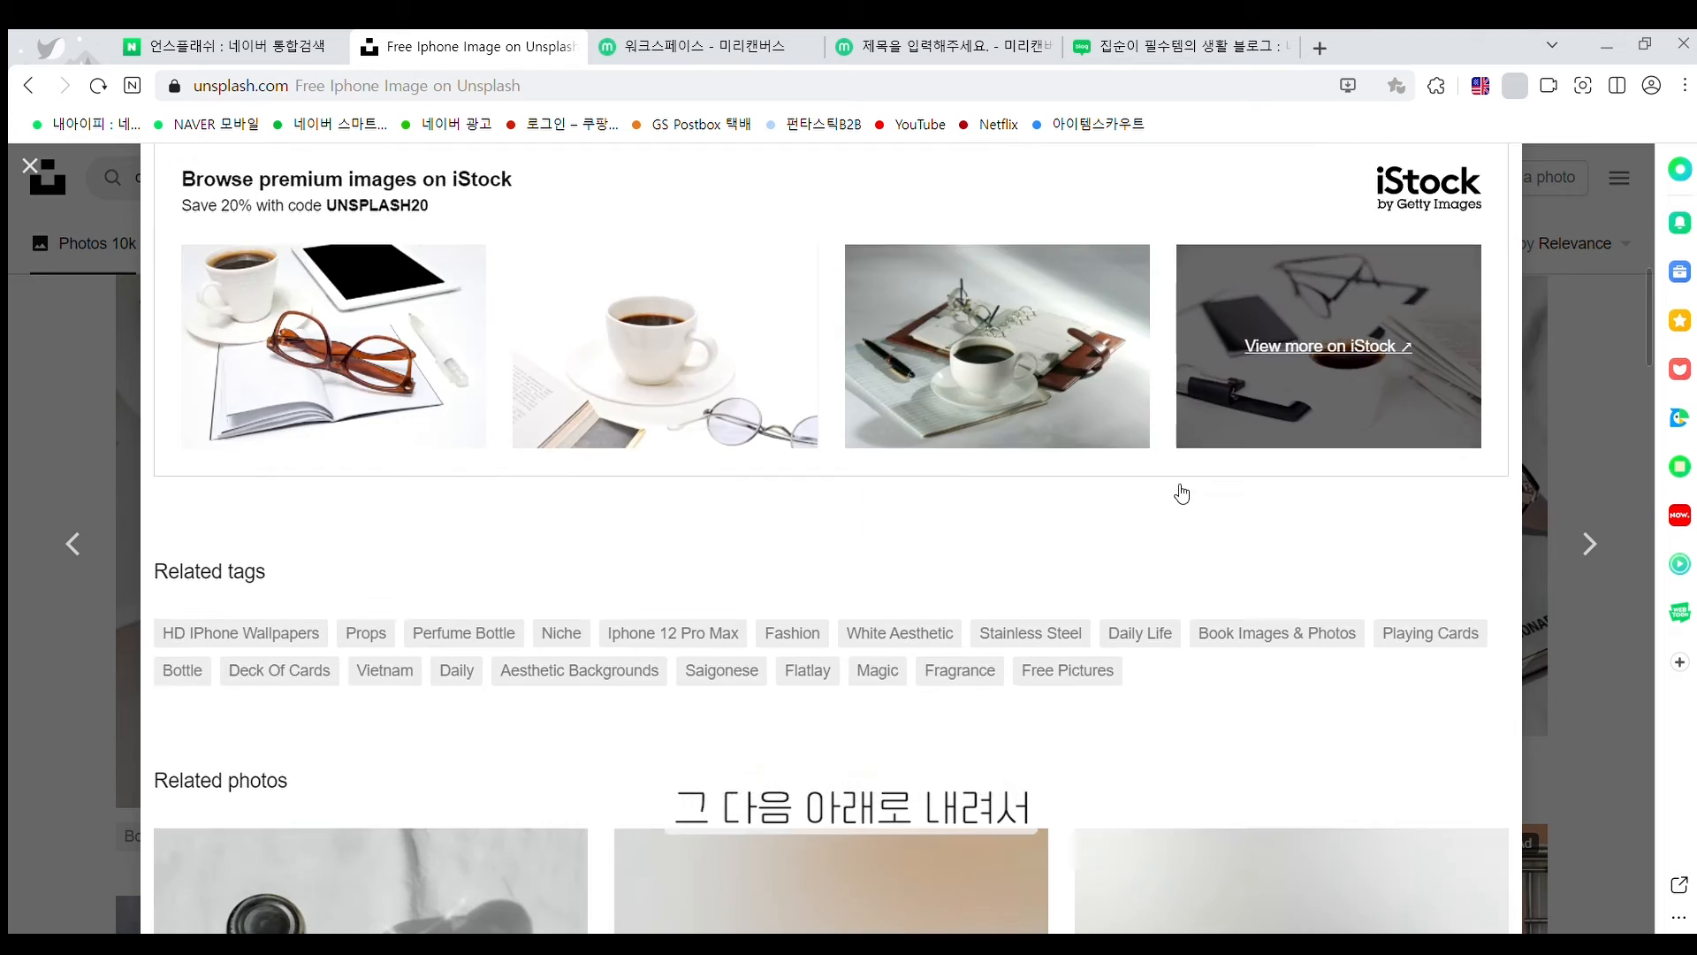
pyautogui.scroll(-10, 1181, 490)
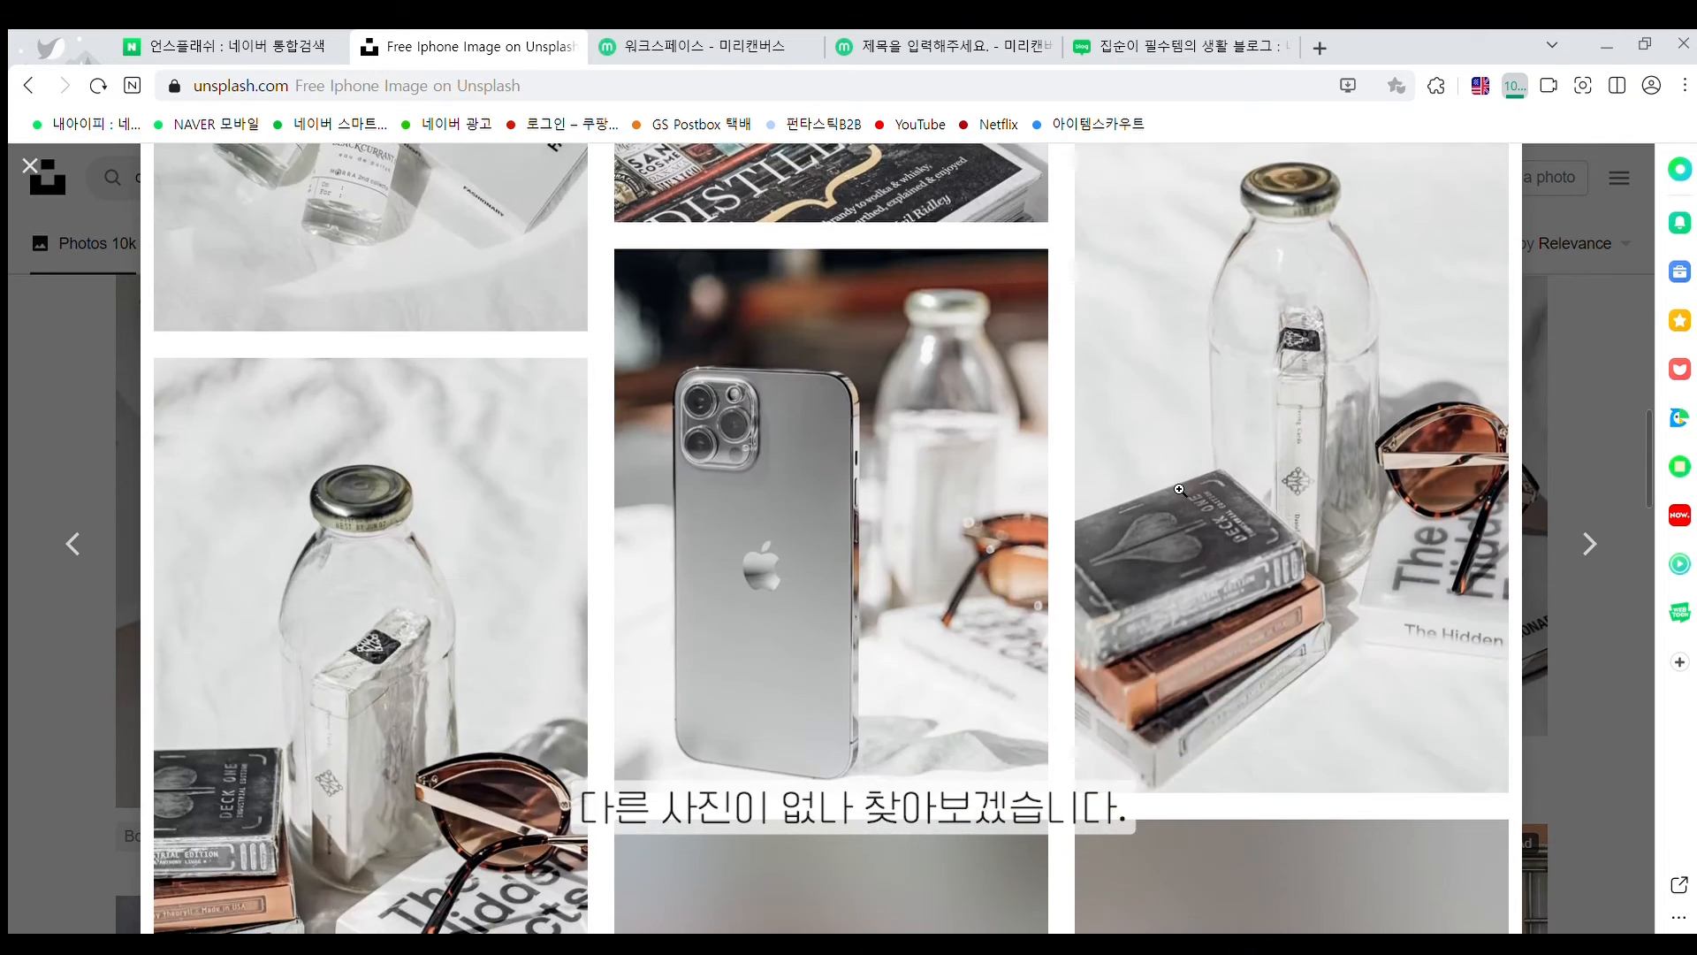
pyautogui.scroll(-5, 1180, 490)
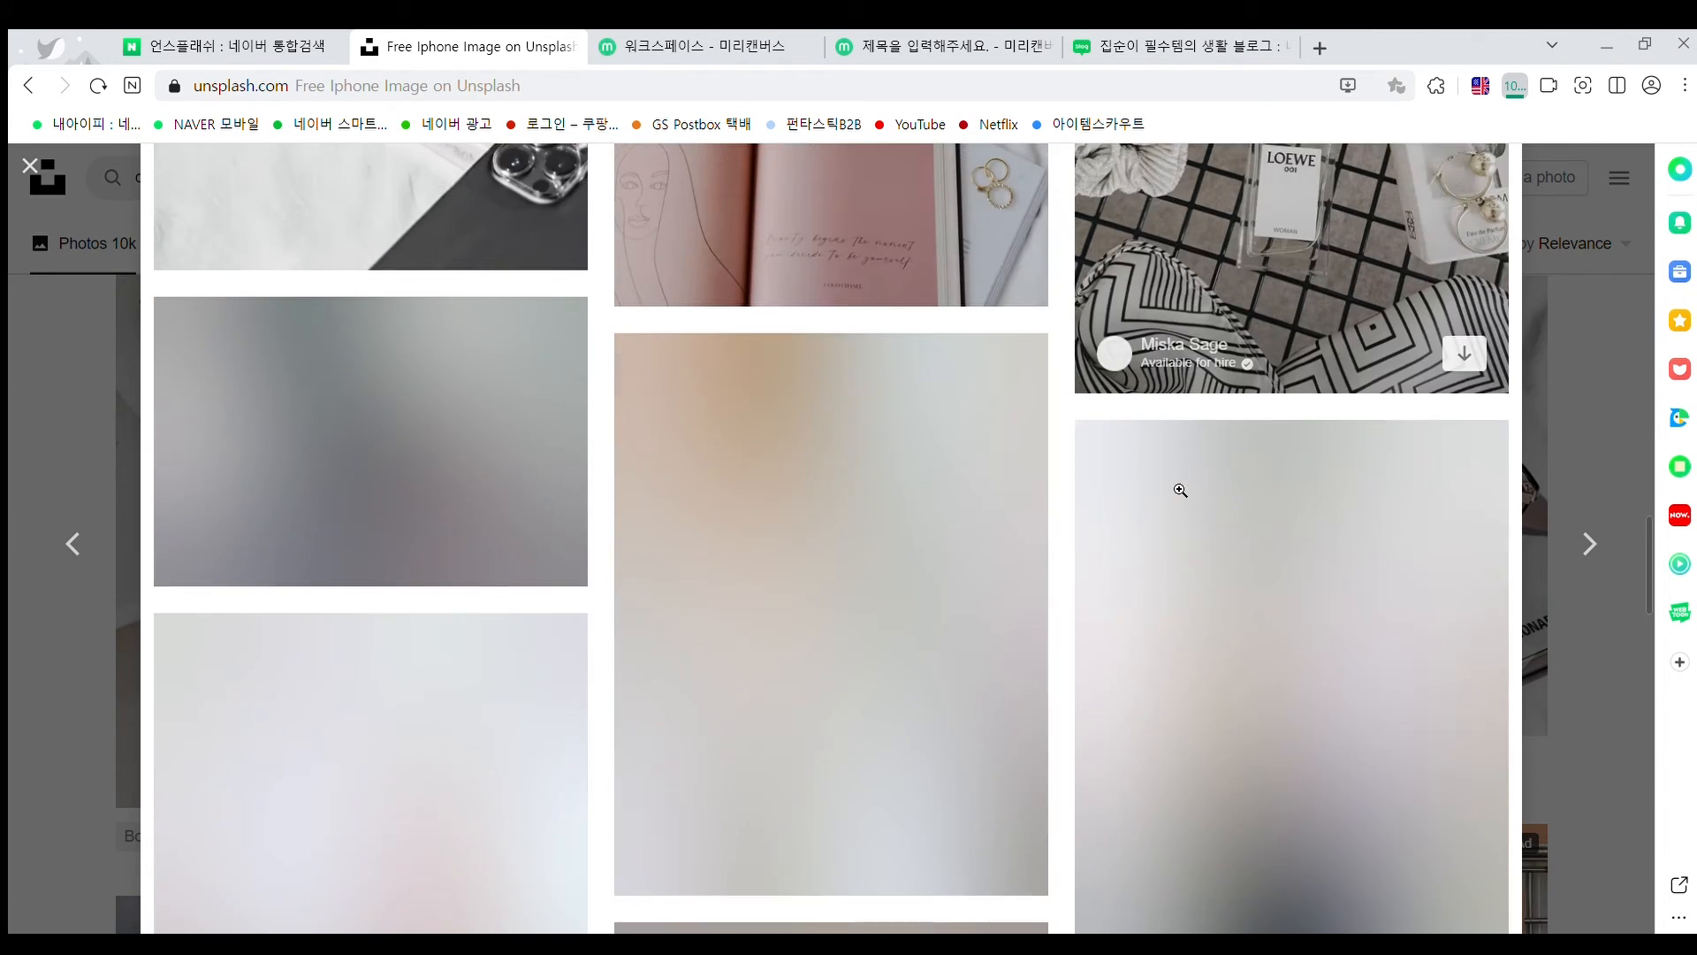
pyautogui.scroll(3, 1180, 489)
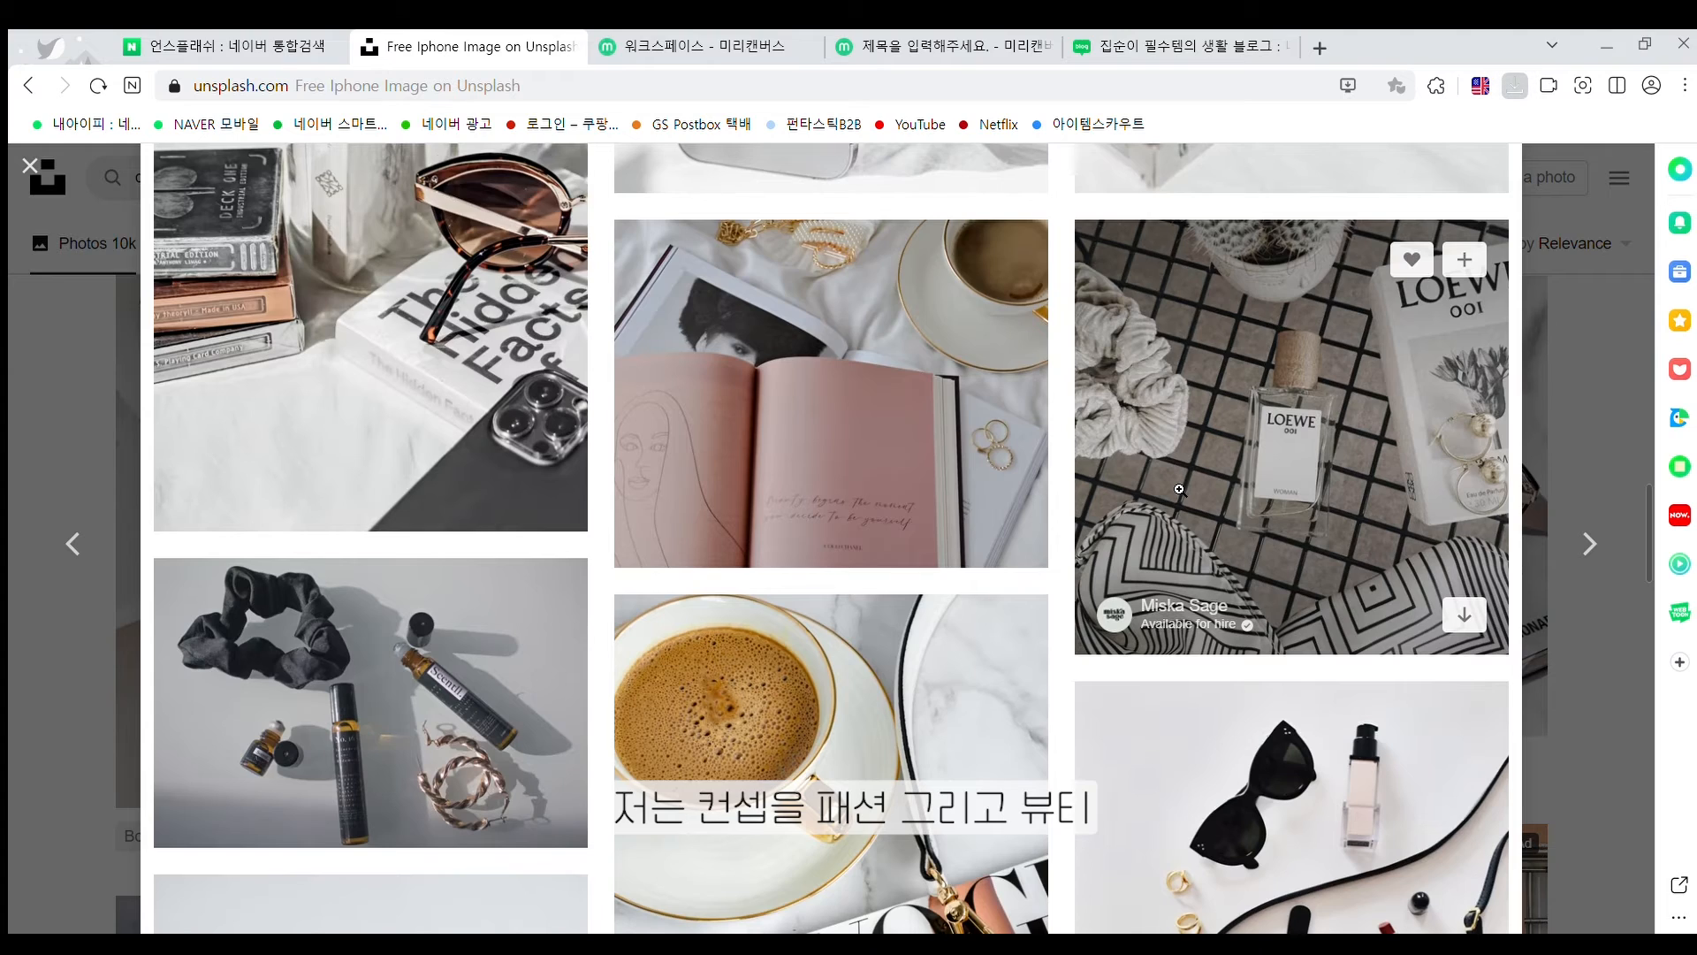
pyautogui.scroll(-12, 1180, 489)
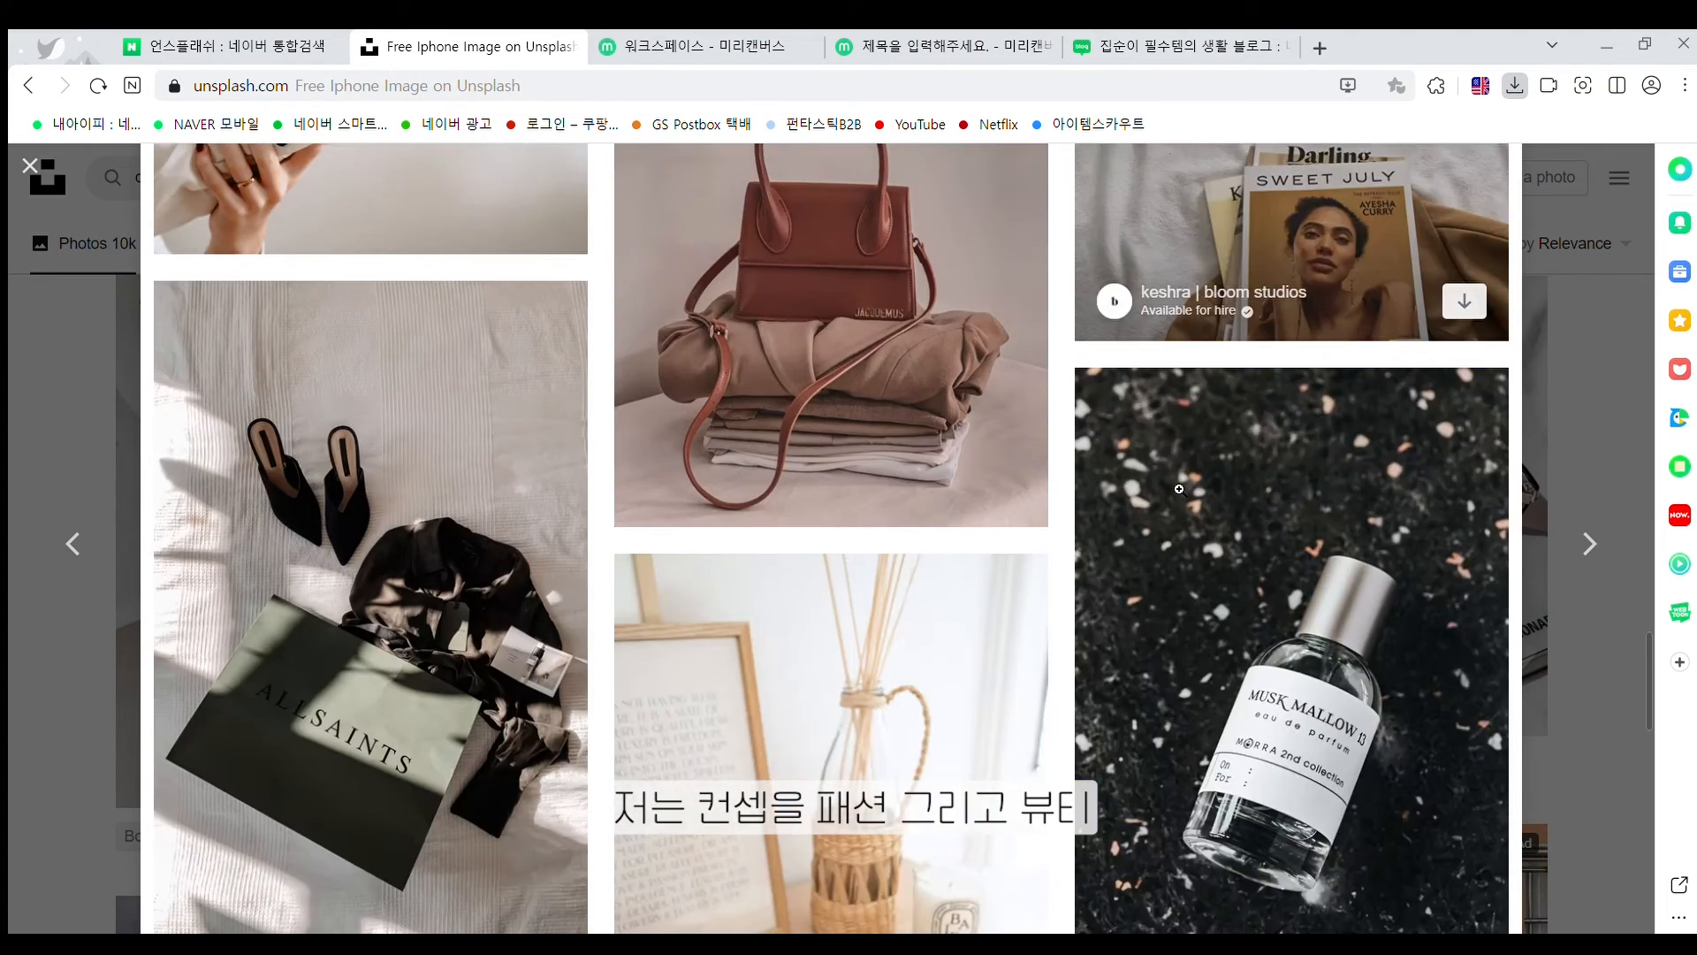
pyautogui.scroll(-3, 1179, 489)
pyautogui.scroll(10, 1179, 489)
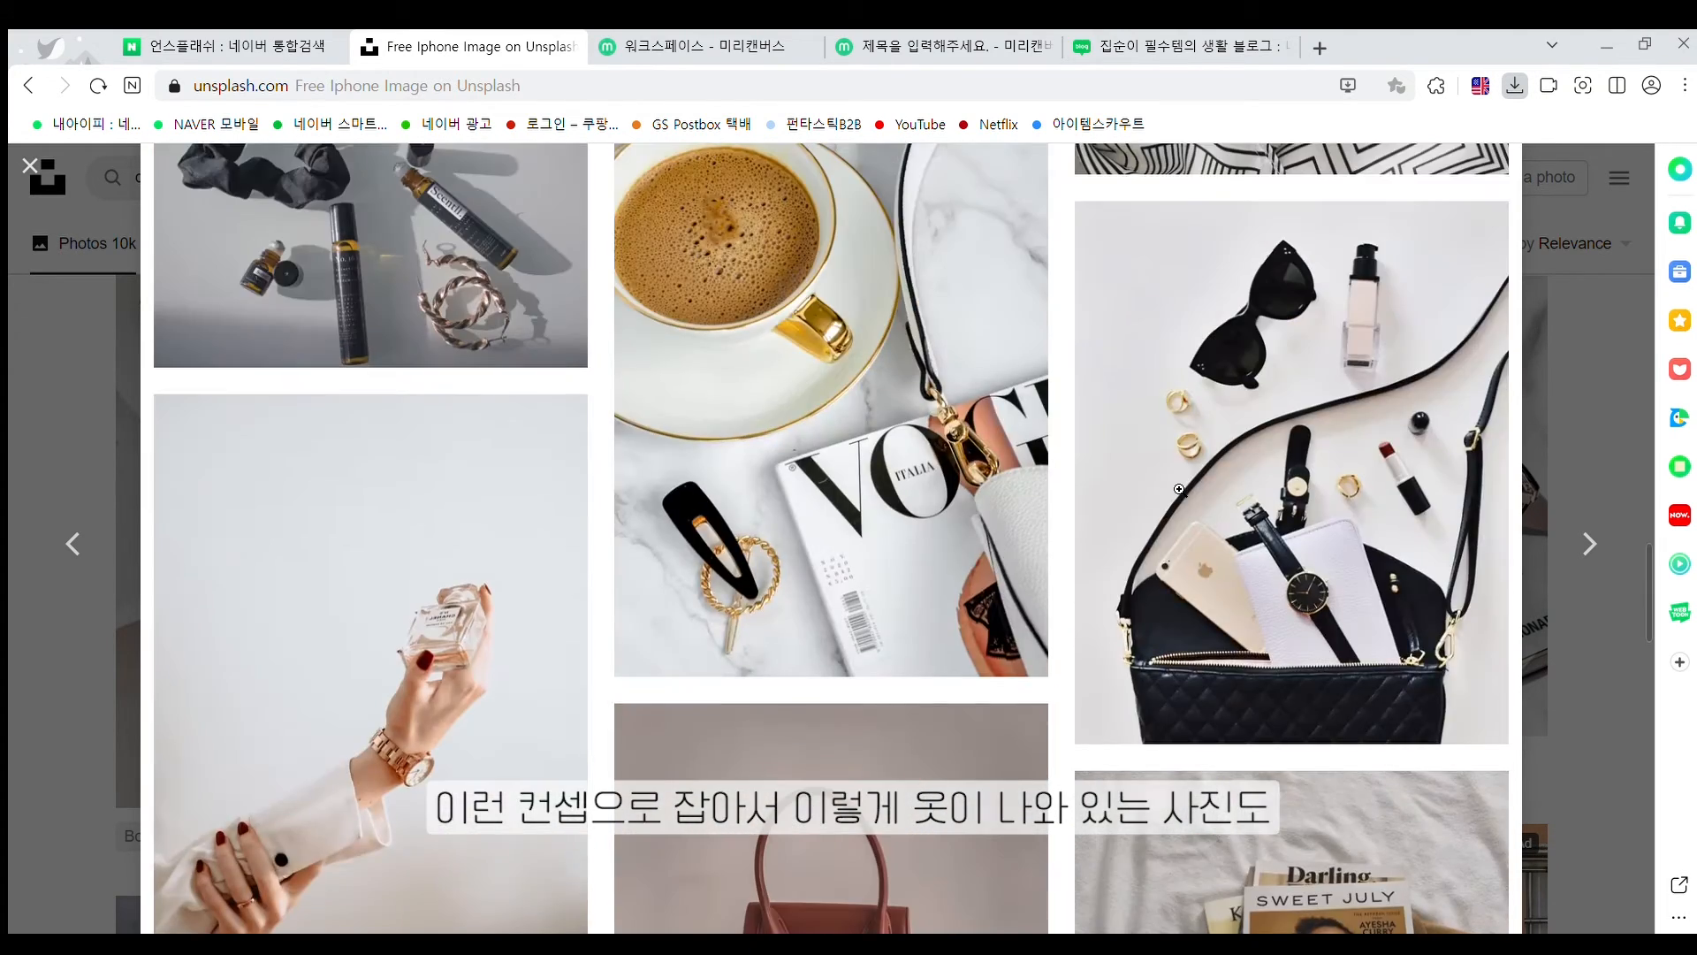
pyautogui.scroll(-8, 1179, 489)
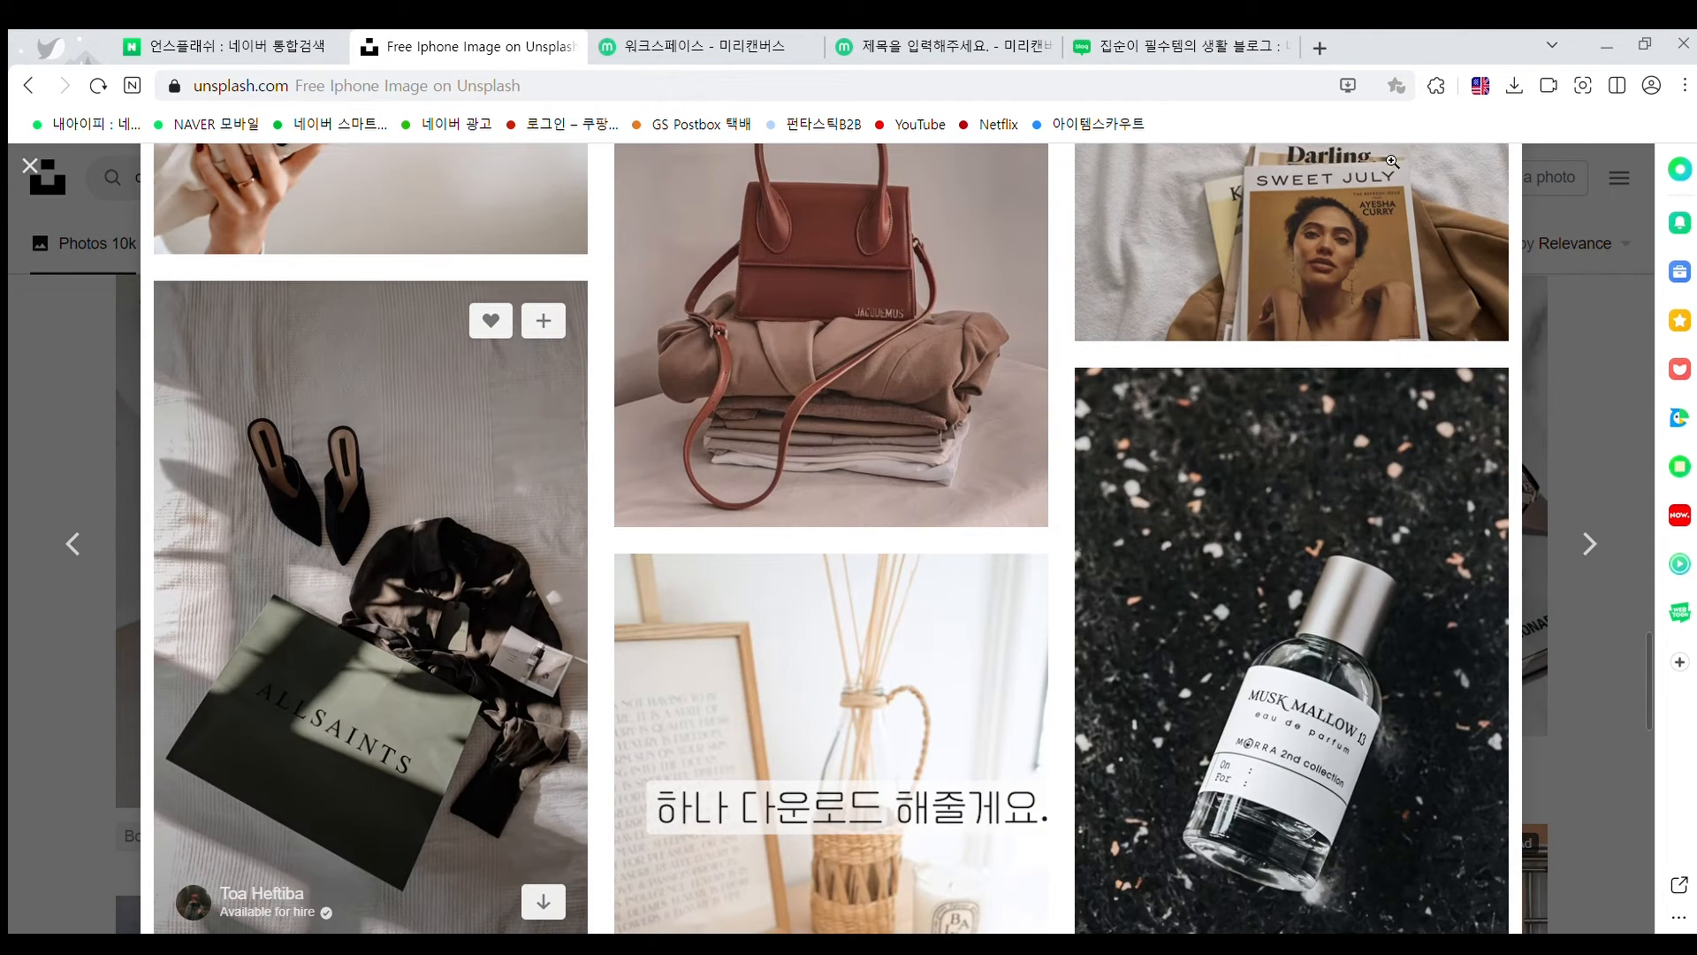
pyautogui.click(434, 437)
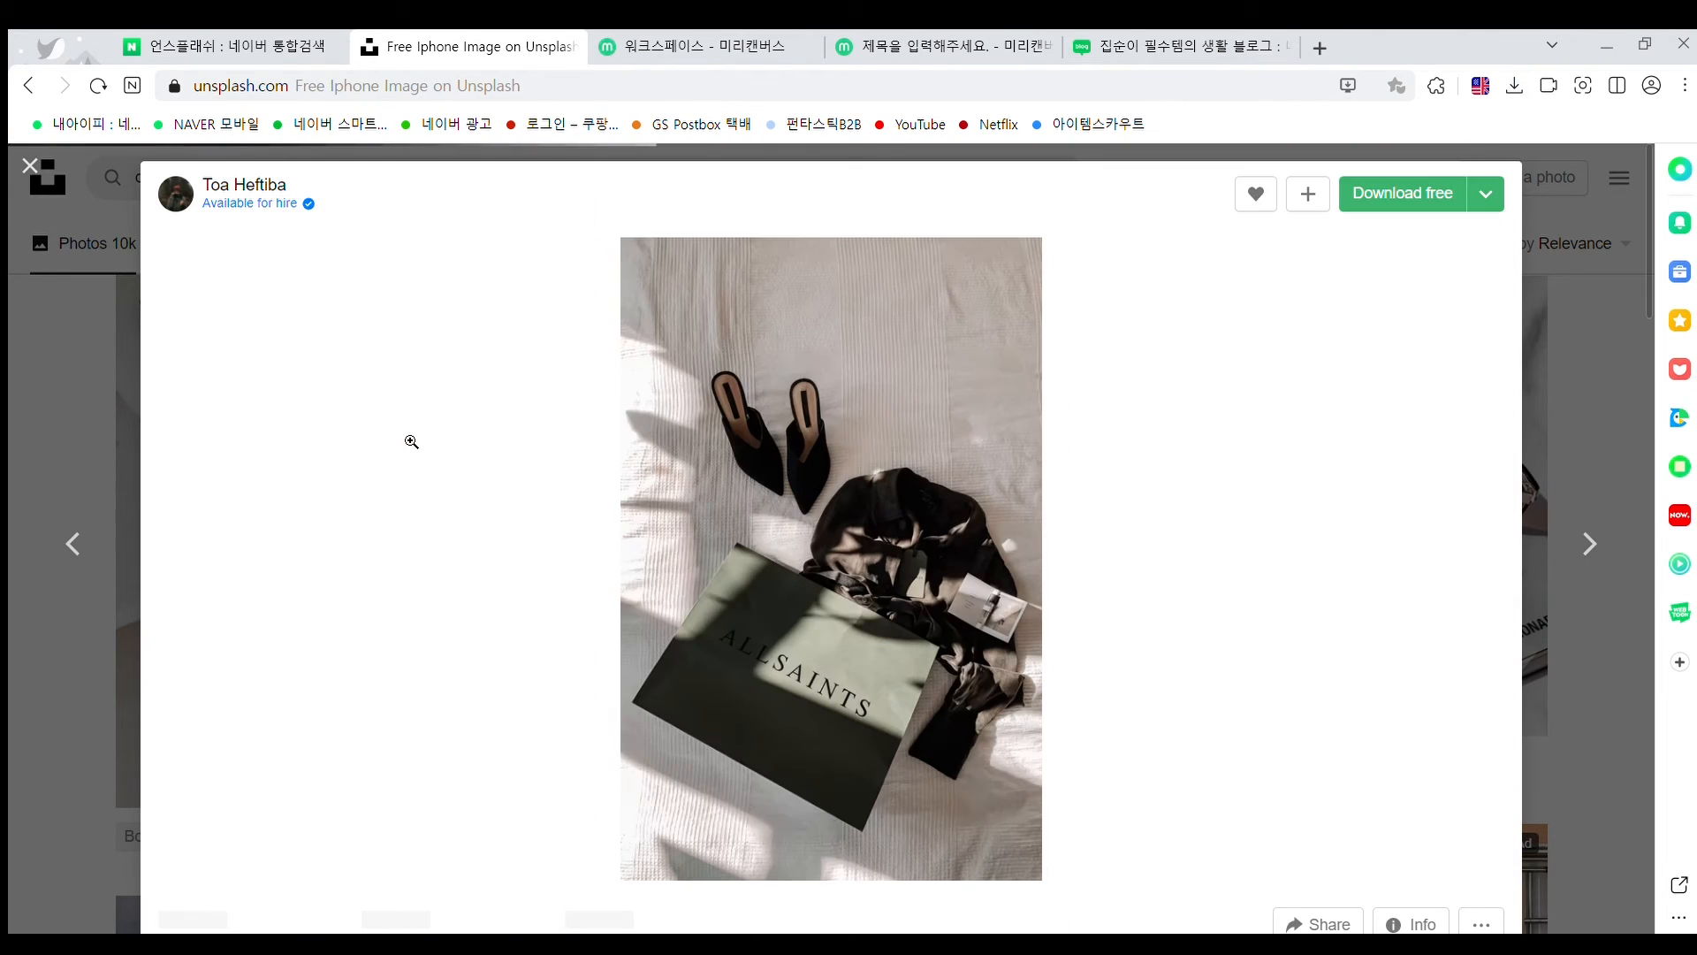
pyautogui.click(1485, 193)
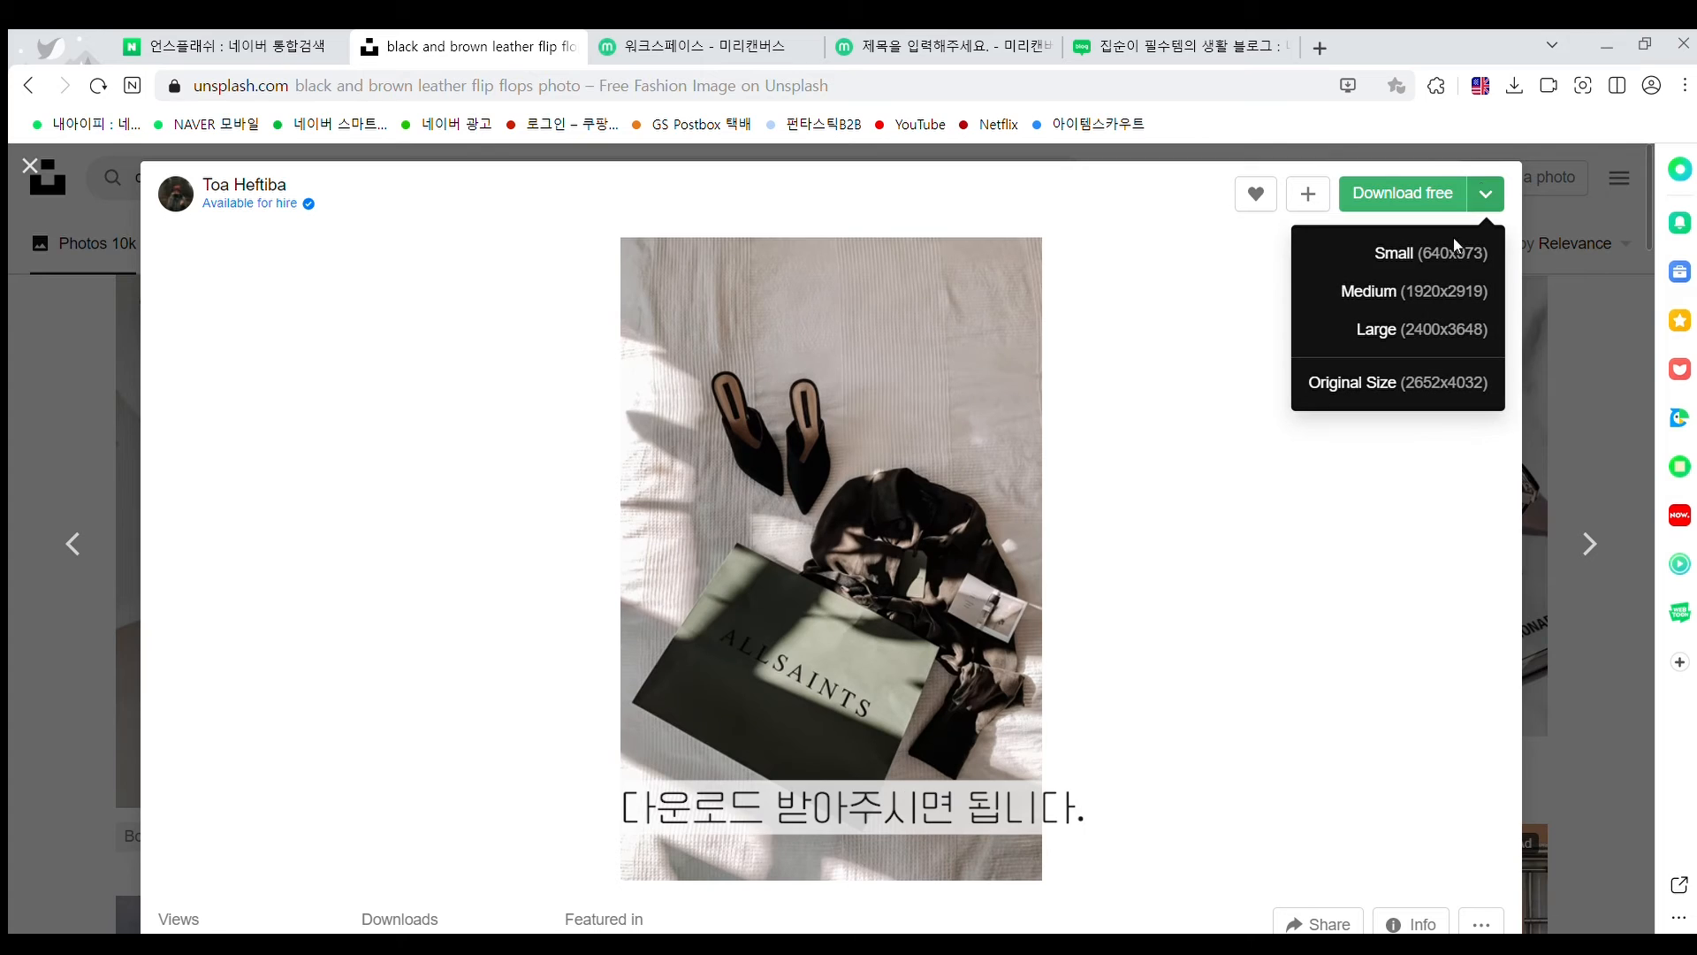
pyautogui.click(1394, 291)
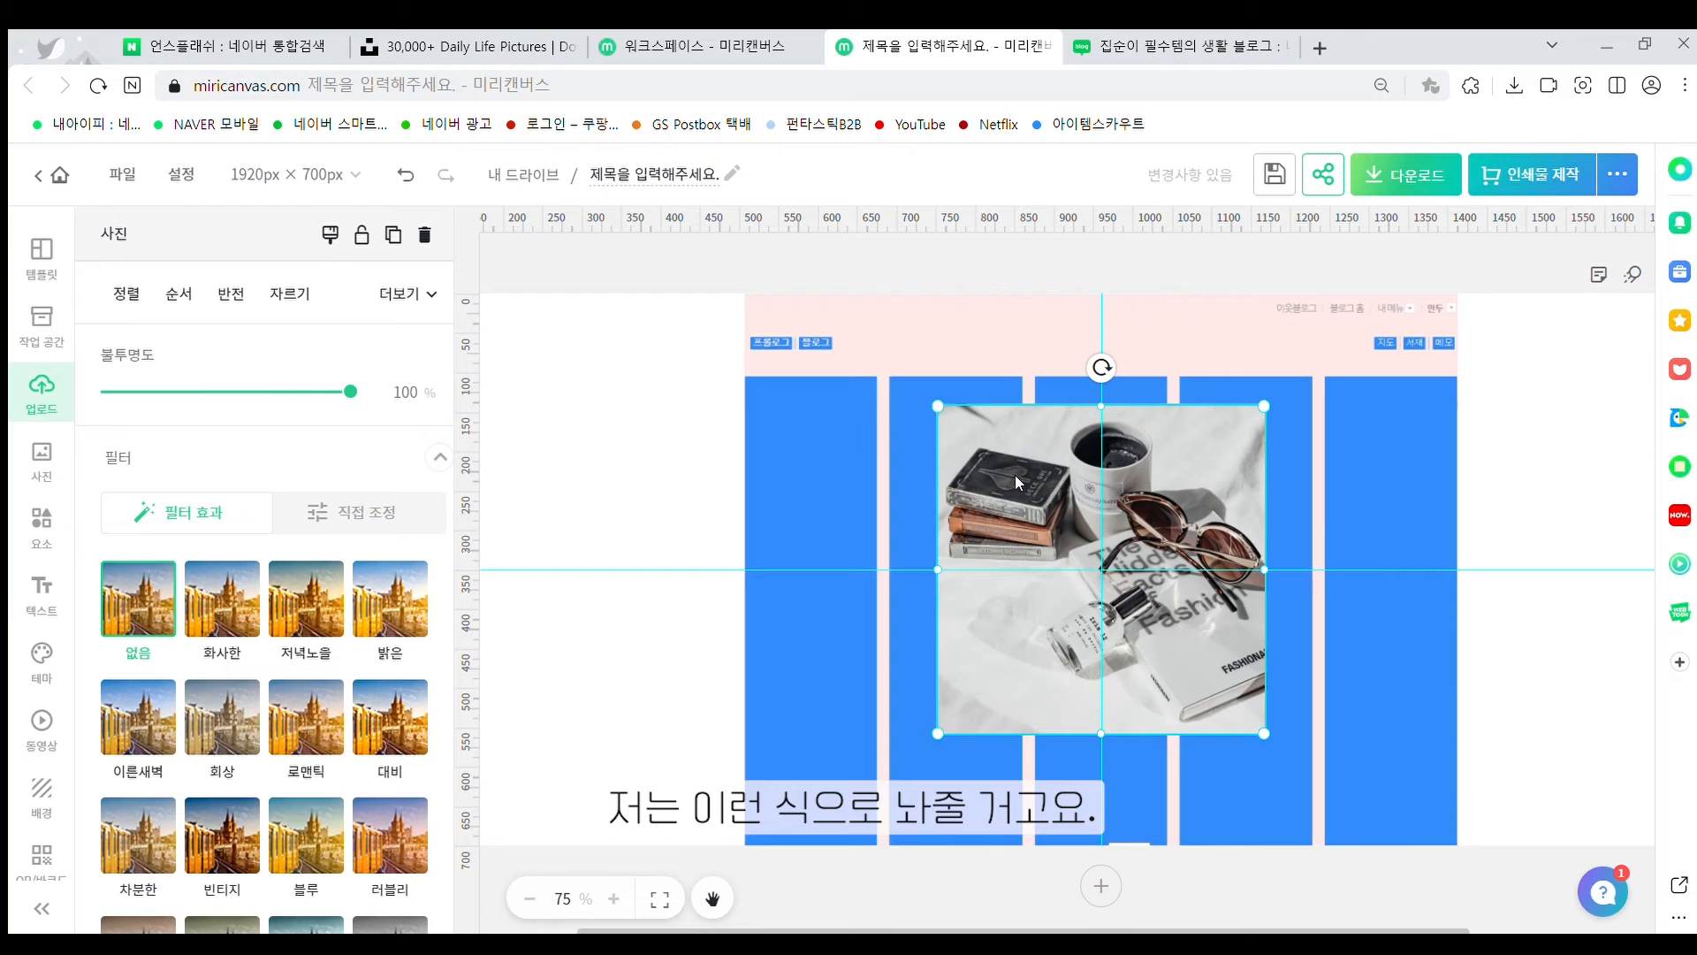
# Place the sunglasses photo on the left and the ALLSAINTS photo, 340 × 518 px, on the right
pyautogui.moveTo(1015, 474); pyautogui.dragTo(777, 486)
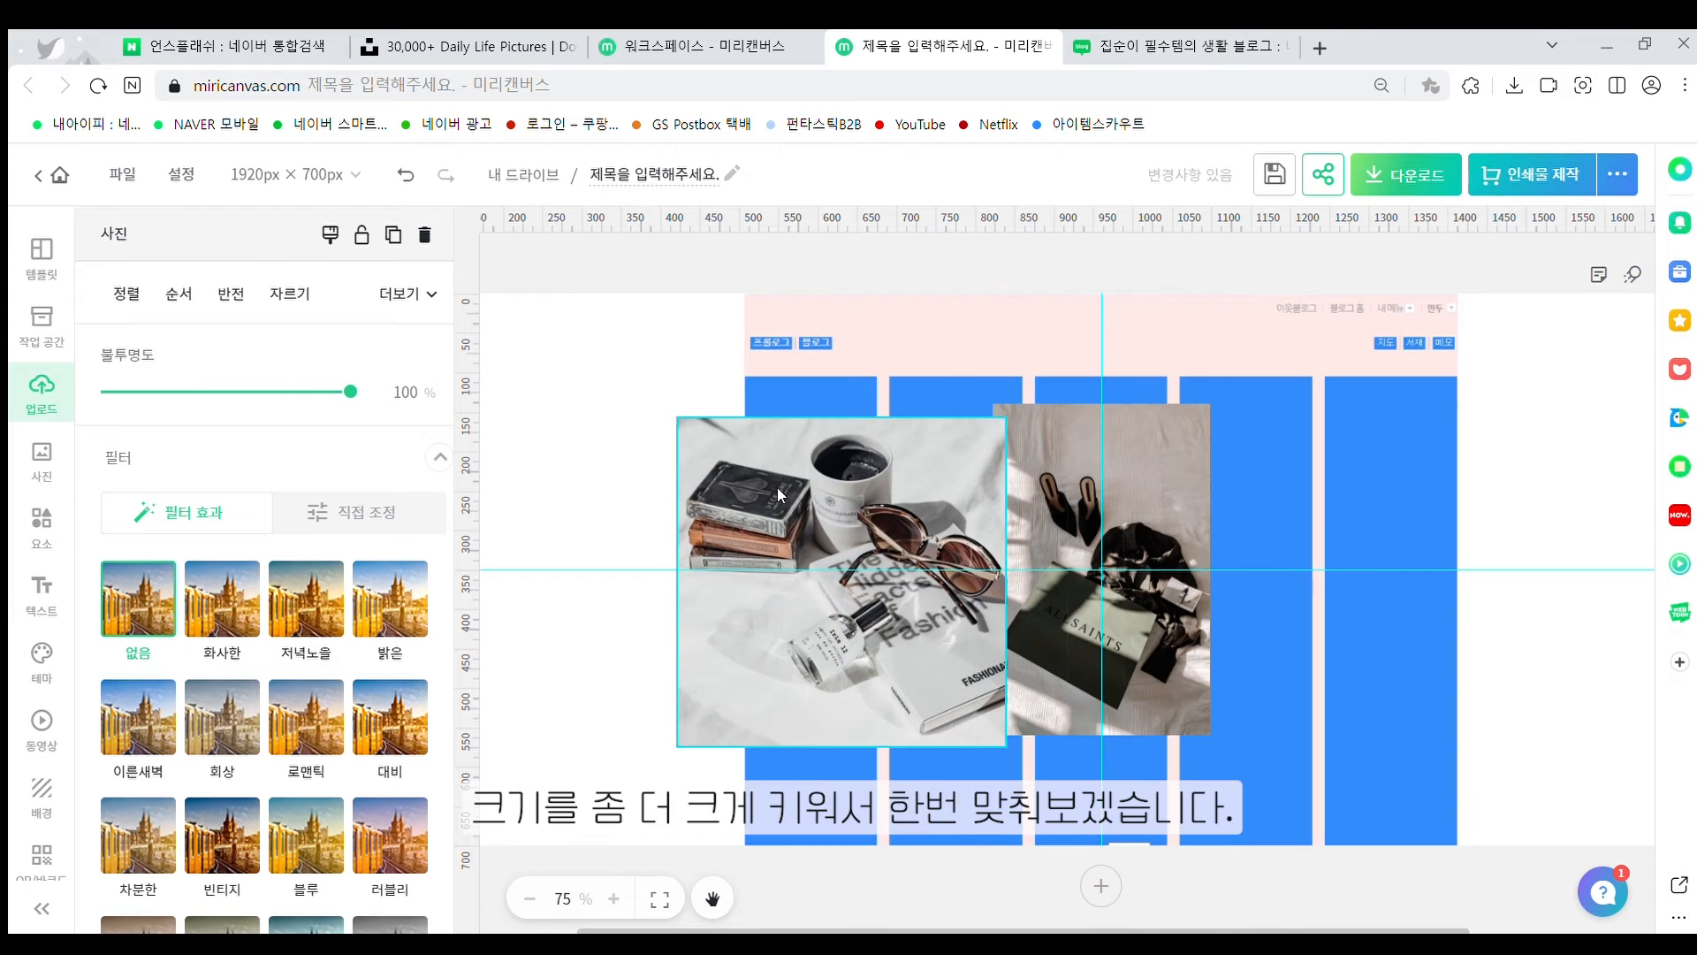
pyautogui.moveTo(1188, 495); pyautogui.dragTo(1402, 564)
pyautogui.moveTo(891, 495); pyautogui.dragTo(959, 550)
pyautogui.moveTo(1072, 804); pyautogui.dragTo(1110, 798)
pyautogui.moveTo(1053, 740); pyautogui.dragTo(1010, 676)
pyautogui.moveTo(1100, 643); pyautogui.dragTo(1138, 643)
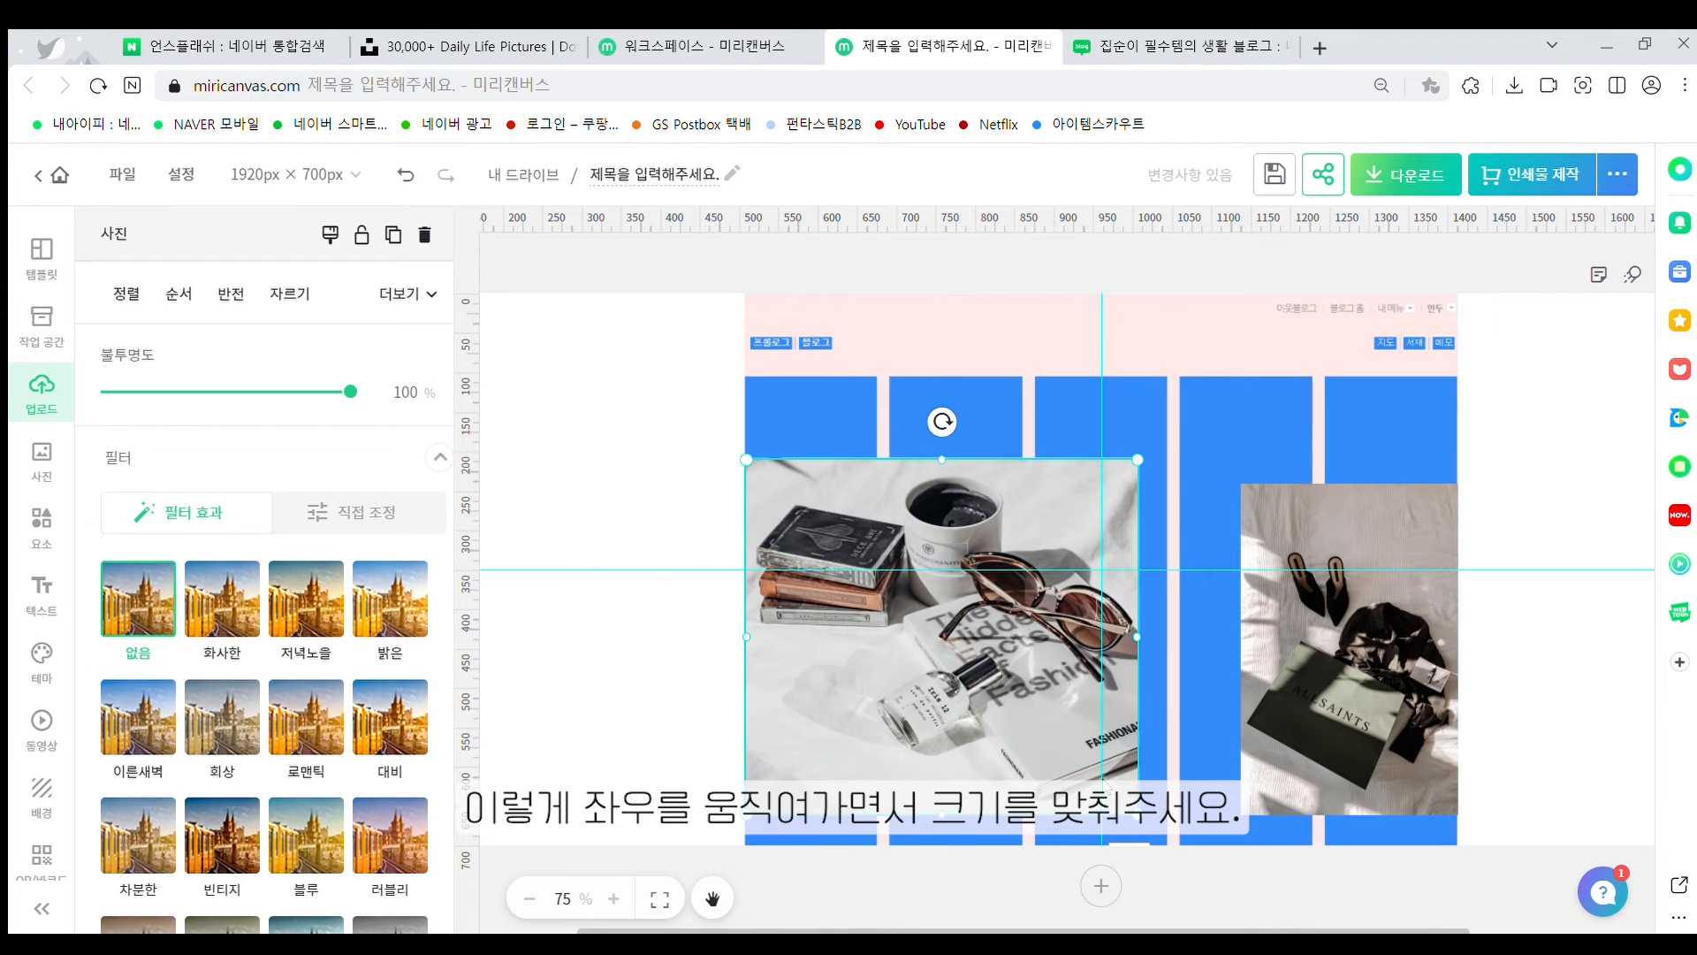
pyautogui.moveTo(1138, 815); pyautogui.dragTo(1149, 823)
pyautogui.click(1303, 692)
pyautogui.moveTo(1304, 691); pyautogui.dragTo(1244, 671)
pyautogui.moveTo(1406, 787)
pyautogui.mouseDown()
pyautogui.moveTo(1437, 849)
pyautogui.moveTo(1389, 751)
pyautogui.moveTo(1383, 770)
pyautogui.mouseUp()
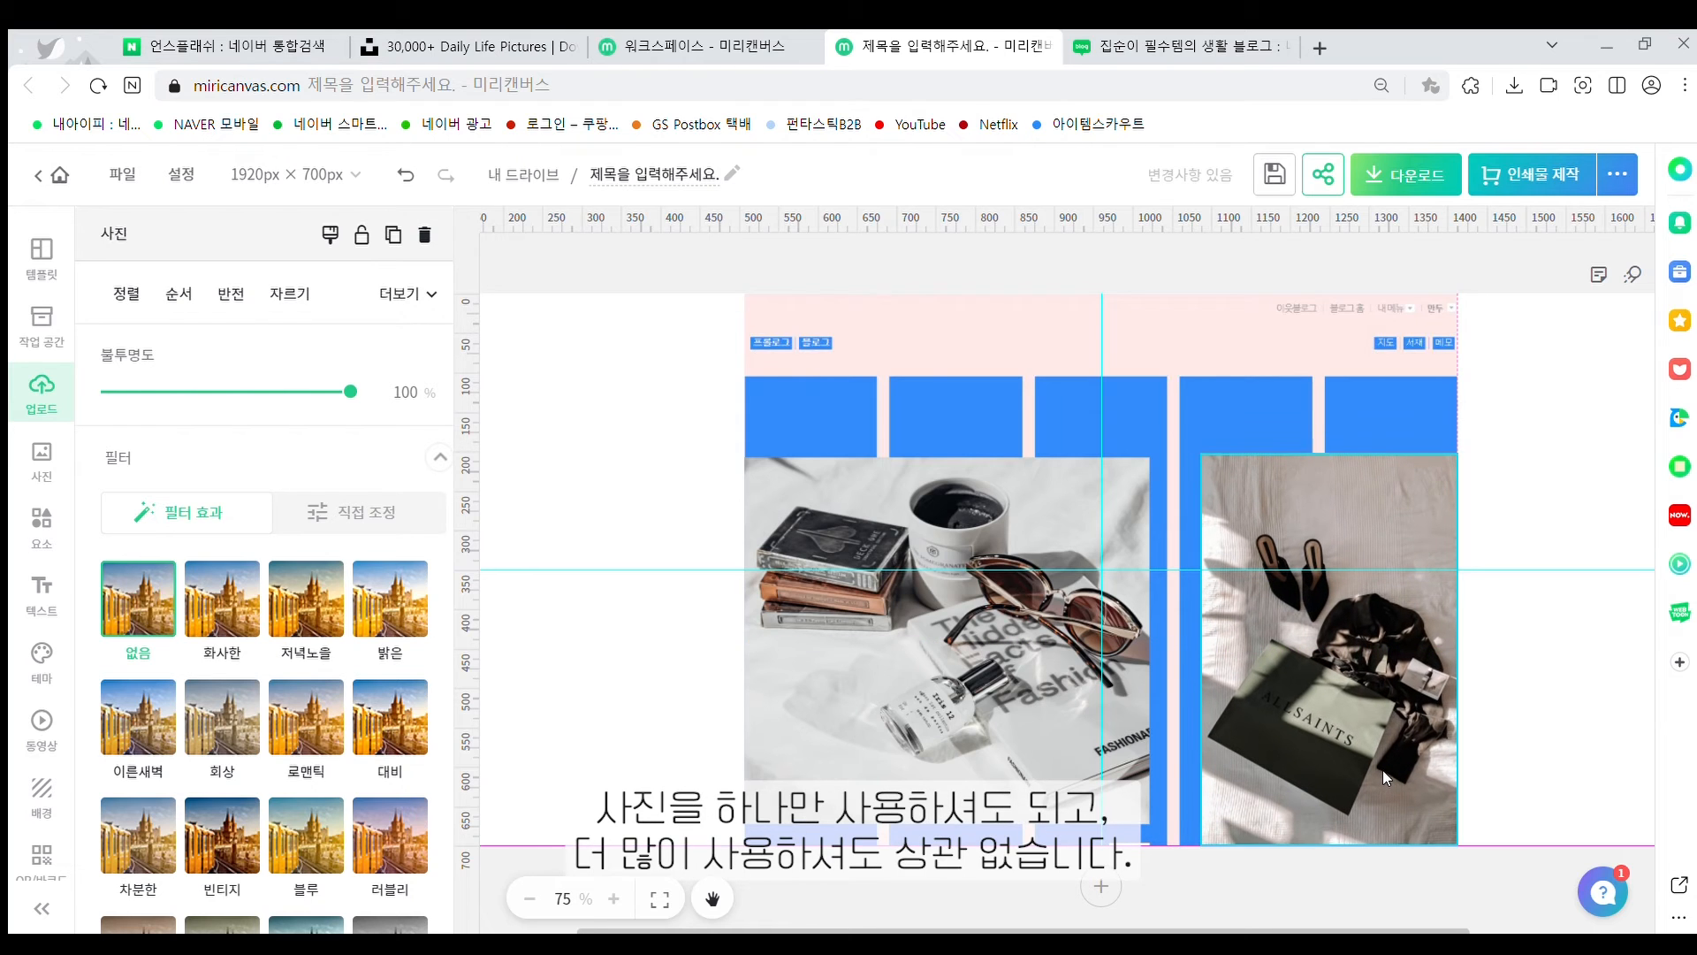
pyautogui.moveTo(1198, 451); pyautogui.dragTo(1167, 452)
pyautogui.moveTo(1190, 640)
pyautogui.mouseDown()
pyautogui.moveTo(1156, 640)
pyautogui.moveTo(1171, 640)
pyautogui.mouseUp()
# Stretch both photos to the header bottom and align their top edges just below the blue blocks
pyautogui.click(1039, 624)
pyautogui.moveTo(929, 508); pyautogui.dragTo(928, 488)
pyautogui.moveTo(1169, 627); pyautogui.dragTo(1163, 627)
pyautogui.moveTo(958, 815); pyautogui.dragTo(962, 845)
pyautogui.click(1216, 878)
pyautogui.click(953, 530)
pyautogui.moveTo(953, 436); pyautogui.dragTo(962, 450)
pyautogui.click(1308, 530)
pyautogui.moveTo(1315, 436); pyautogui.dragTo(1316, 449)
pyautogui.click(1508, 424)
pyautogui.click(40, 590)
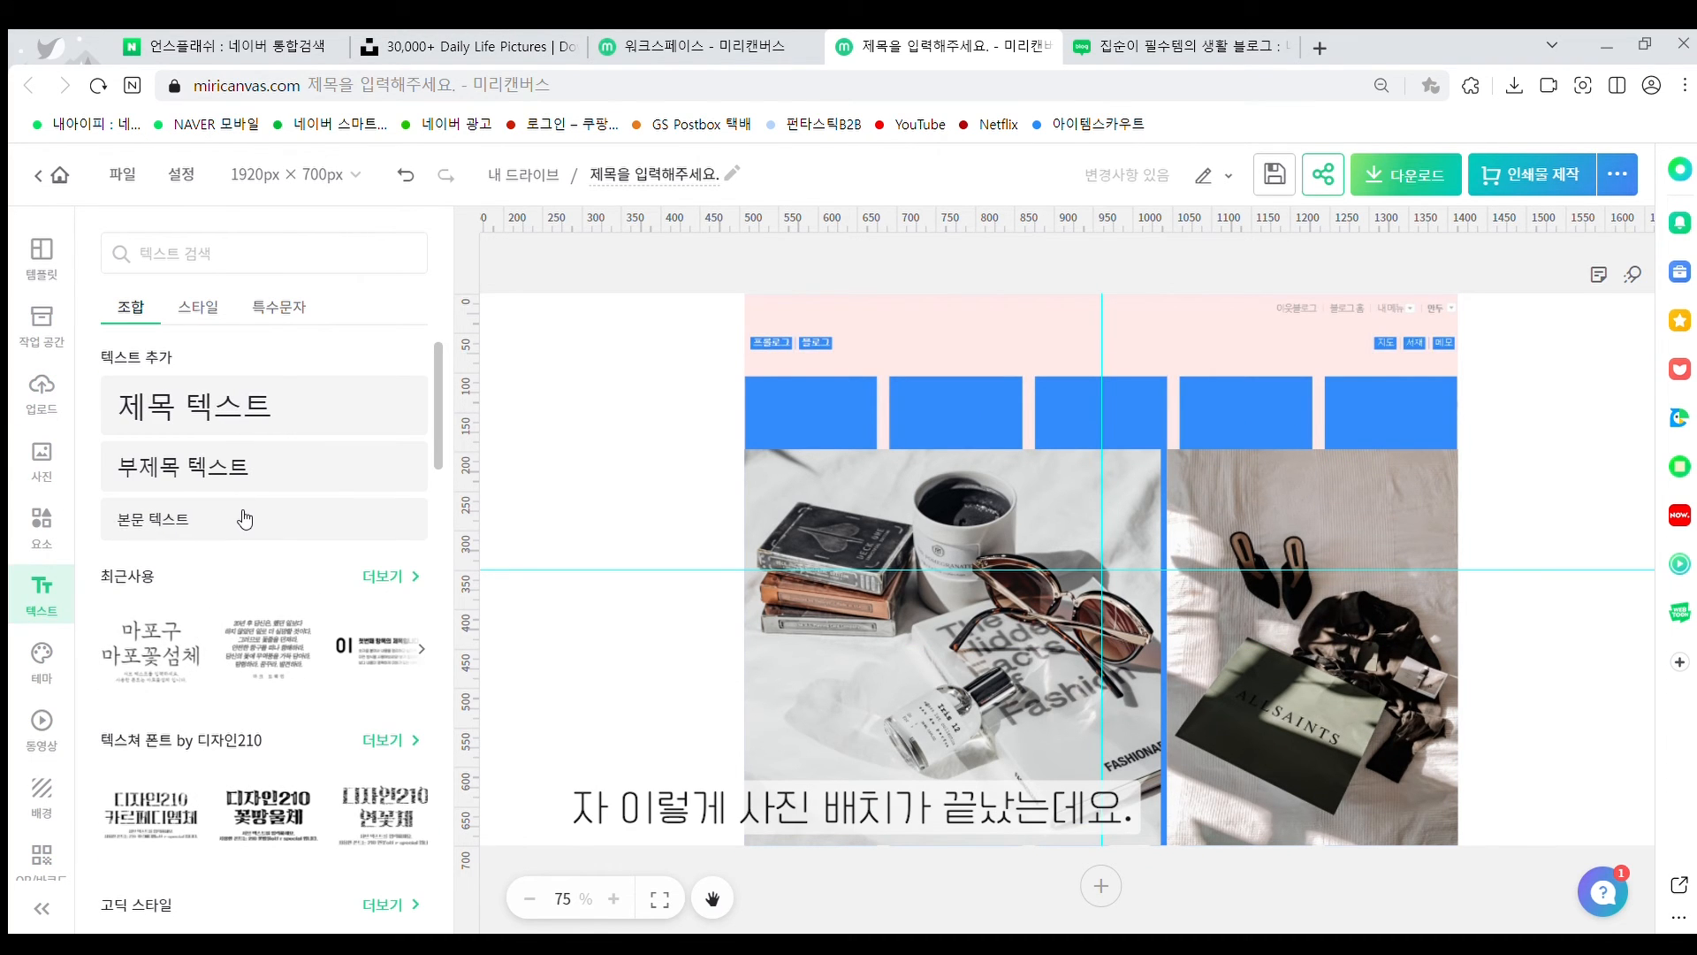
# Add a title text box in the top banner reading '00블로그'
pyautogui.click(239, 405)
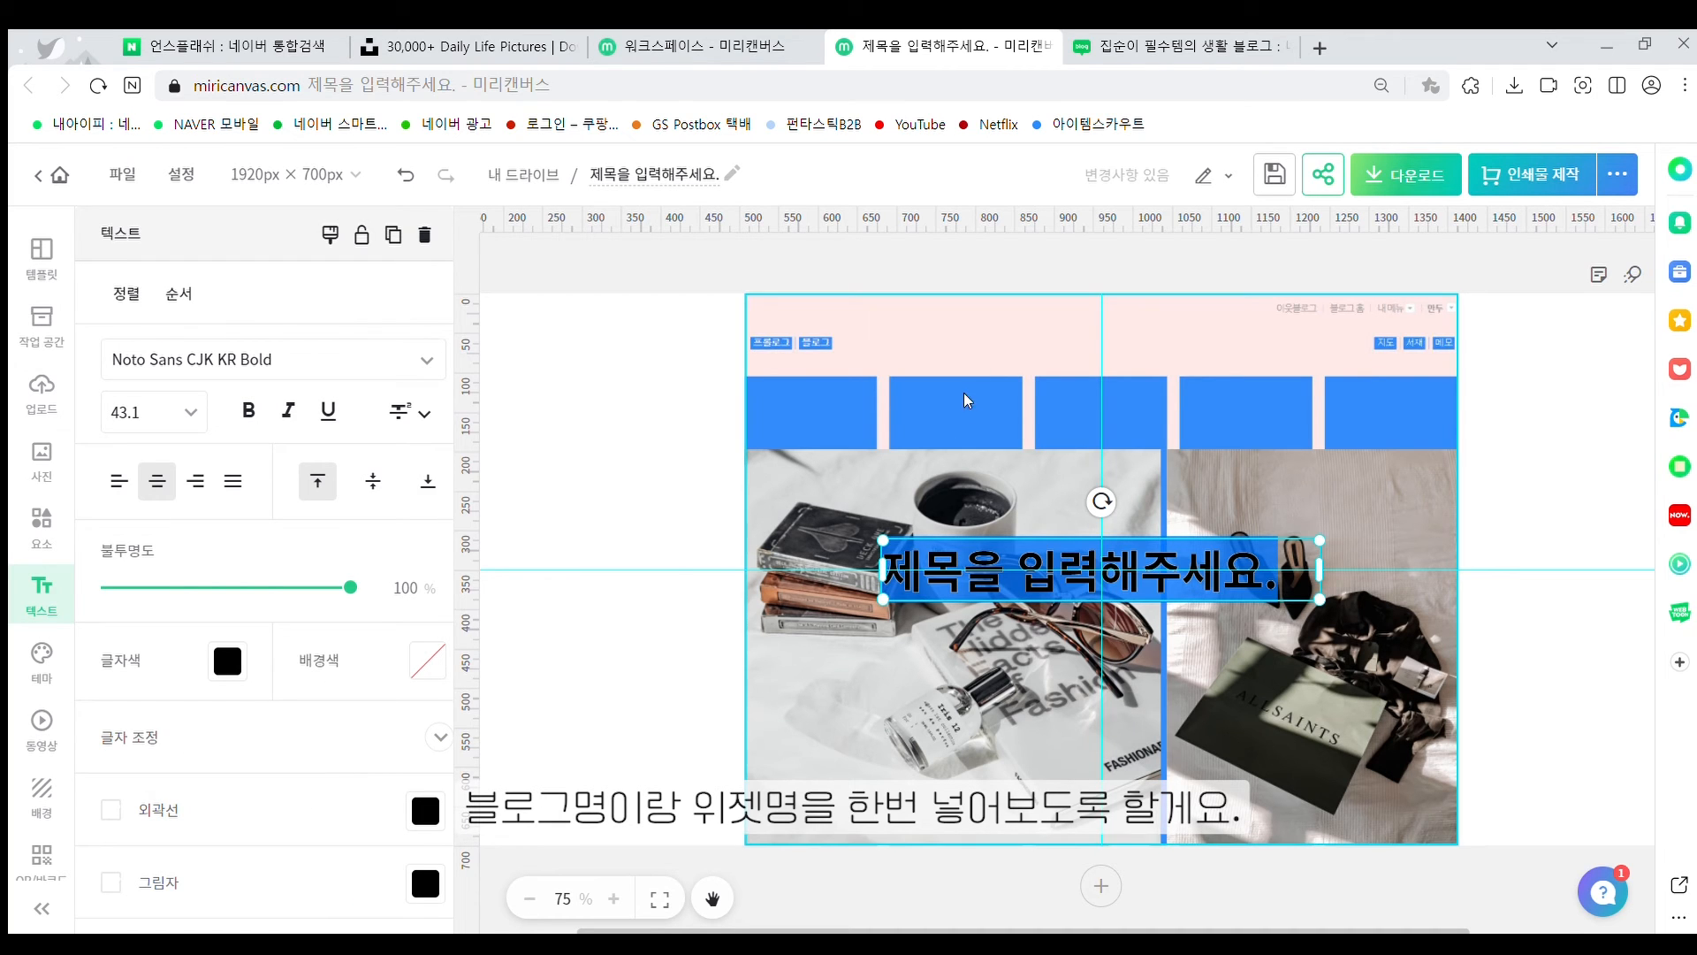
pyautogui.click(986, 341)
pyautogui.moveTo(1043, 567); pyautogui.dragTo(1055, 354)
pyautogui.doubleClick(1055, 354)
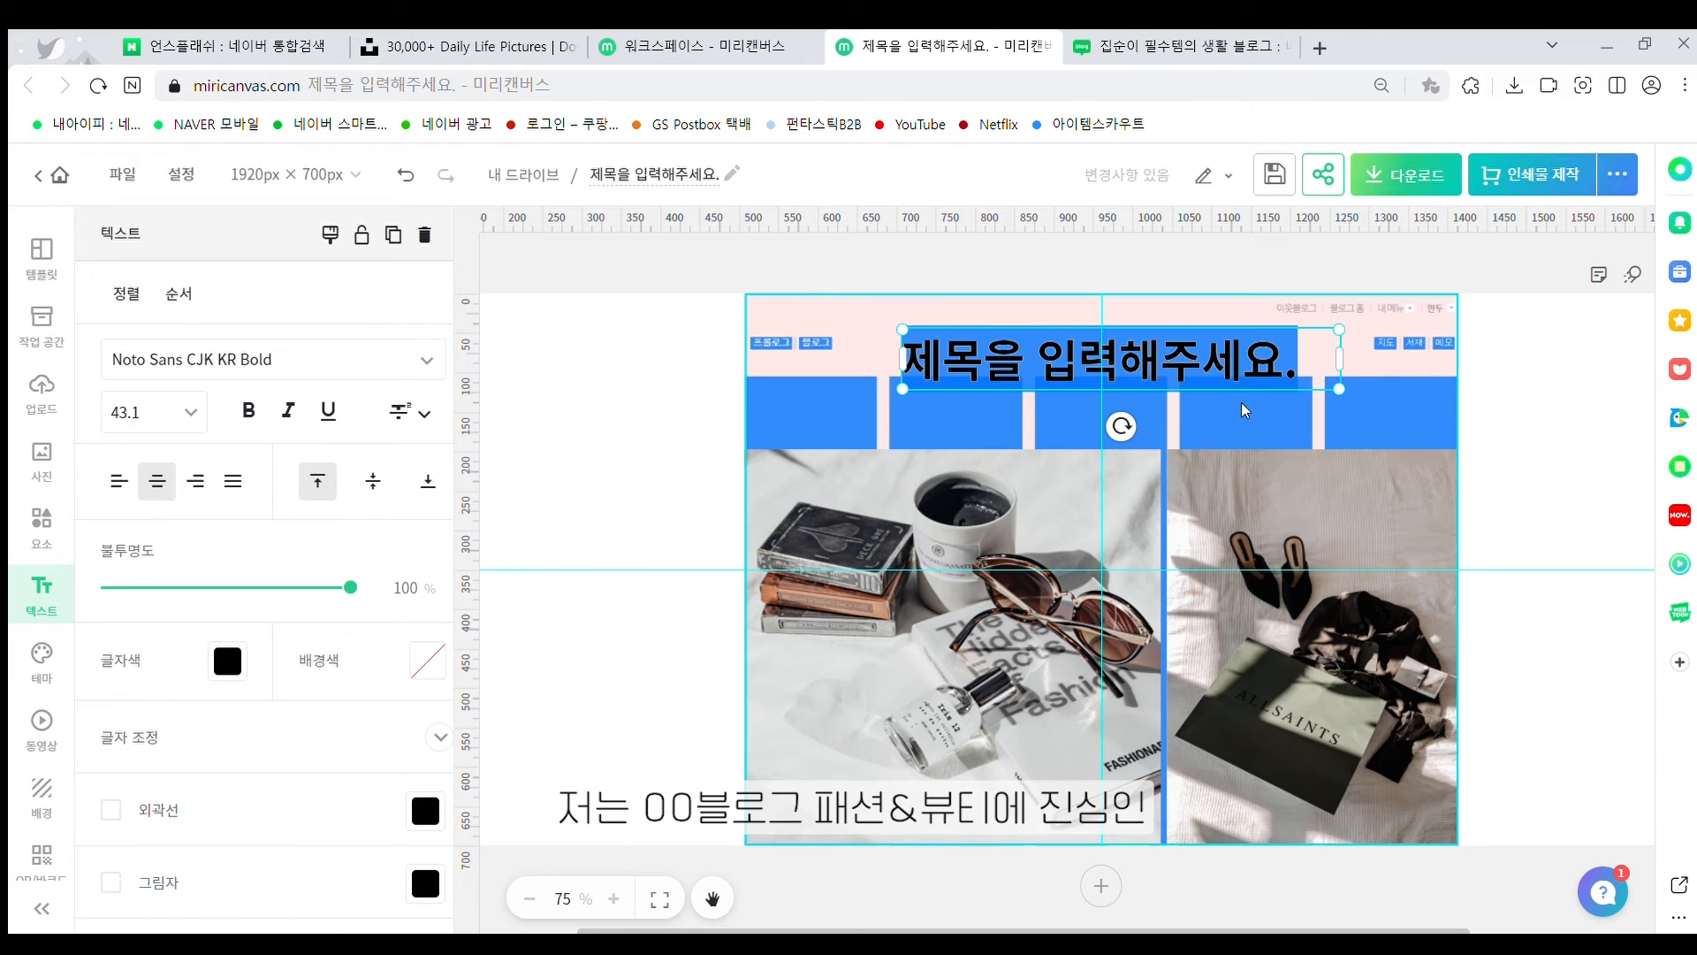
pyautogui.write('00qmffhr')
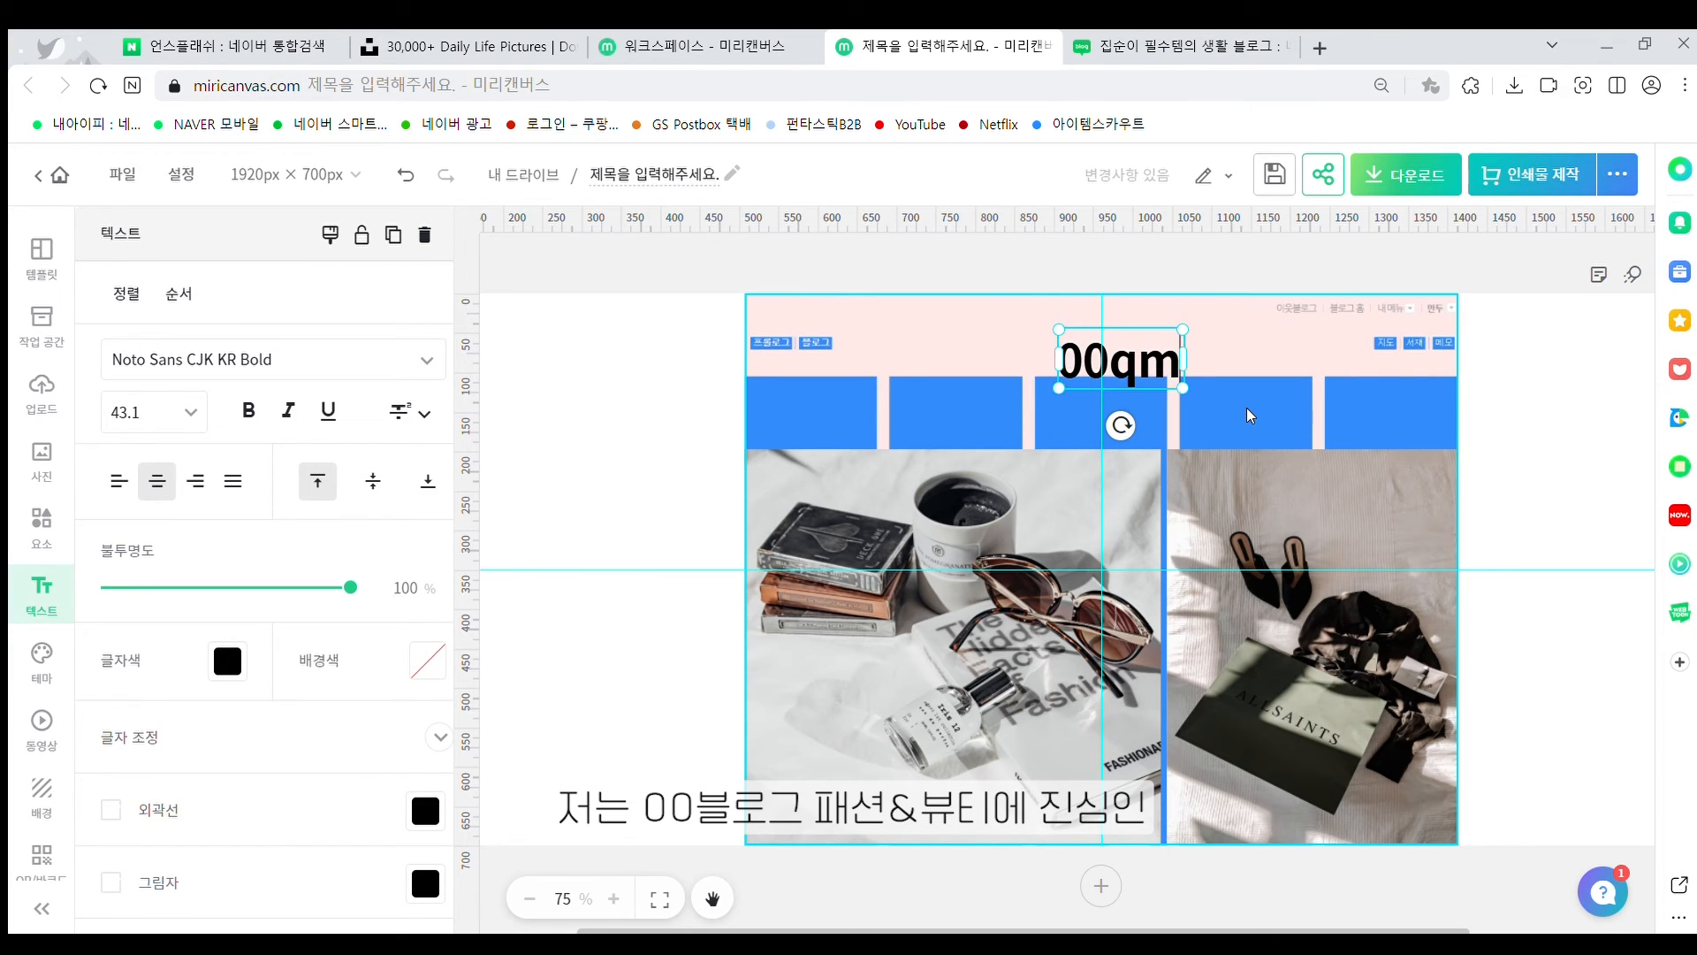
pyautogui.press('BackSpace')
pyautogui.press('BackSpace')
pyautogui.press('BackSpace')
pyautogui.press('BackSpace')
pyautogui.press('BackSpace')
pyautogui.press('BackSpace')
pyautogui.write('블로그')
pyautogui.press('Return')
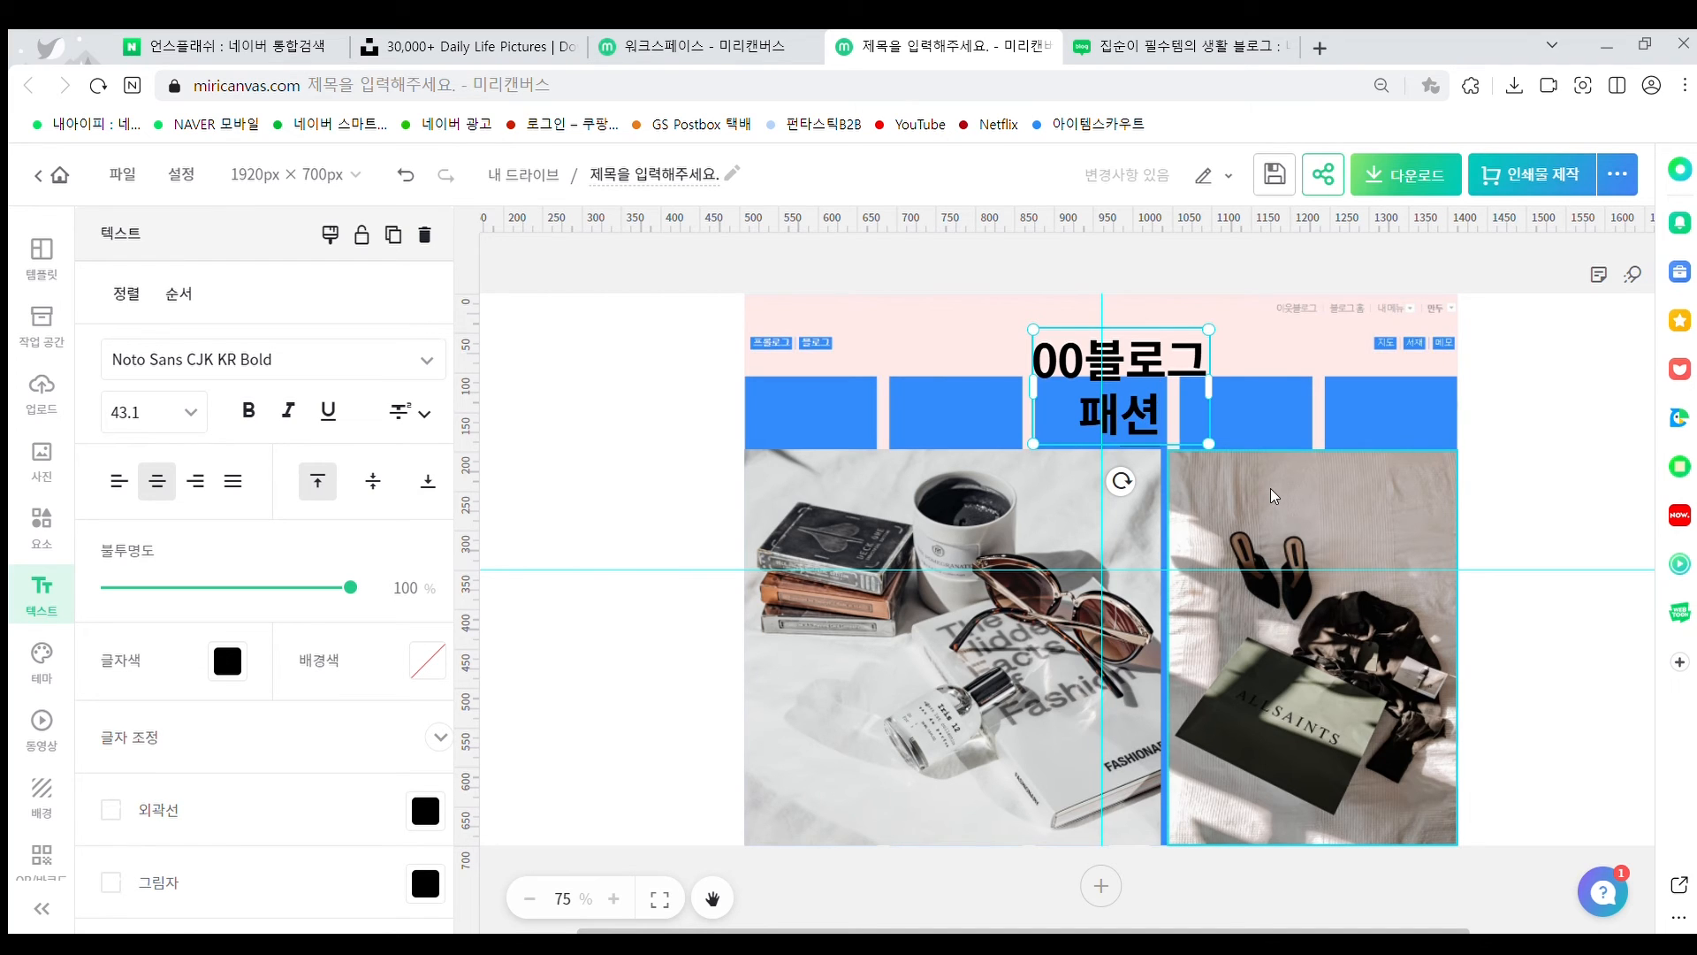
# Add the subtitle '패션&뷰티에 진심인 00 블로그입니다:)' on a second line at font size 11
pyautogui.write('패션&부')
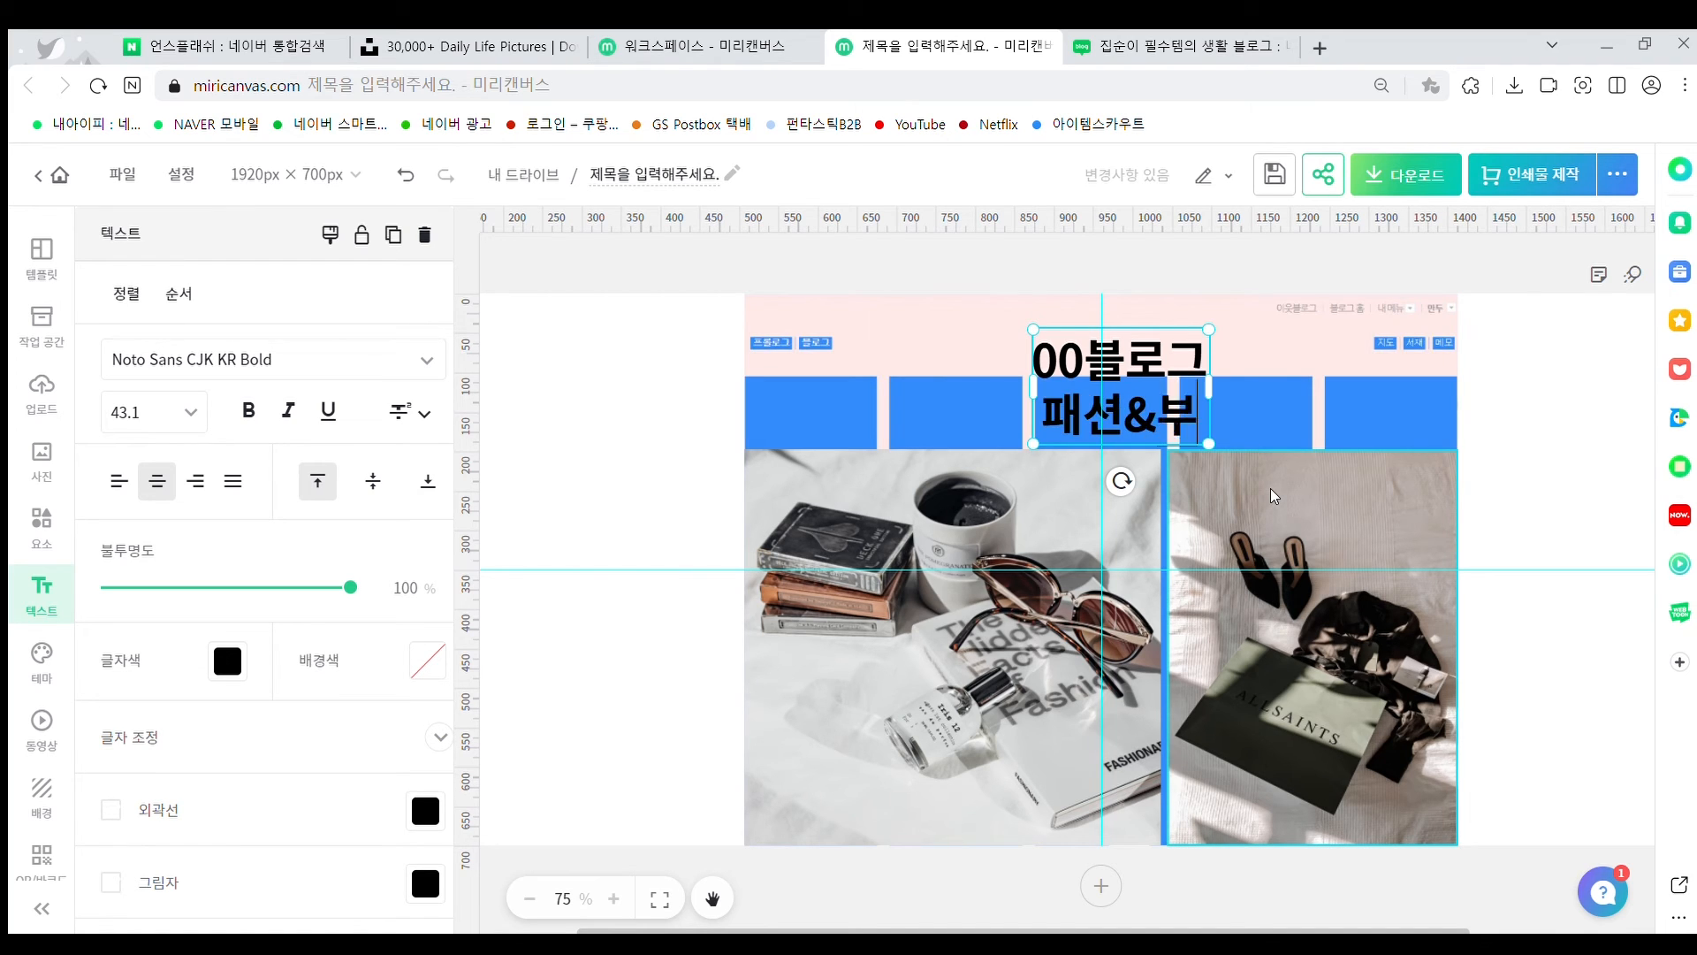
pyautogui.press('BackSpace')
pyautogui.write('뷰티에 진')
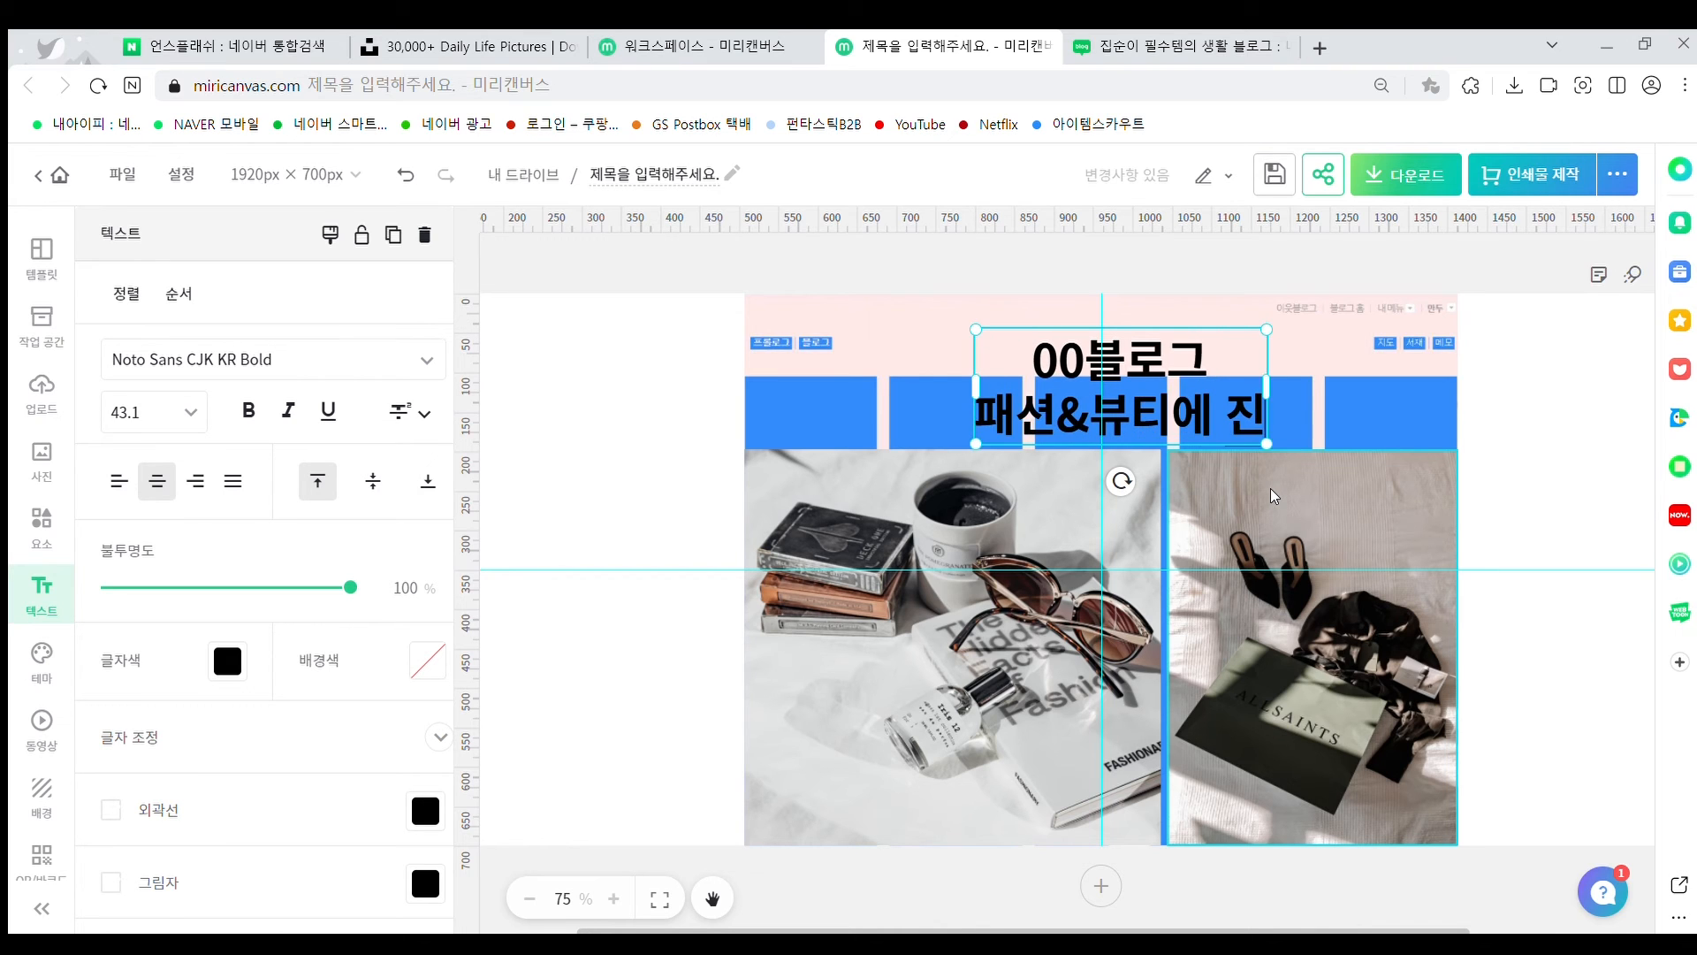
pyautogui.write('심이ㄴ 00 블로그입니다.')
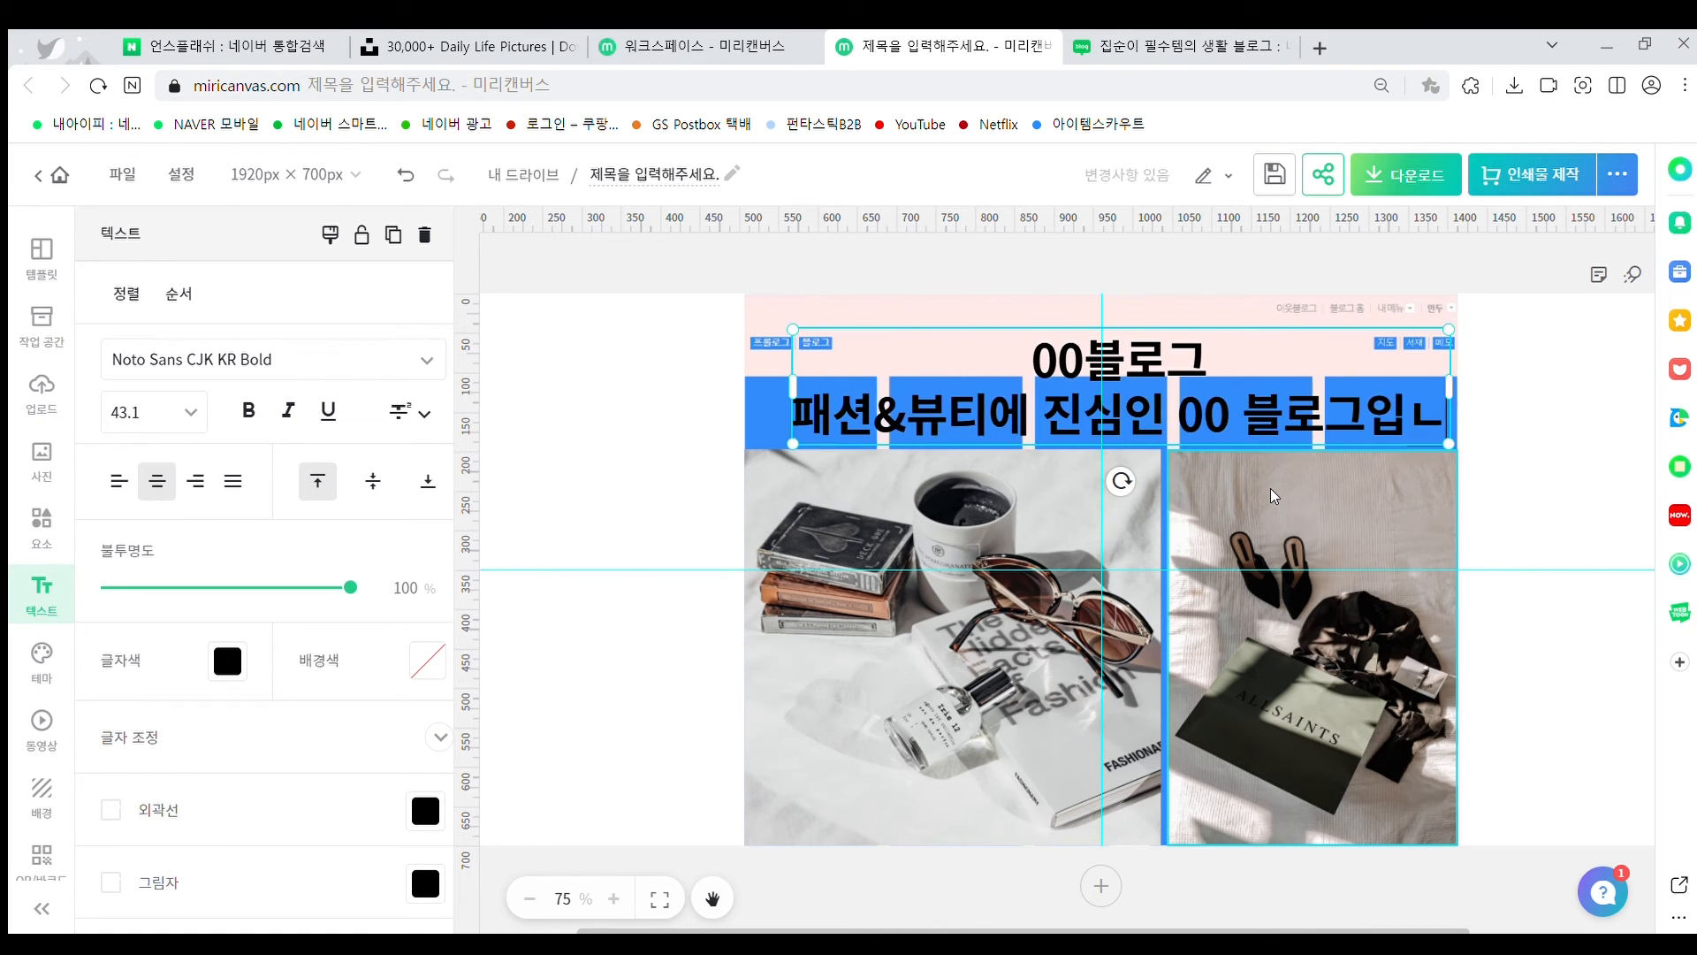
pyautogui.press('BackSpace')
pyautogui.write(':)')
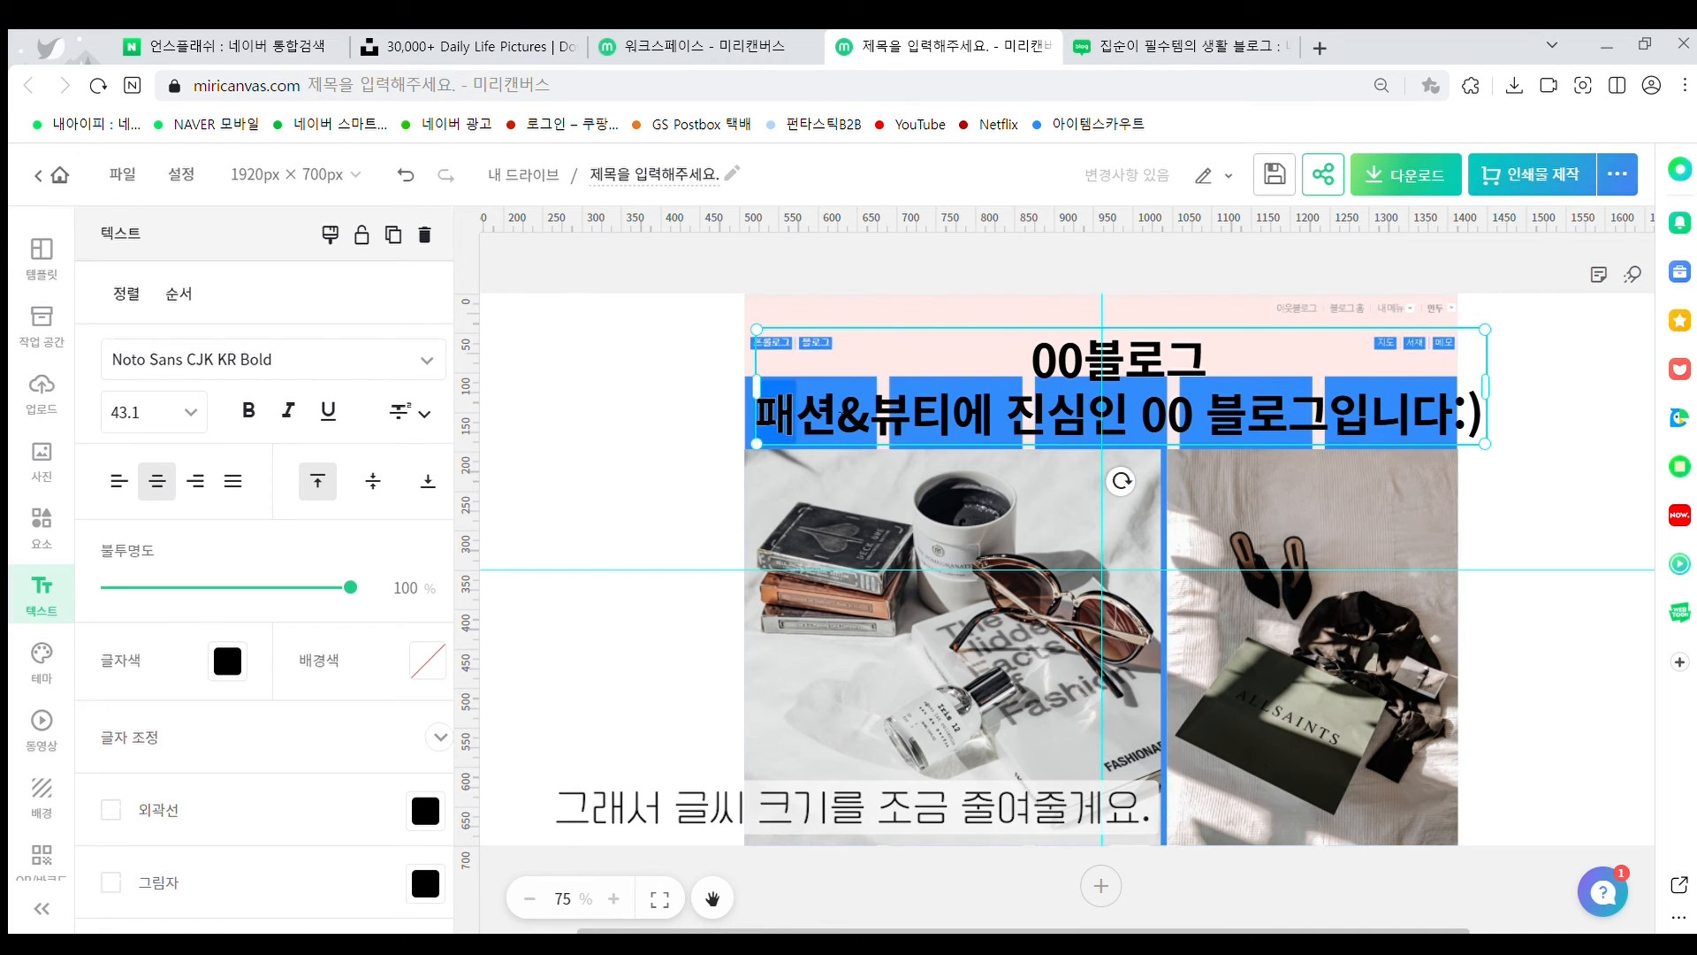
pyautogui.moveTo(796, 416); pyautogui.dragTo(1512, 427)
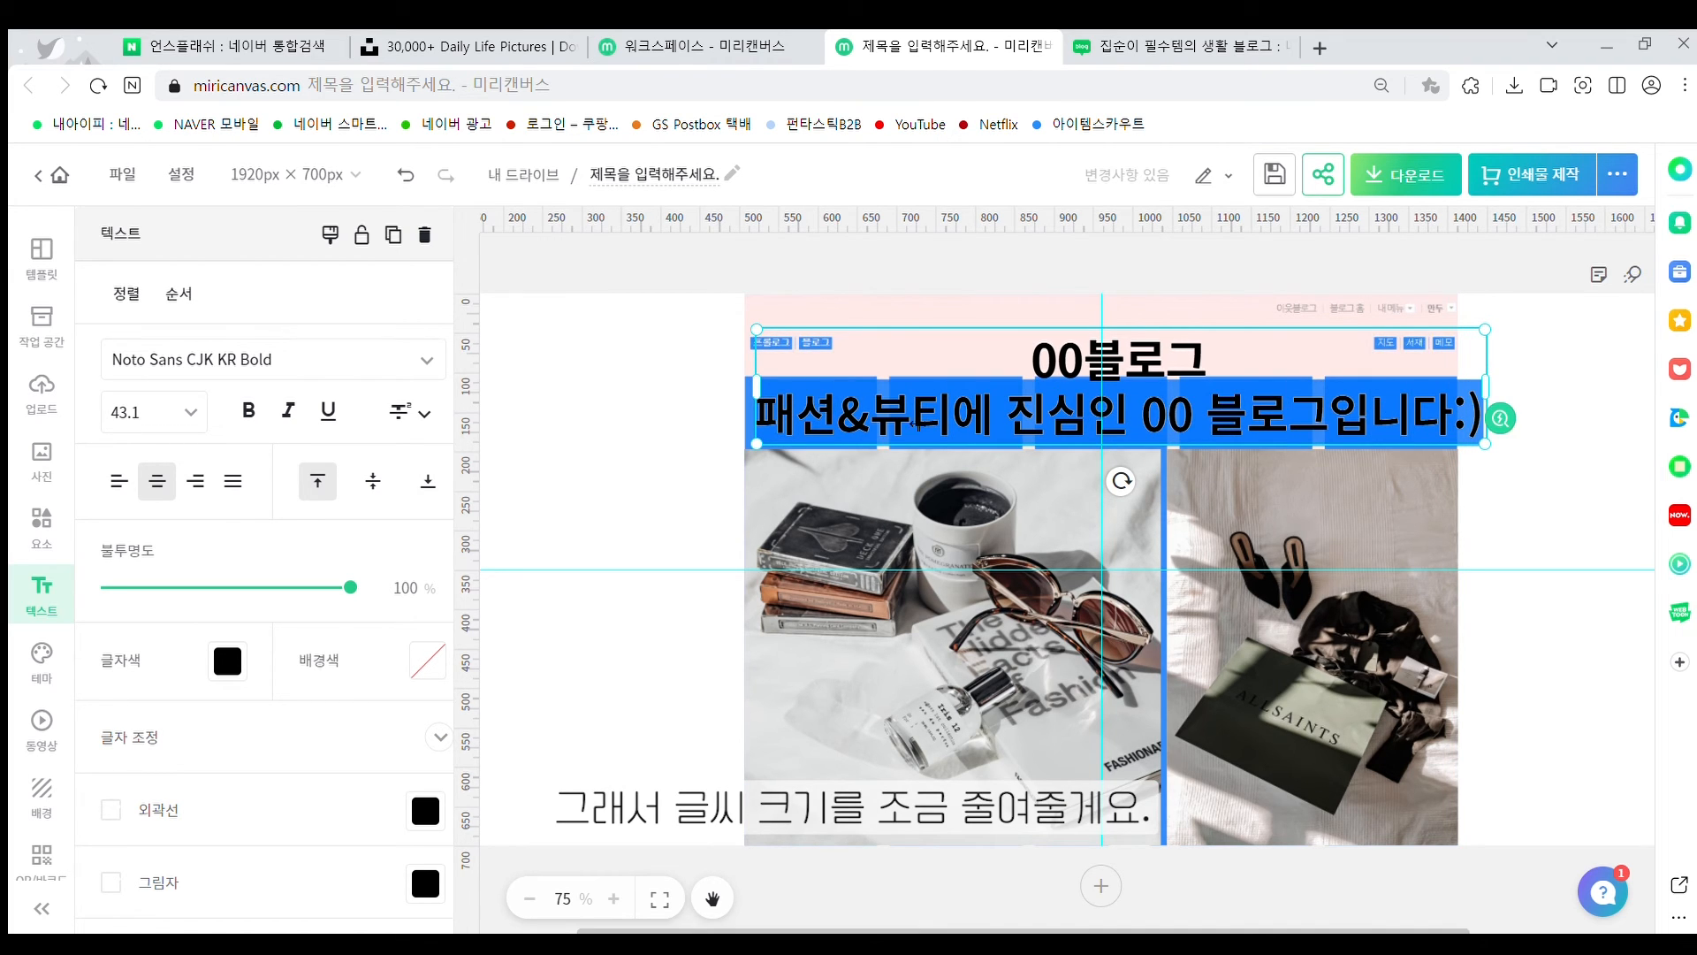
pyautogui.click(193, 411)
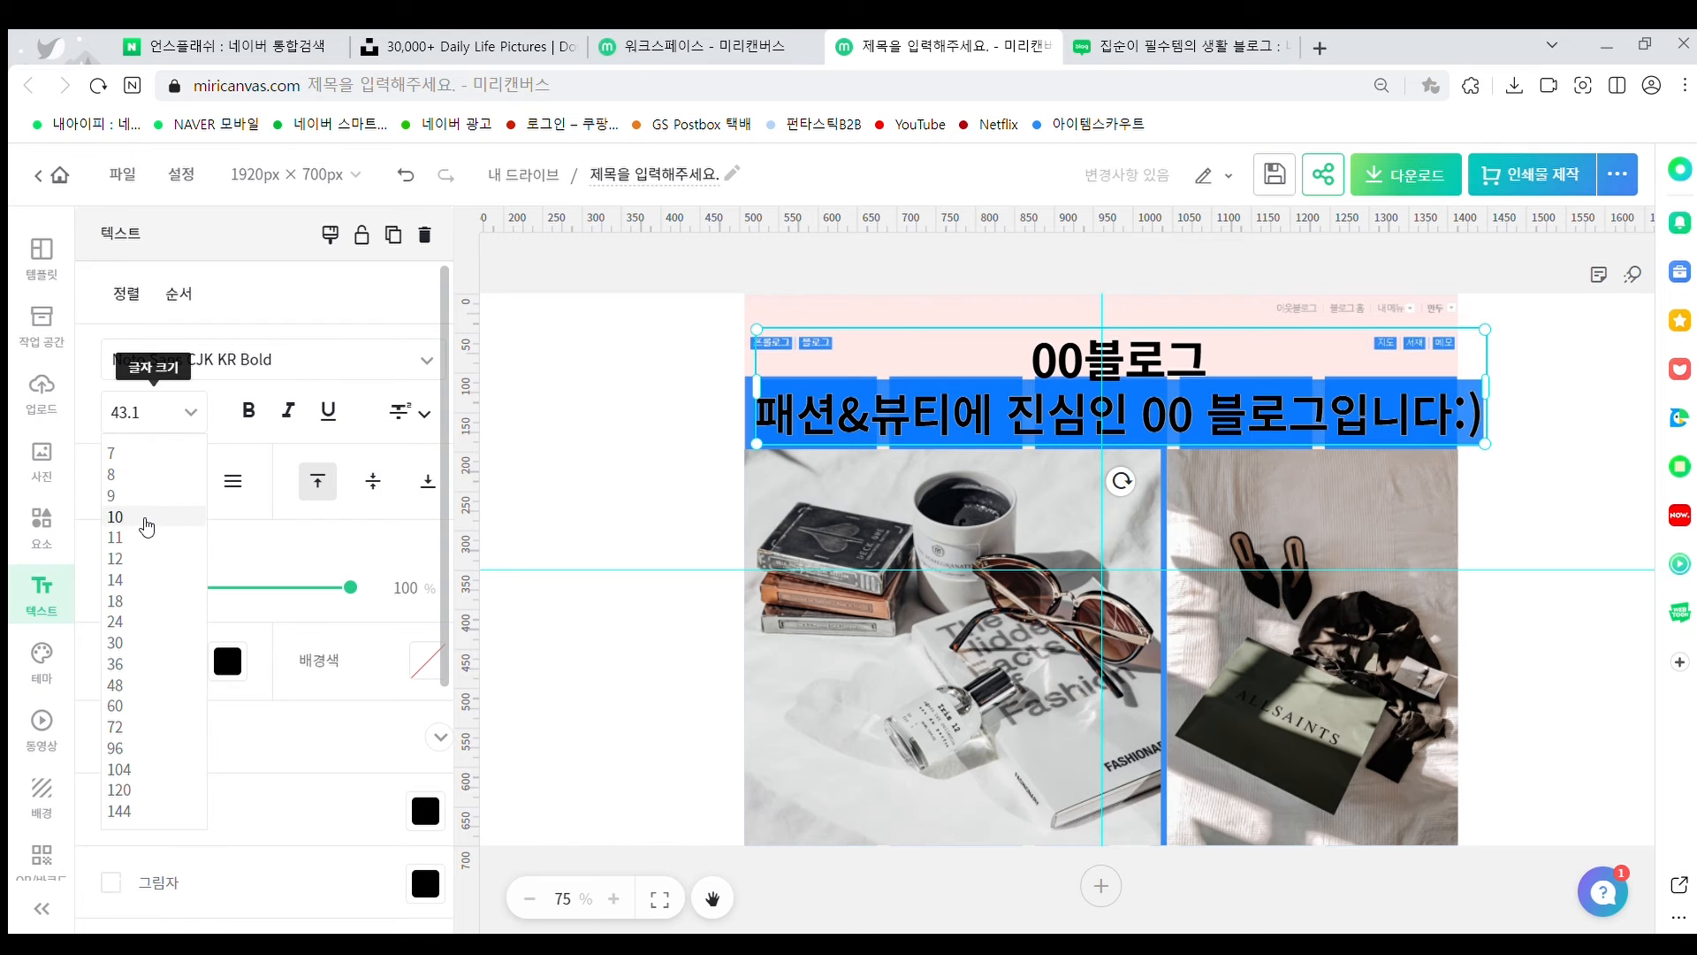
pyautogui.click(115, 538)
# Move the title block up to the top of the banner, centred
pyautogui.click(1482, 436)
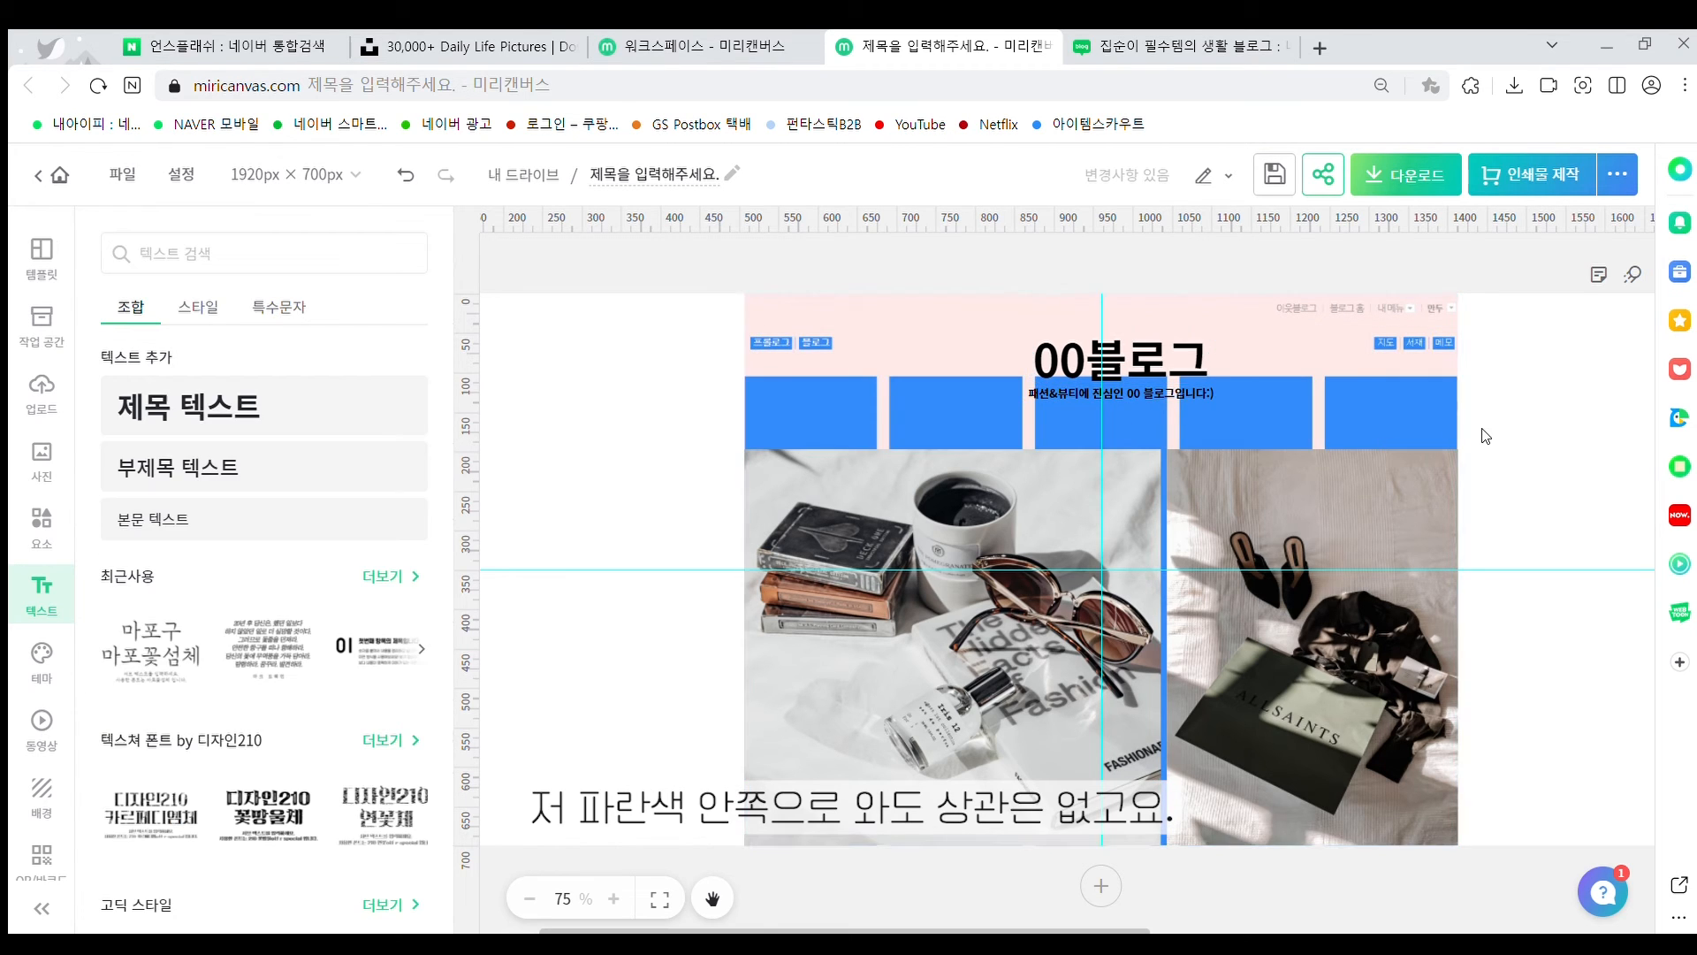
pyautogui.moveTo(1156, 354)
pyautogui.mouseDown()
pyautogui.moveTo(1125, 329)
pyautogui.moveTo(1132, 344)
pyautogui.mouseUp()
pyautogui.click(884, 424)
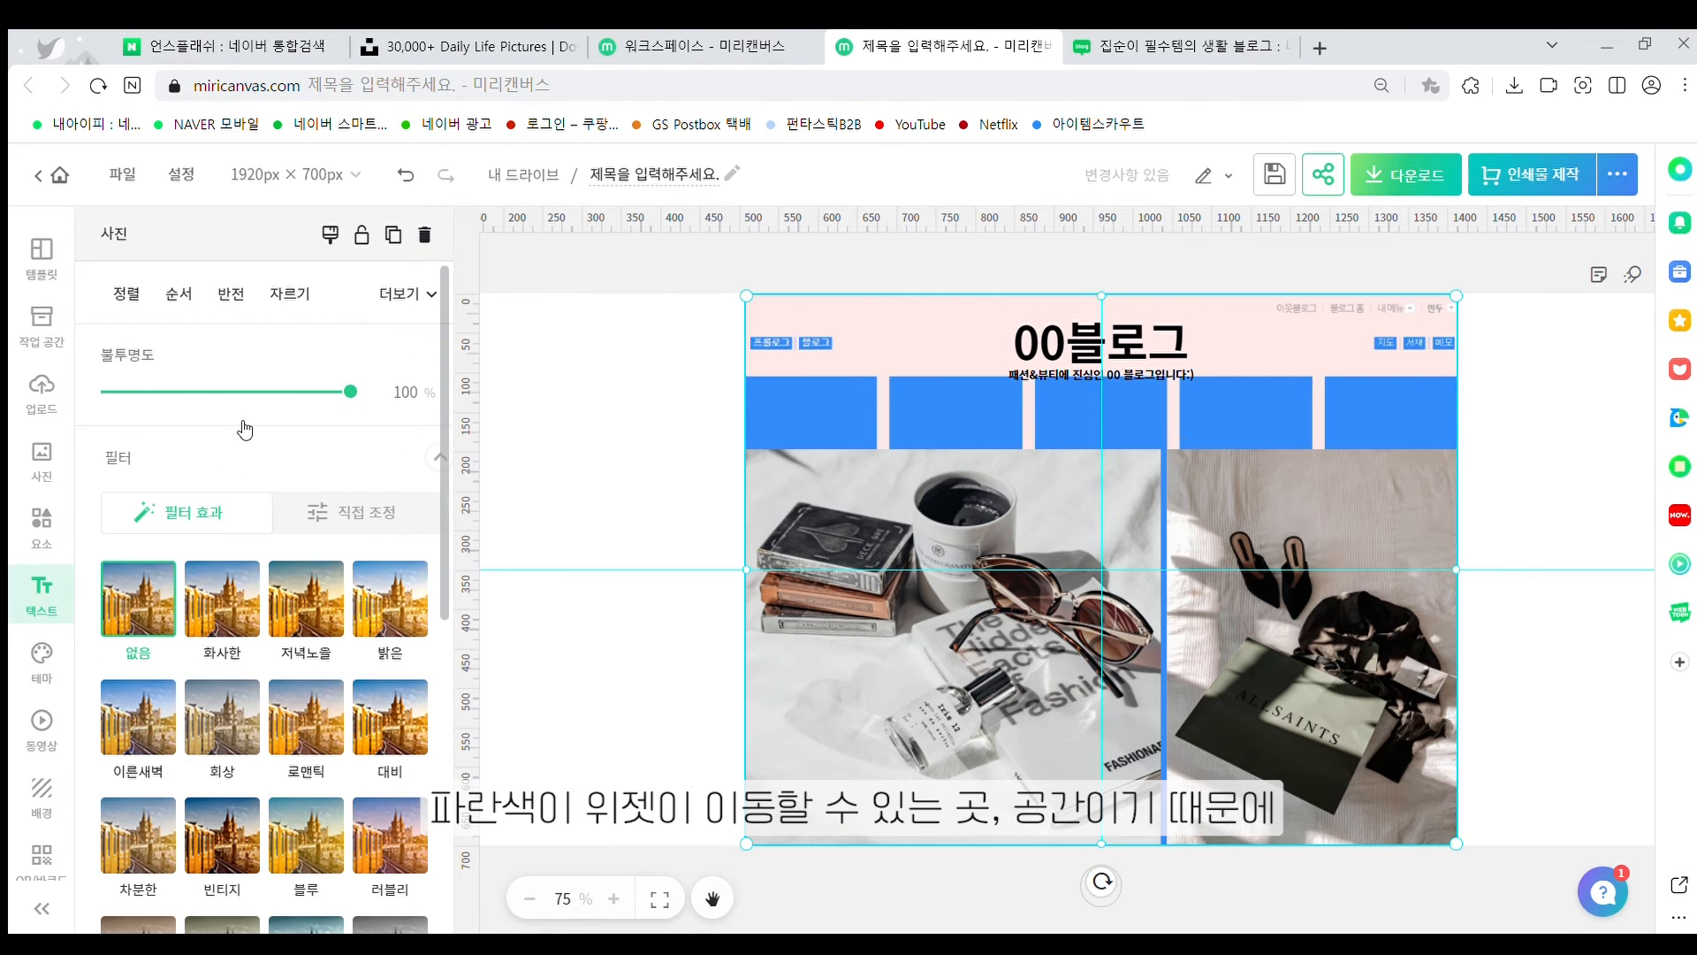
pyautogui.click(623, 389)
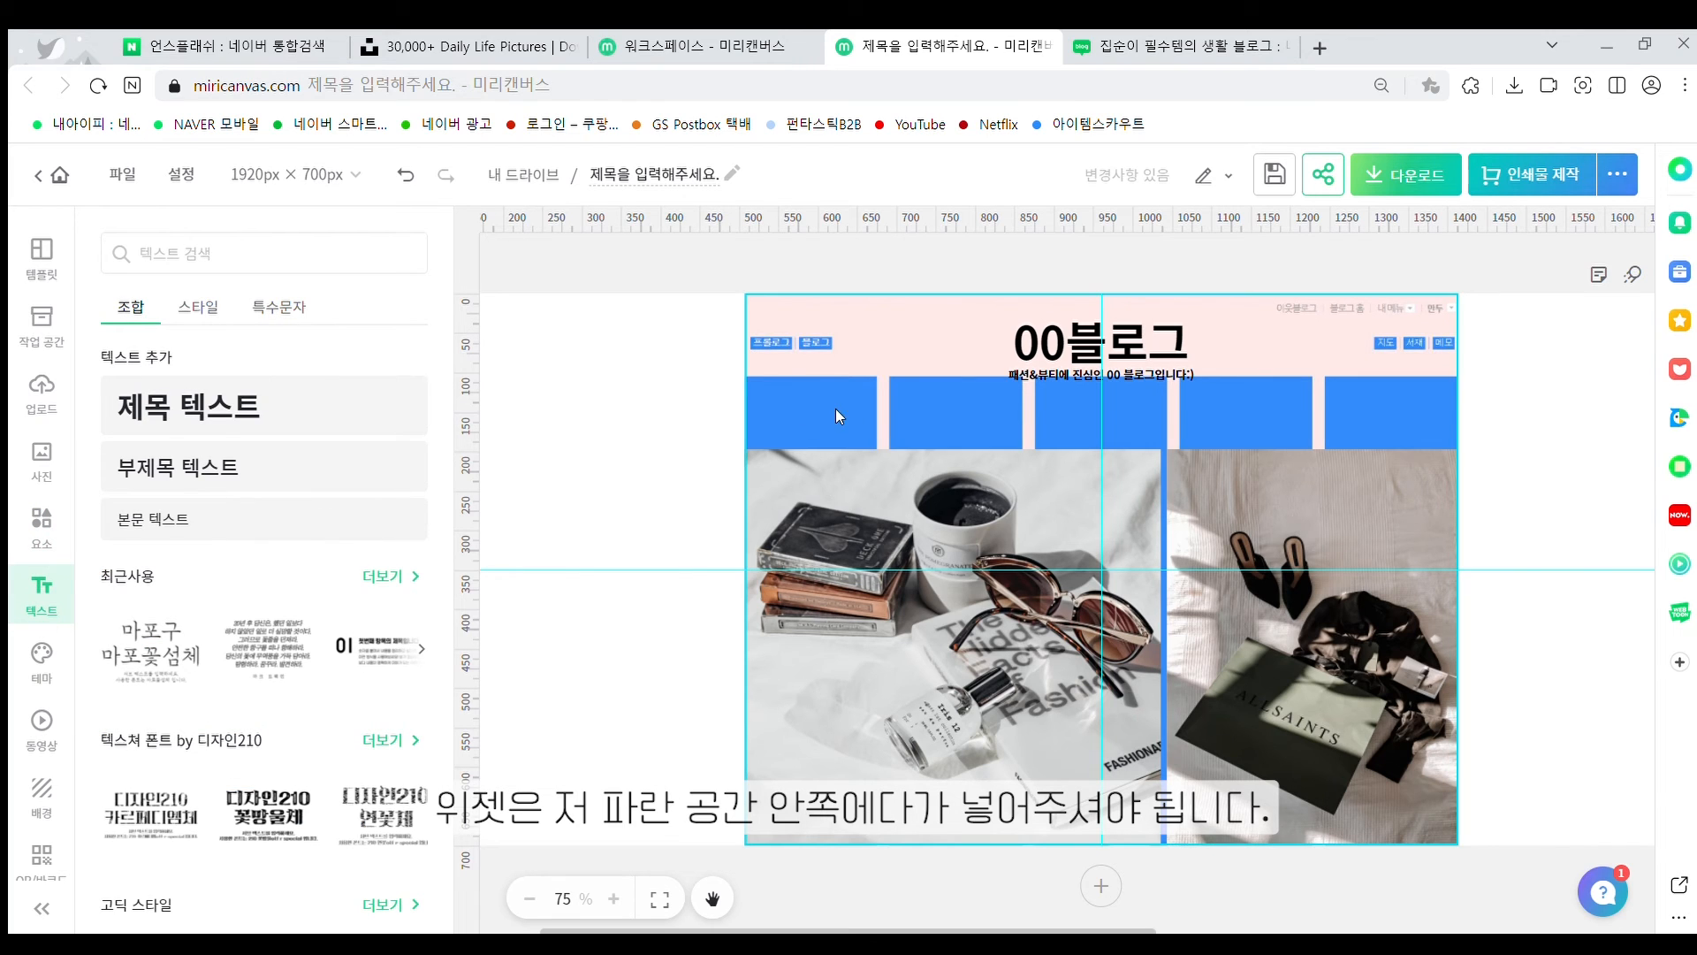
# Add a body text label 'Daily' centred in the first blue bar
pyautogui.click(231, 523)
pyautogui.click(1036, 603)
pyautogui.click(1044, 570)
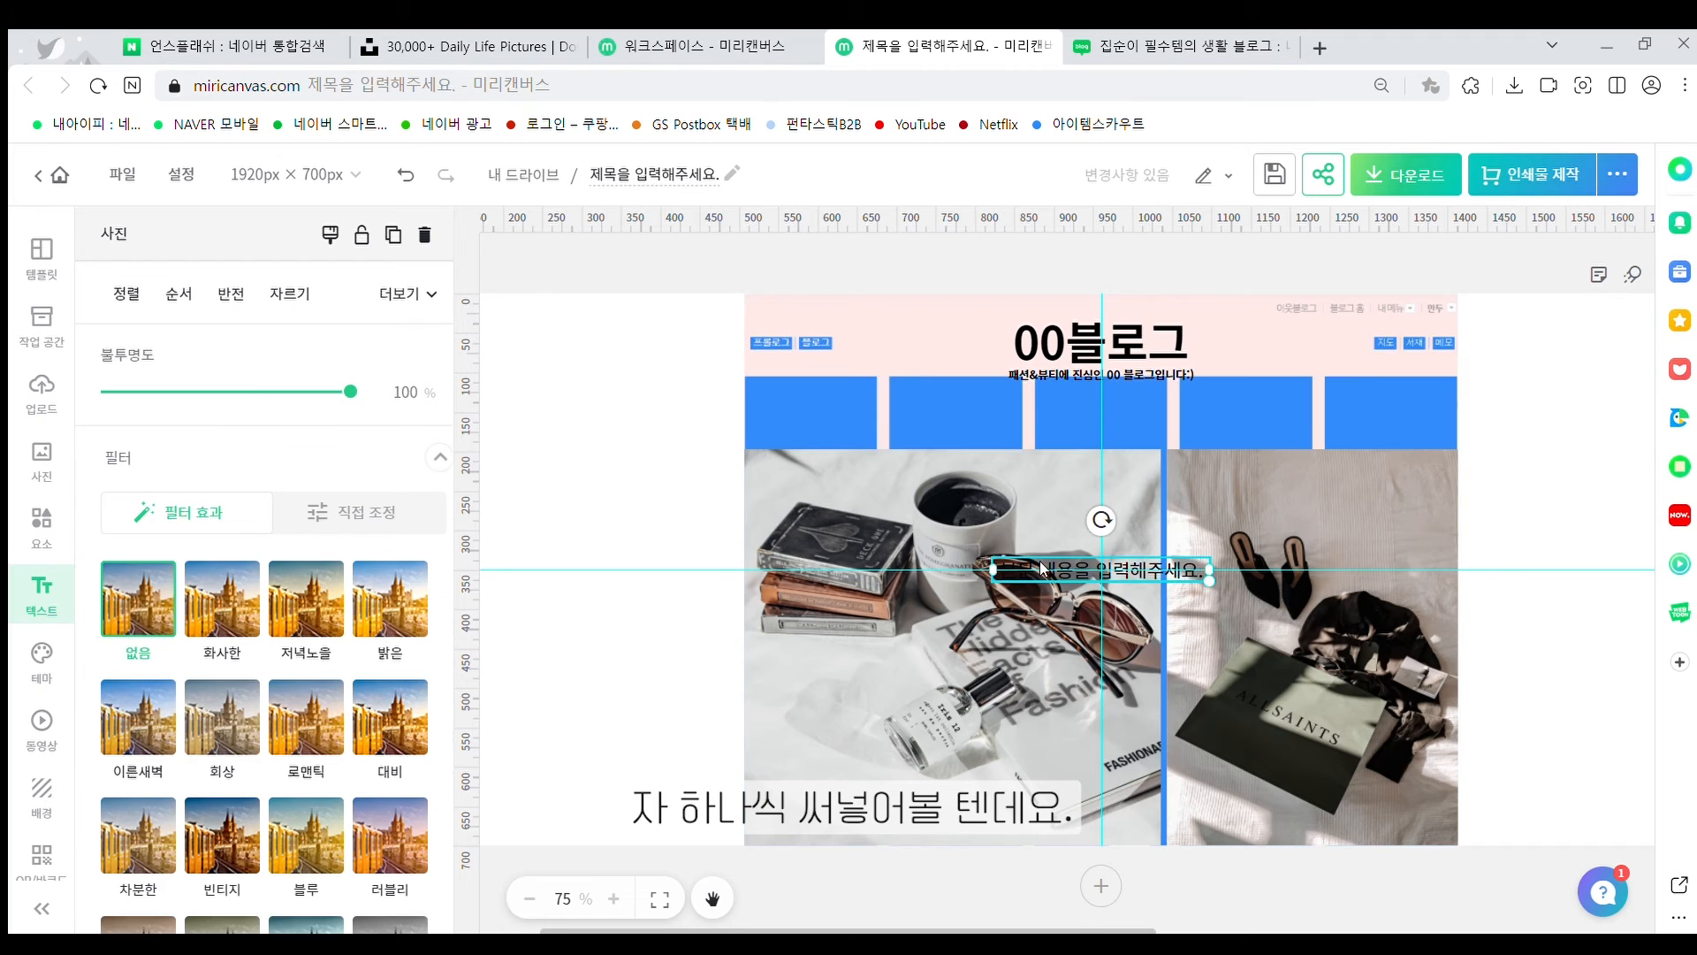
pyautogui.moveTo(1043, 570); pyautogui.dragTo(798, 409)
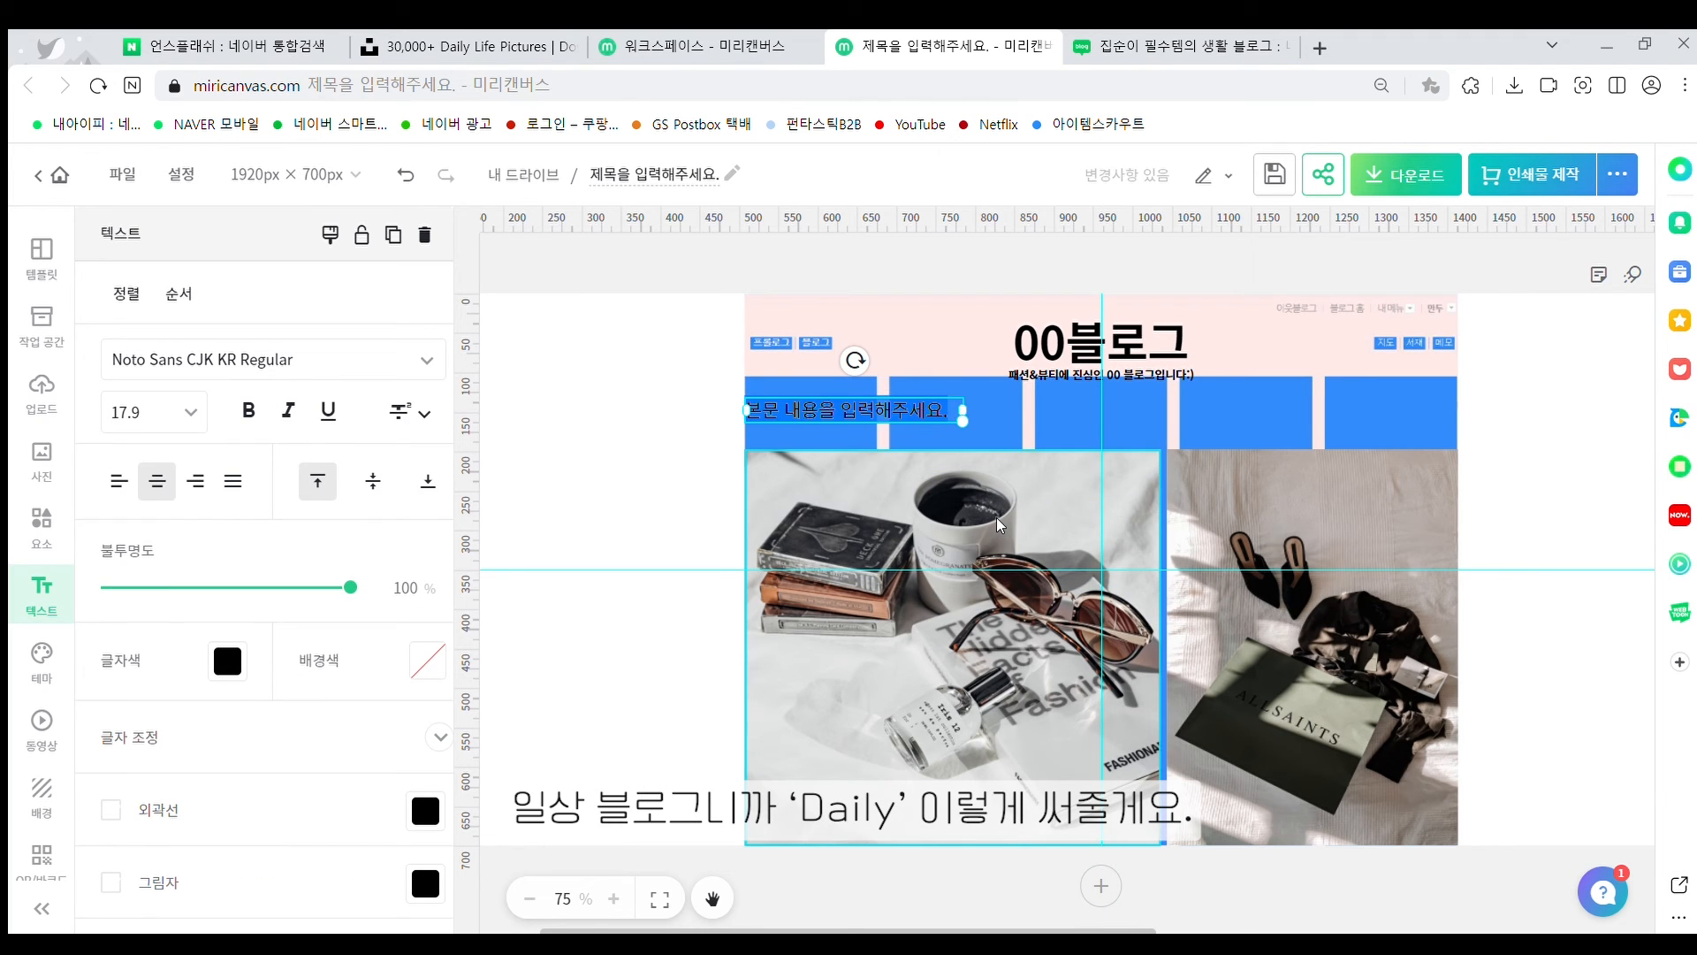
pyautogui.press('BackSpace')
pyautogui.write('Dail')
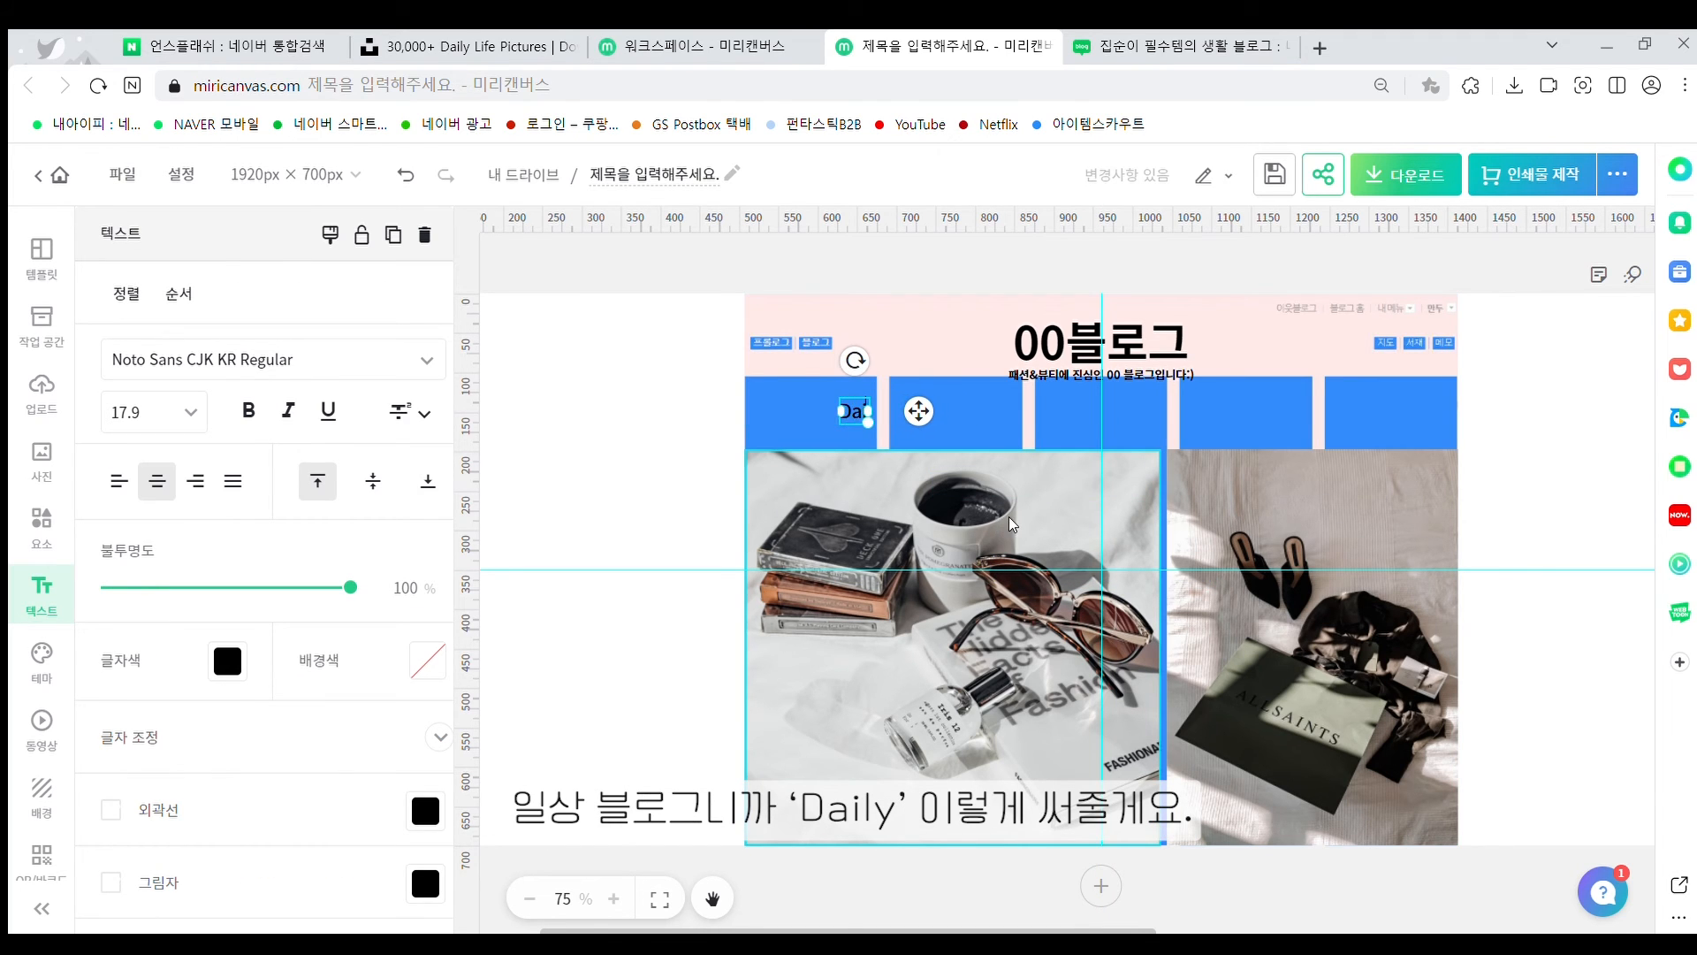
pyautogui.write('y')
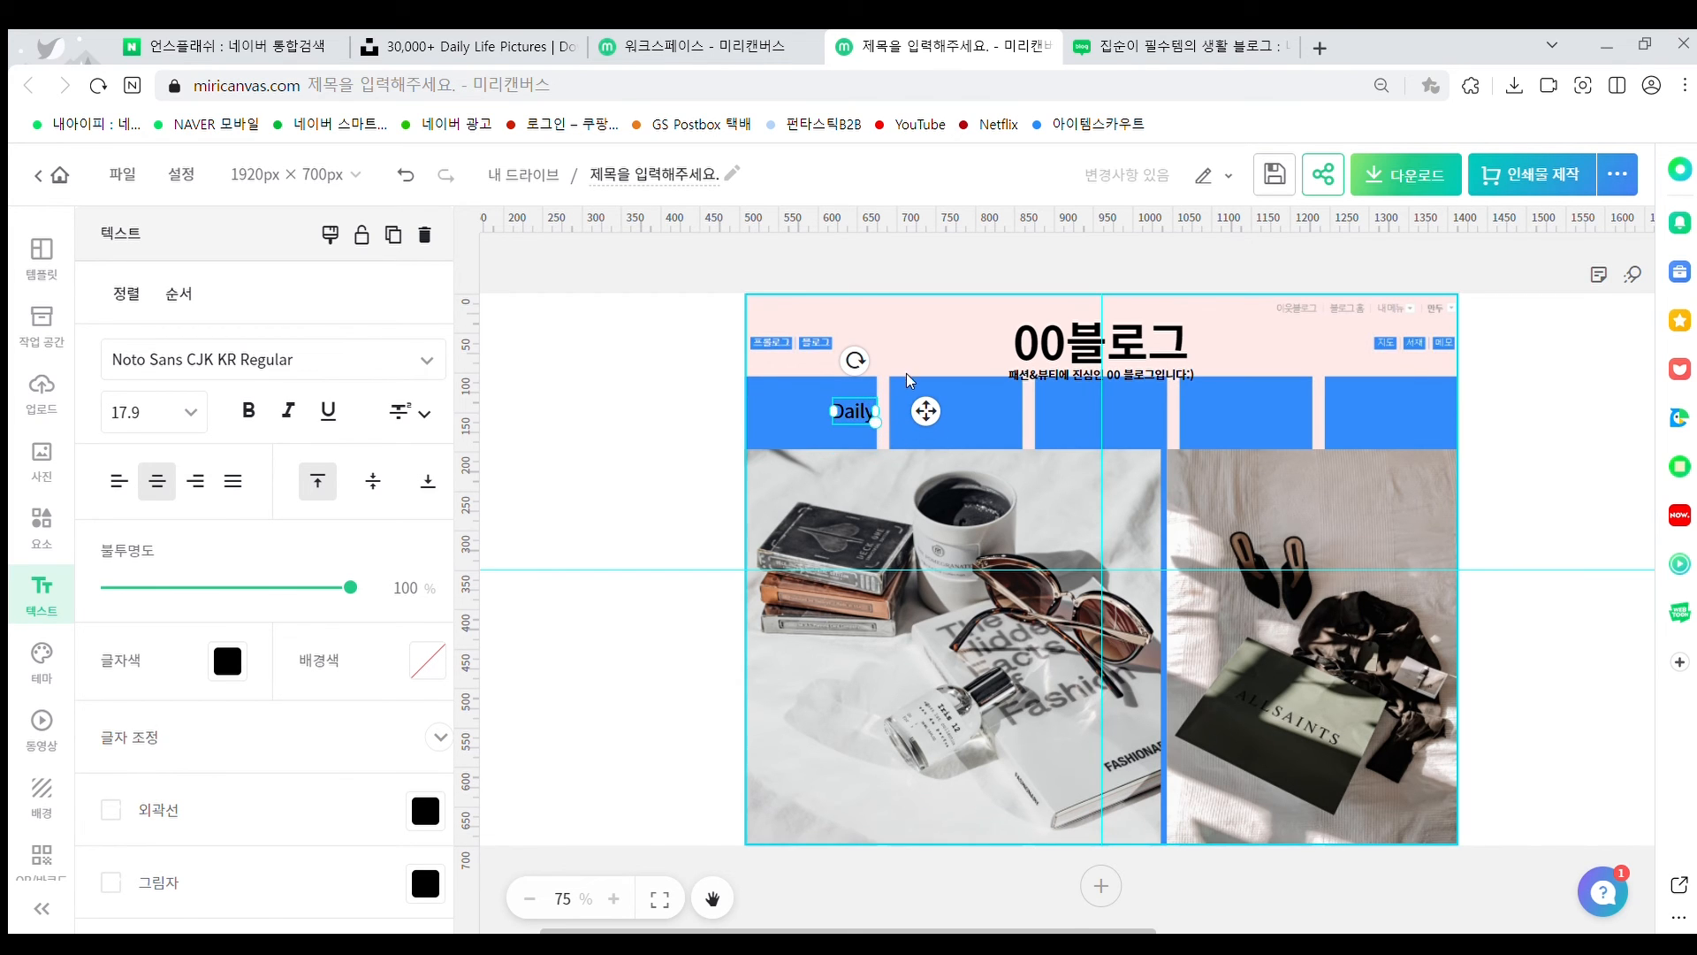
pyautogui.click(910, 380)
pyautogui.moveTo(873, 409); pyautogui.dragTo(834, 409)
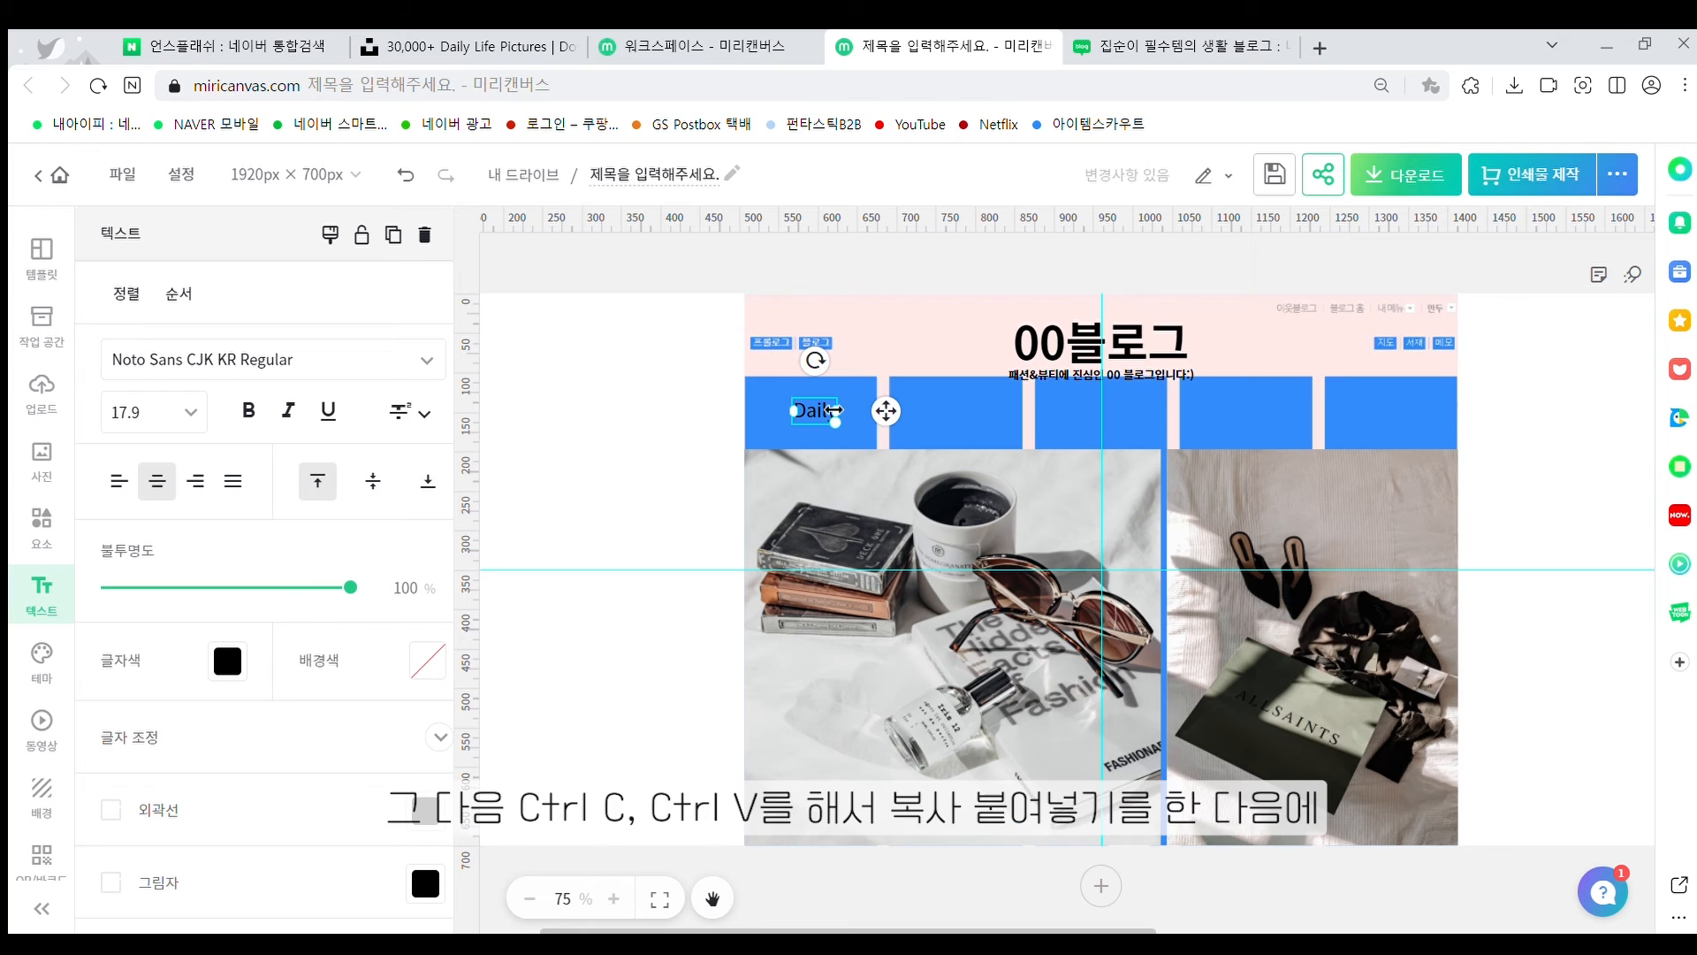
# Duplicate the label and change it to 'Fashion', widened to fit on one line
pyautogui.hotkey('ctrl', 'c')
pyautogui.hotkey('ctrl', 'v')
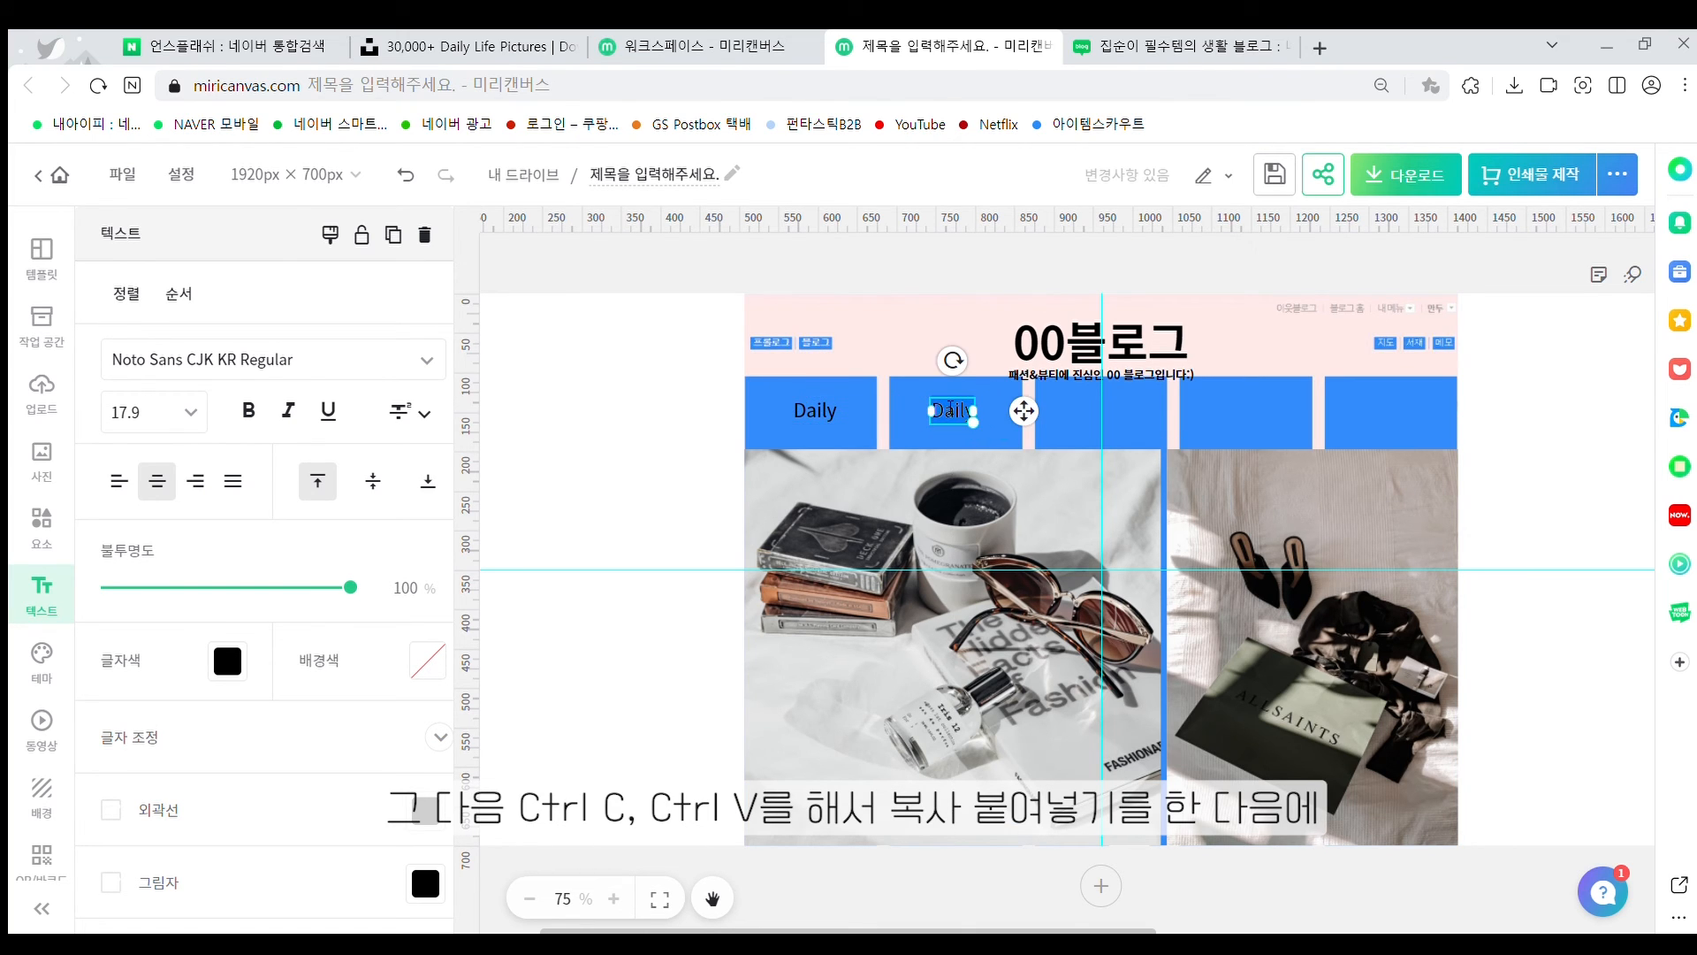
pyautogui.press('BackSpace')
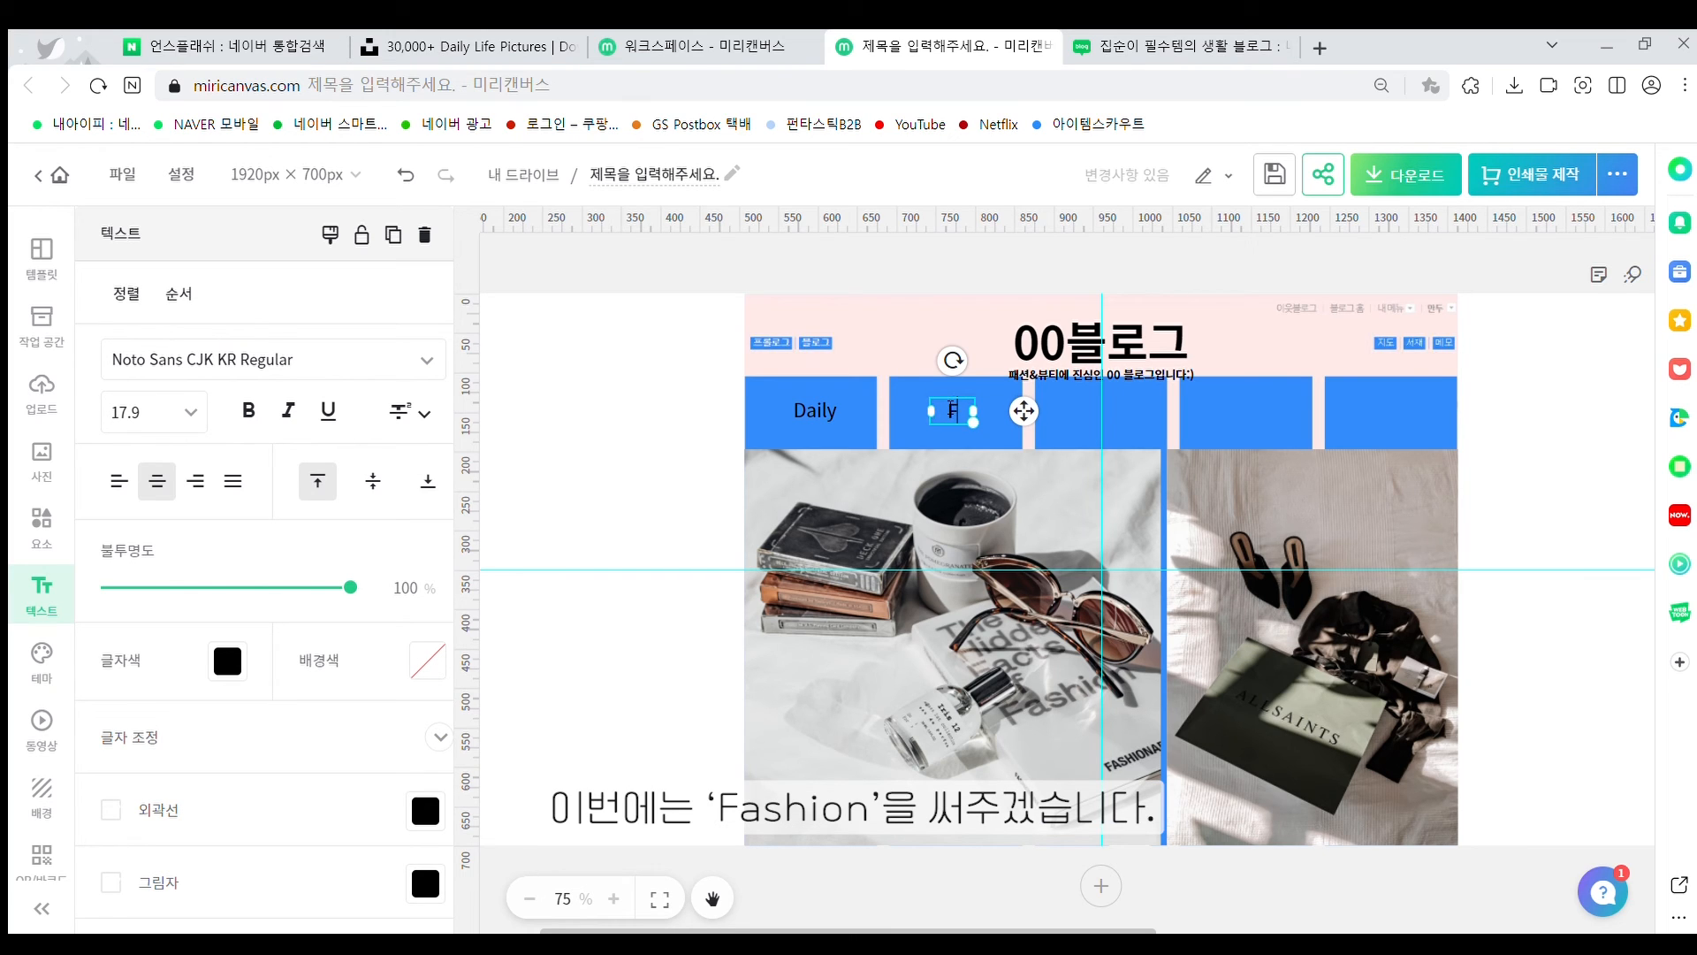
pyautogui.write('Fashion')
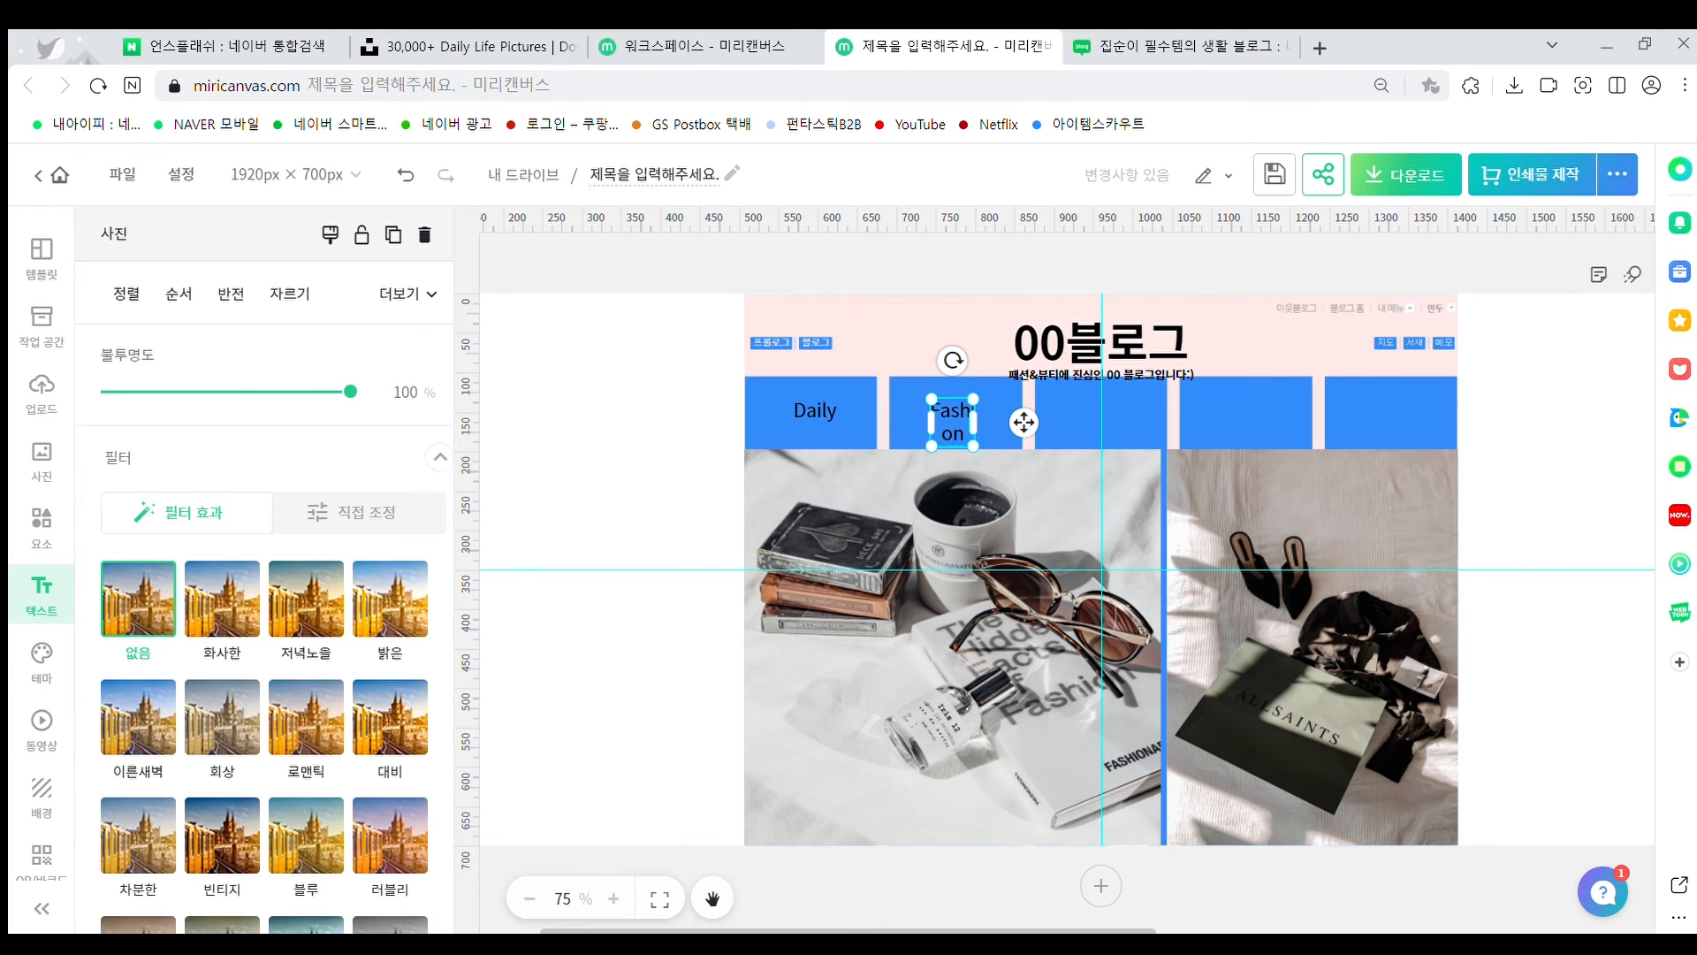
pyautogui.moveTo(974, 423); pyautogui.dragTo(1012, 419)
pyautogui.click(913, 333)
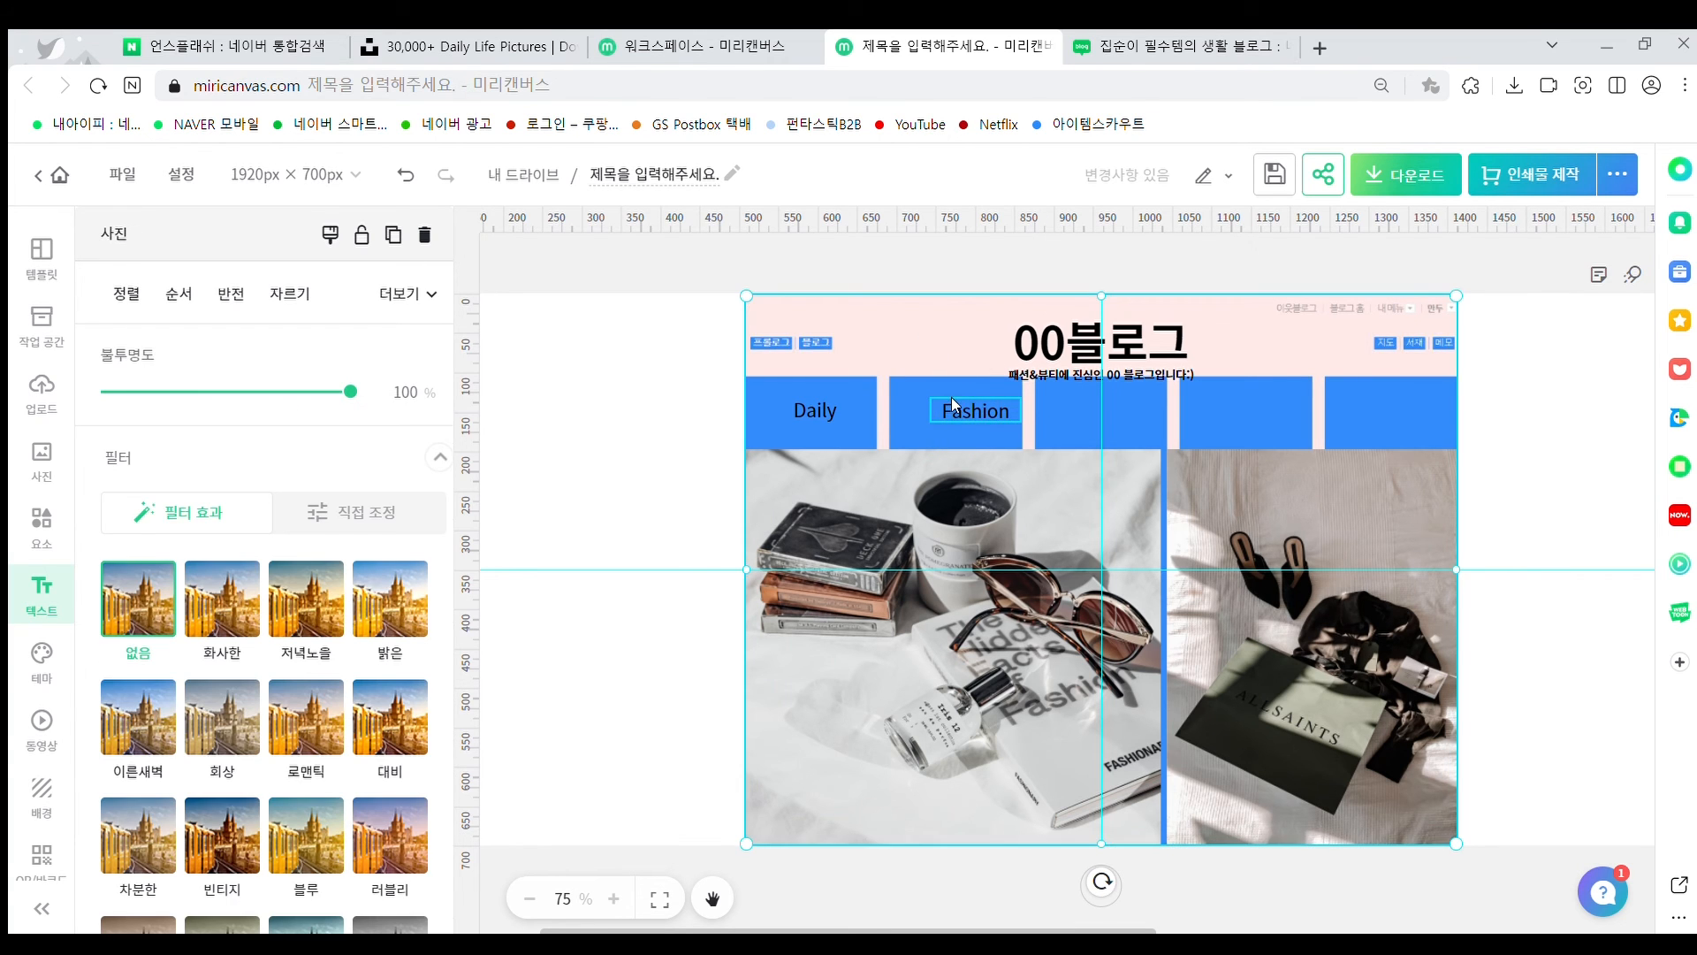
pyautogui.click(937, 409)
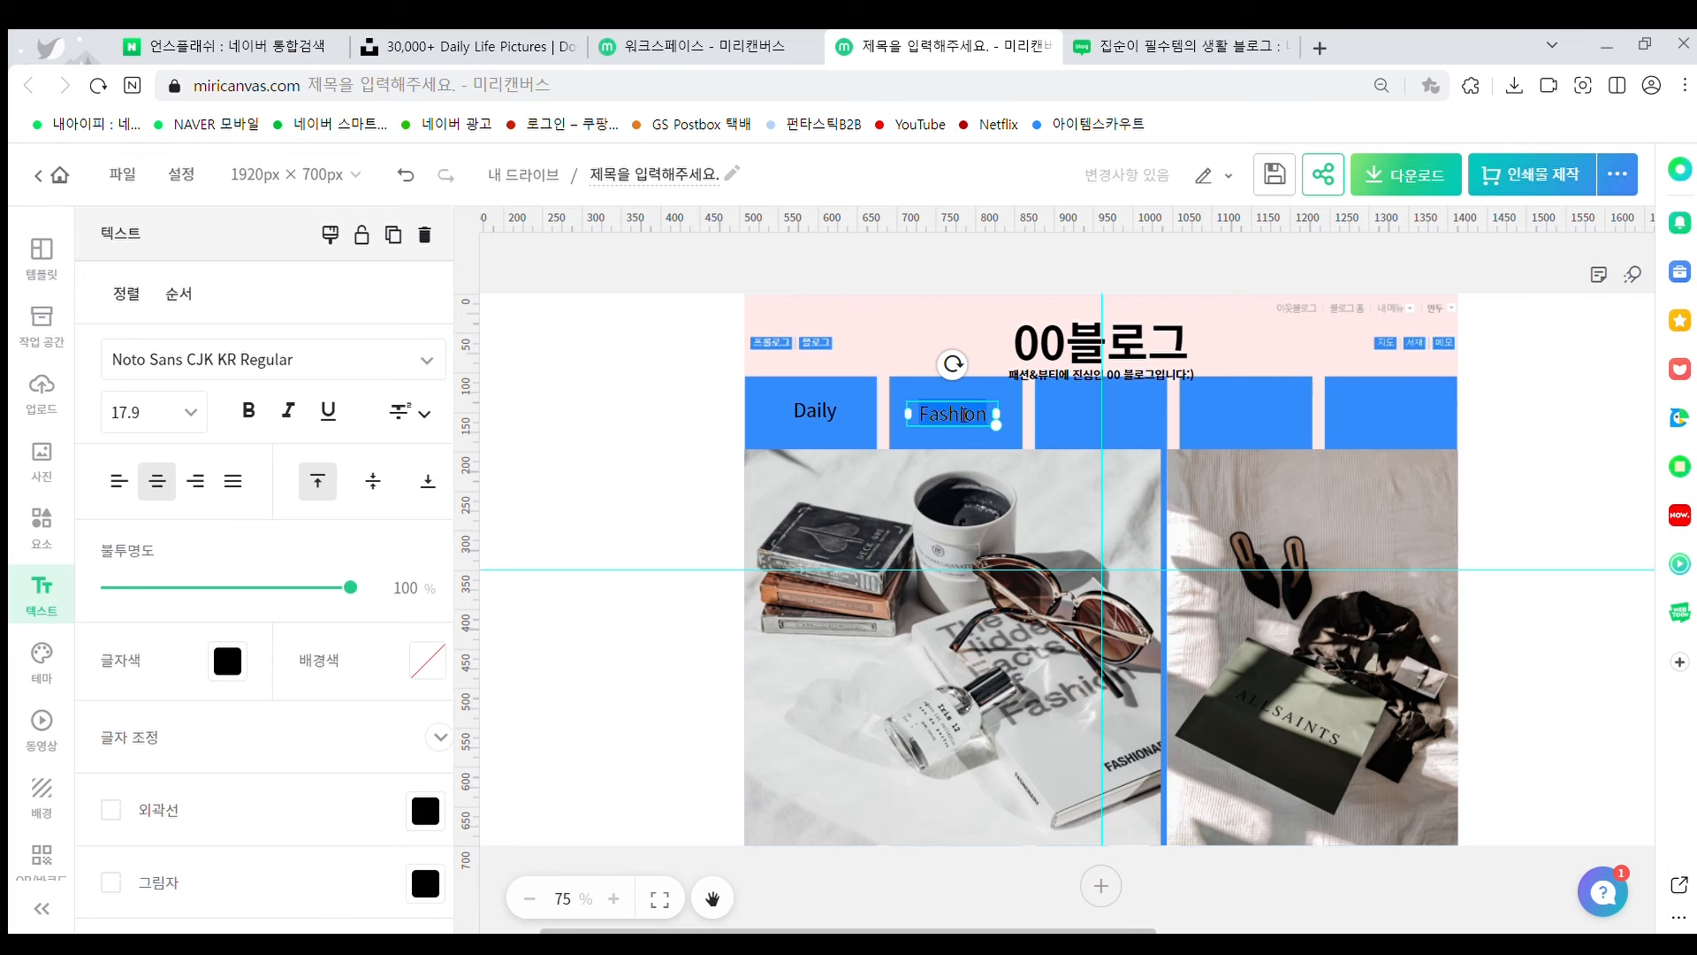
pyautogui.click(966, 415)
pyautogui.click(978, 394)
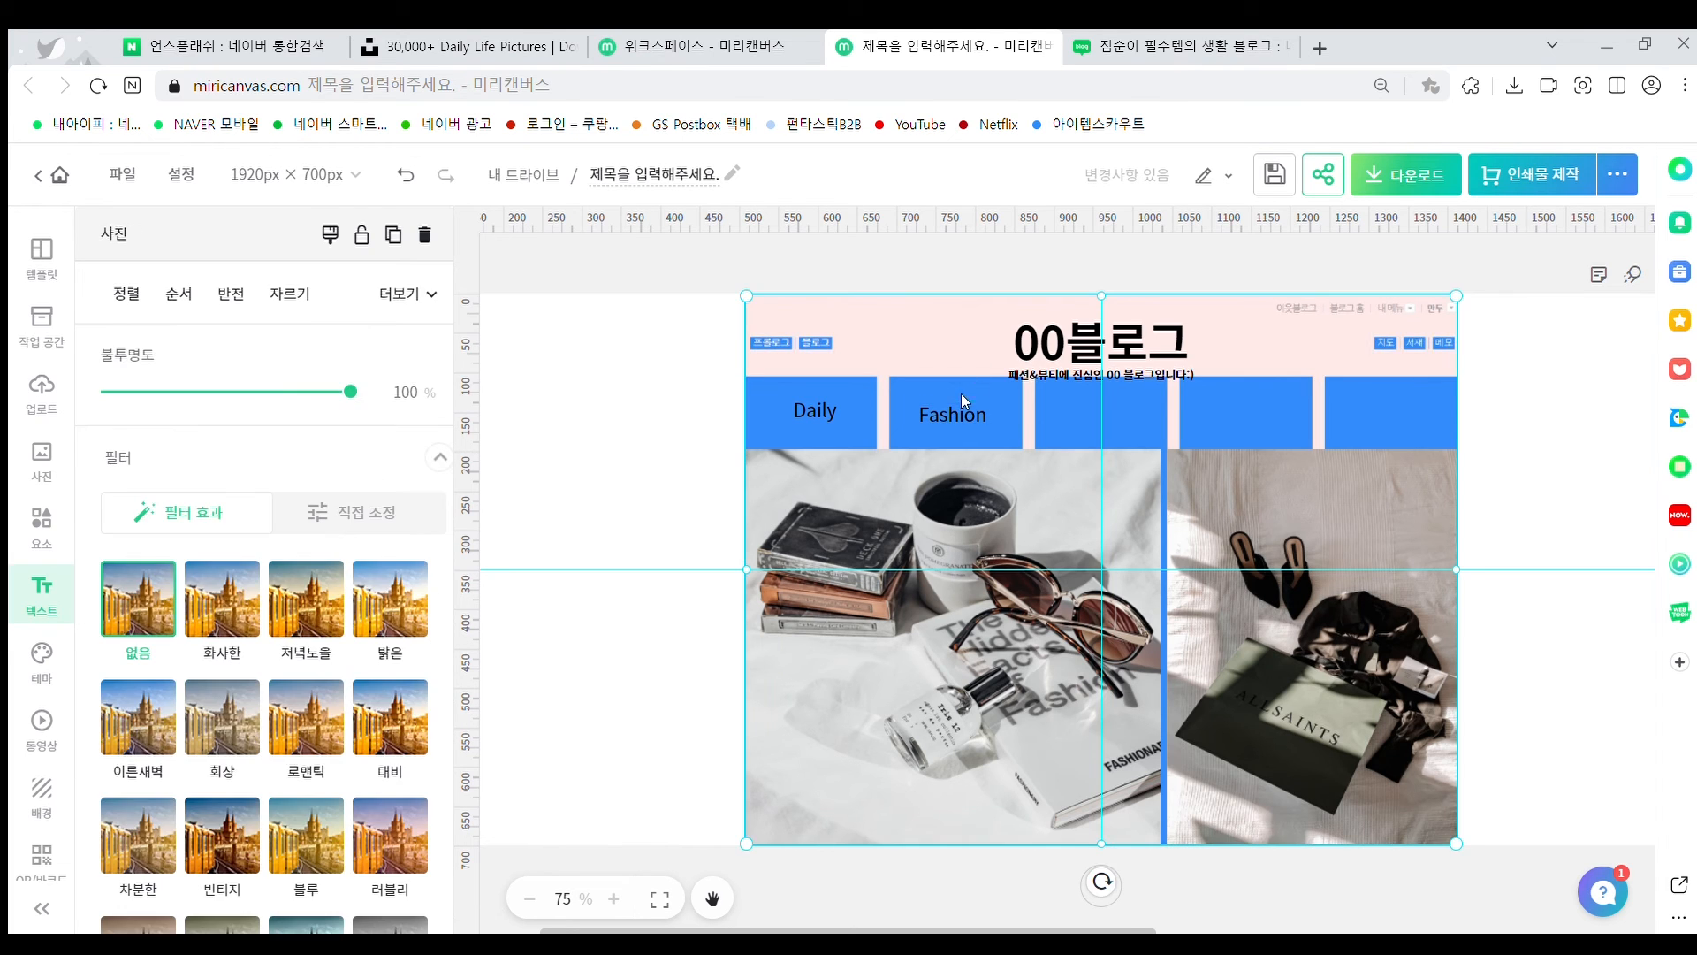
pyautogui.click(955, 408)
# Put copies on the third and fourth bars labelled 'Beauty' and 'Interior'
pyautogui.moveTo(957, 415); pyautogui.dragTo(1090, 411)
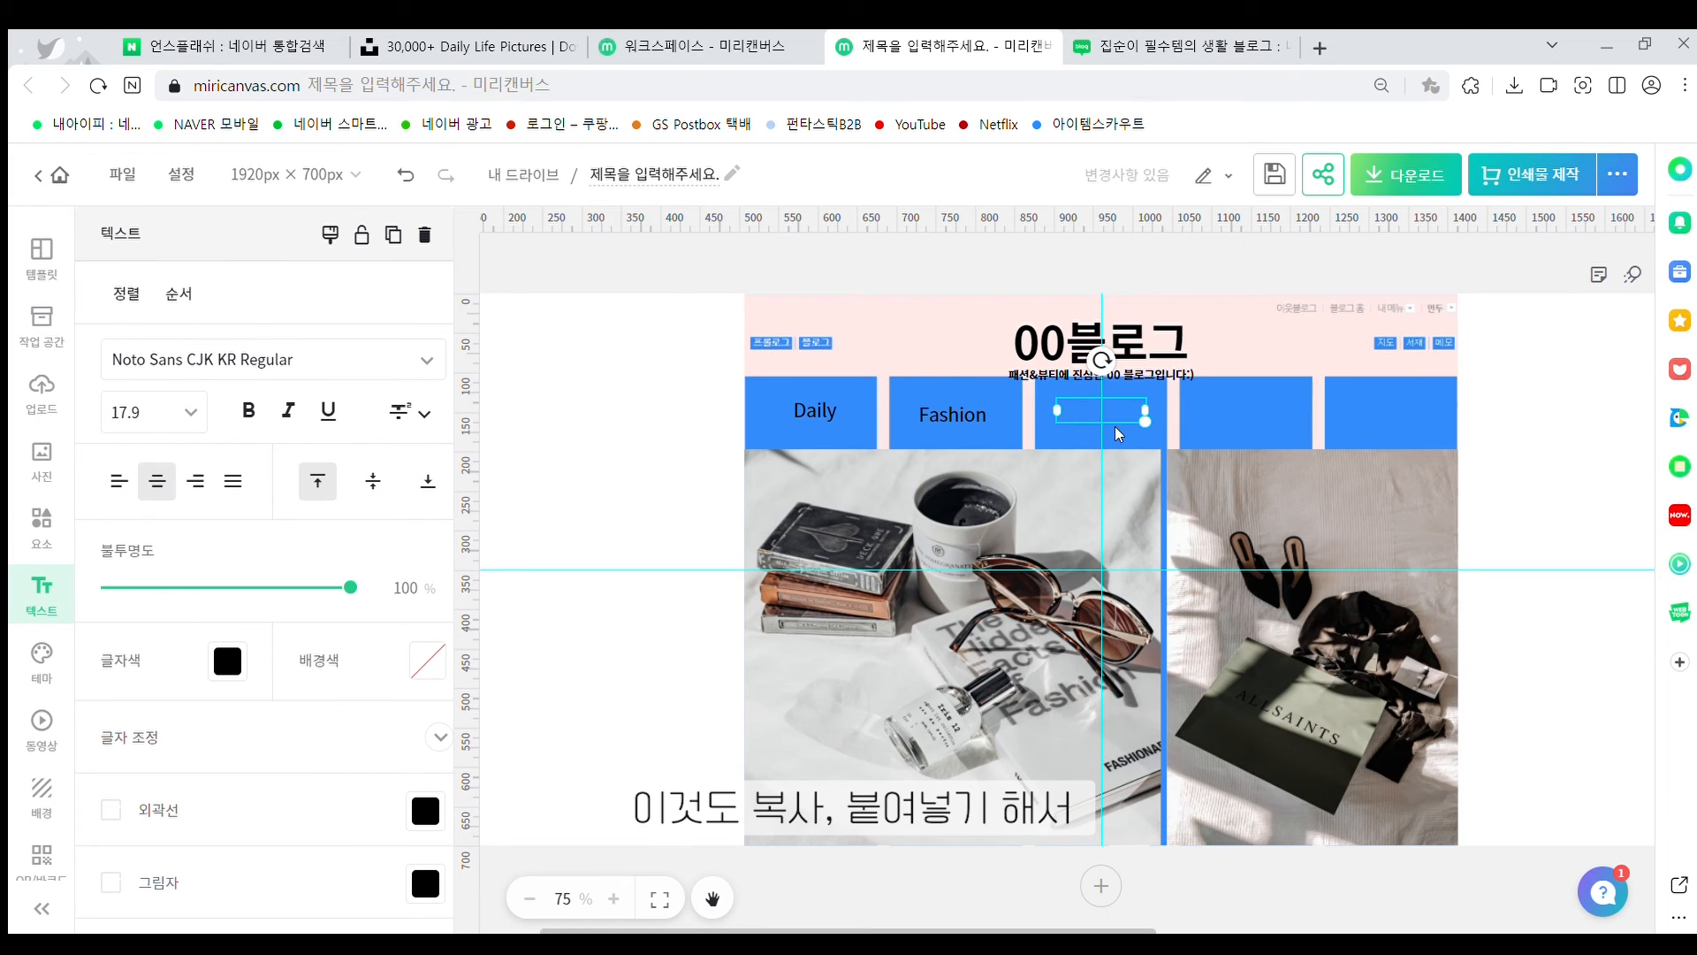
pyautogui.write('Beauty')
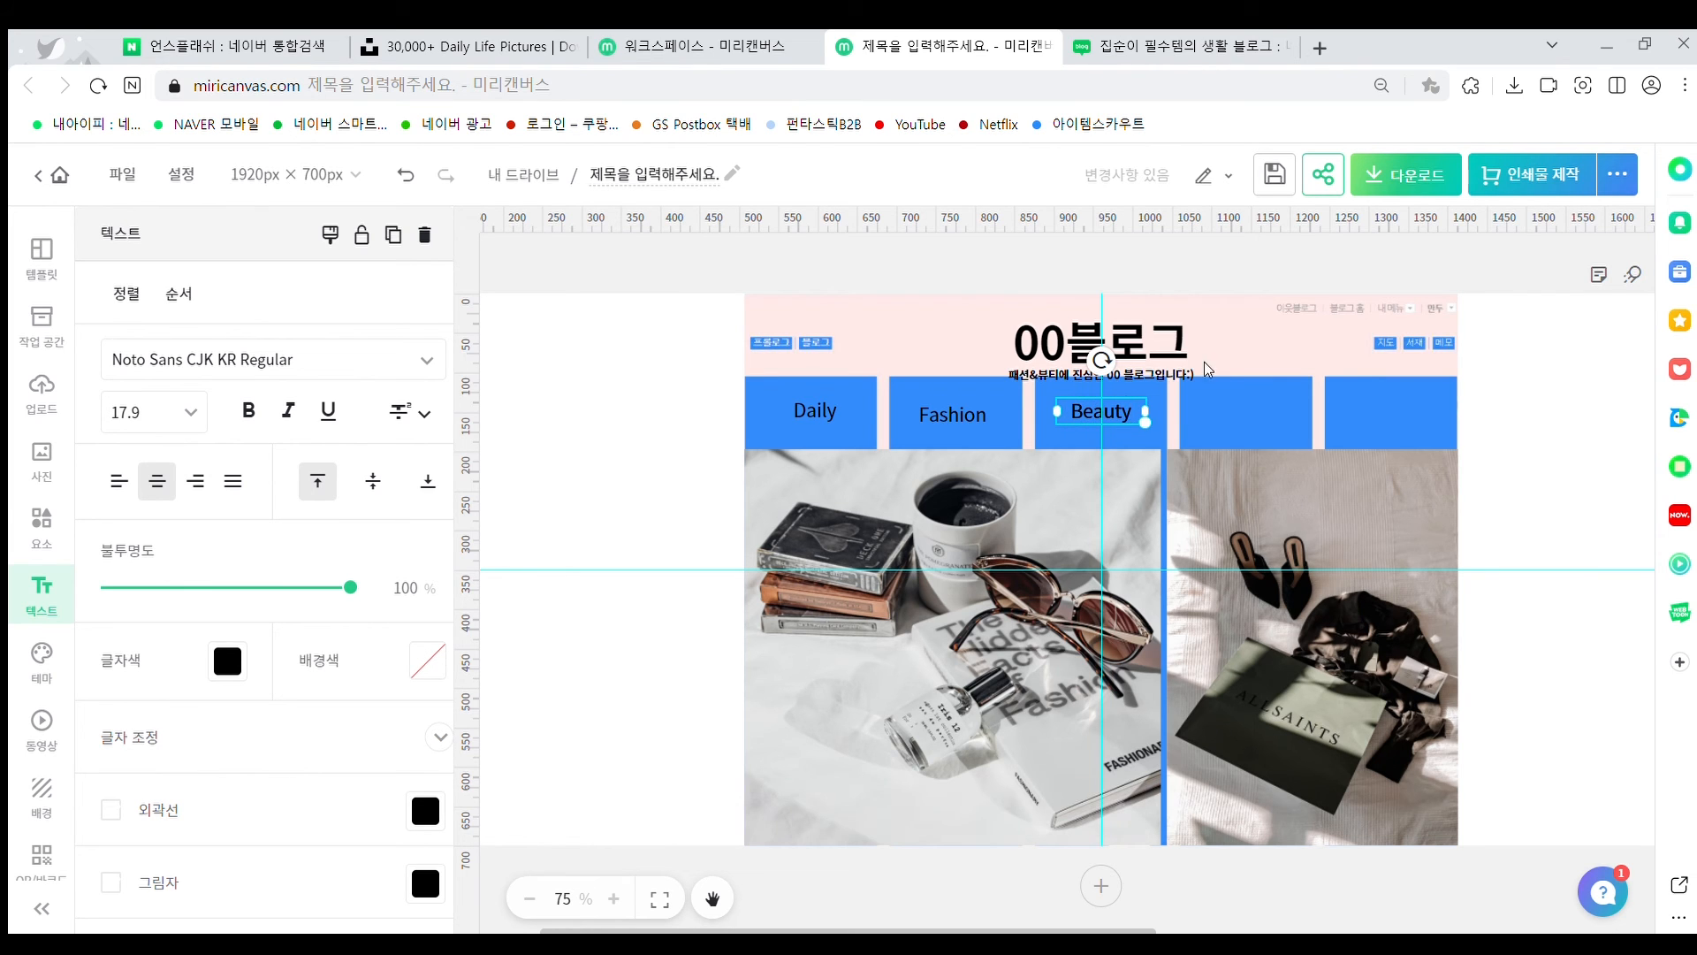
pyautogui.click(1223, 340)
pyautogui.click(1103, 411)
pyautogui.moveTo(1105, 413); pyautogui.dragTo(1249, 412)
pyautogui.doubleClick(1246, 411)
pyautogui.press('BackSpace')
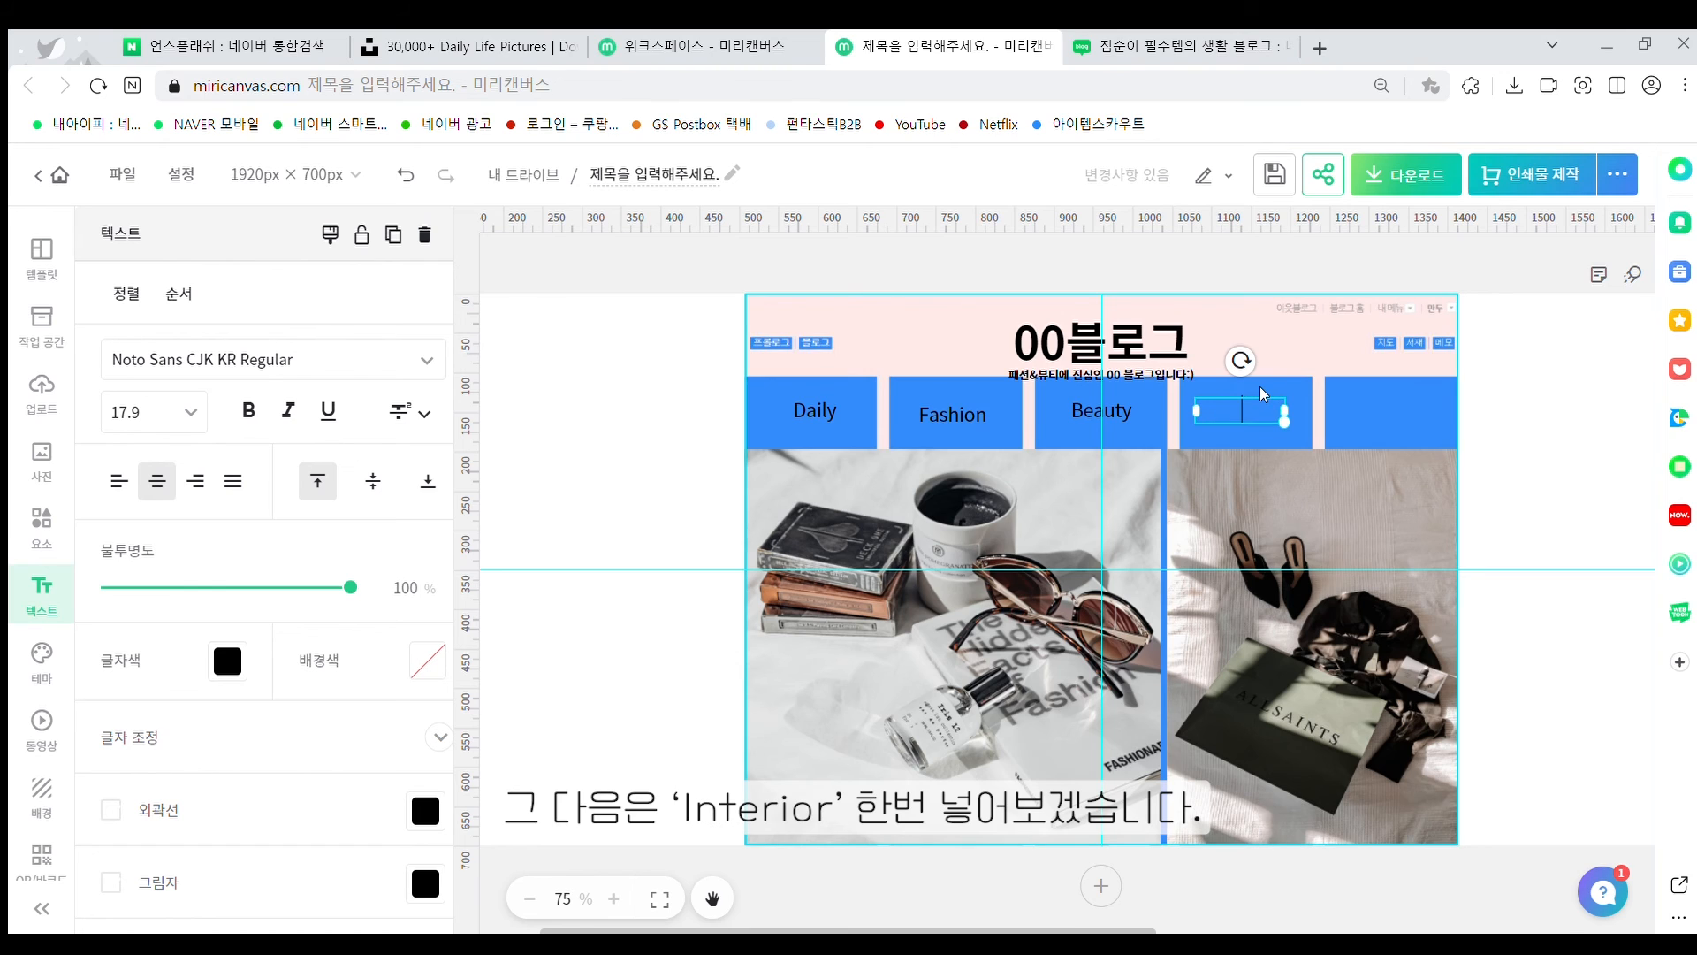
pyautogui.write('Interior')
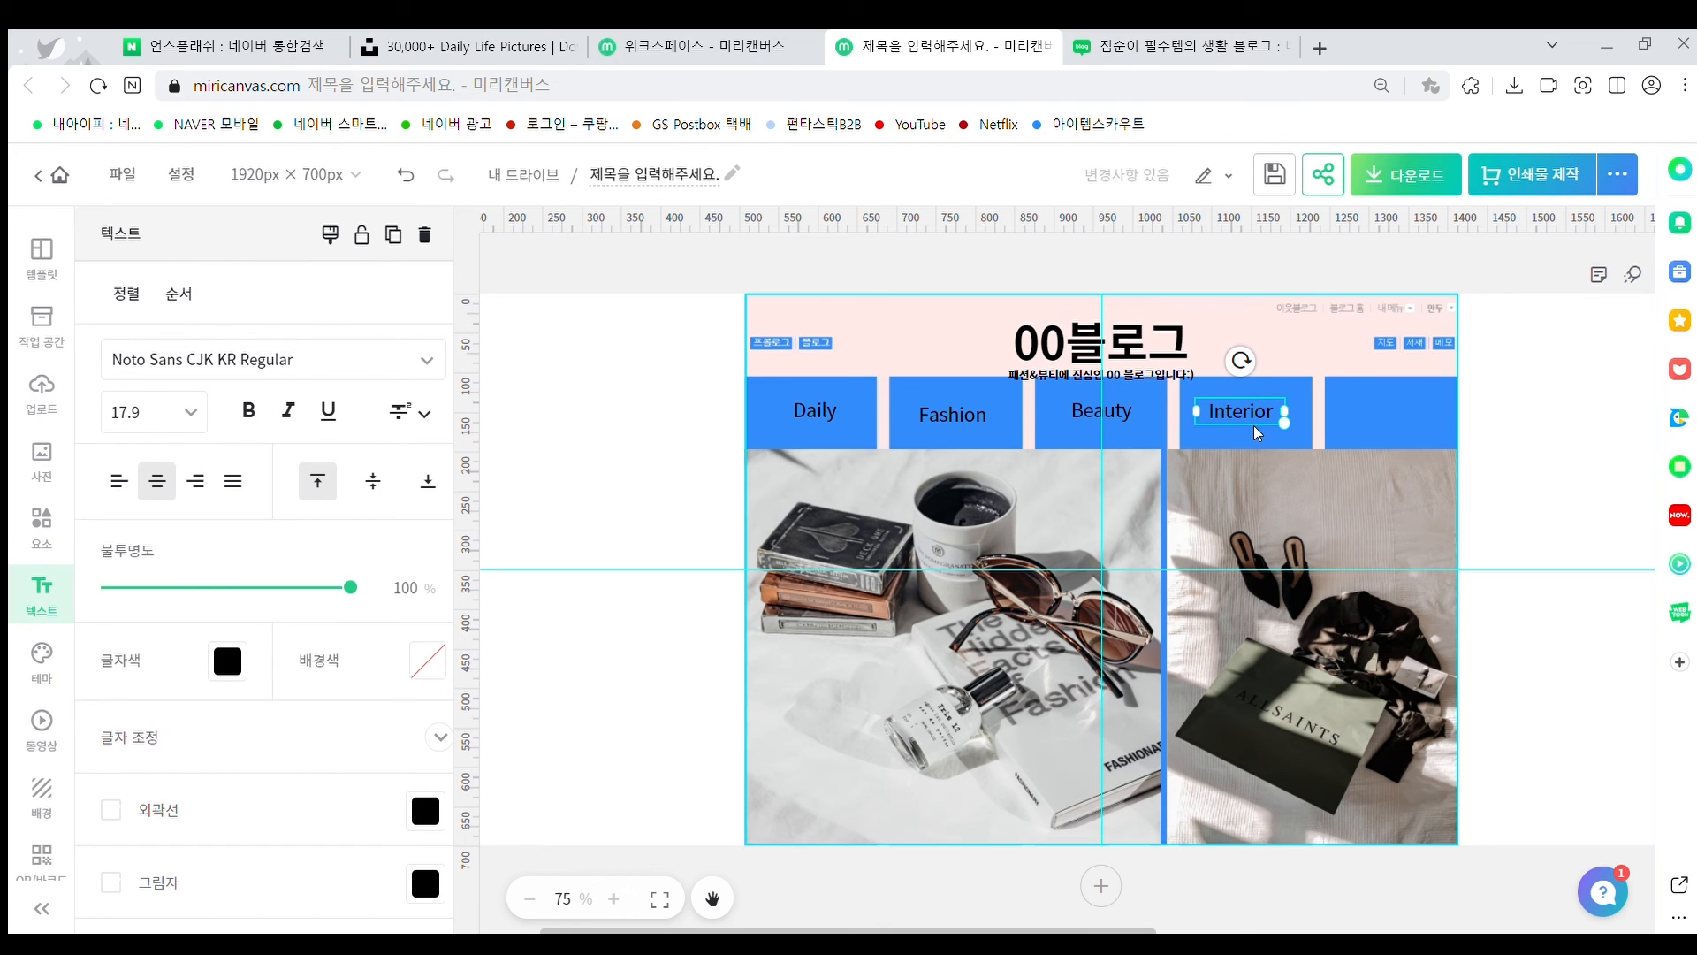
# Paste a cleared label copy onto the fifth bar for Review and line it up with the others
pyautogui.hotkey('ctrl', 'v')
pyautogui.moveTo(1257, 410); pyautogui.dragTo(1378, 414)
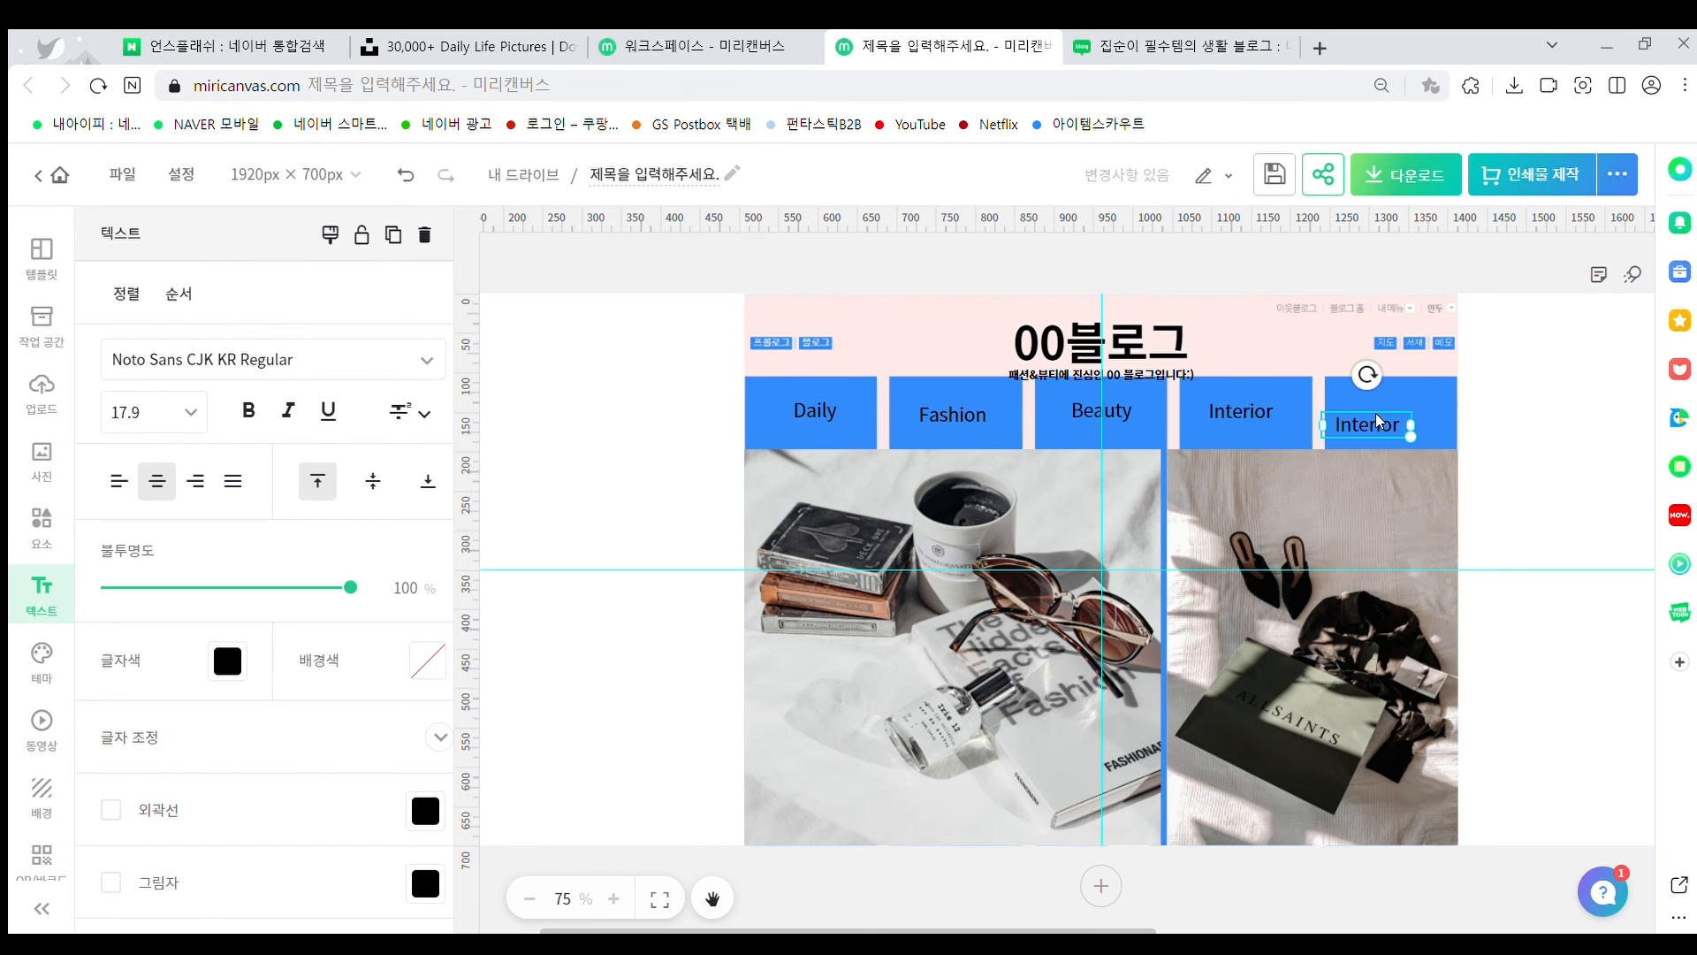
pyautogui.press('BackSpace')
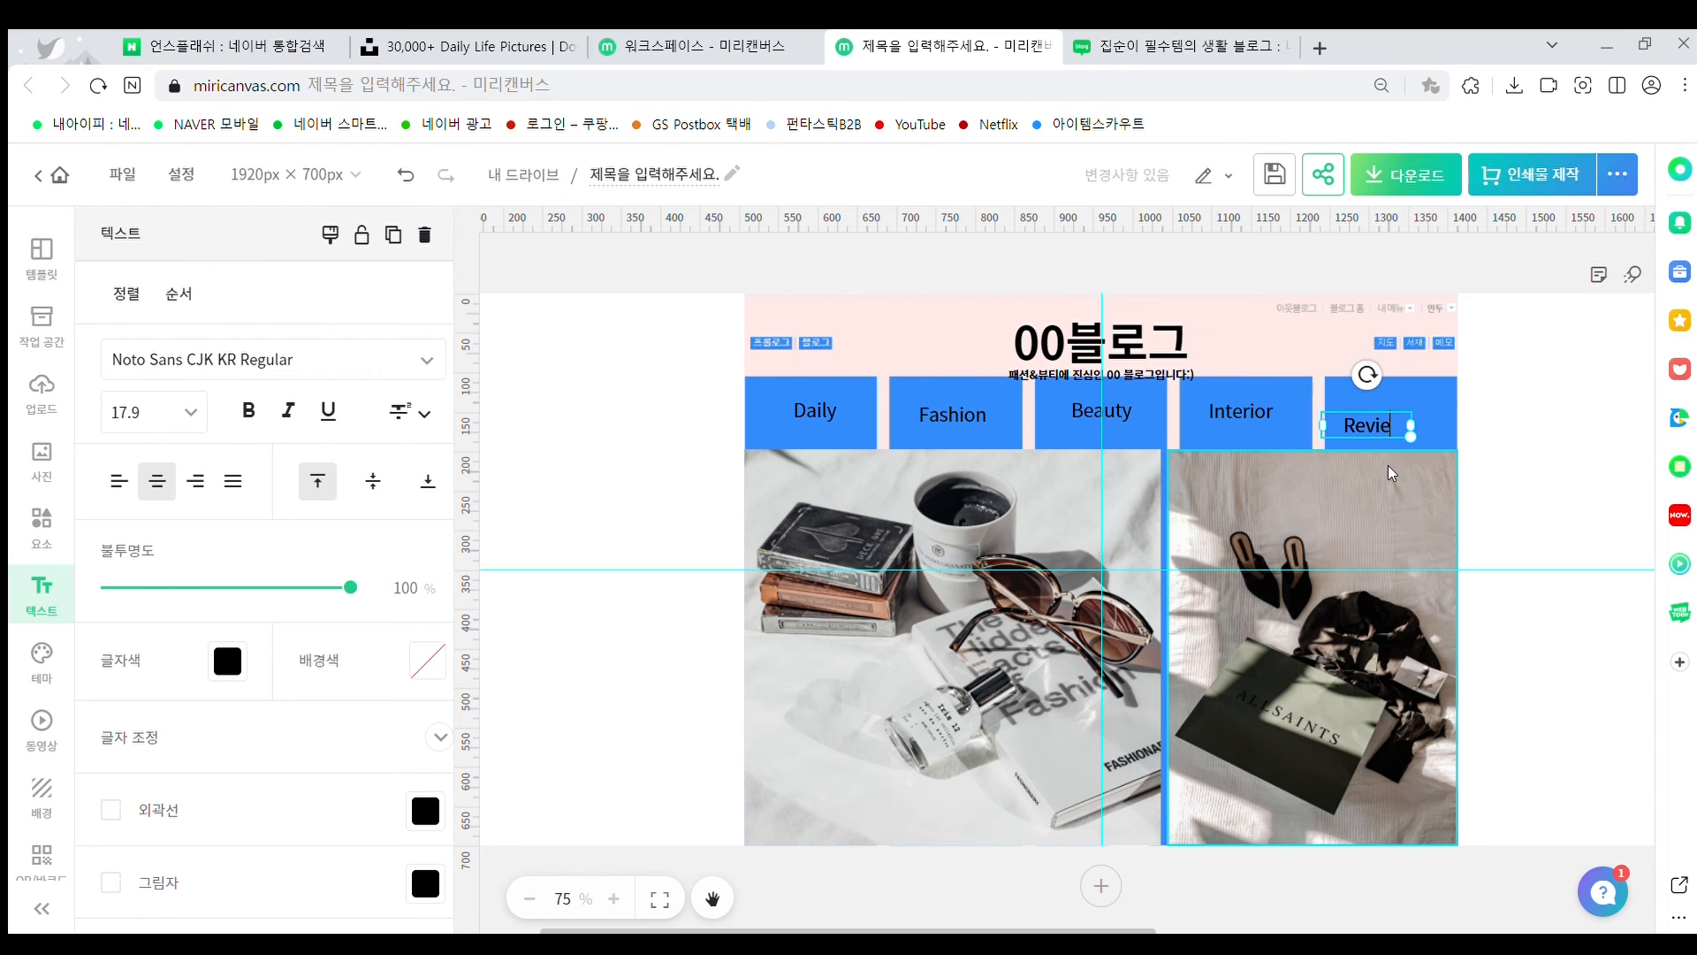
pyautogui.moveTo(1238, 408); pyautogui.dragTo(1239, 412)
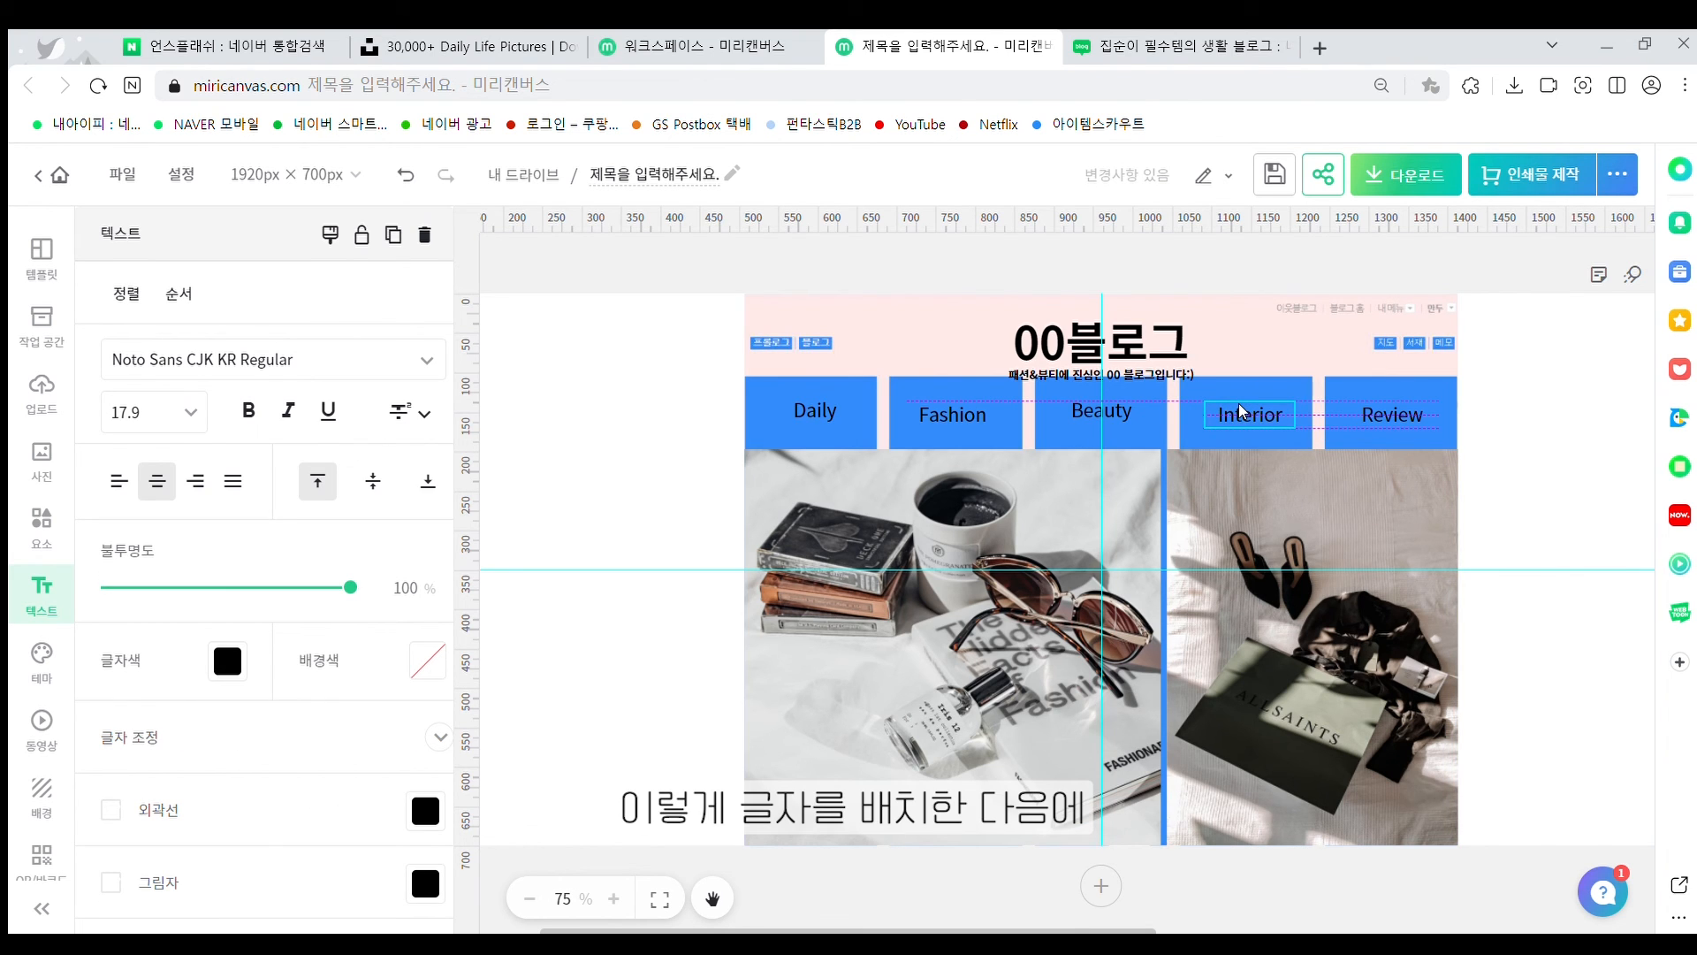
# Nudge the Daily label into line with the other menu labels
pyautogui.click(1246, 414)
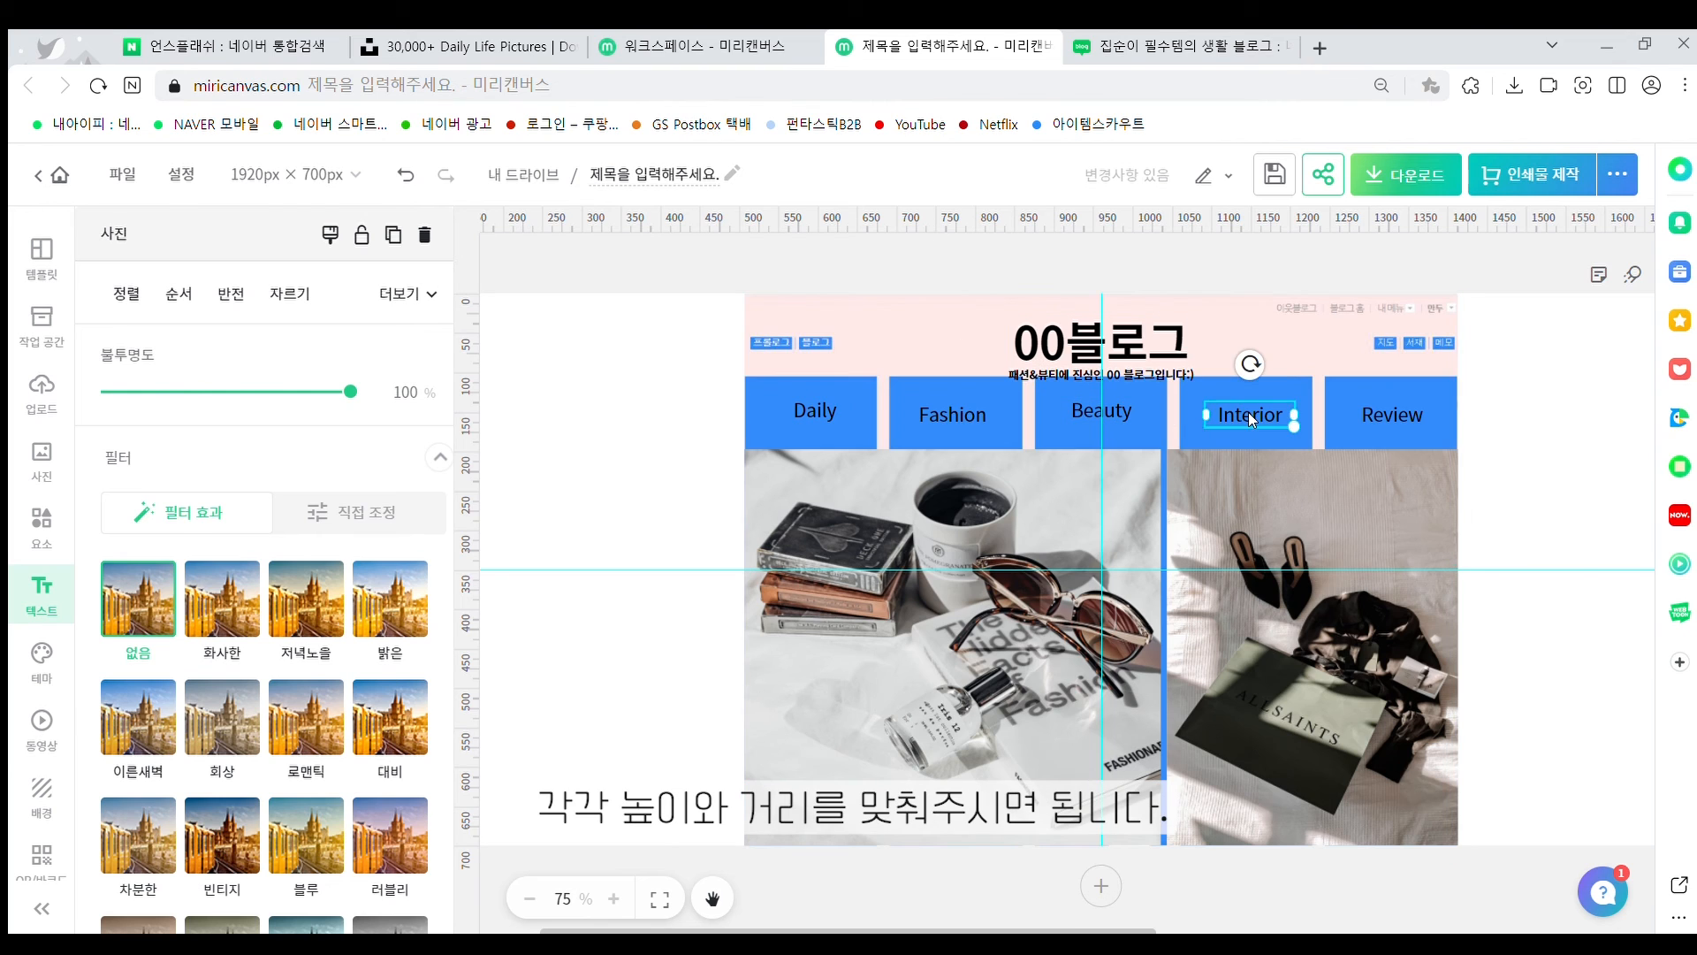
pyautogui.moveTo(802, 411); pyautogui.dragTo(796, 416)
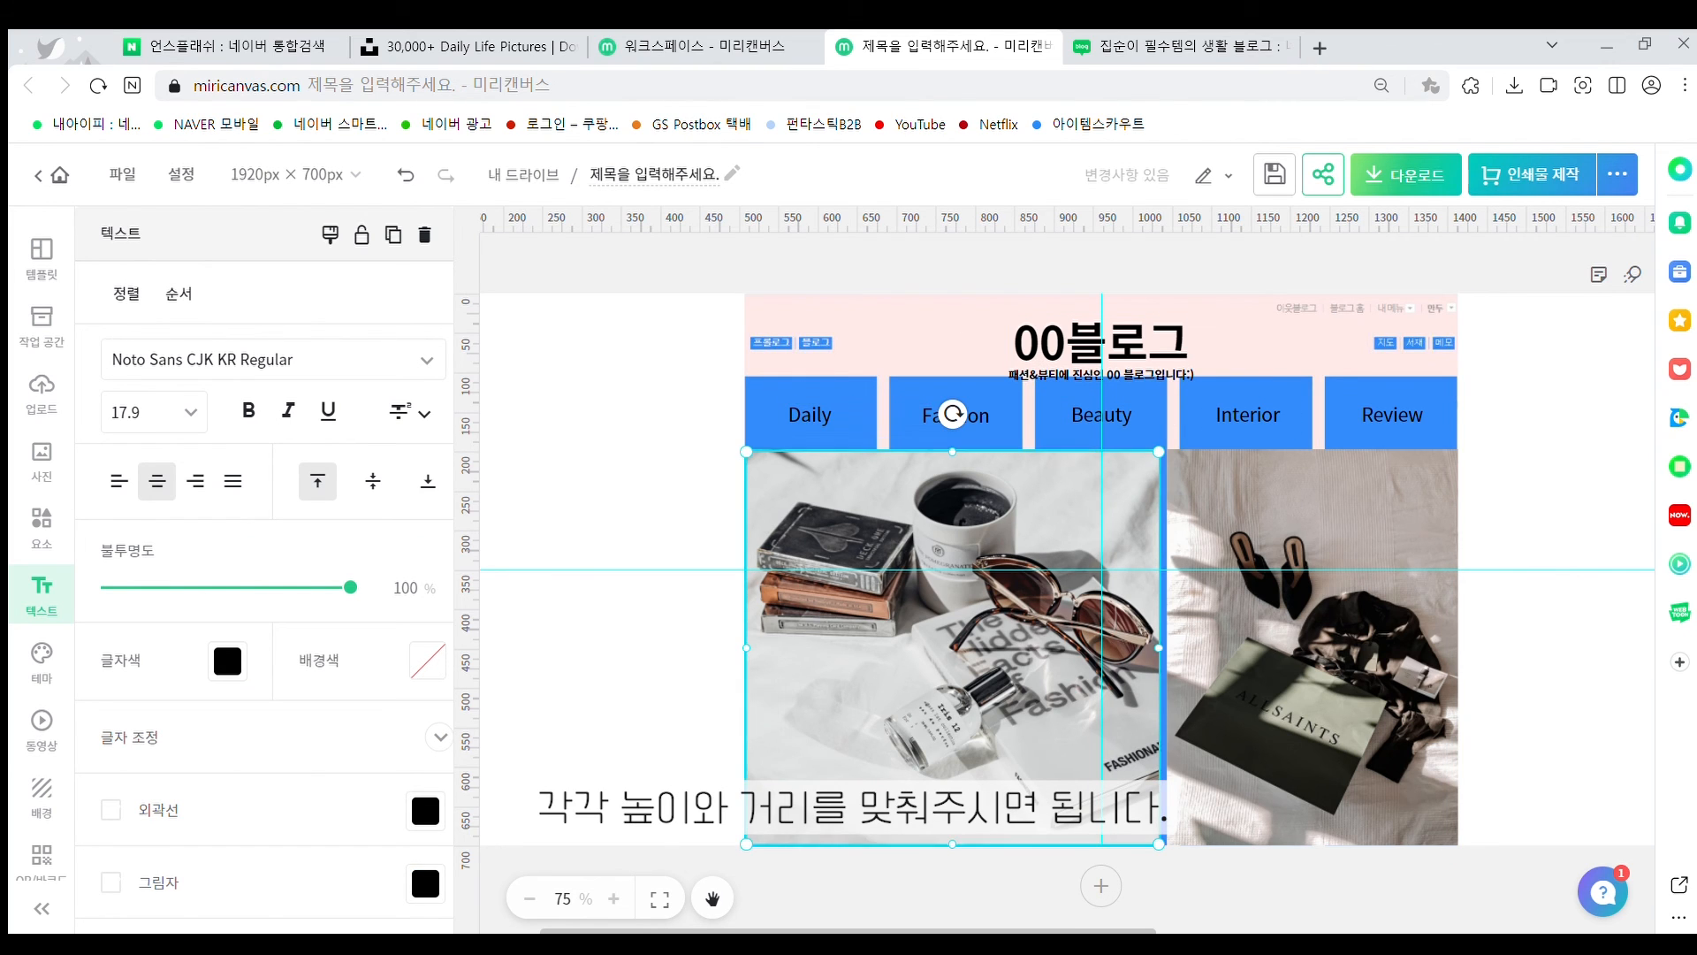
pyautogui.click(878, 329)
# Select the Review, Interior, Beauty and Fashion labels, then everything on the page
pyautogui.click(1392, 413)
pyautogui.keyDown('shift'); pyautogui.click(1248, 414); pyautogui.keyUp('shift')
pyautogui.keyDown('shift'); pyautogui.click(1114, 412); pyautogui.keyUp('shift')
pyautogui.keyDown('shift'); pyautogui.click(955, 412); pyautogui.keyUp('shift')
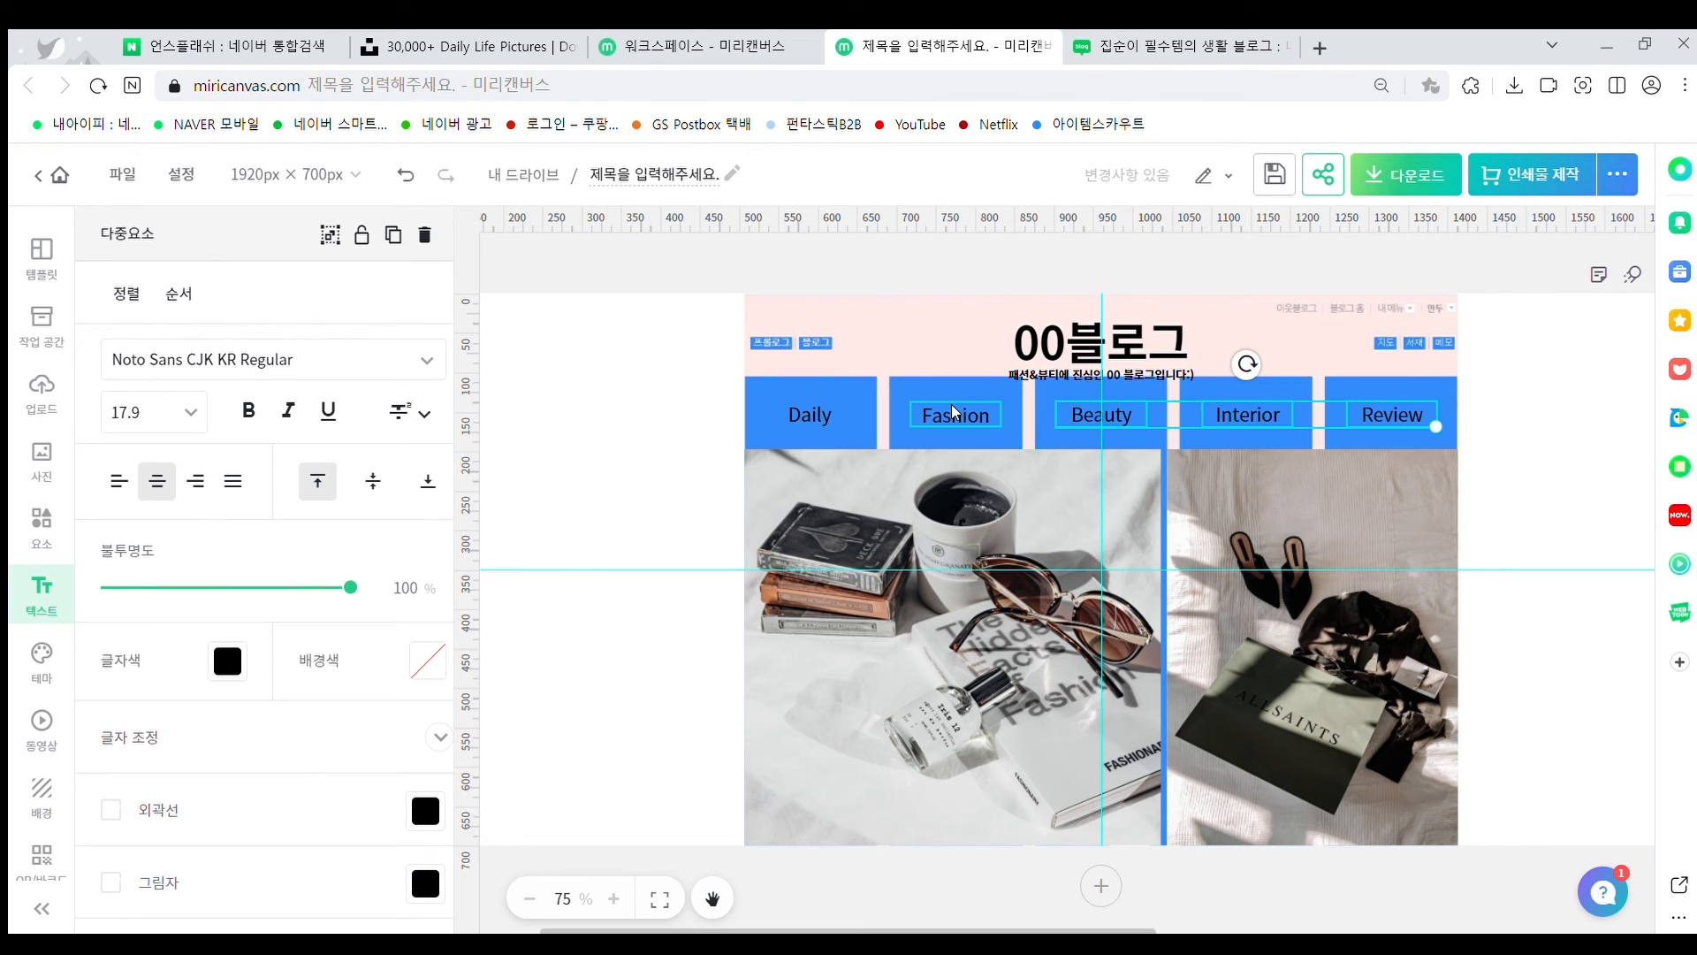
pyautogui.hotkey('ctrl', 'a')
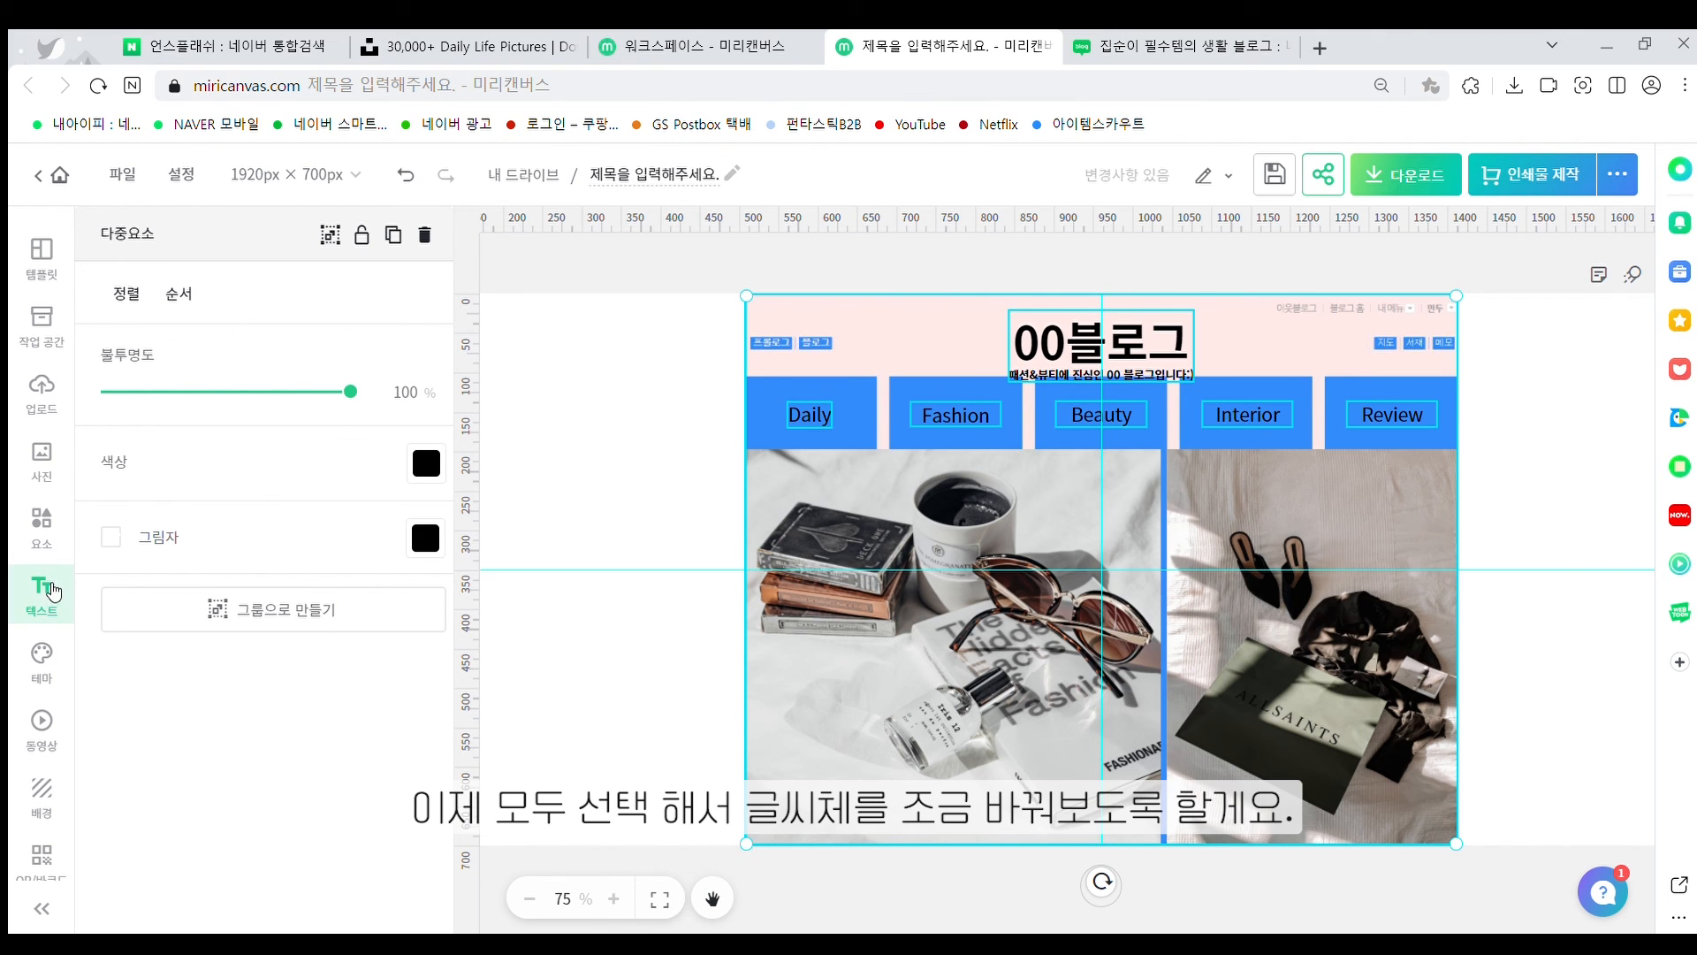
# Select the Daily, Fashion, Beauty, Interior and Review labels plus the 00블로그 title
pyautogui.click(836, 390)
pyautogui.click(808, 411)
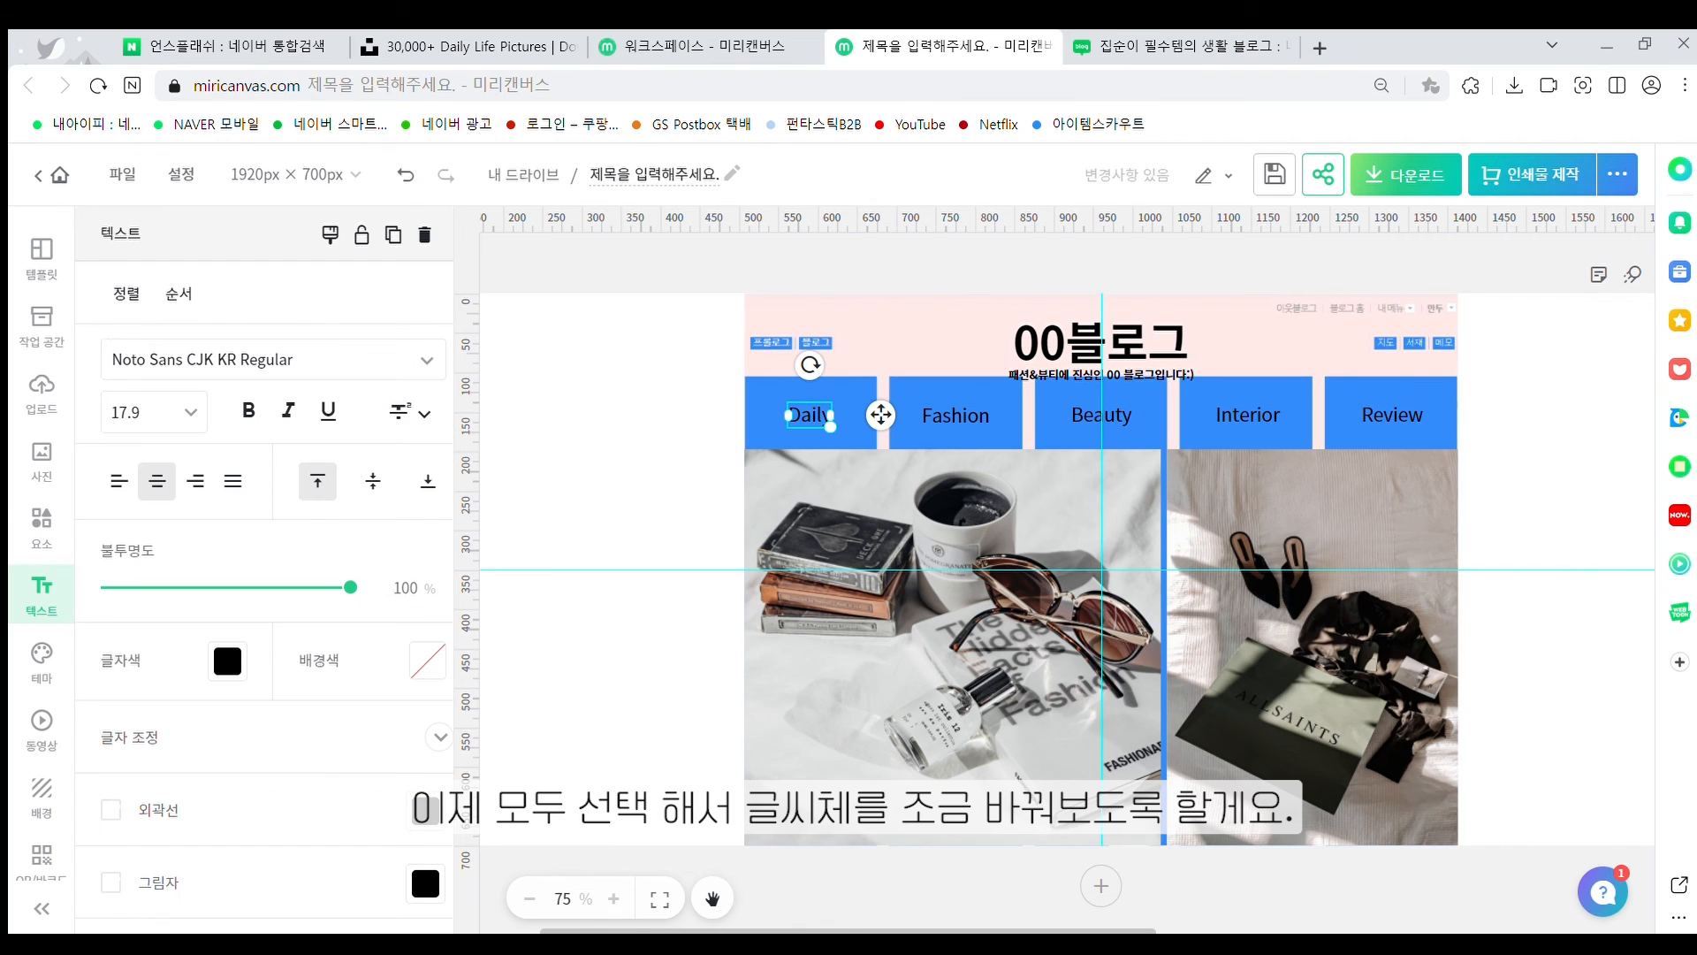
pyautogui.keyDown('shift'); pyautogui.click(956, 415); pyautogui.keyUp('shift')
pyautogui.keyDown('shift'); pyautogui.click(1077, 409); pyautogui.keyUp('shift')
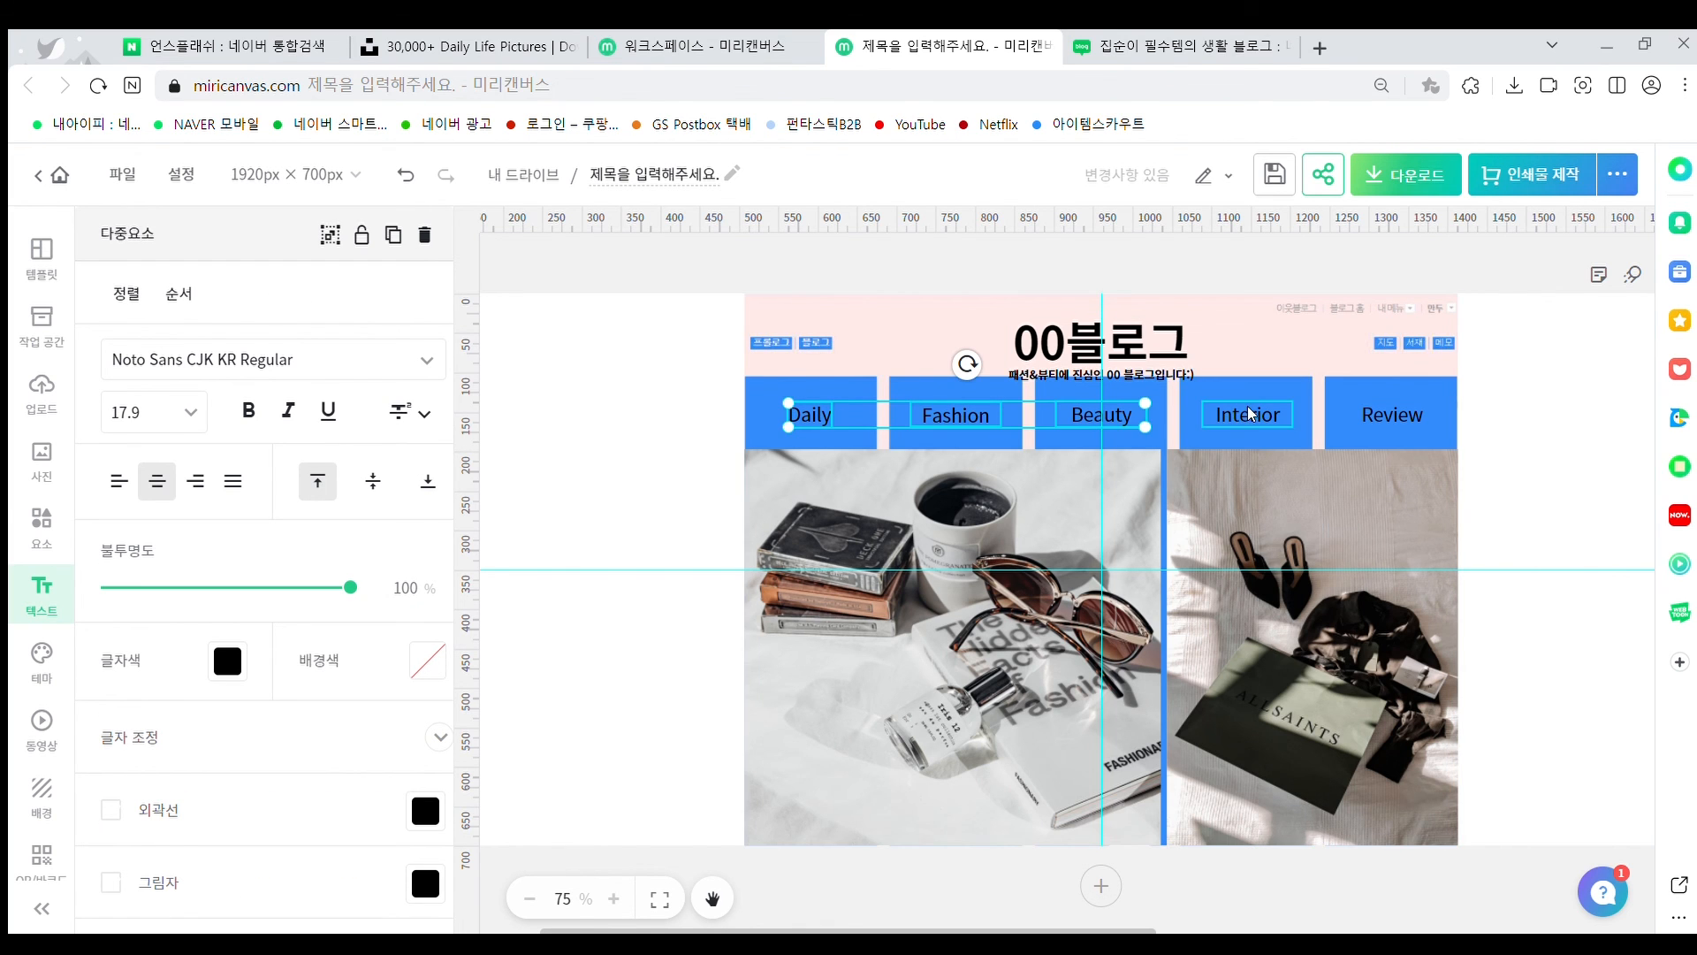
pyautogui.keyDown('shift'); pyautogui.click(1247, 414); pyautogui.keyUp('shift')
pyautogui.keyDown('shift'); pyautogui.click(1388, 415); pyautogui.keyUp('shift')
pyautogui.keyDown('shift'); pyautogui.click(1024, 345); pyautogui.keyUp('shift')
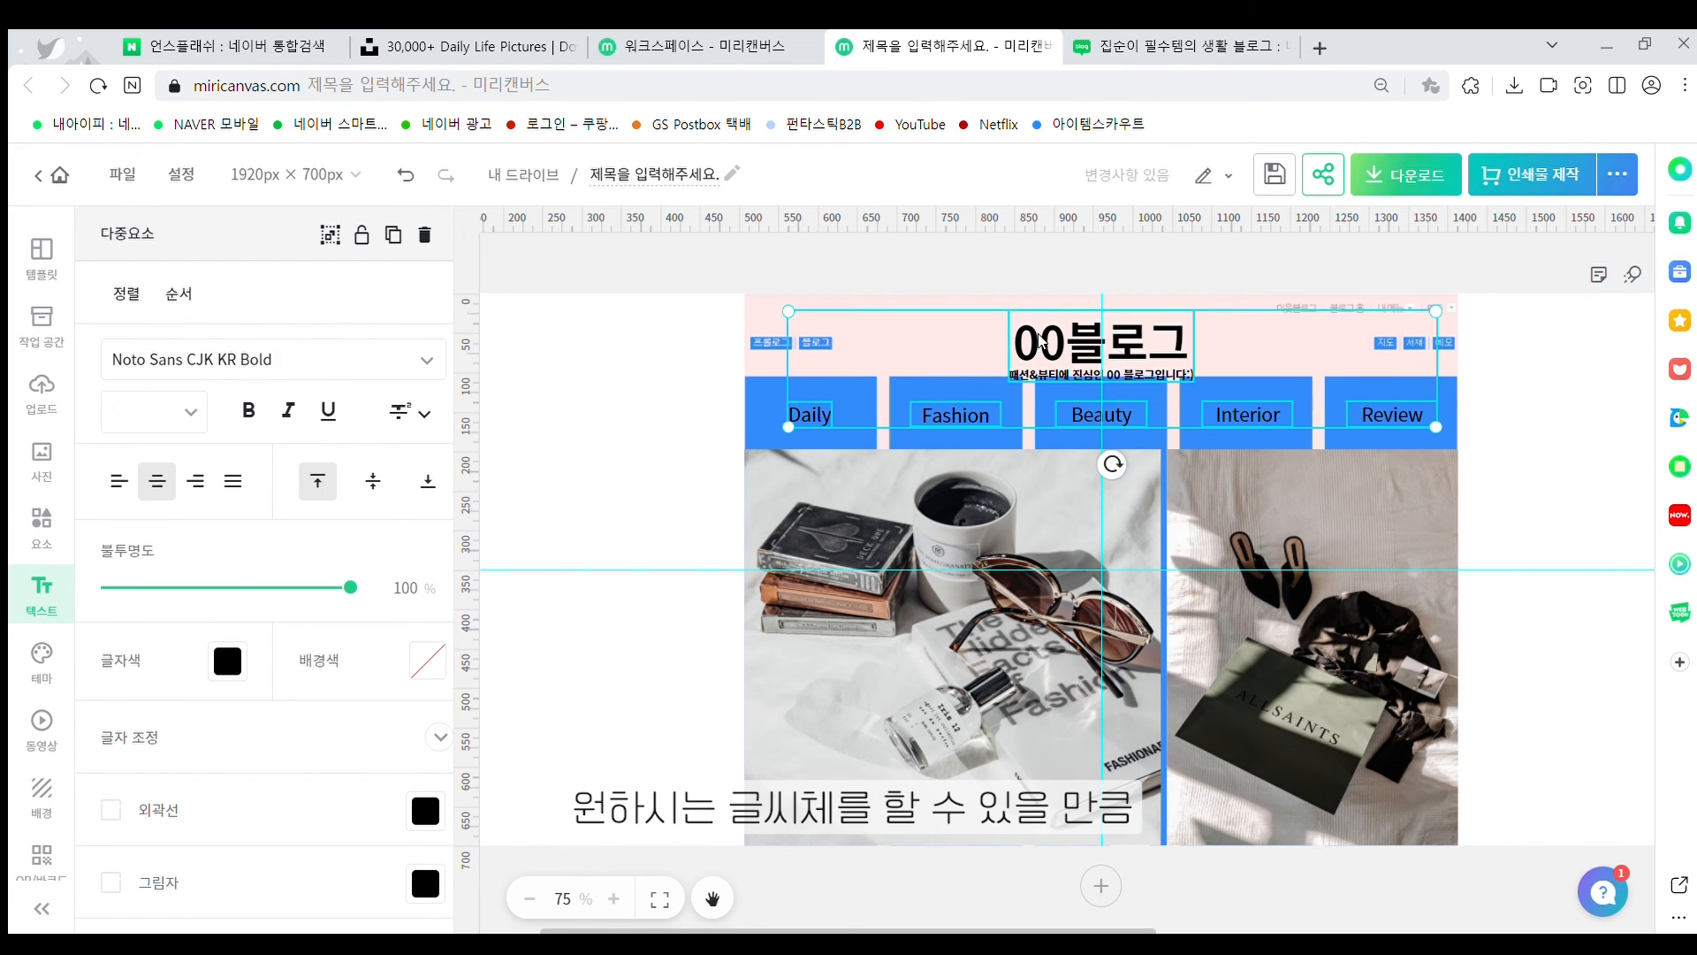
# Apply the tvN 즐거운이야기 Medium font to all the selected text
pyautogui.click(426, 356)
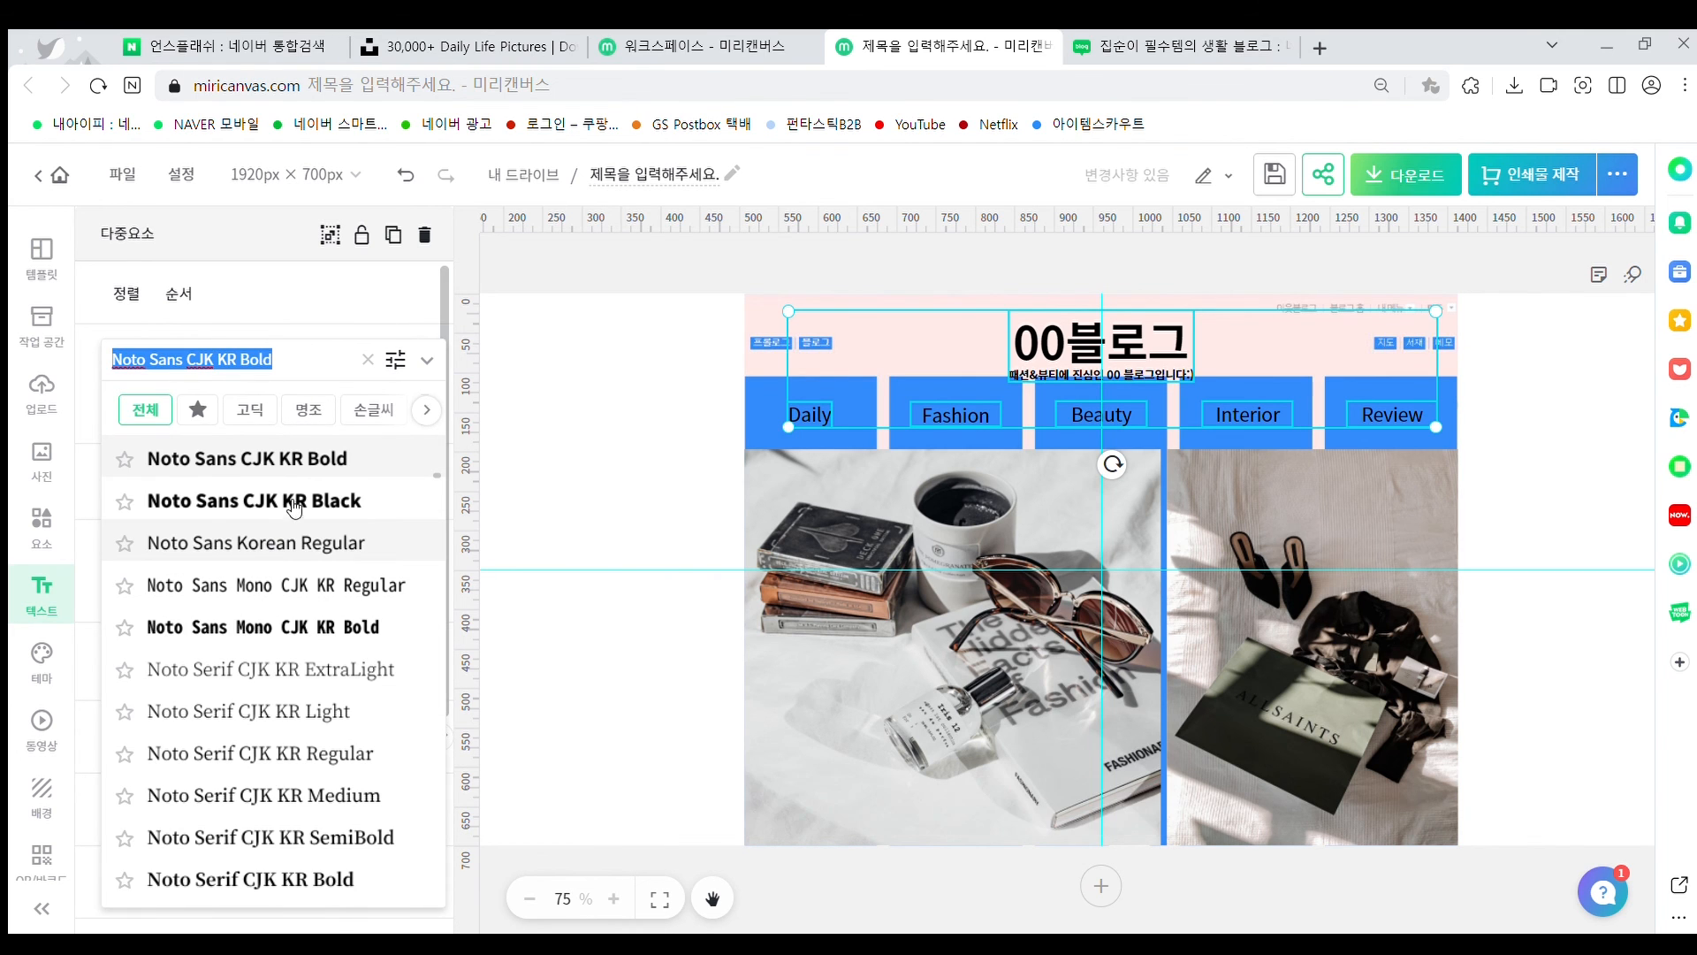
pyautogui.scroll(-10, 318, 495)
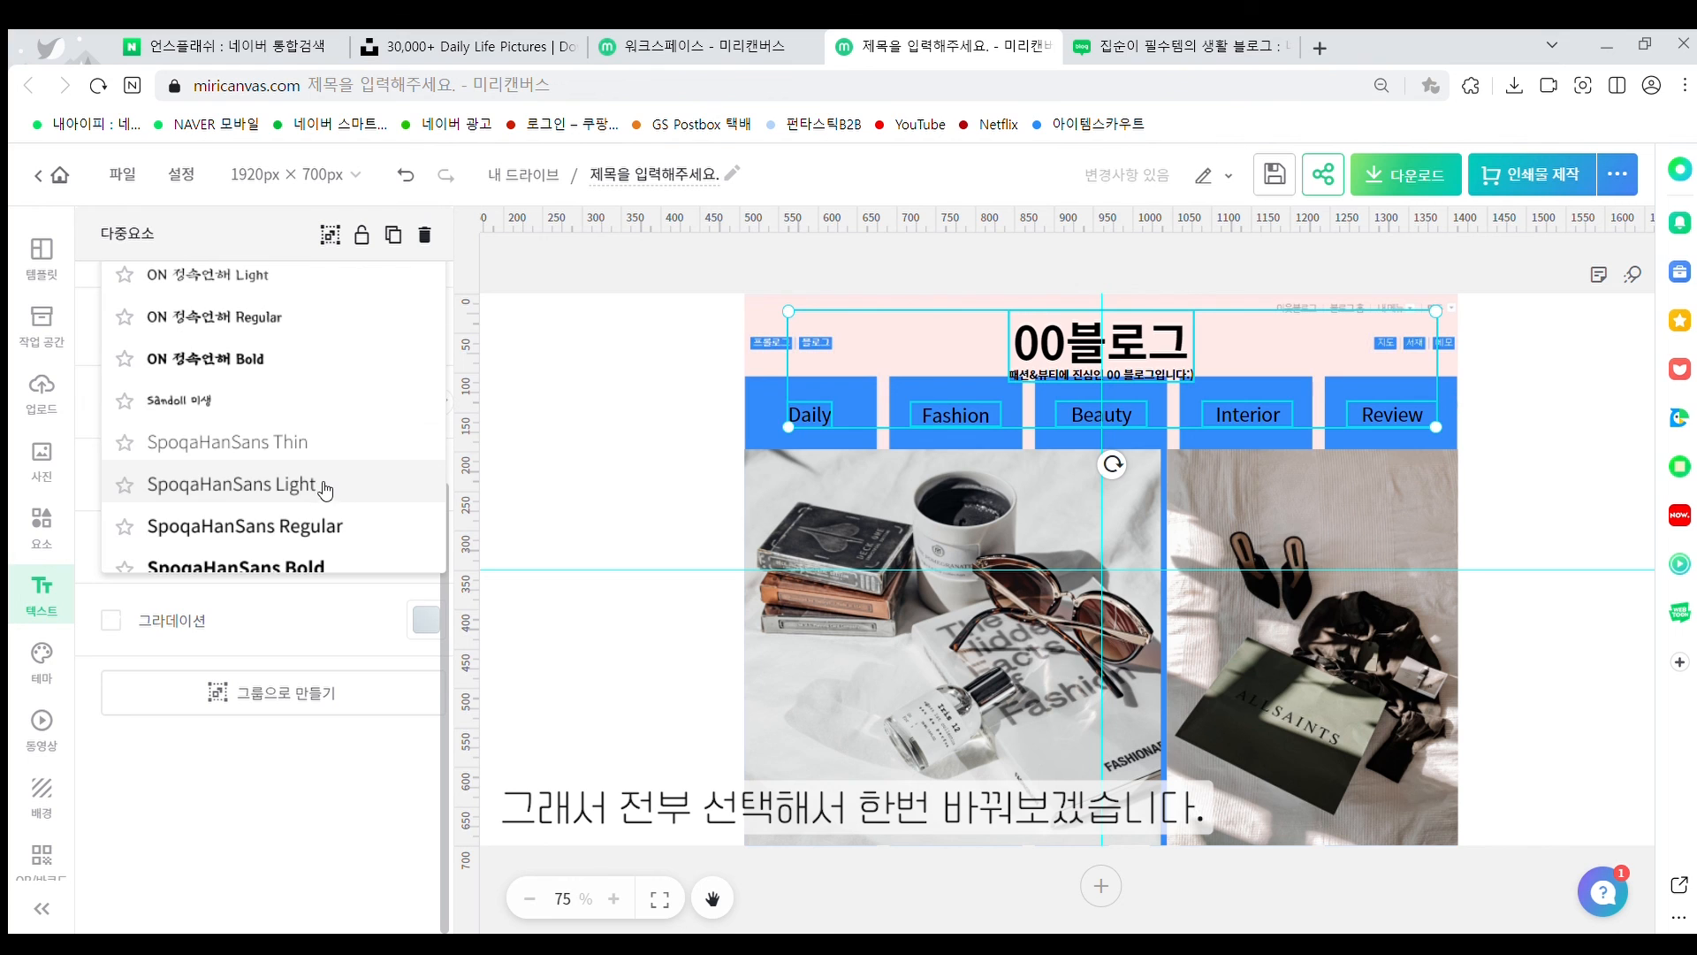
pyautogui.scroll(5, 329, 459)
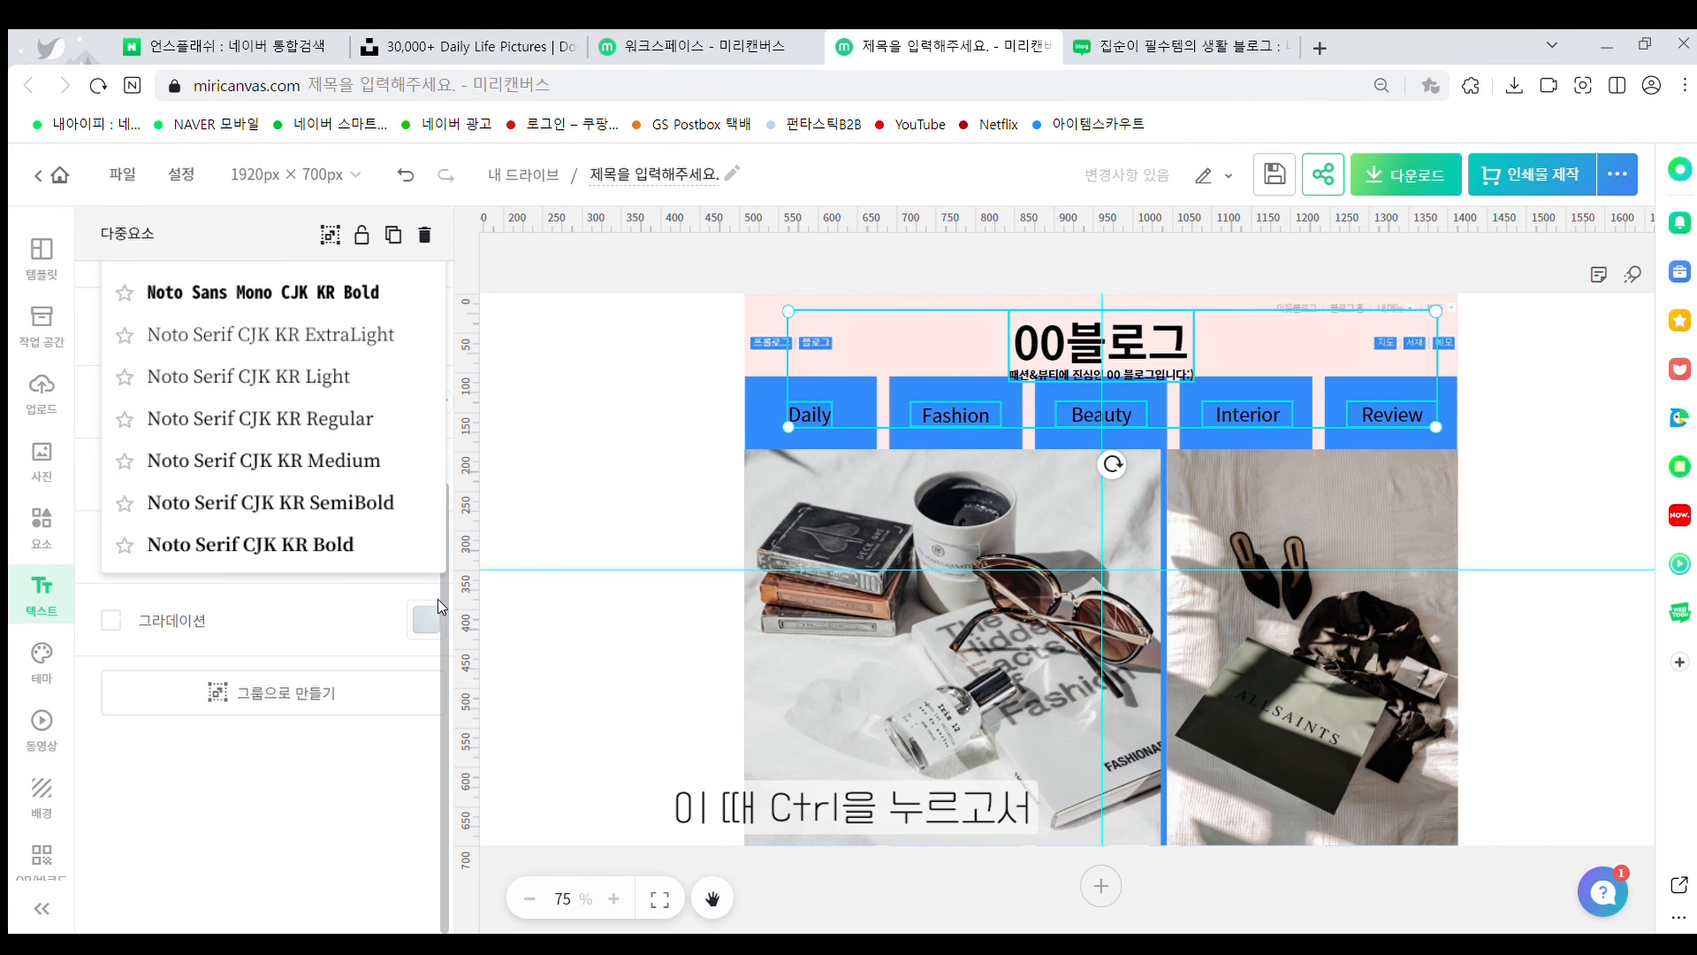
pyautogui.click(449, 553)
pyautogui.scroll(3, 423, 571)
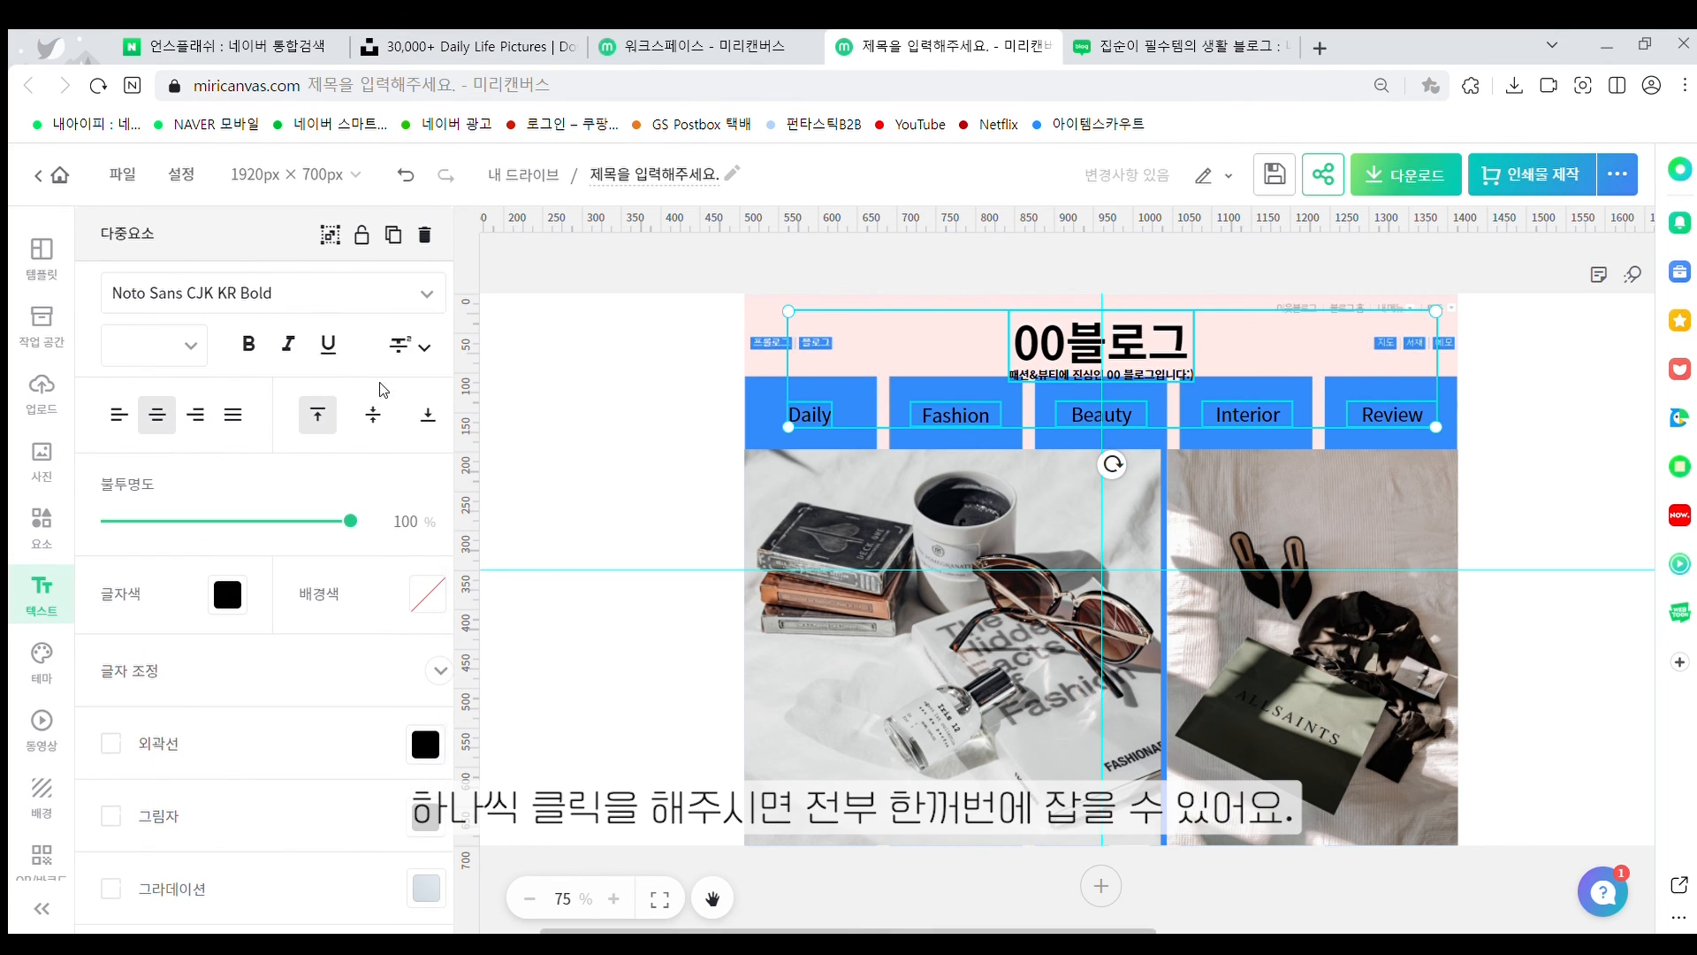
pyautogui.click(412, 293)
pyautogui.scroll(-3, 321, 464)
pyautogui.scroll(-15, 321, 463)
pyautogui.scroll(-10, 321, 464)
pyautogui.scroll(-12, 321, 463)
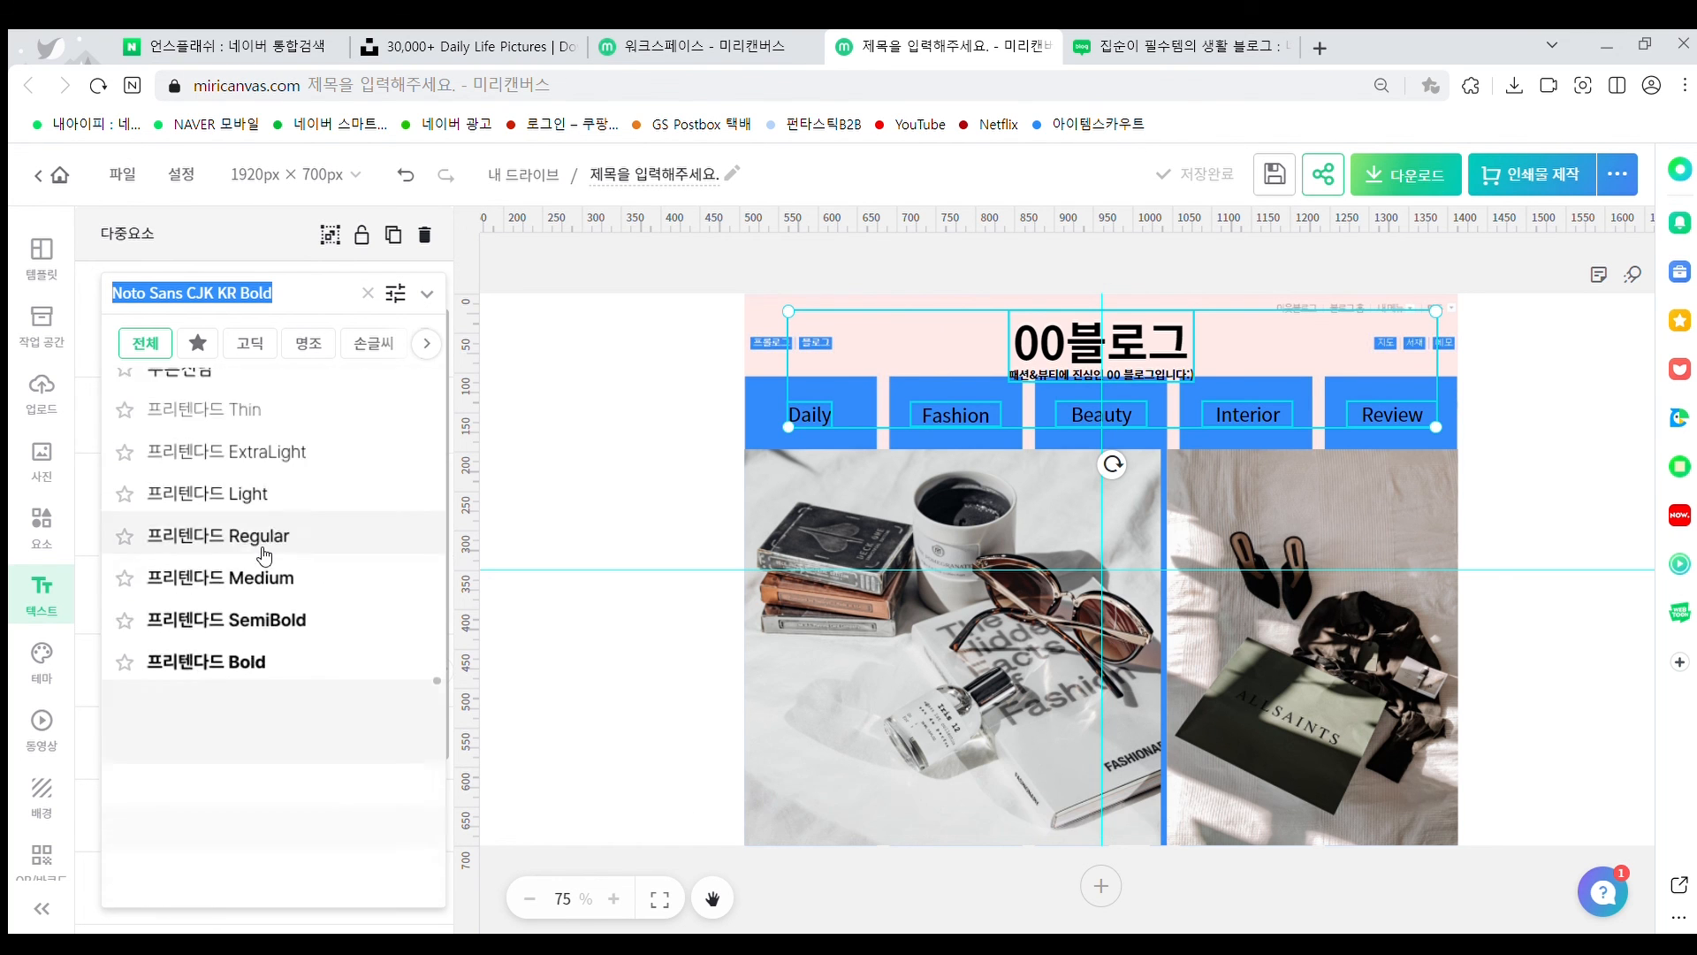
pyautogui.scroll(20, 264, 556)
pyautogui.moveTo(476, 544); pyautogui.dragTo(485, 513)
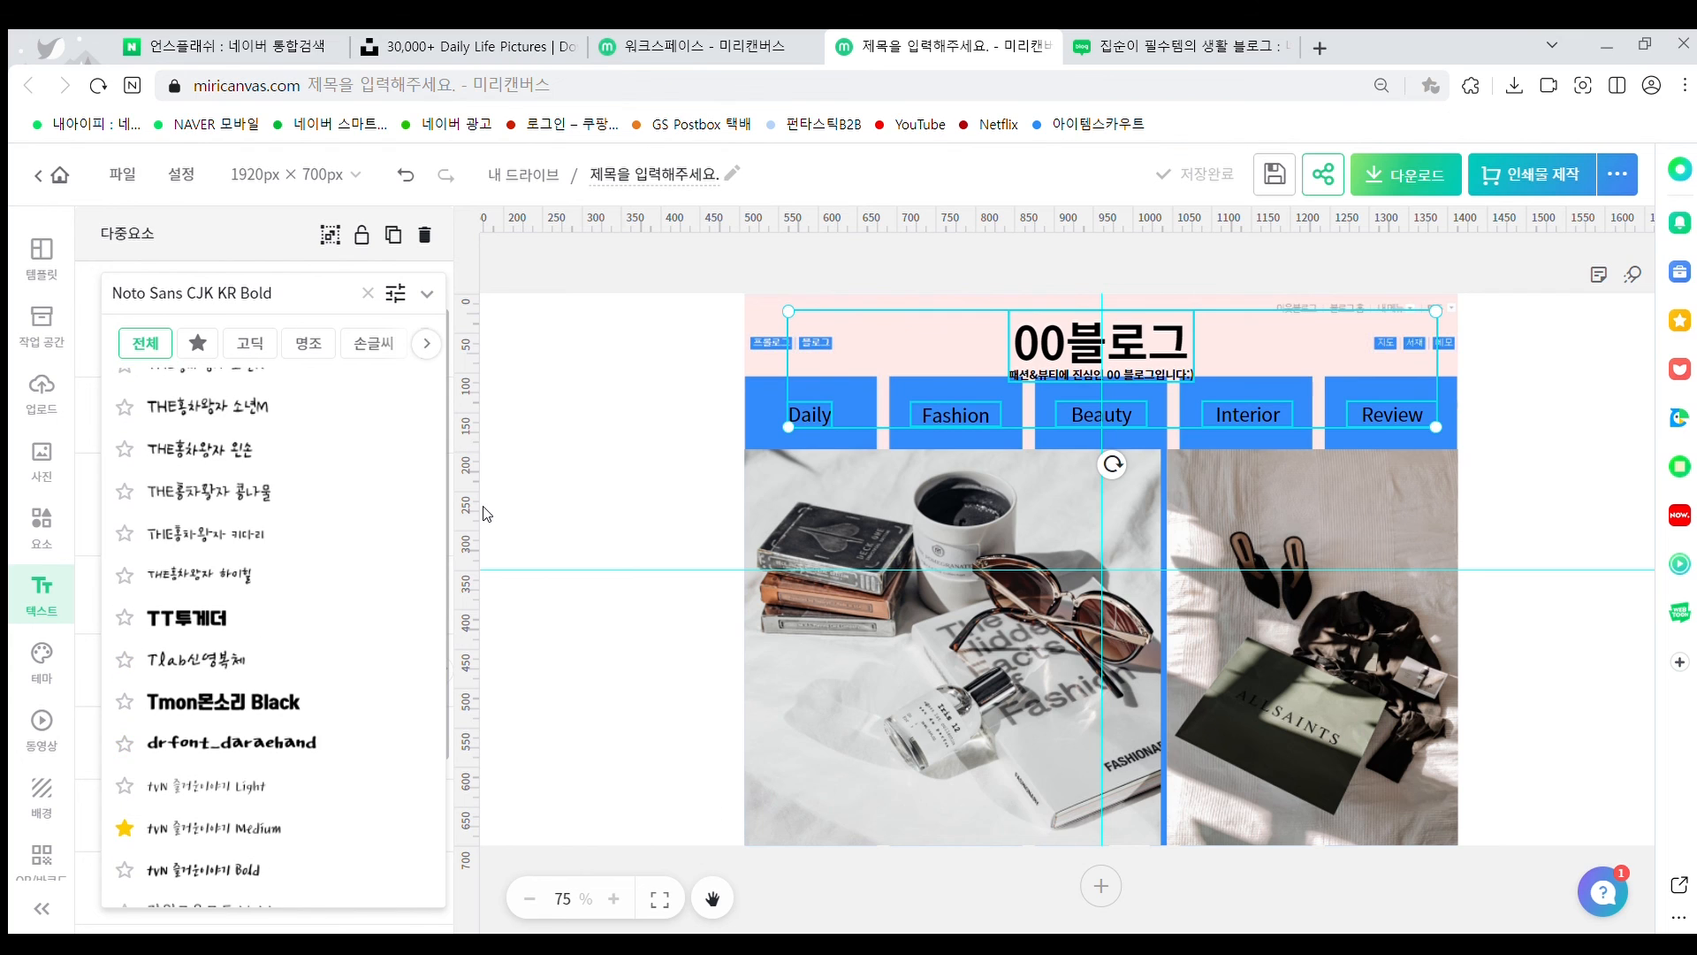
pyautogui.scroll(-3, 402, 549)
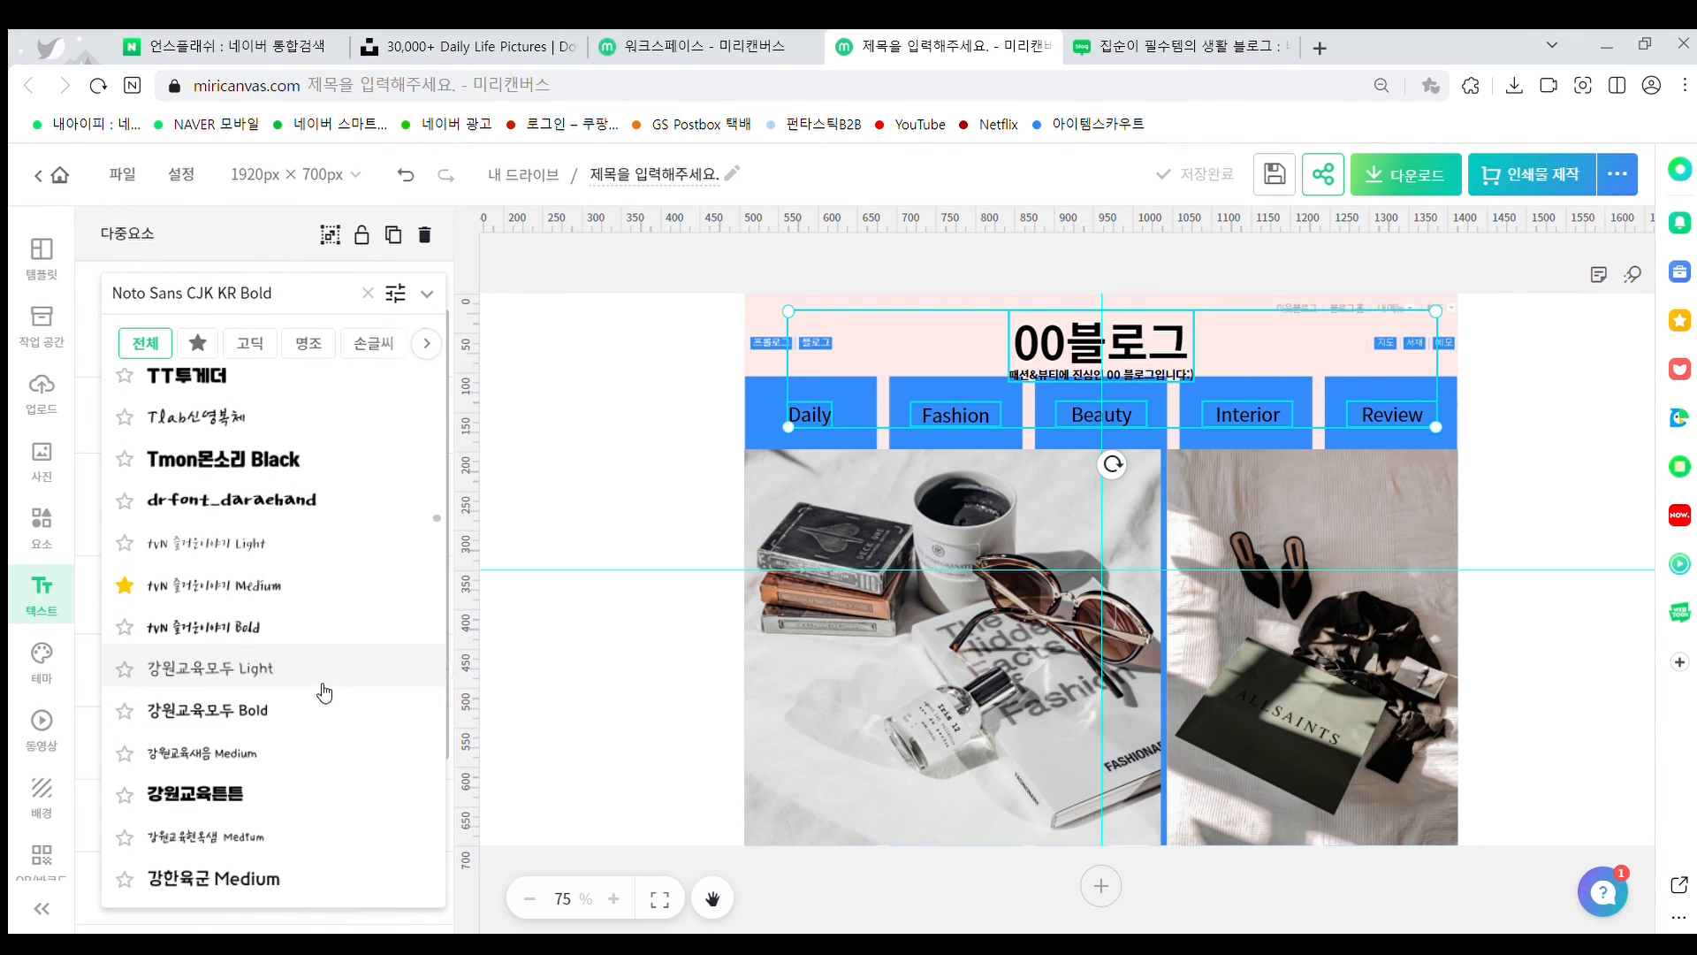
pyautogui.click(265, 585)
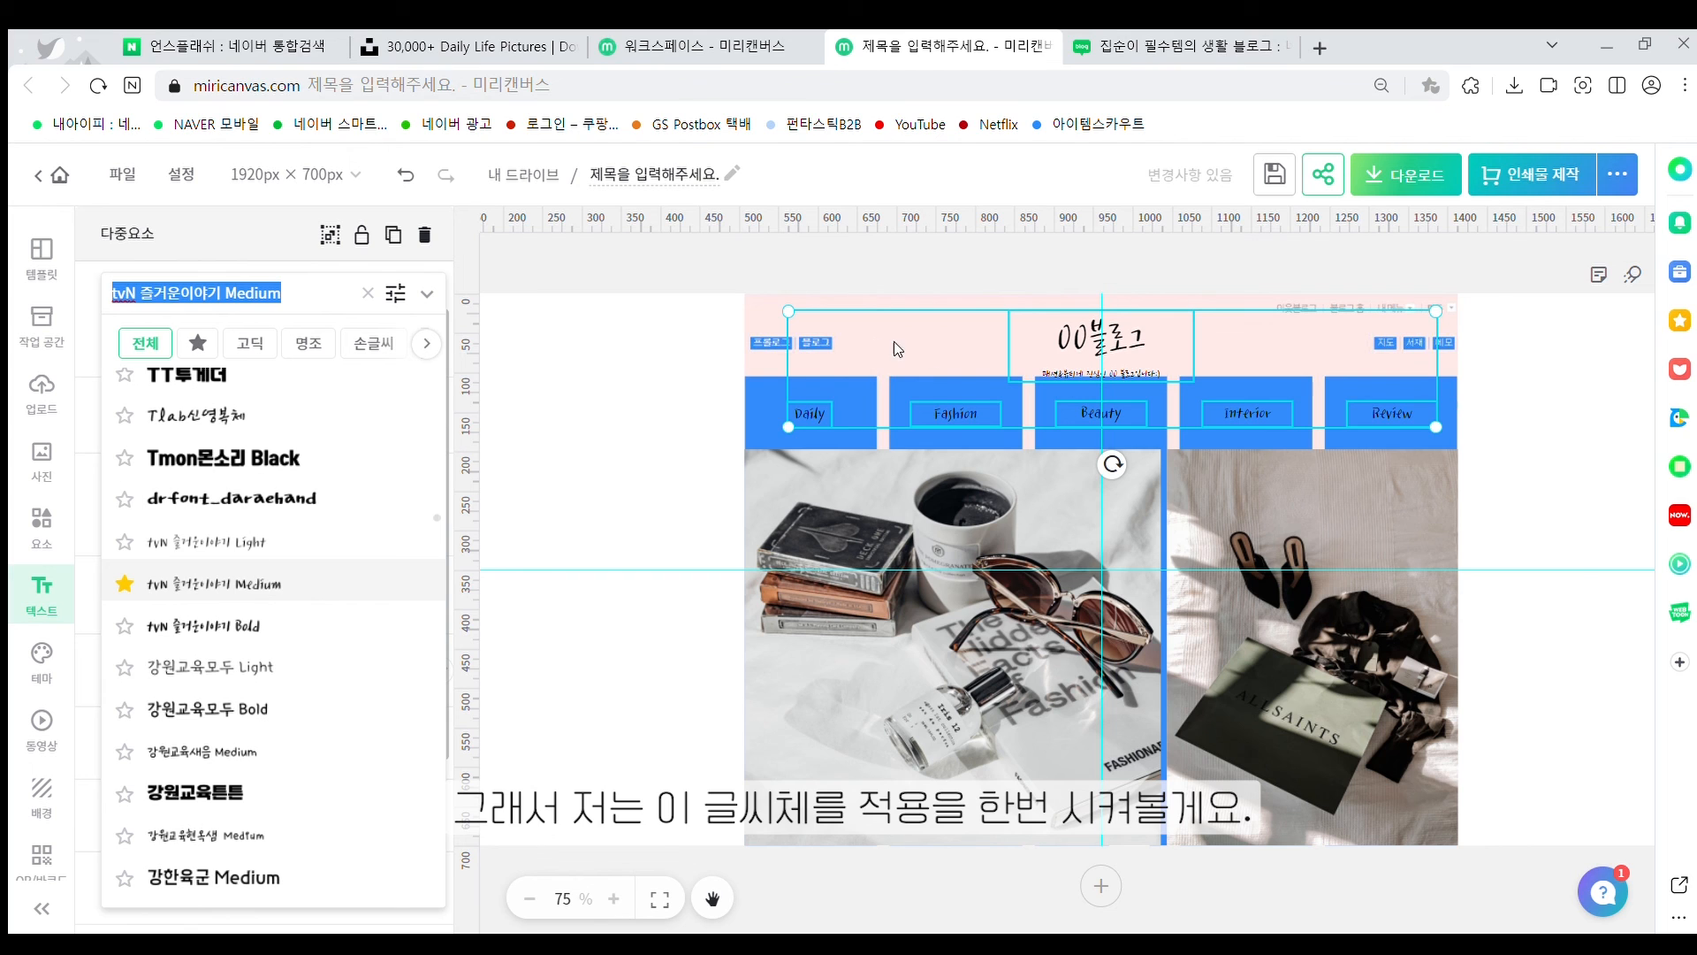
pyautogui.click(1101, 342)
# Switch the title's 00블로그 line to tvN 즐거운이야기 Bold
pyautogui.doubleClick(1100, 342)
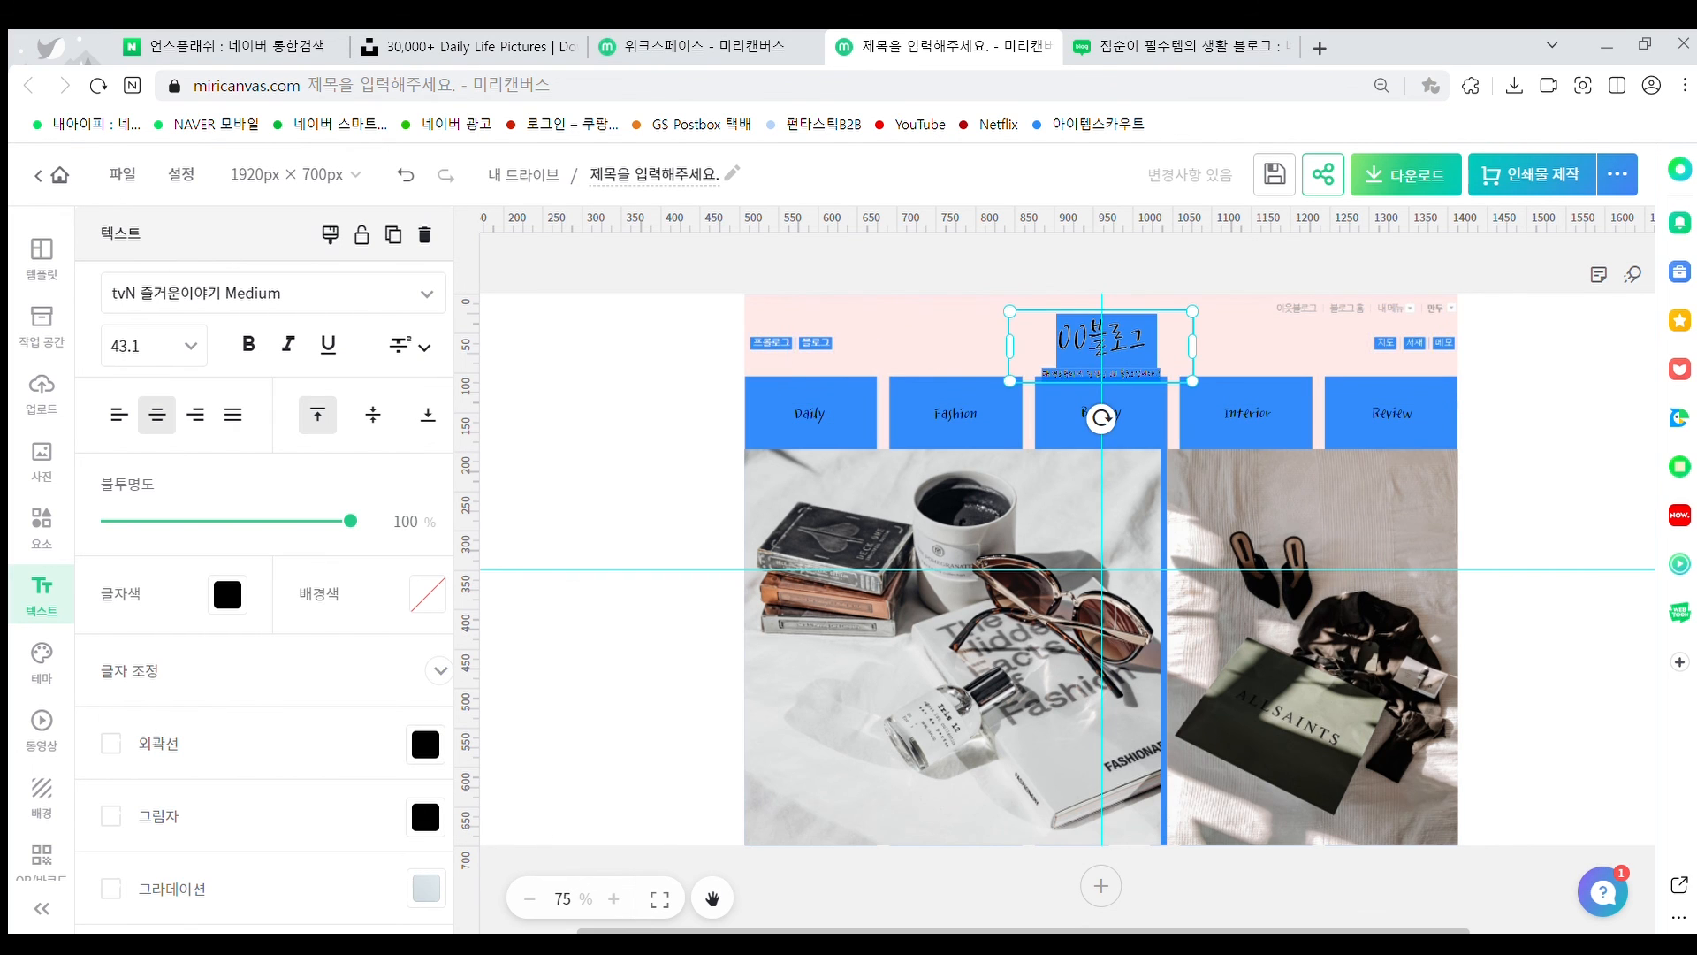
pyautogui.click(1000, 342)
pyautogui.click(1066, 334)
pyautogui.doubleClick(1066, 334)
pyautogui.click(1058, 339)
pyautogui.moveTo(1058, 339); pyautogui.dragTo(1152, 339)
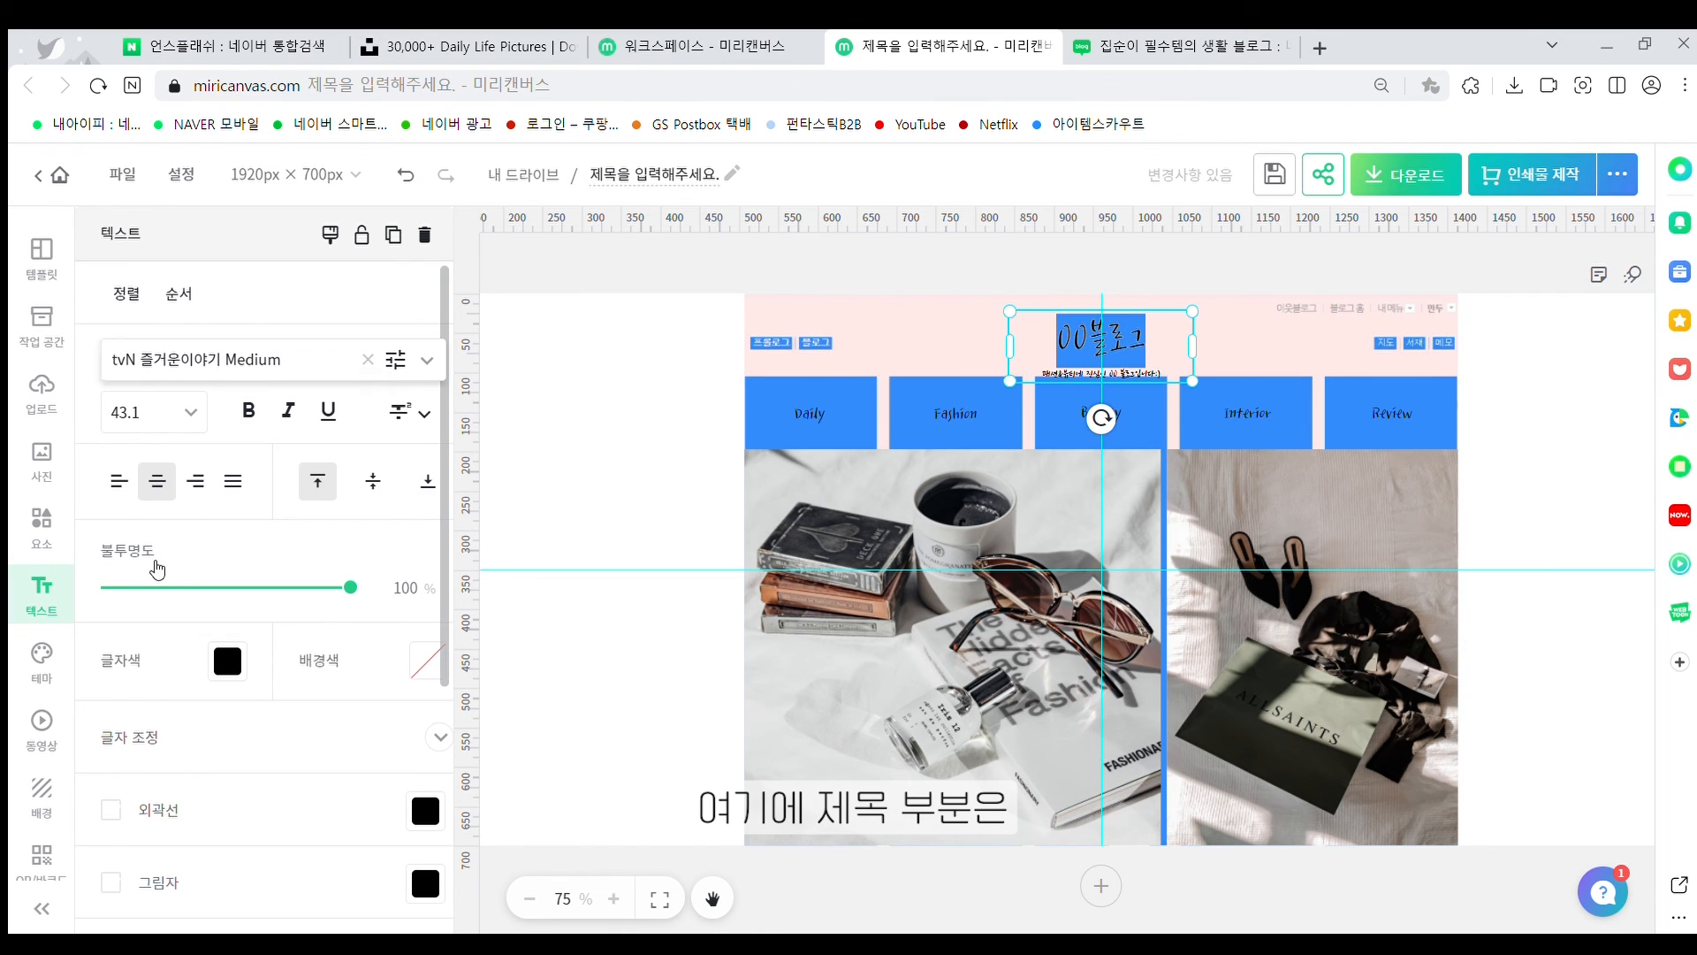
pyautogui.click(371, 359)
pyautogui.click(248, 497)
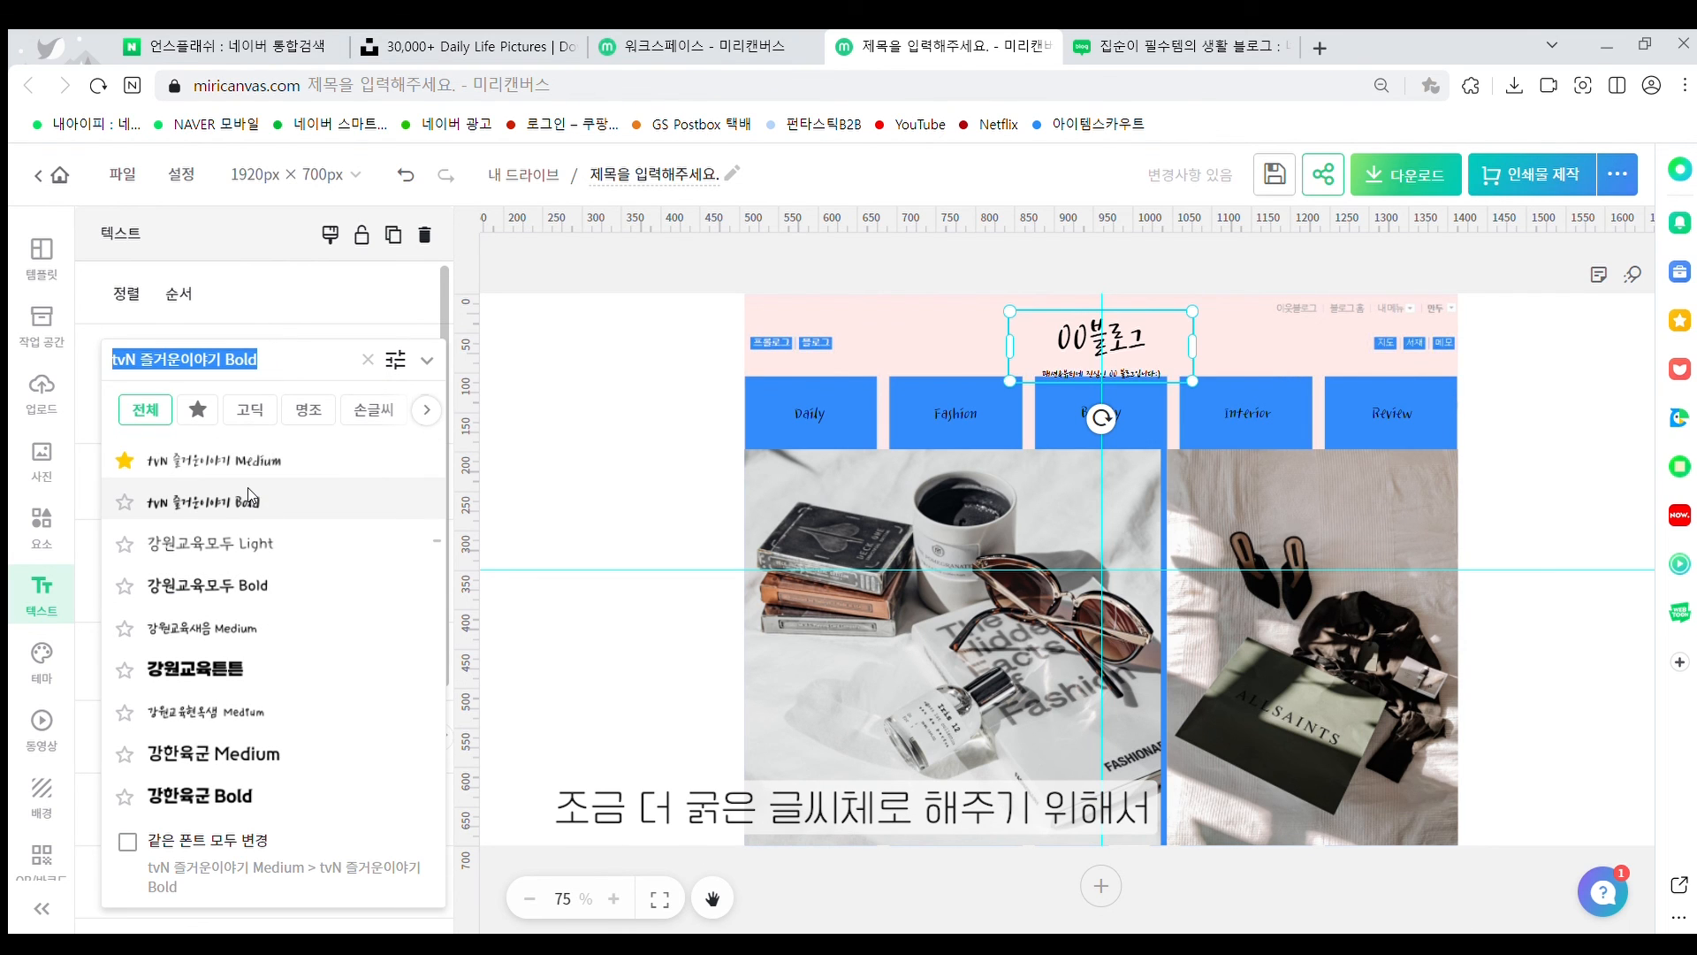
pyautogui.click(523, 382)
# Set the five menu labels (Daily, Fashion, Beauty, Interior, Review) to font size 25
pyautogui.click(704, 420)
pyautogui.click(810, 413)
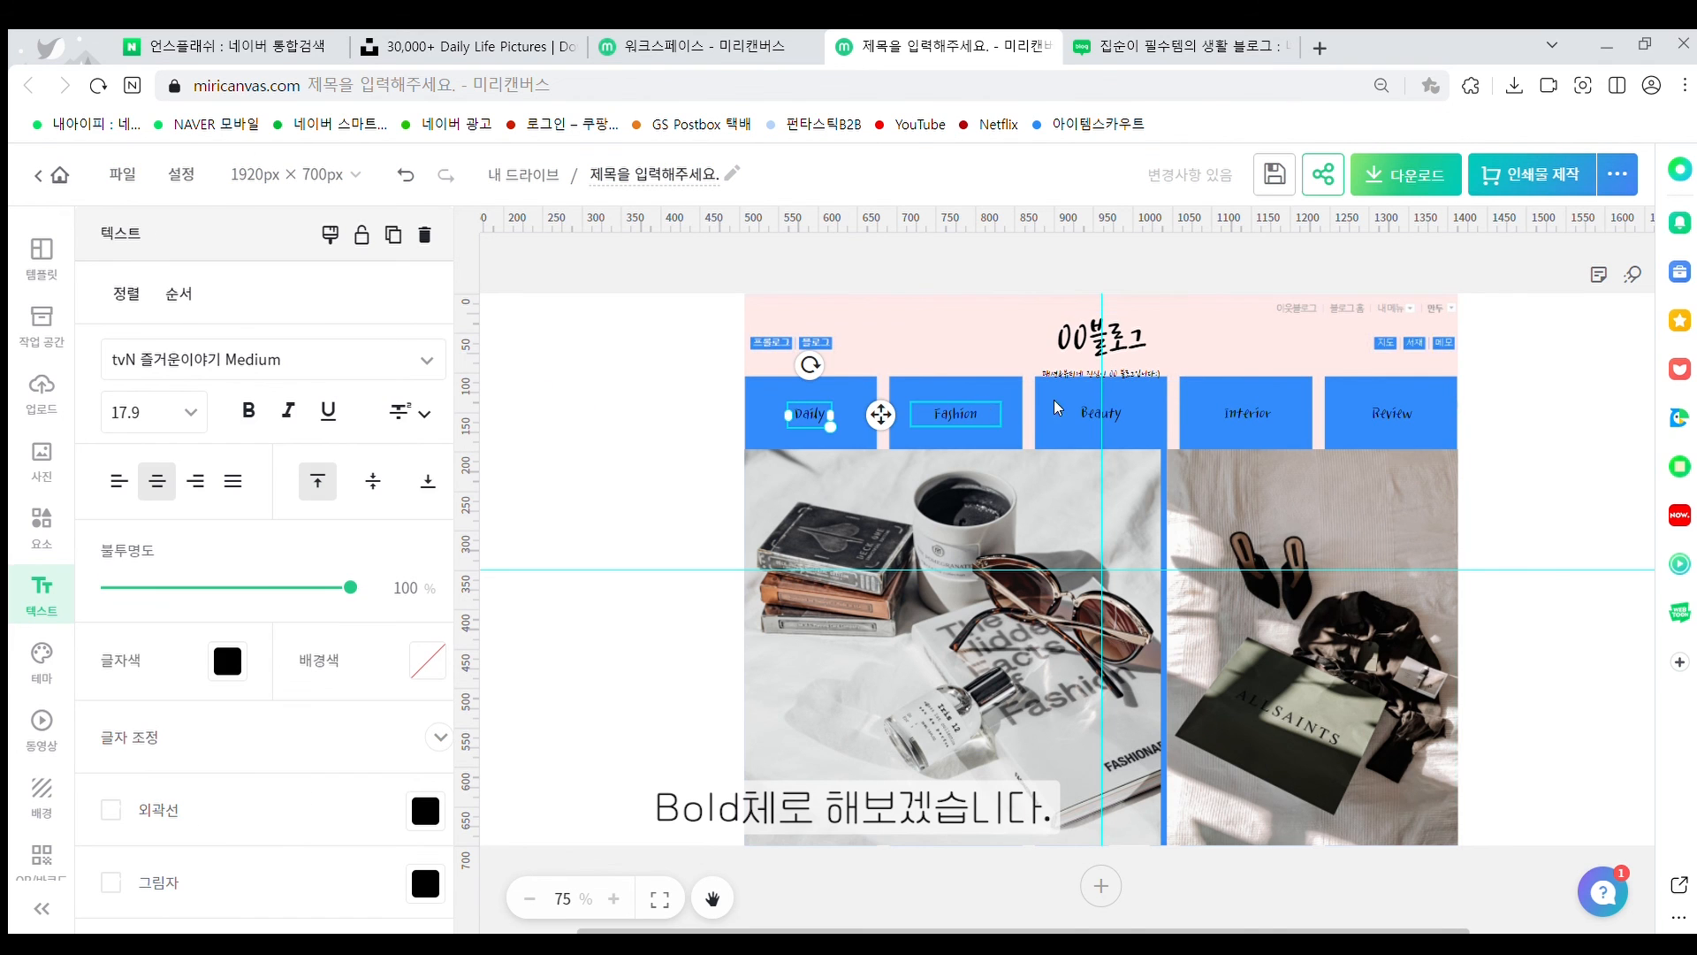
pyautogui.keyDown('shift'); pyautogui.click(956, 413); pyautogui.keyUp('shift')
pyautogui.keyDown('shift'); pyautogui.click(1101, 413); pyautogui.keyUp('shift')
pyautogui.keyDown('shift'); pyautogui.click(1246, 413); pyautogui.keyUp('shift')
pyautogui.keyDown('shift'); pyautogui.click(1392, 413); pyautogui.keyUp('shift')
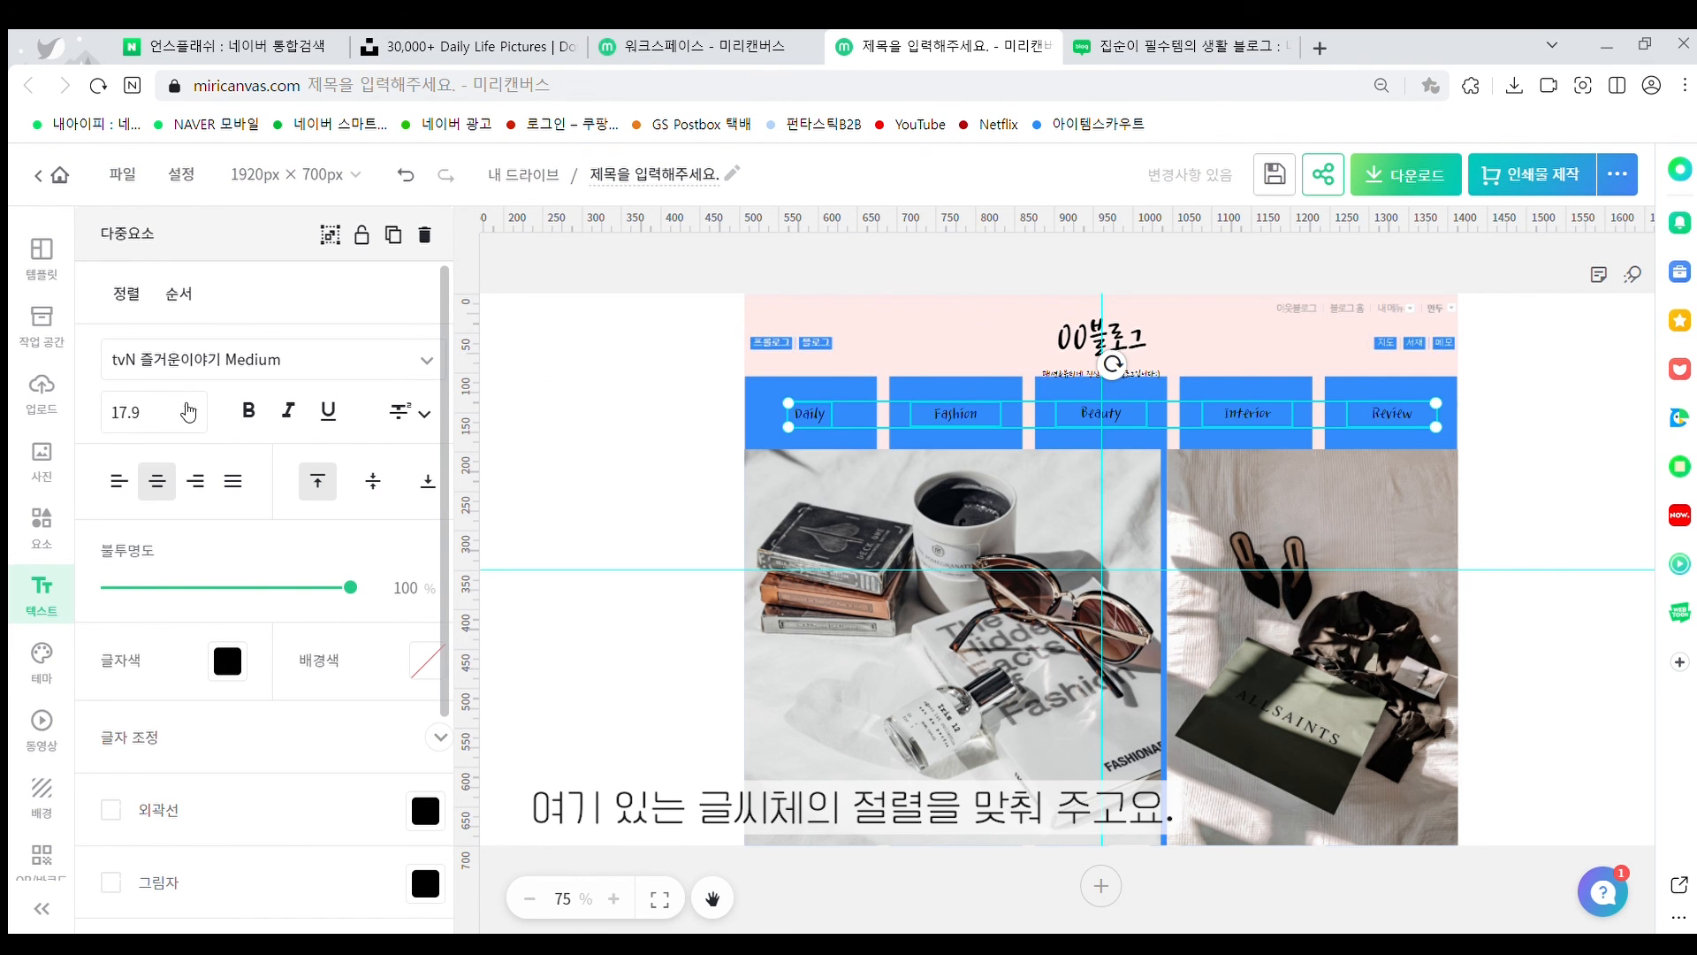
pyautogui.click(174, 411)
pyautogui.write('25')
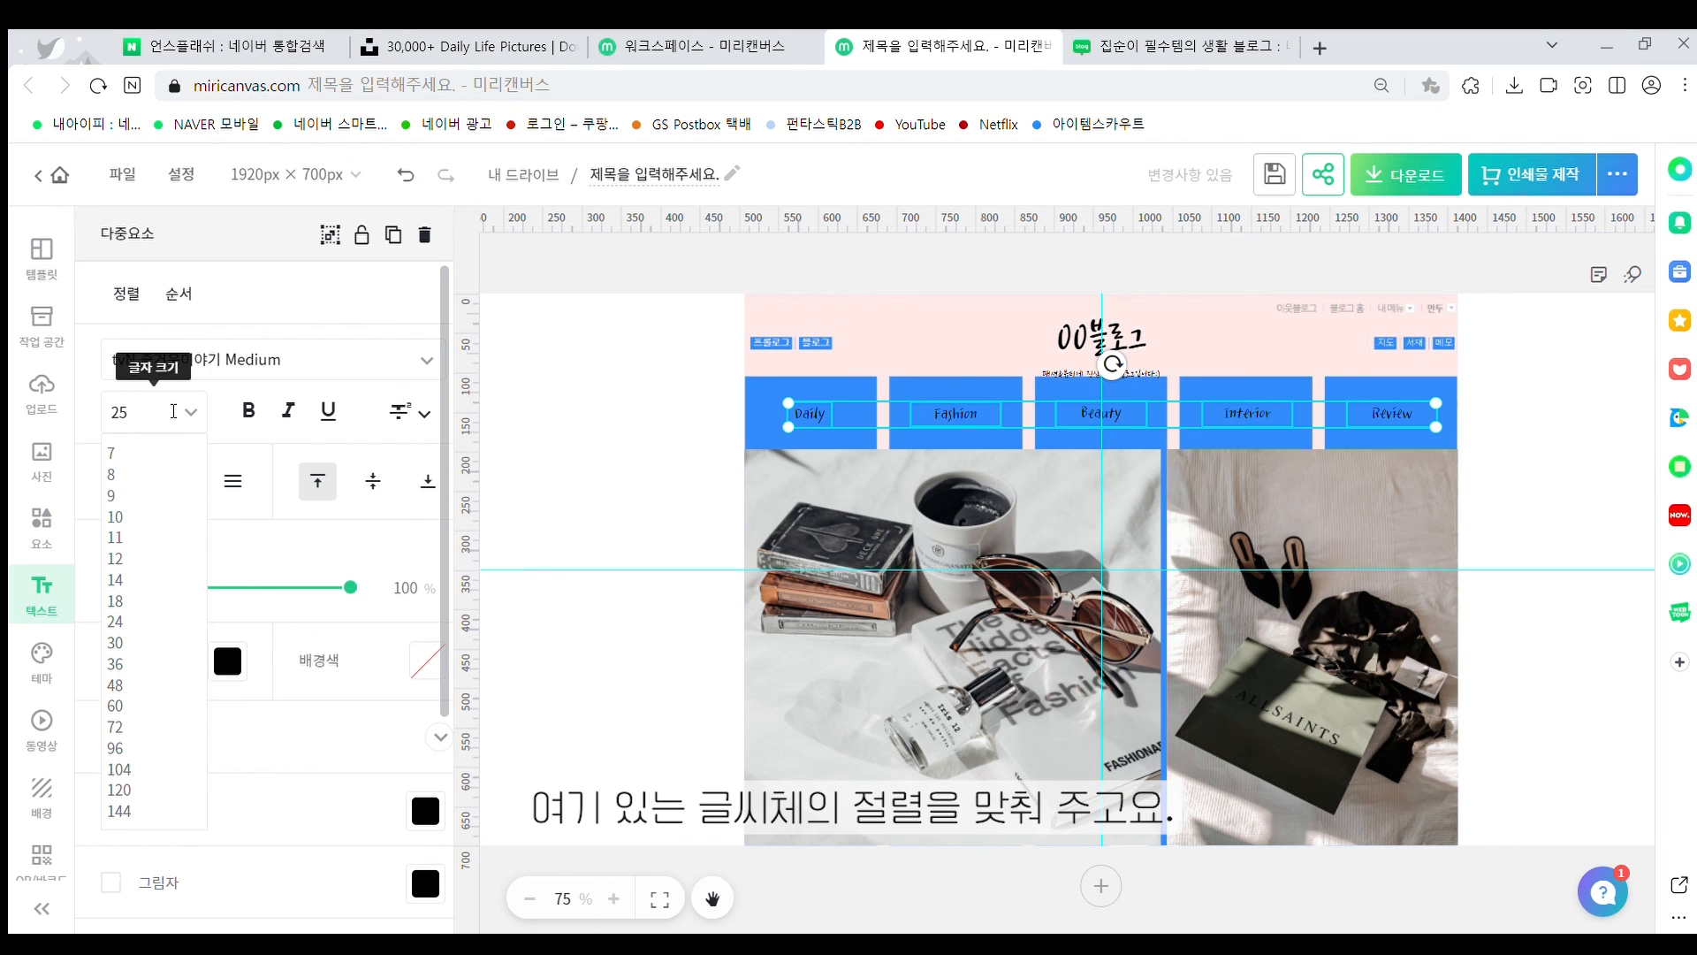
pyautogui.press('Return')
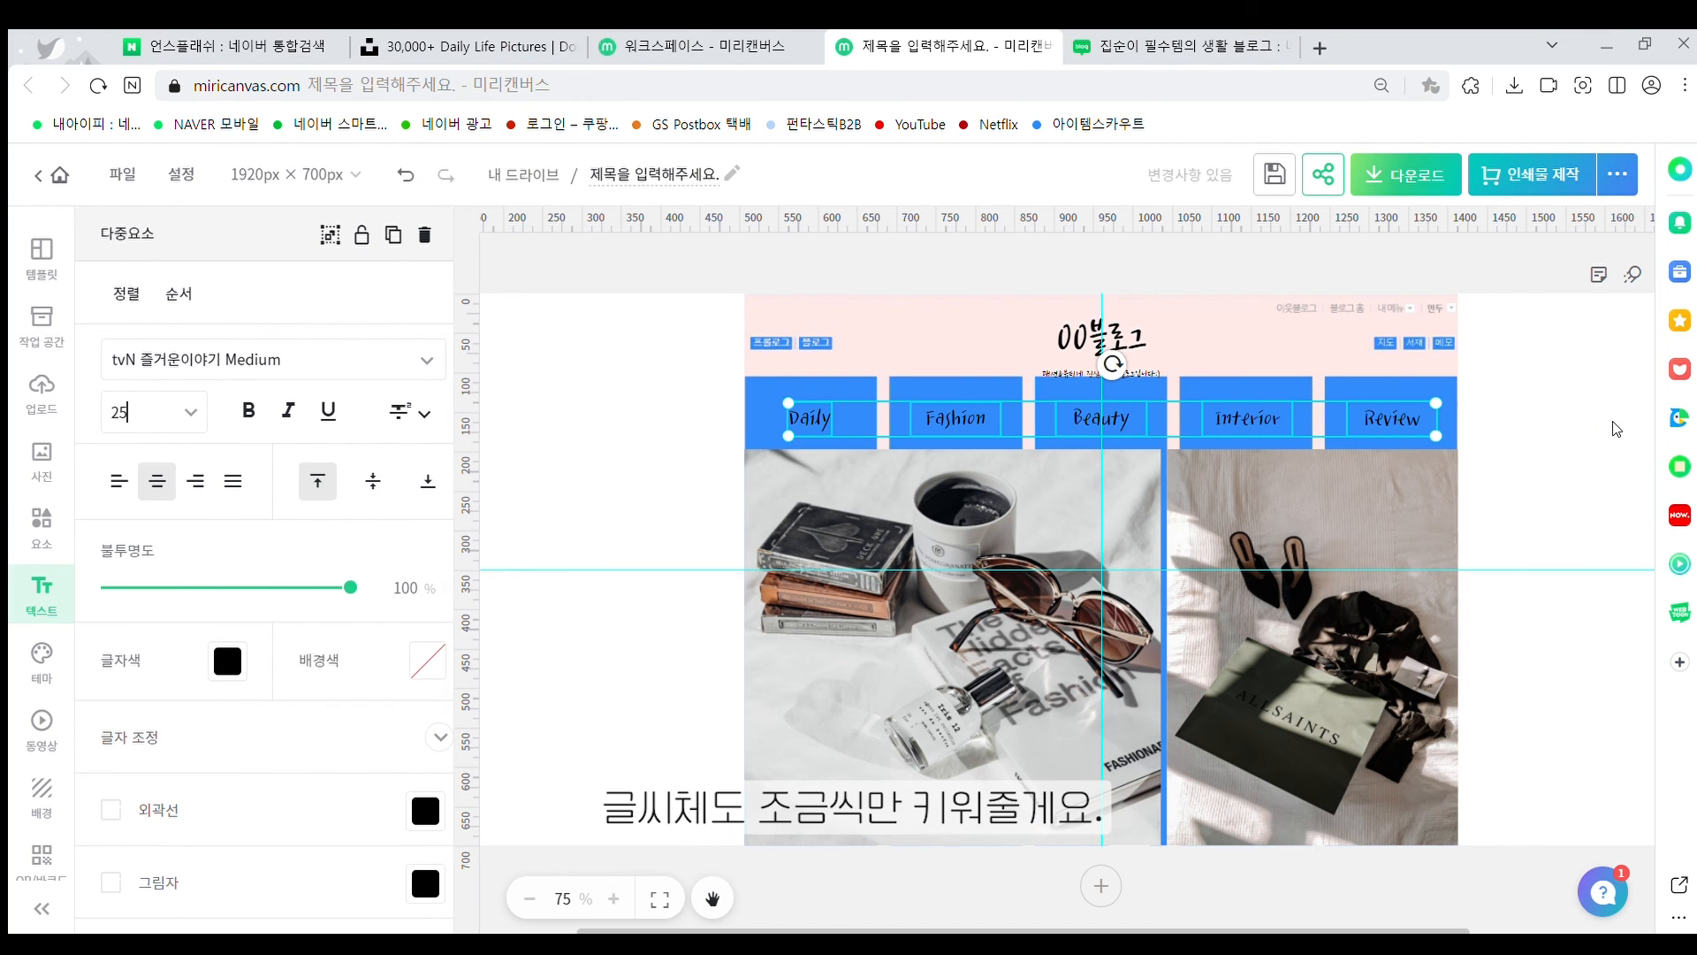
# Set the 00블로그 title to font size 47
pyautogui.click(1558, 433)
pyautogui.click(1100, 341)
pyautogui.click(151, 411)
pyautogui.write('57')
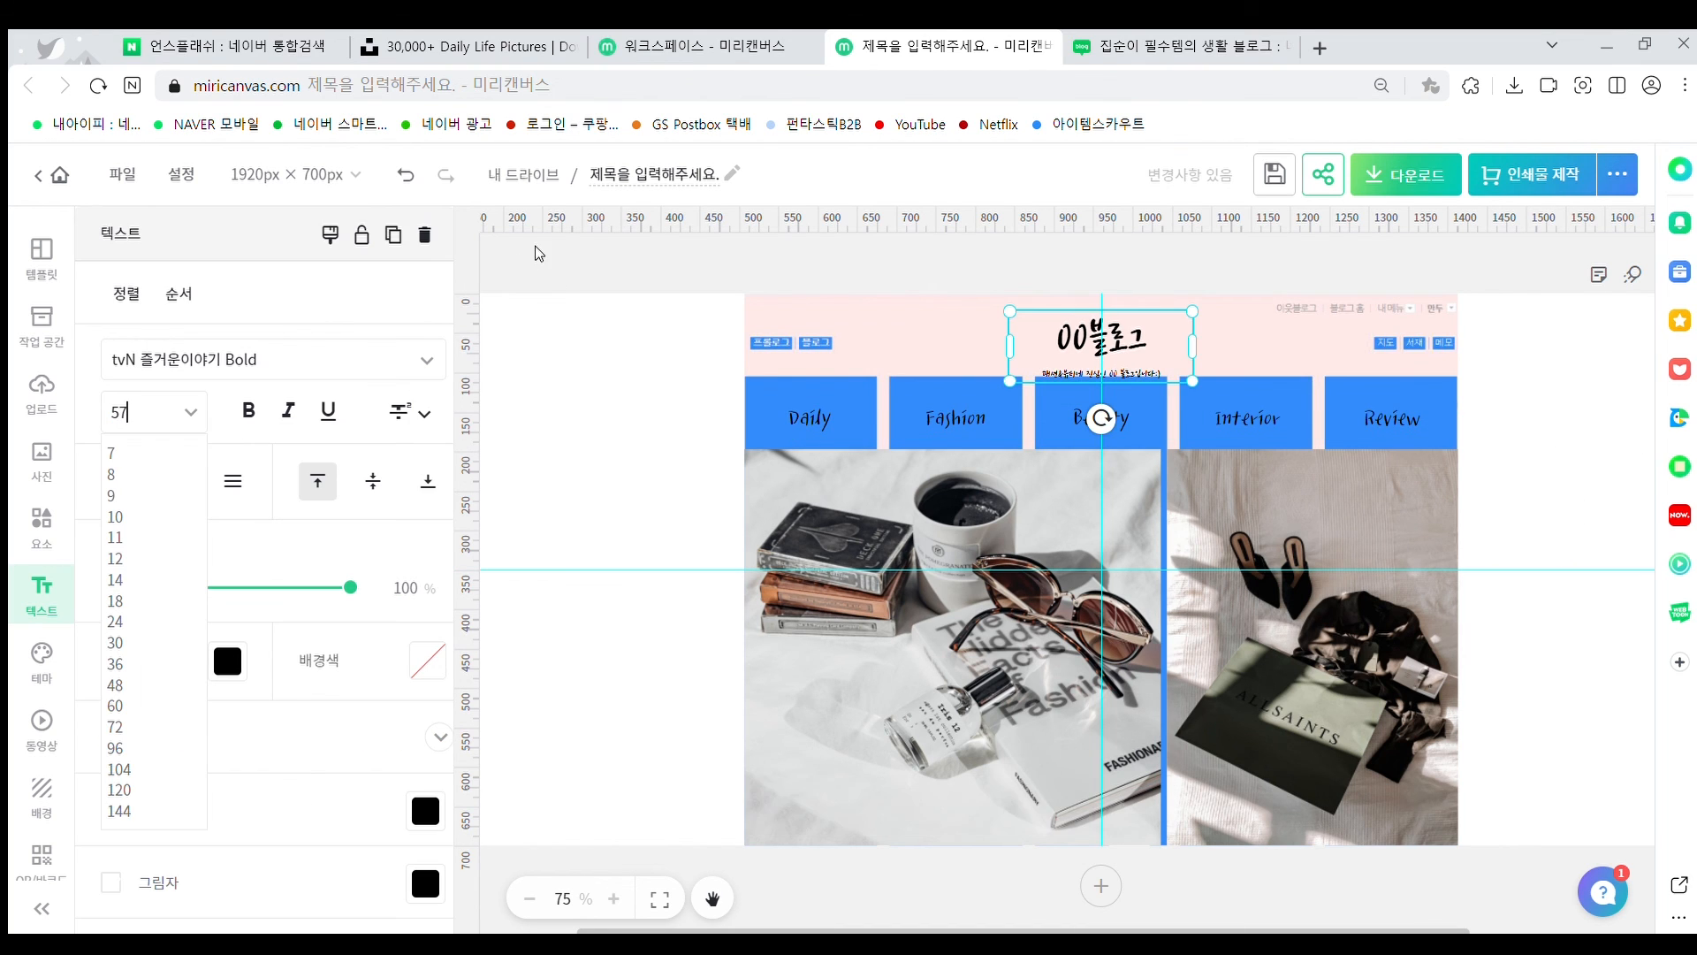
pyautogui.write('47')
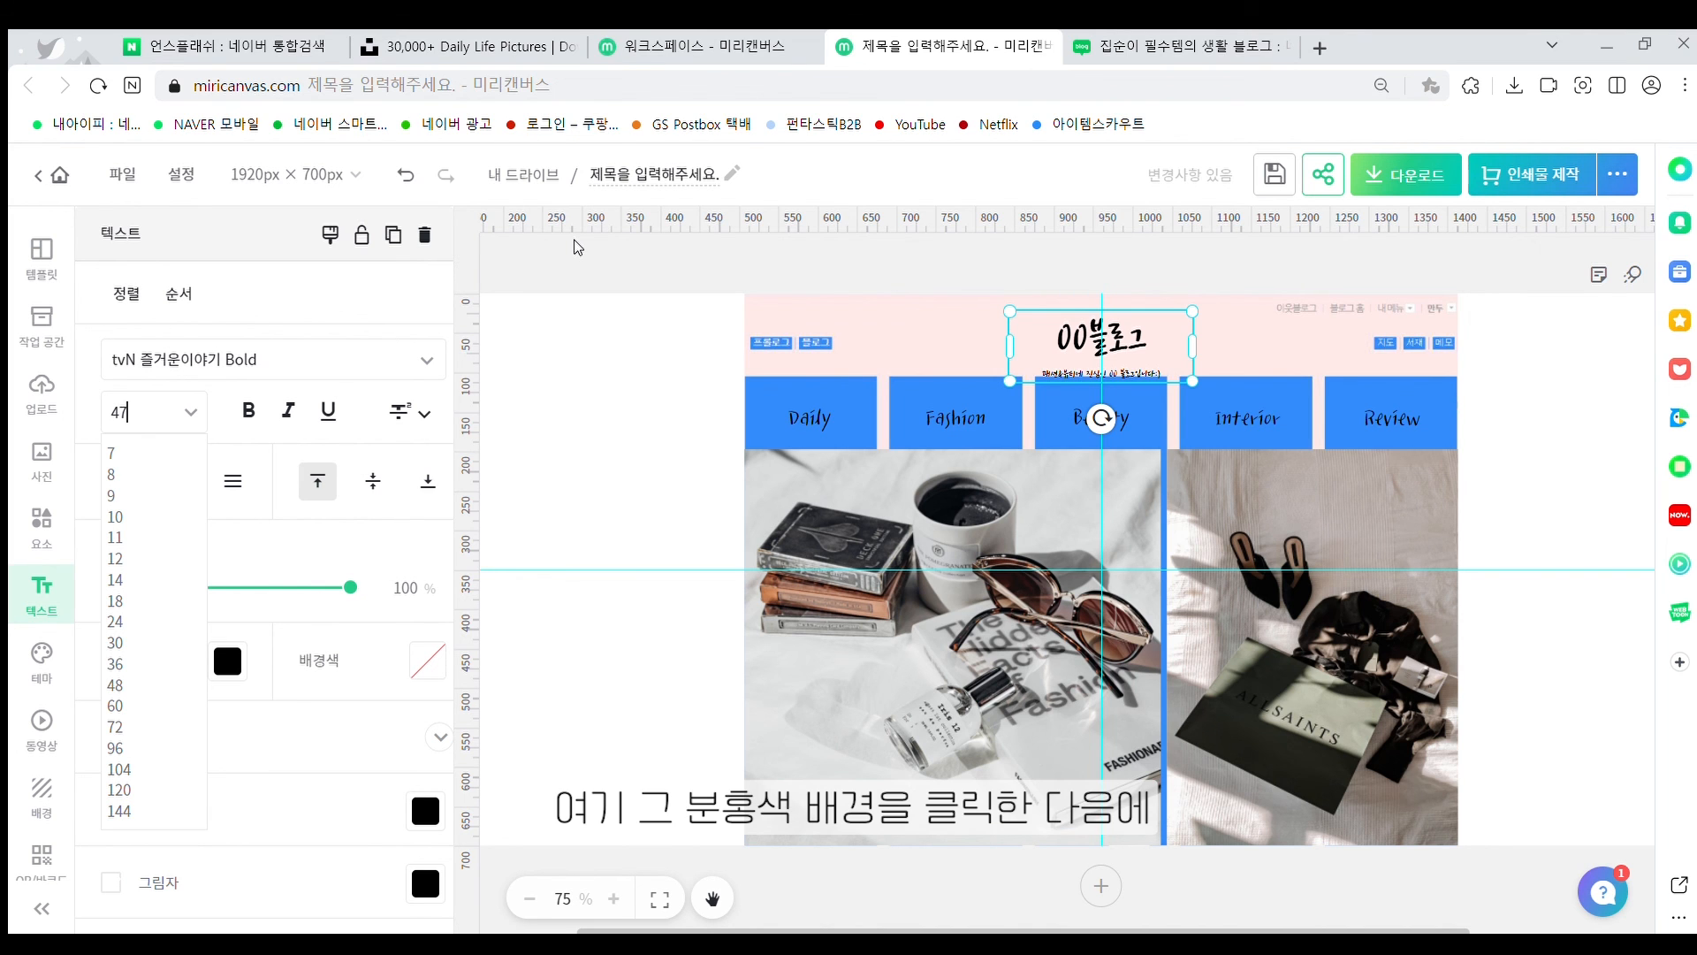
pyautogui.press('Return')
# Delete the pink-and-blue blog screenshot behind the header content
pyautogui.click(1596, 409)
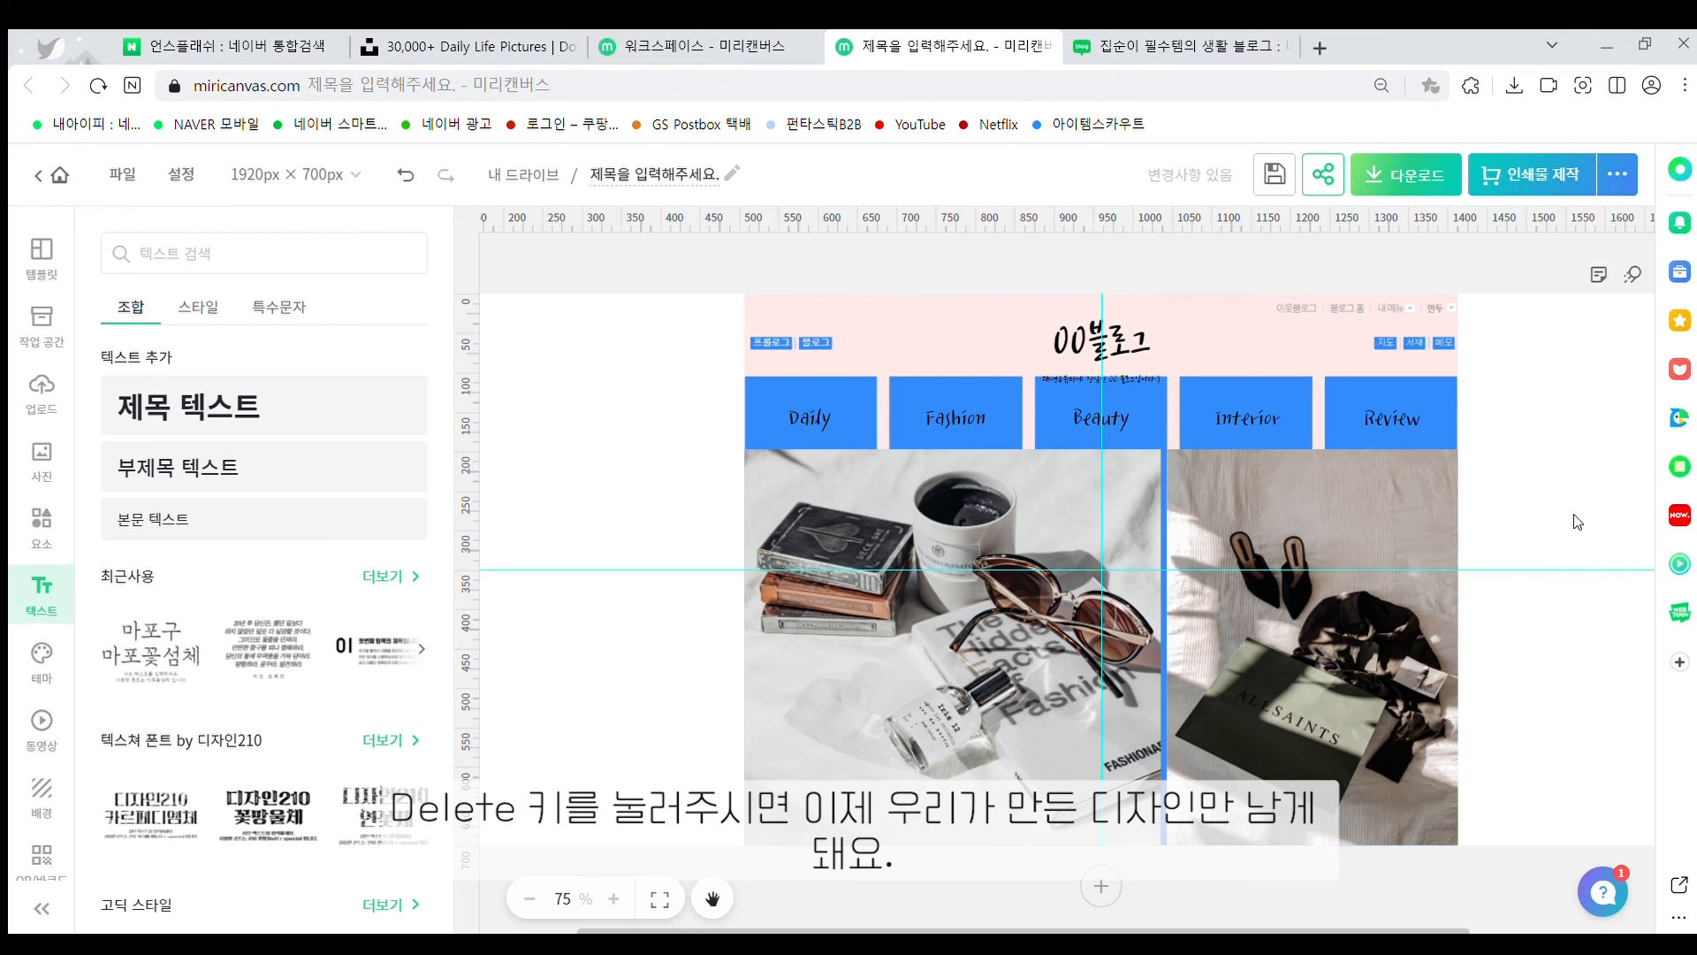
pyautogui.click(1255, 341)
pyautogui.press('Delete')
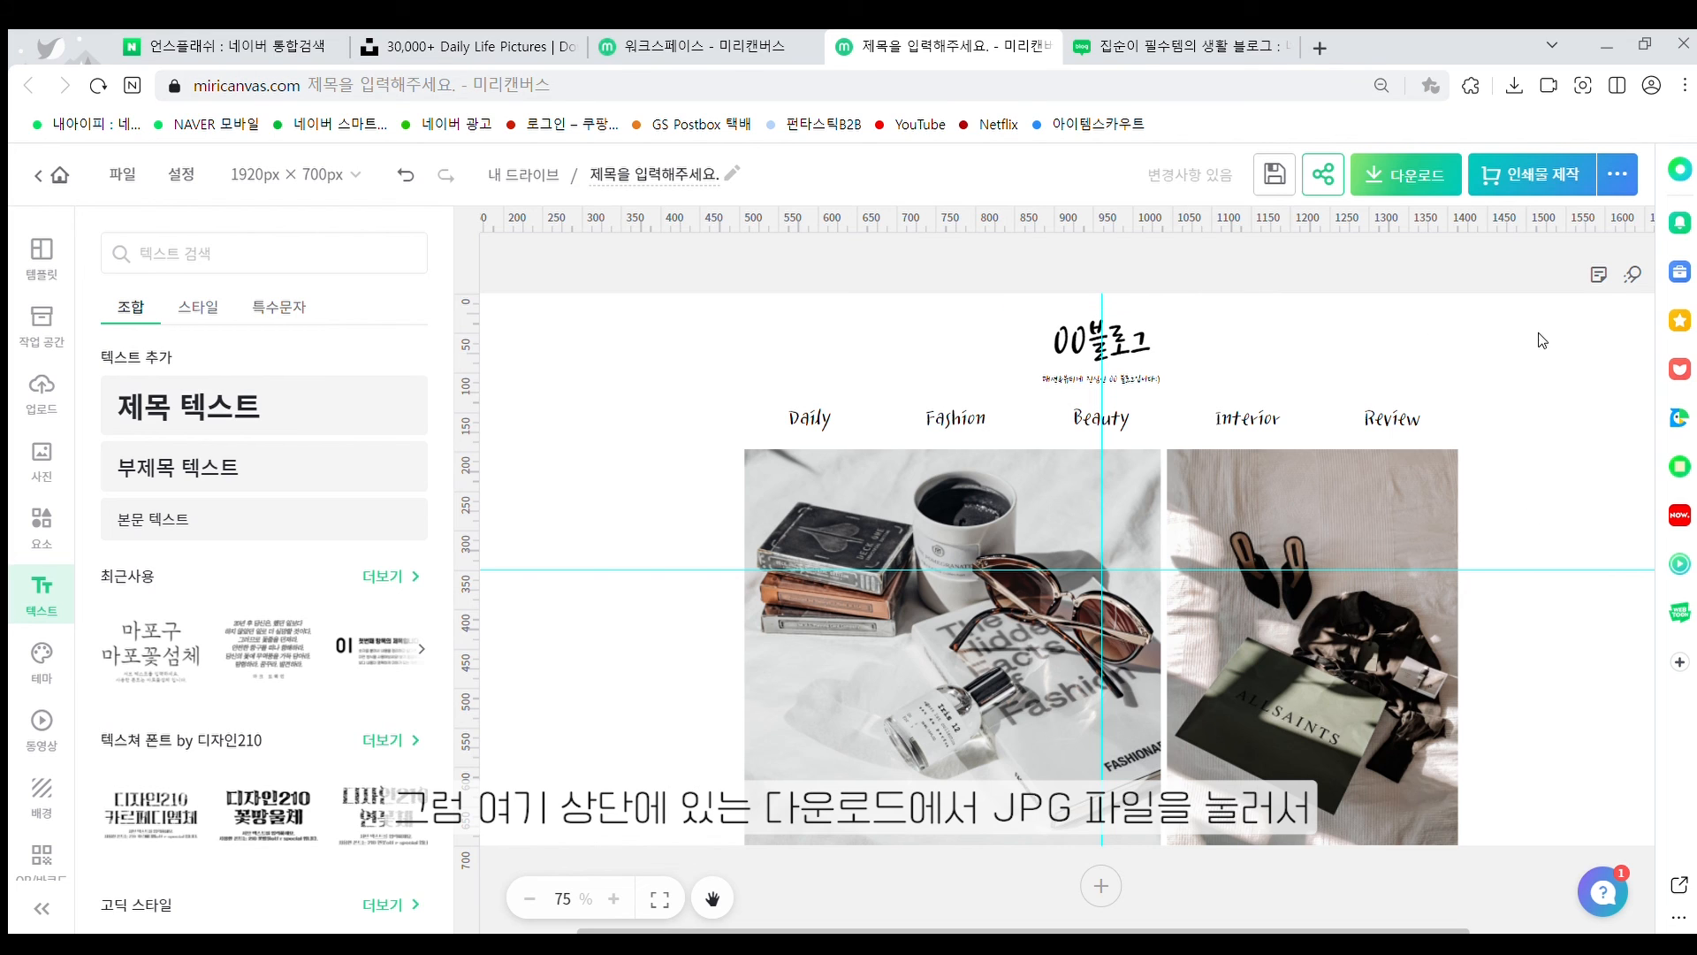
# Download the header in JPG format at high resolution
pyautogui.click(1436, 177)
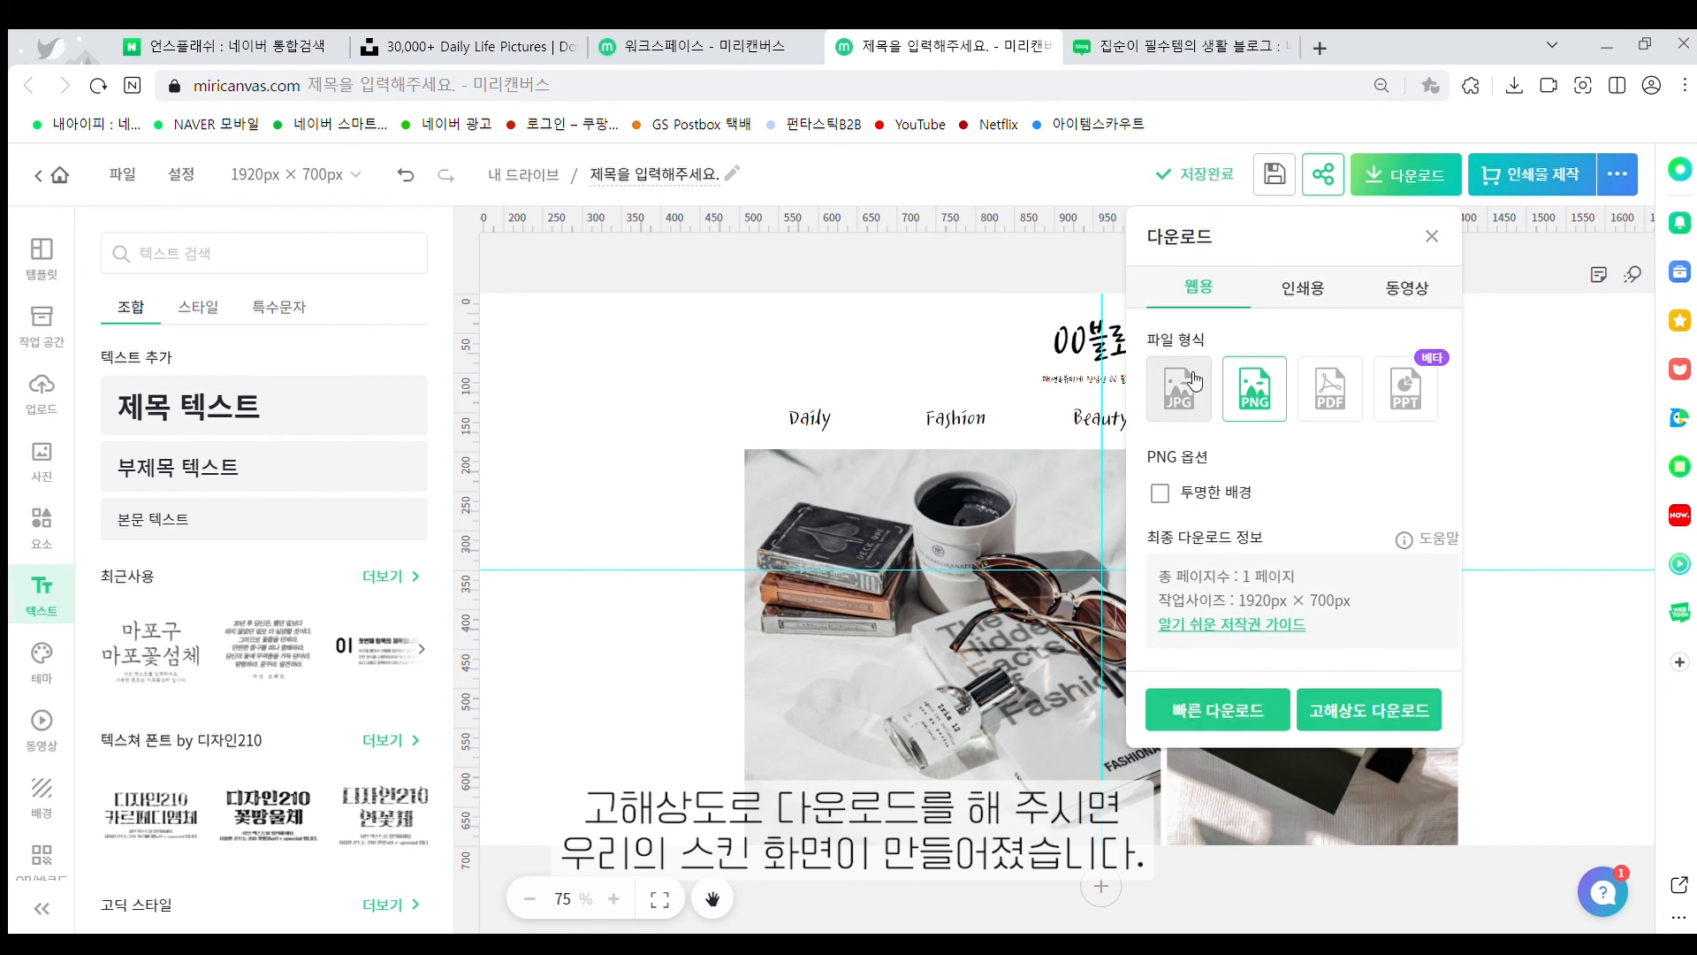
pyautogui.click(1193, 382)
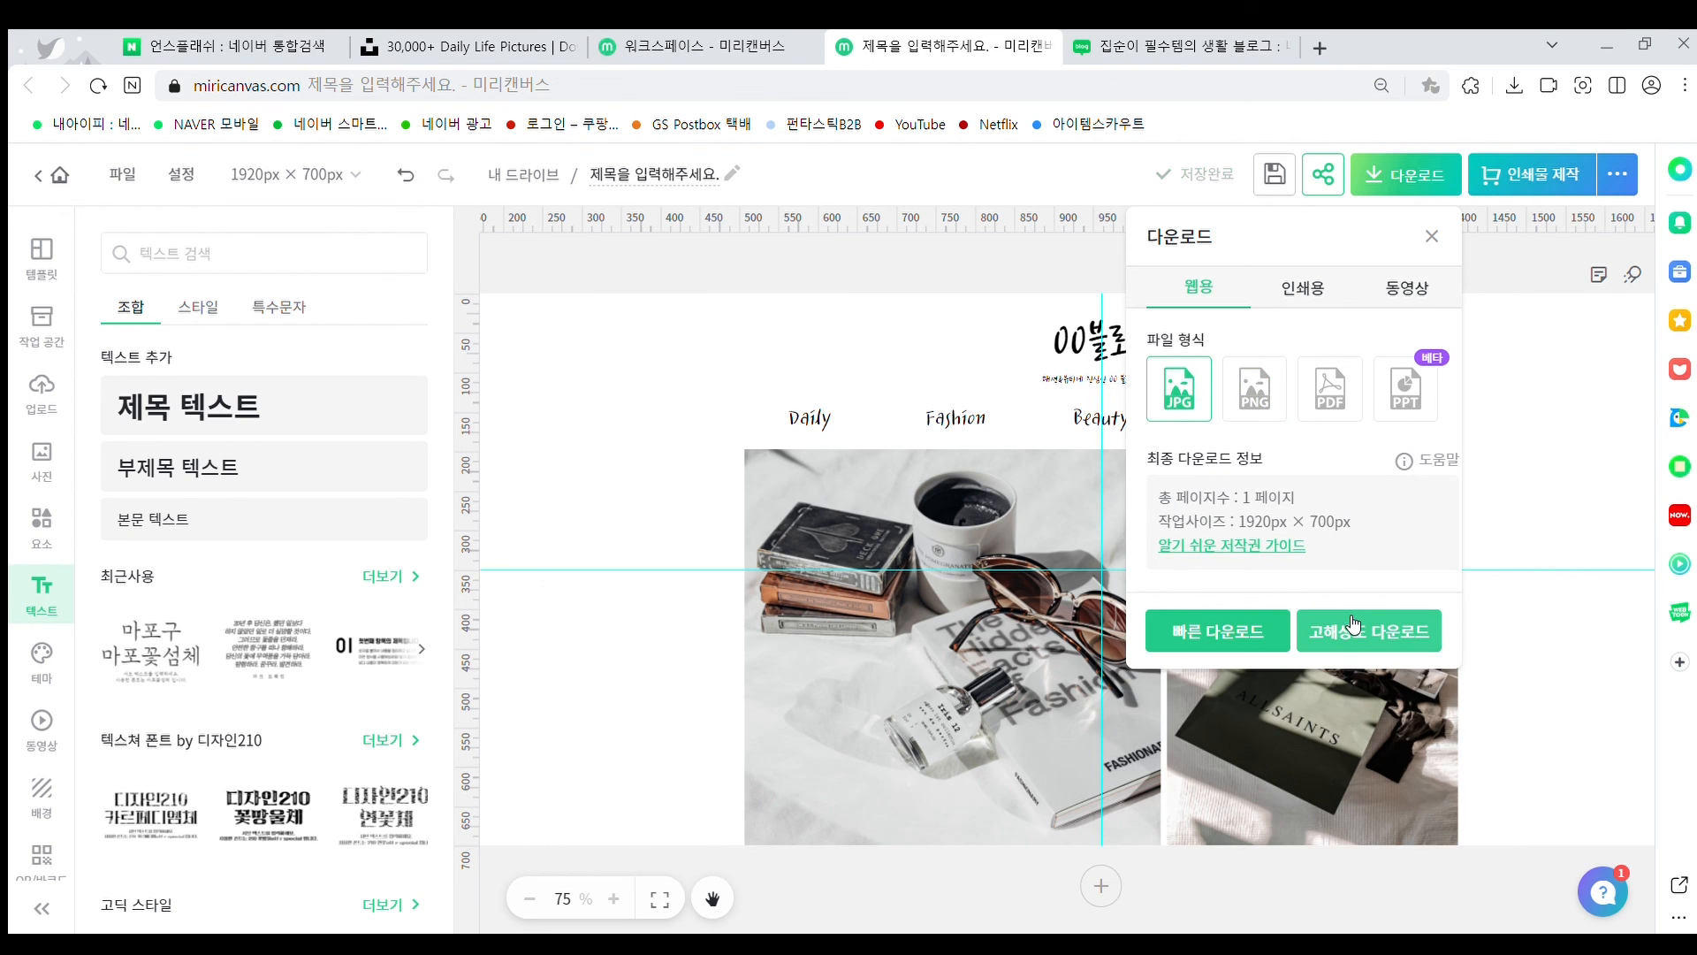
pyautogui.click(1353, 626)
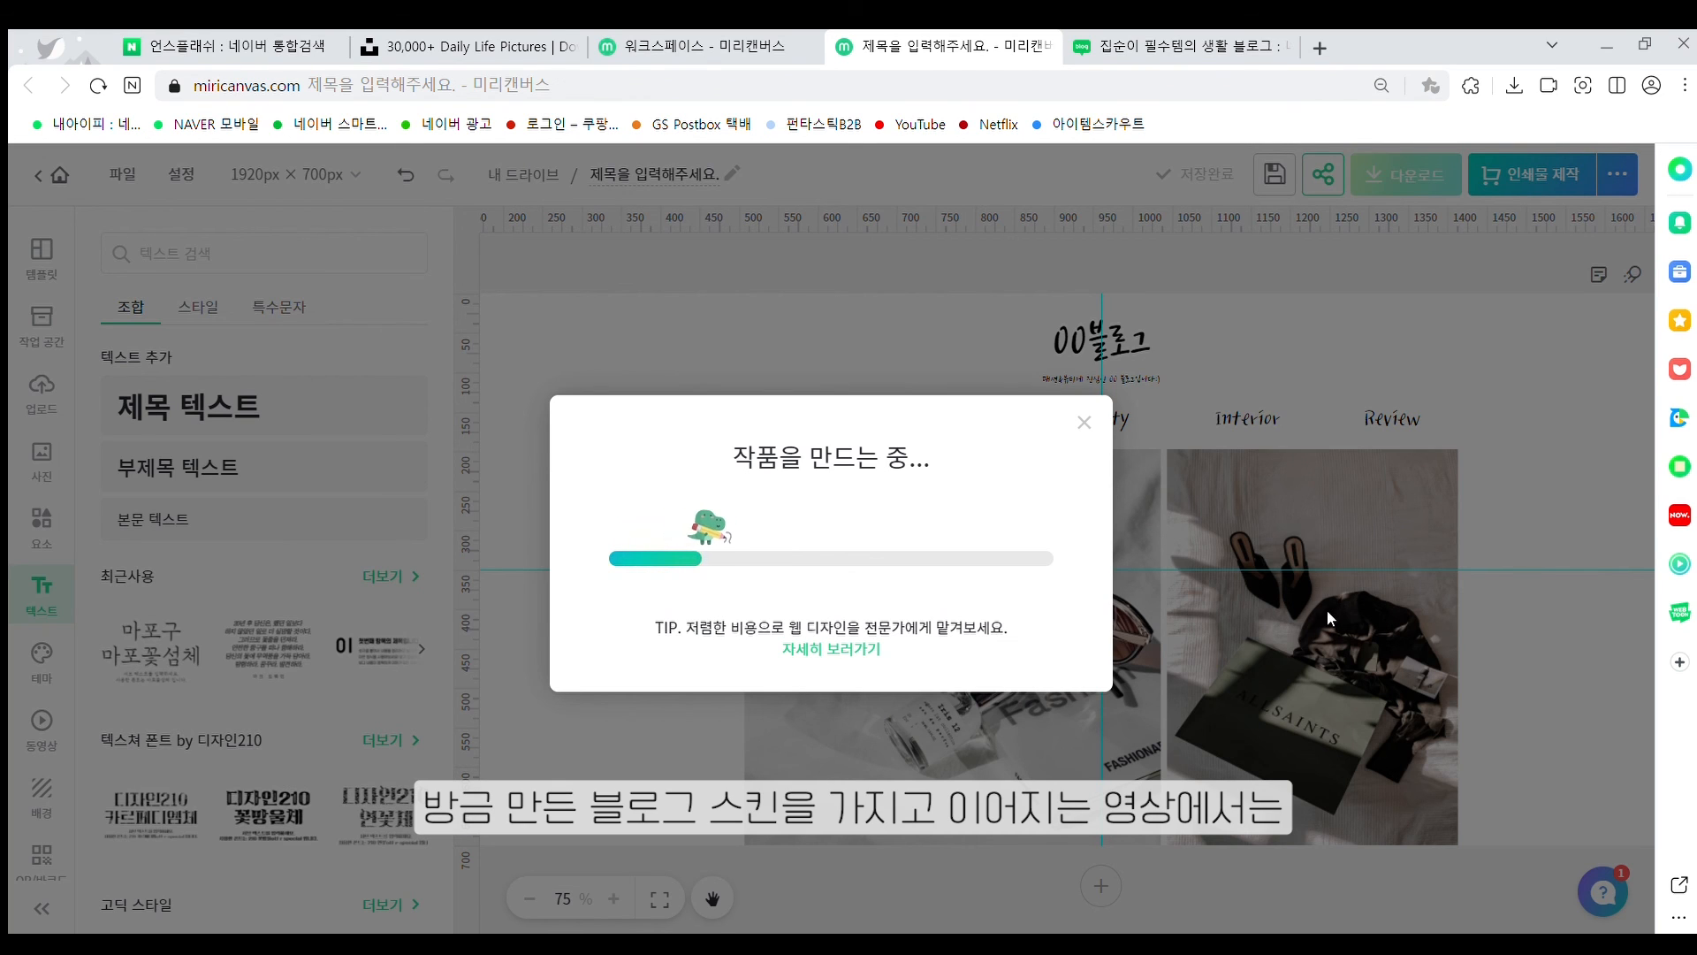